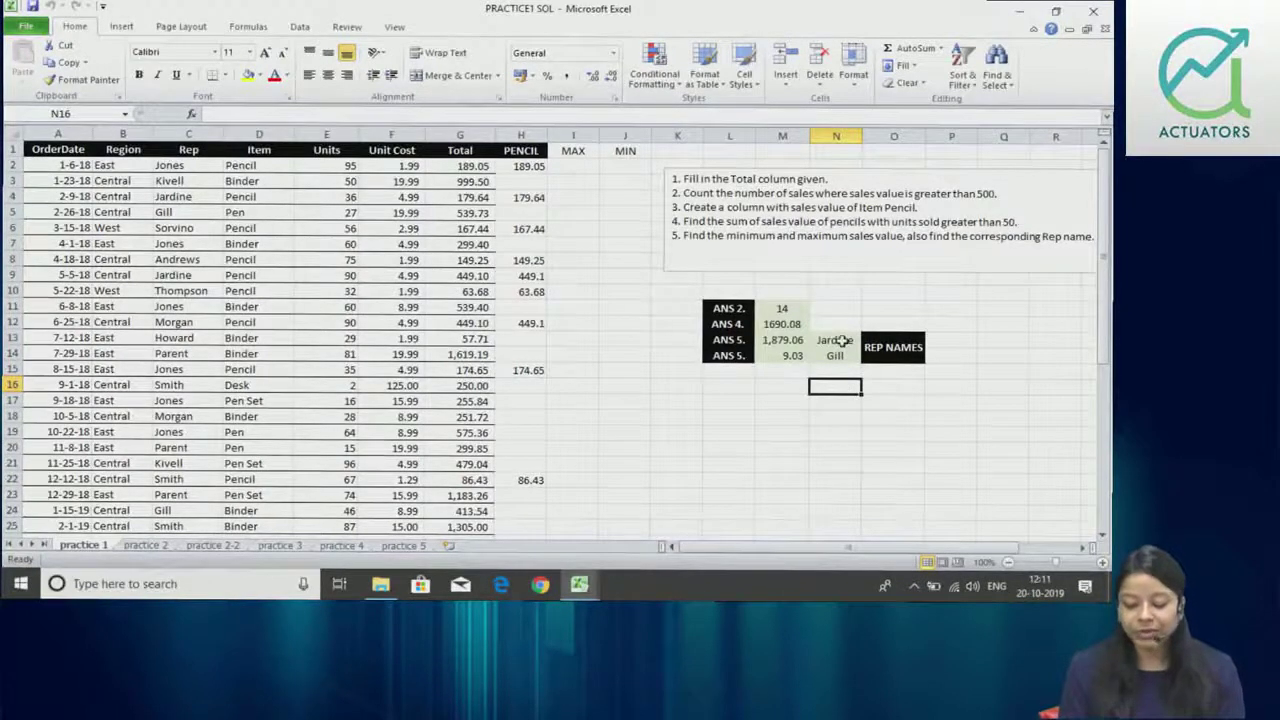
- Inspect the existing formula behind the Jardine answer
left_click(842, 341)
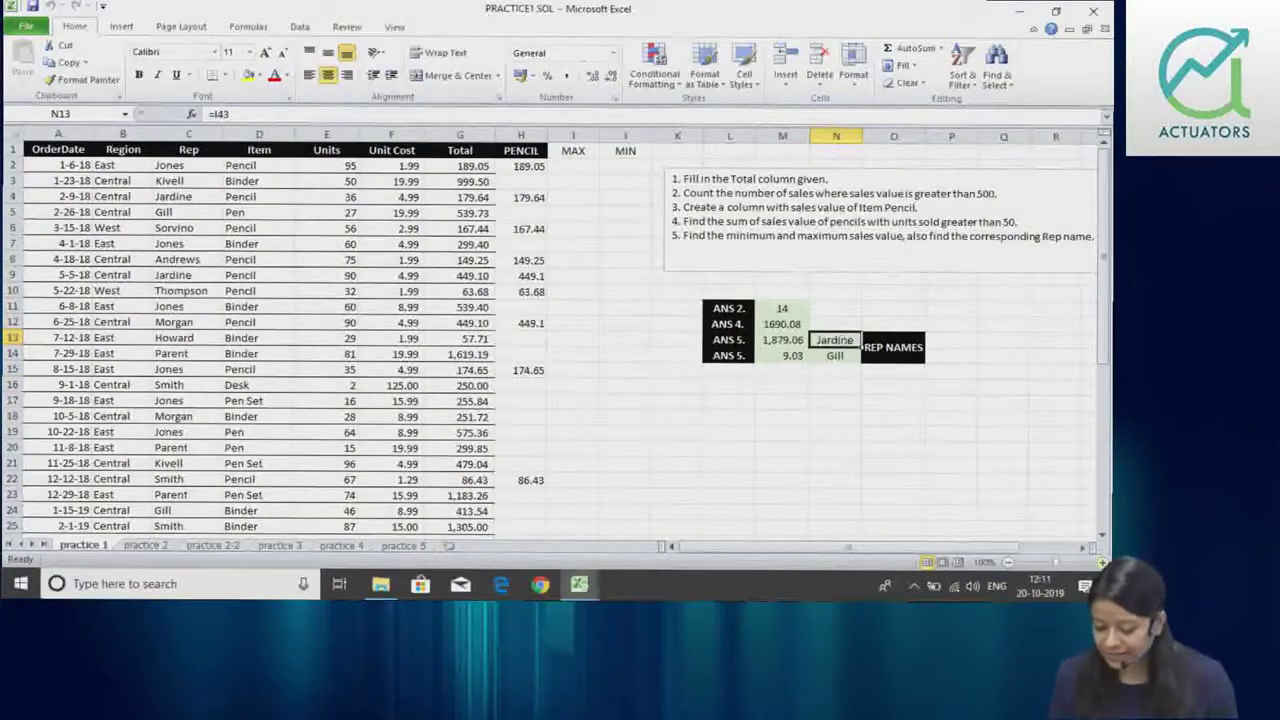
scroll(862, 343, "up", 1)
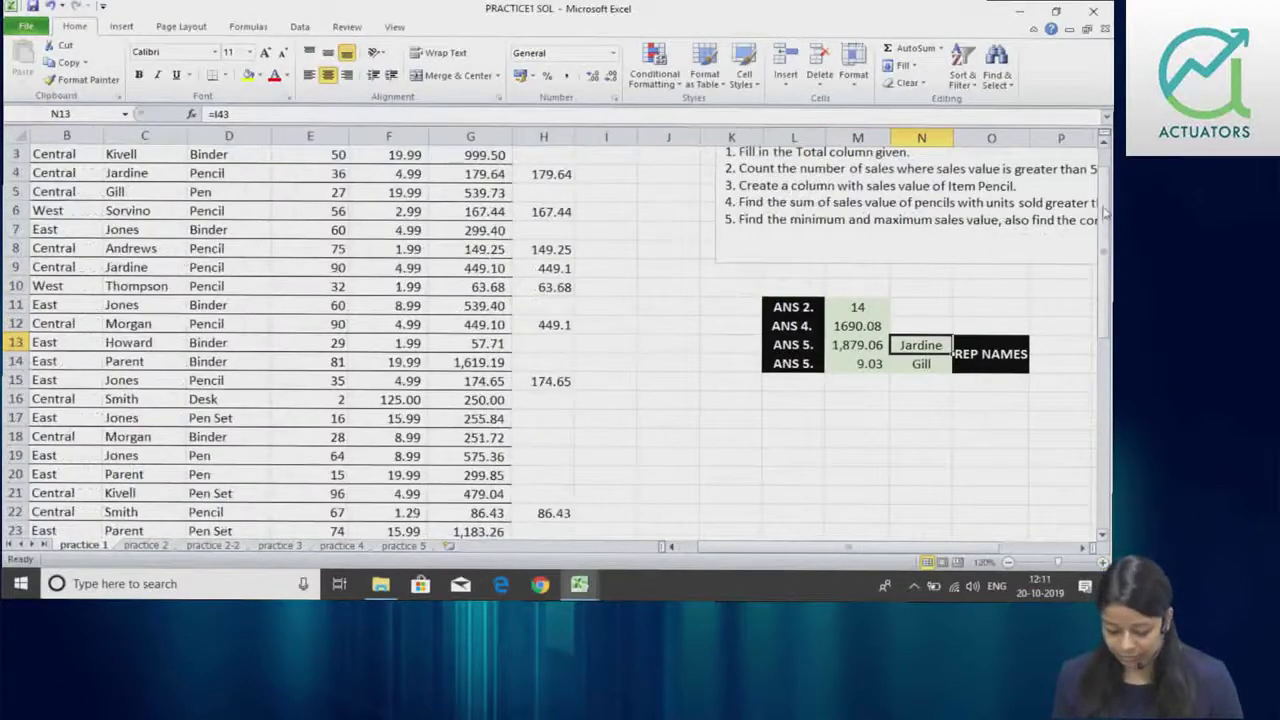
scroll(1050, 250, "down", 1)
scroll(1006, 256, "up", 1)
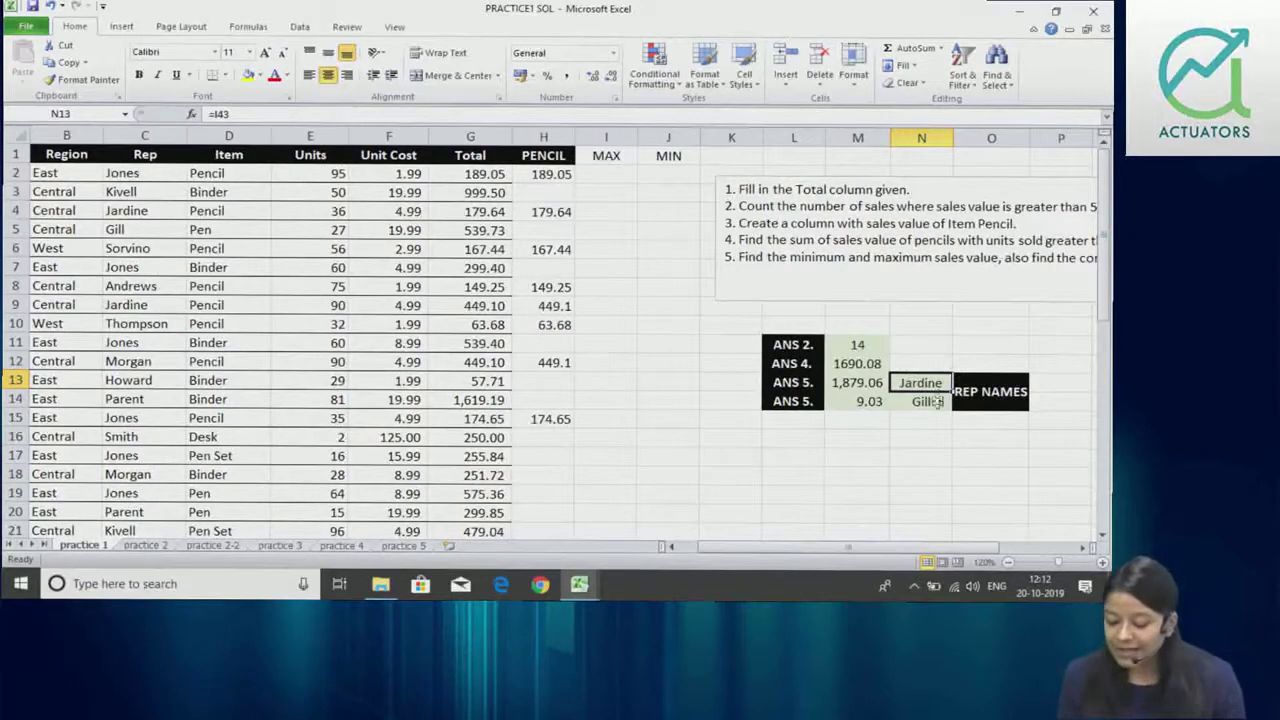
- In N16, start the lookup as =INDEX(B1:G44,MATCH( over the whole sales table
left_click(924, 433)
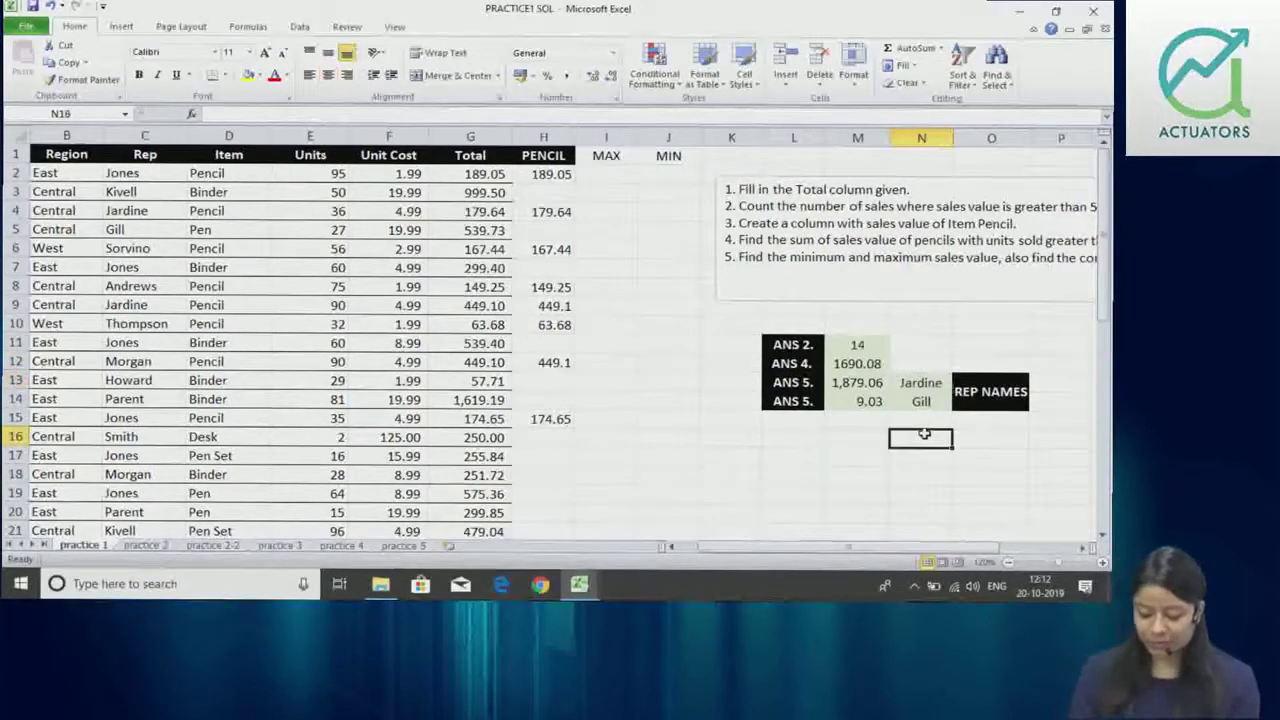
type("=INDE")
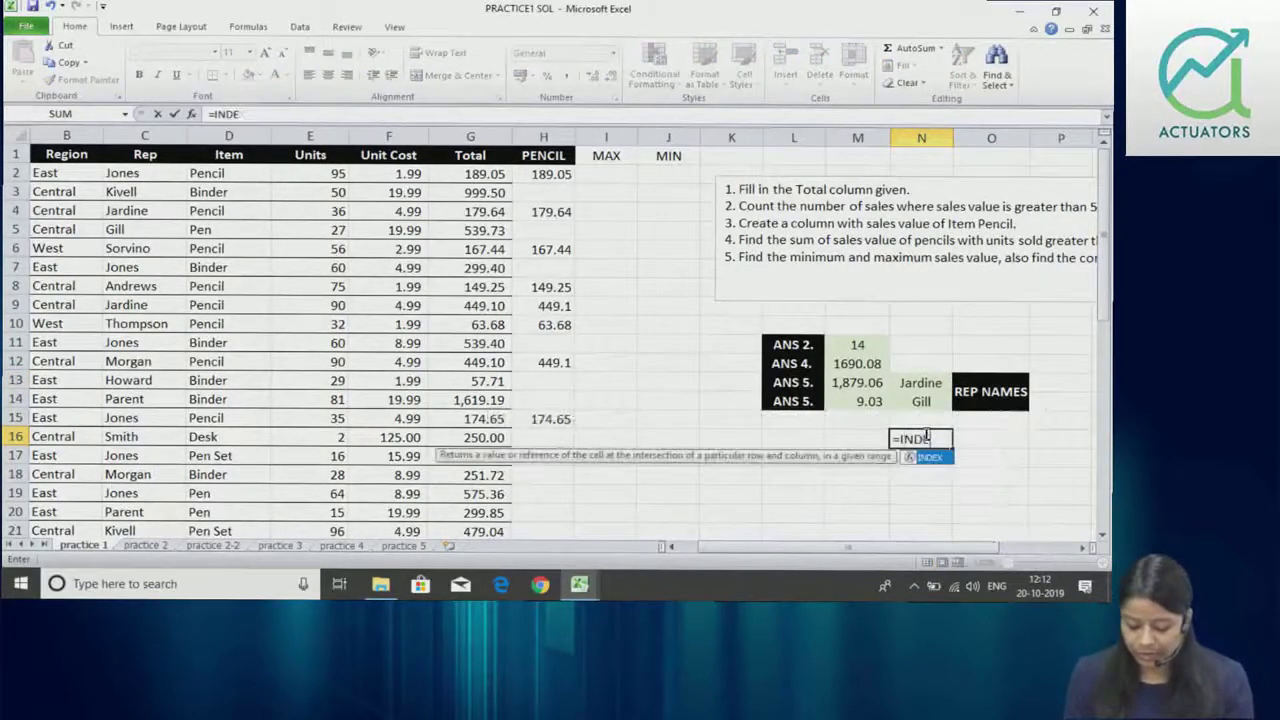
type("X(")
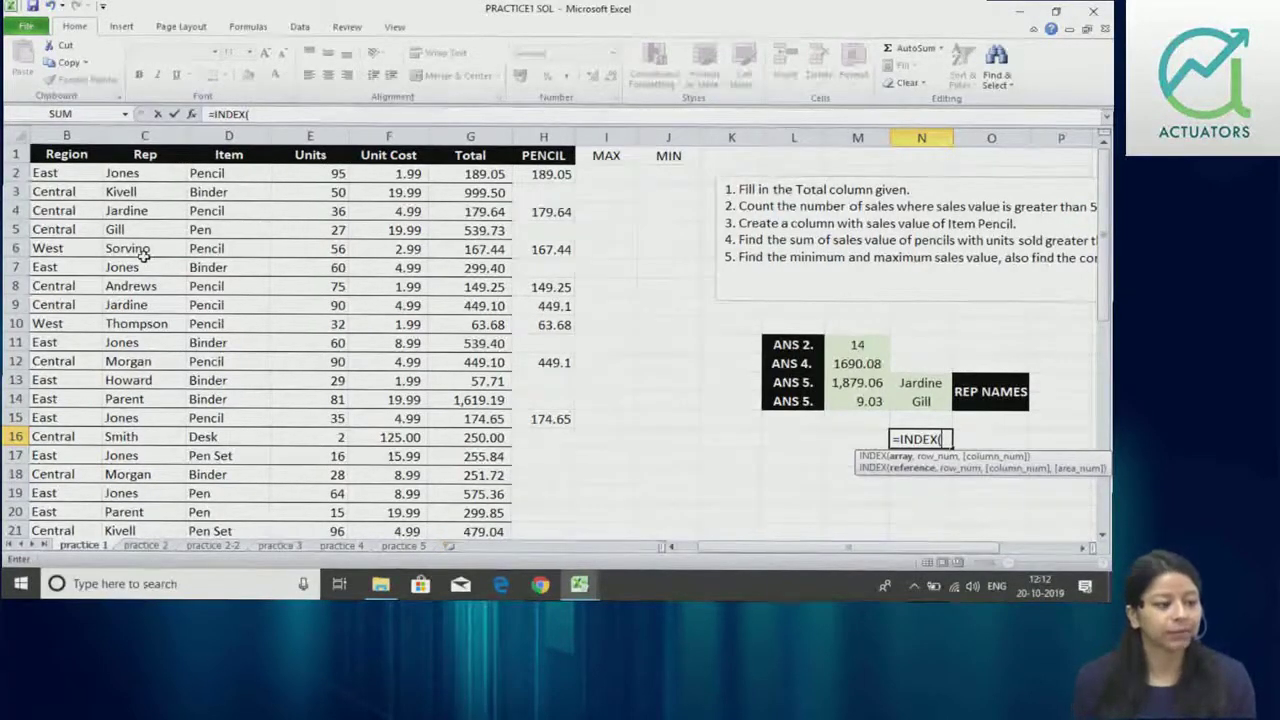
left_click(78, 150)
left_click_drag(78, 150, 474, 173)
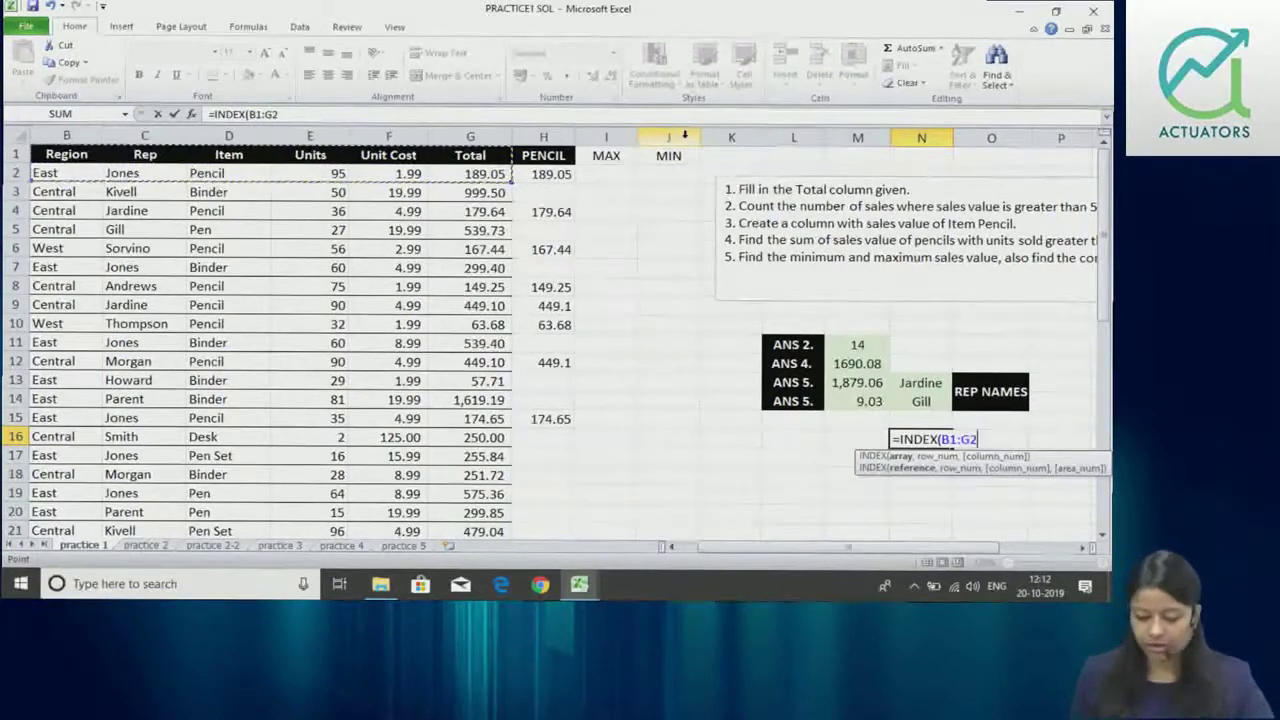
key("ctrl+shift+Down")
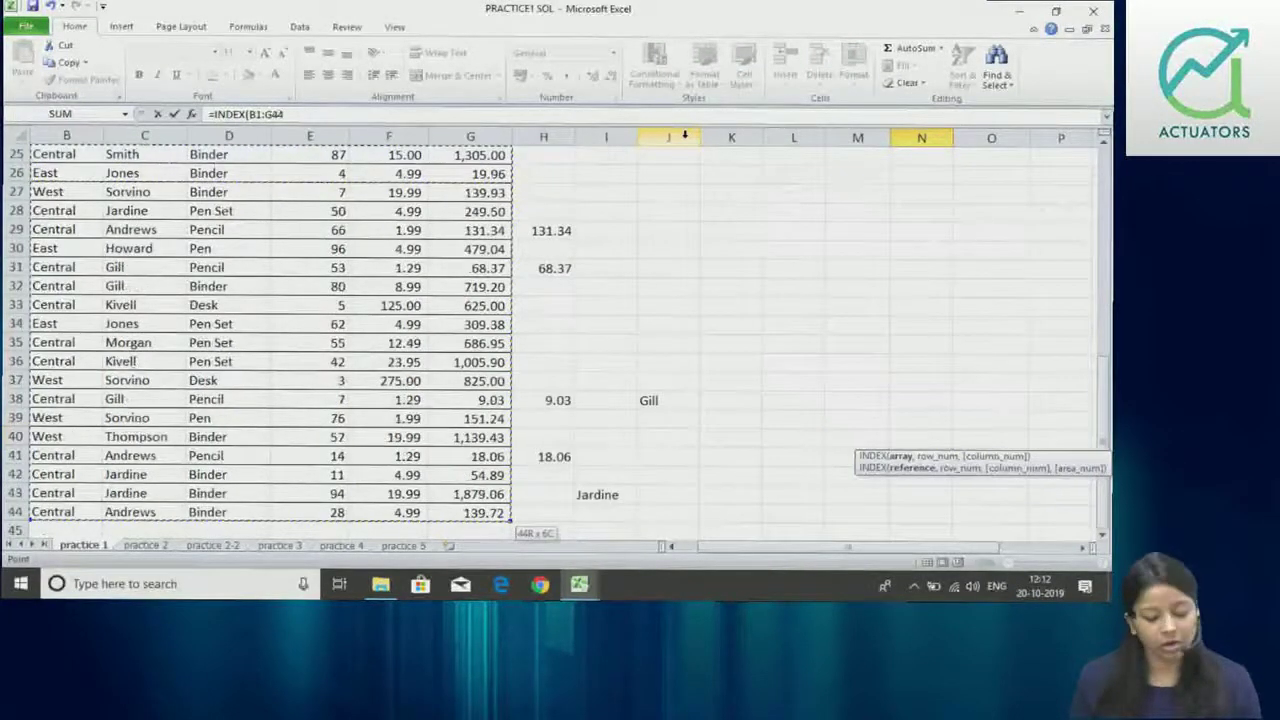
scroll(1069, 154, "up", 8)
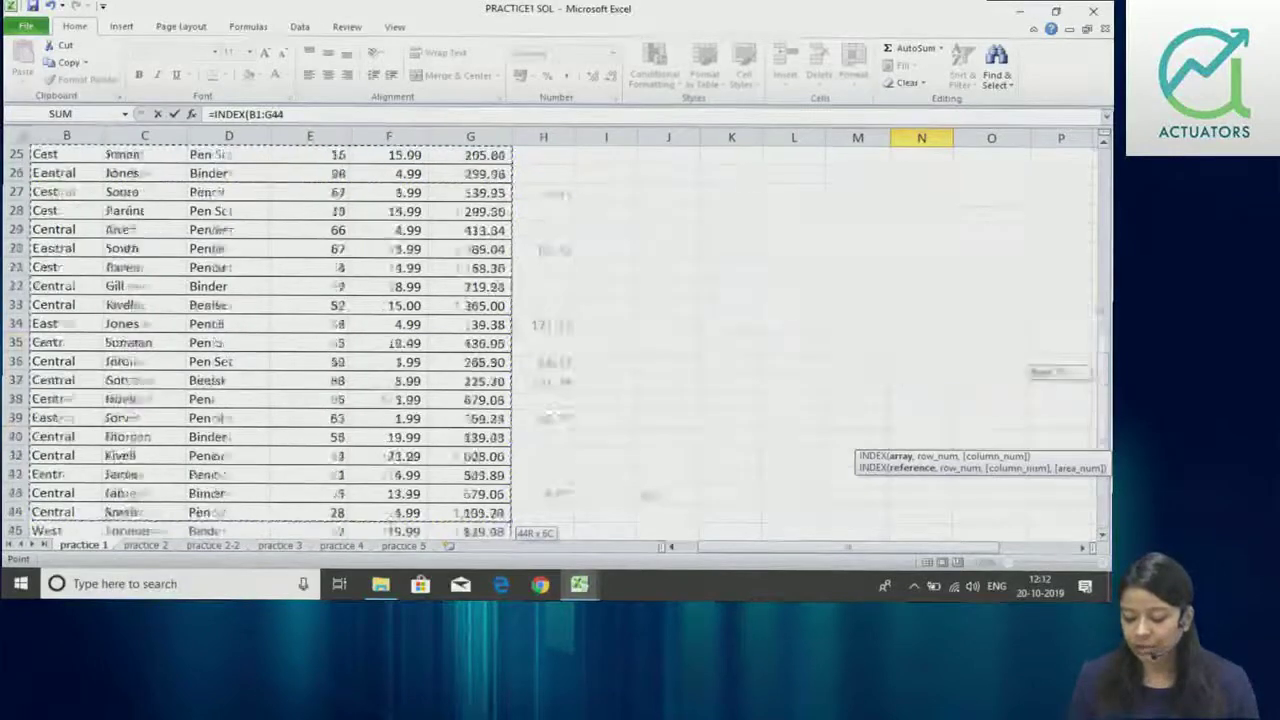
type(",")
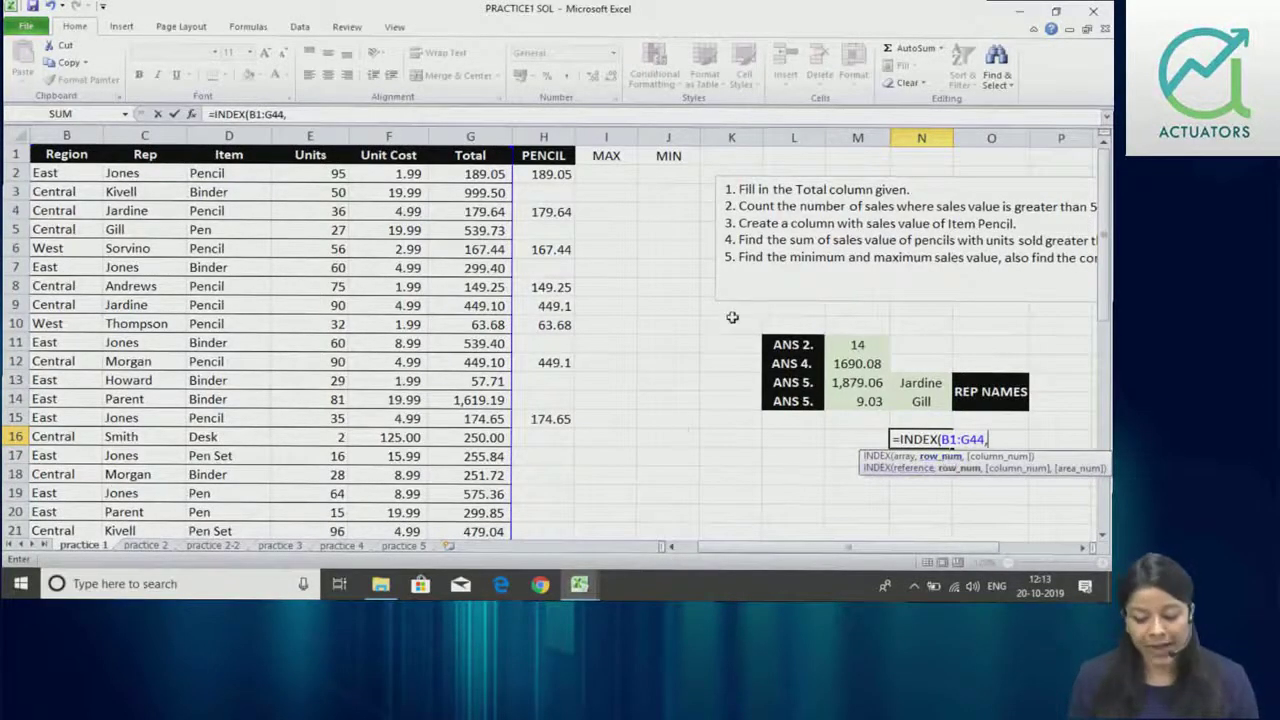
type("MATCH")
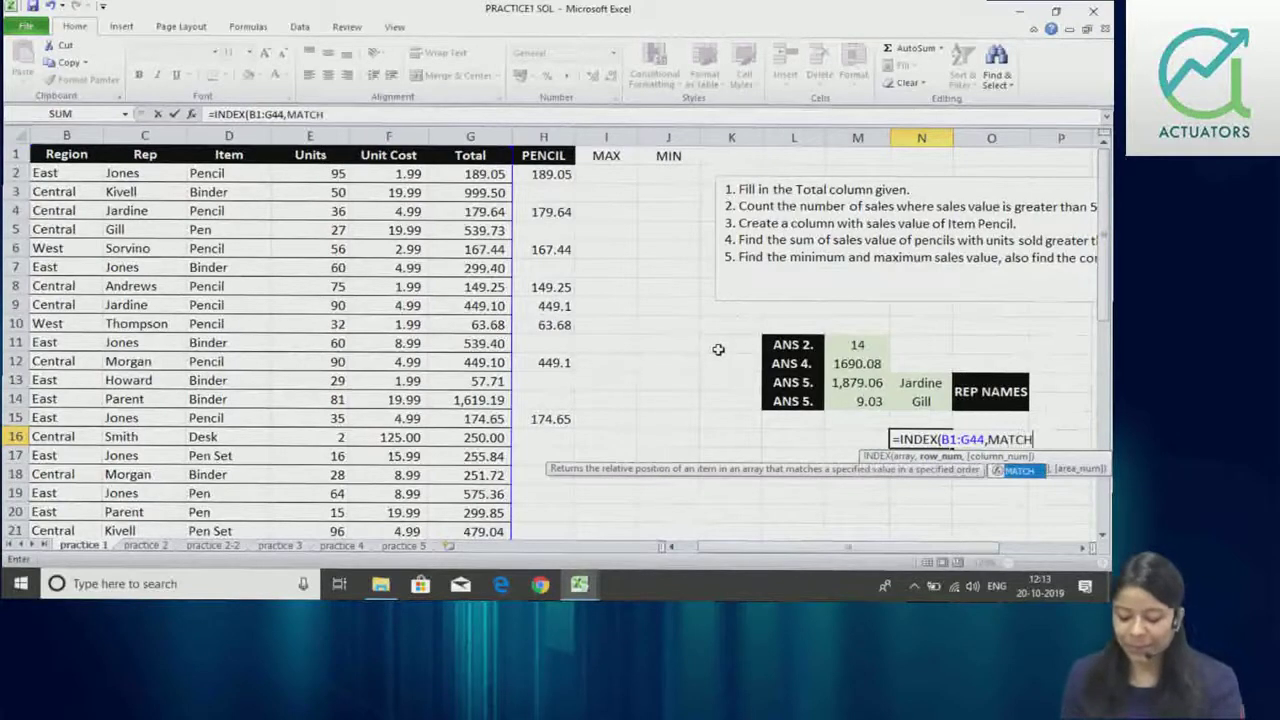
type("(")
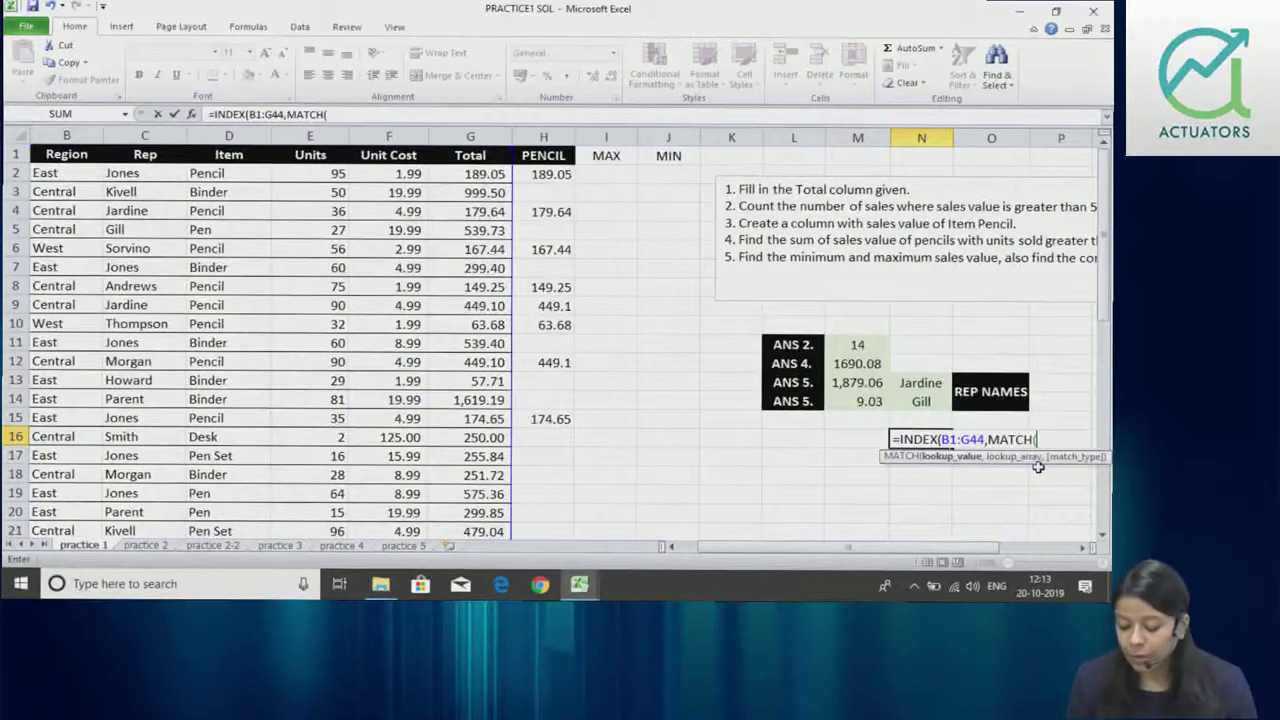
- Add MATCH(M13,G1:G44,0) as the row argument of the N16 formula
left_click(855, 383)
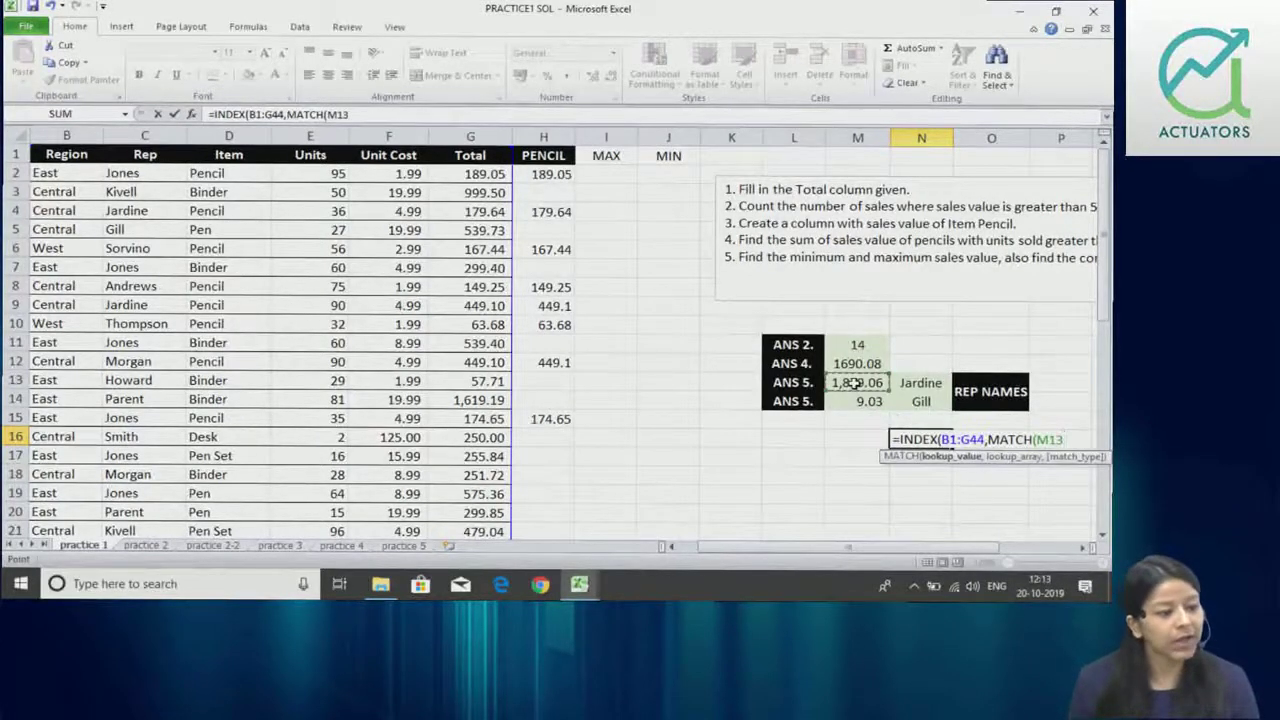
type(",")
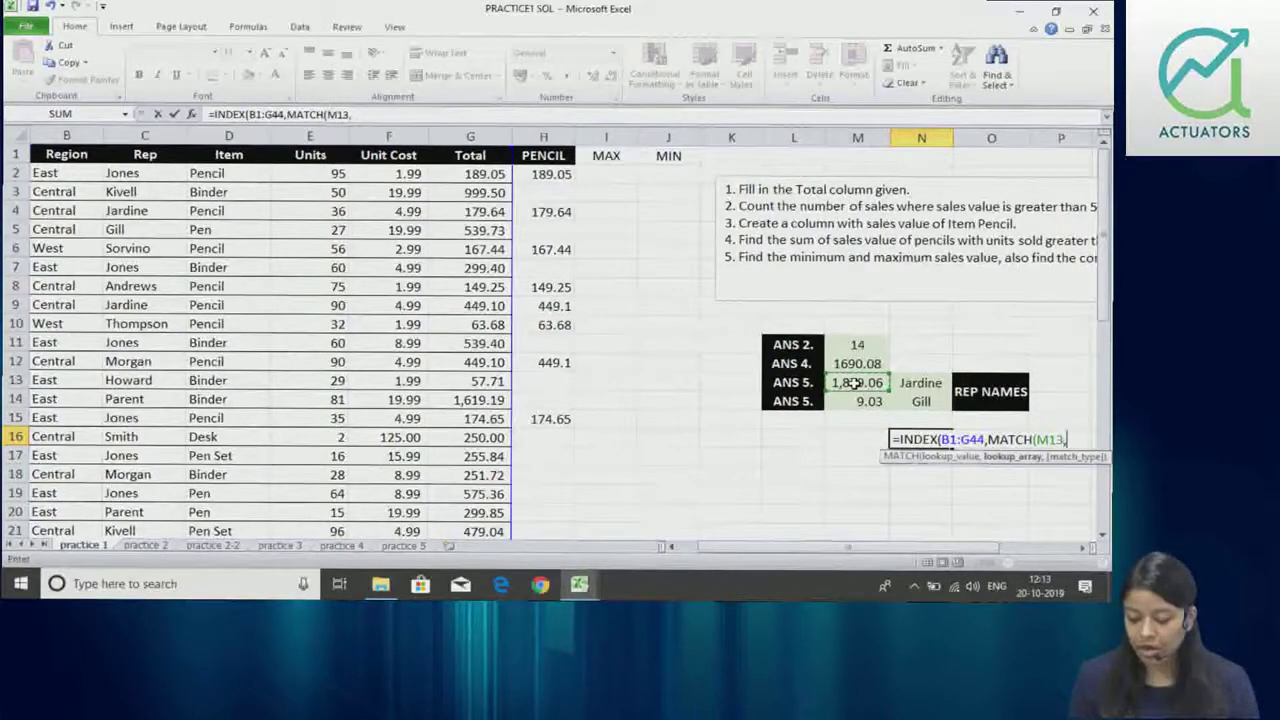
left_click(477, 180)
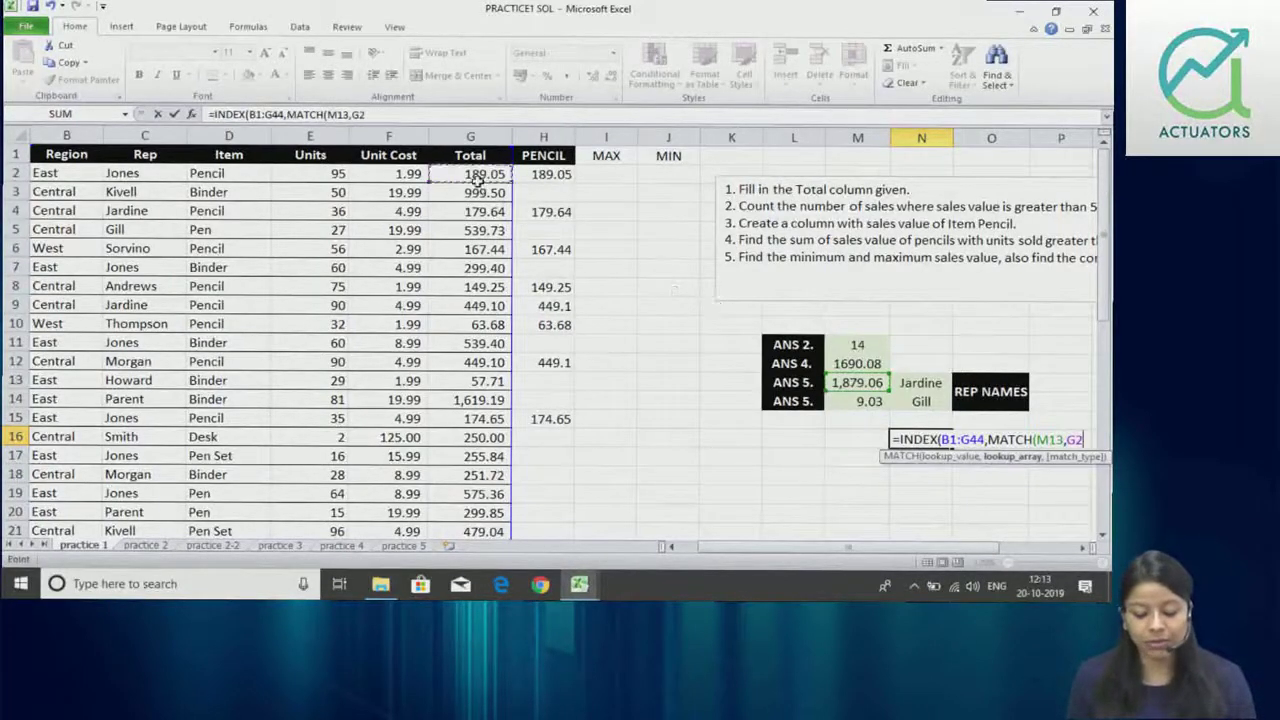
left_click(482, 157)
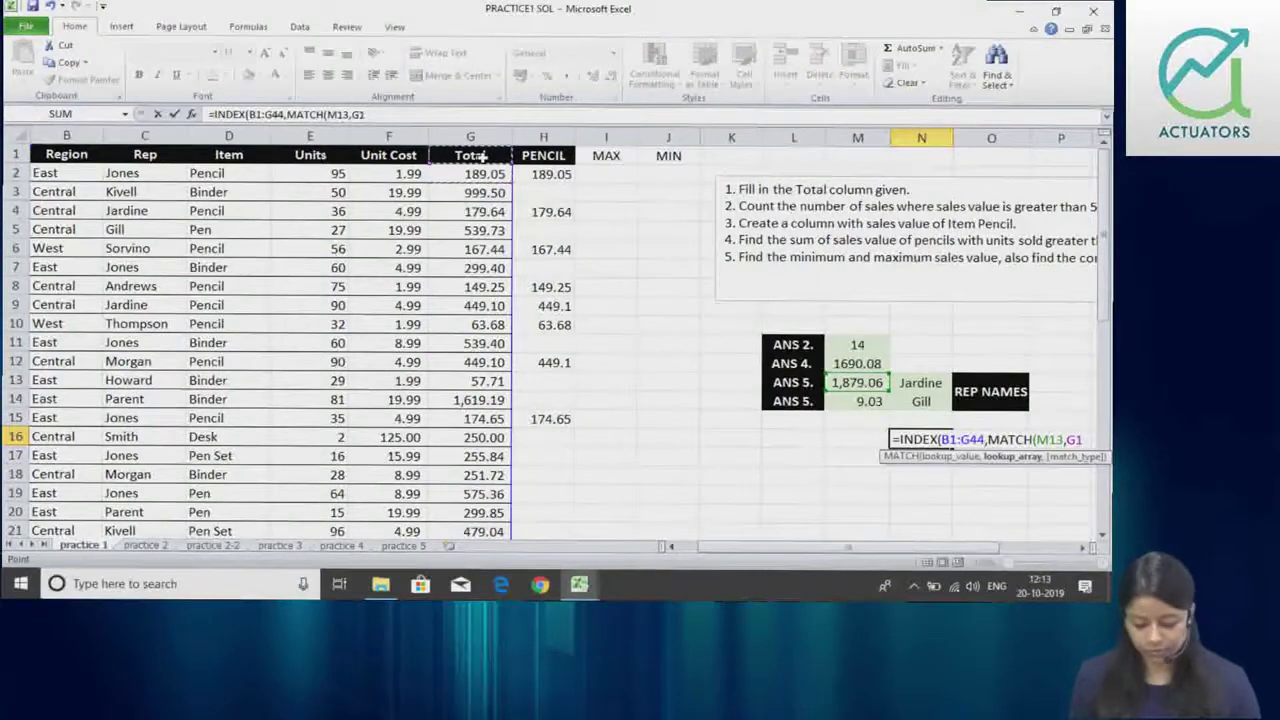
key("ctrl+shift+Down")
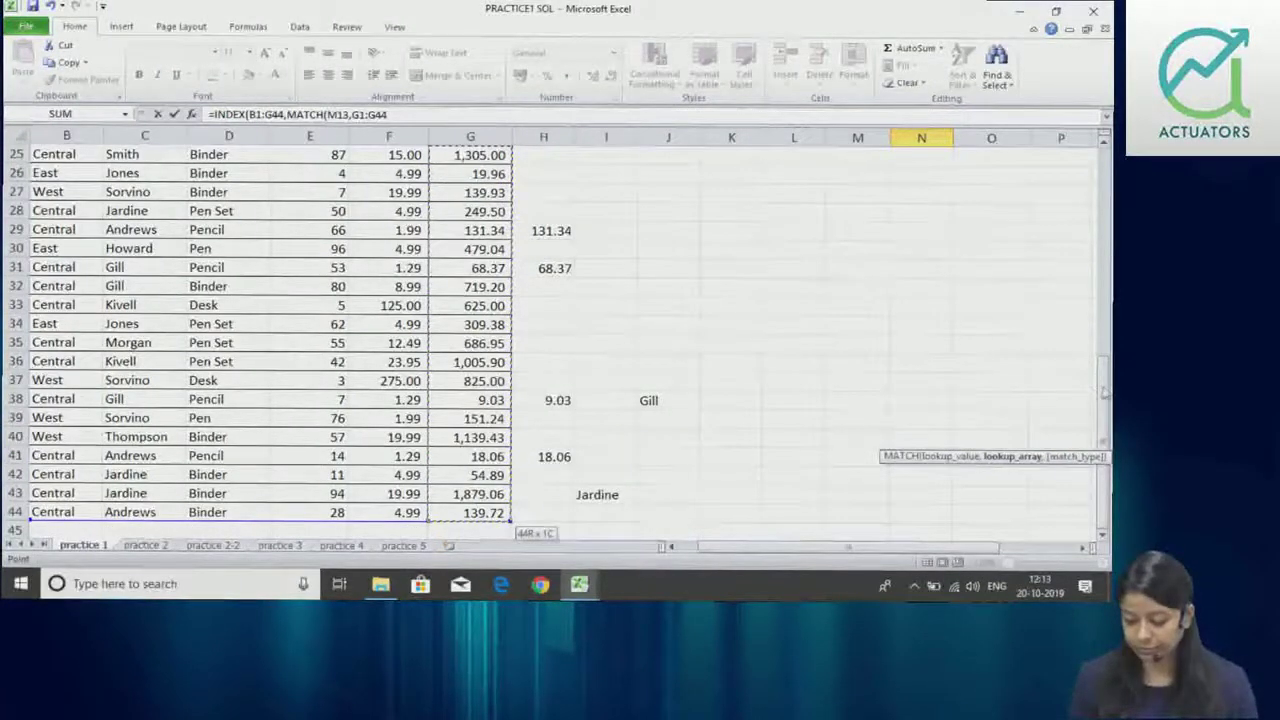
left_click_drag(1104, 388, 1104, 300)
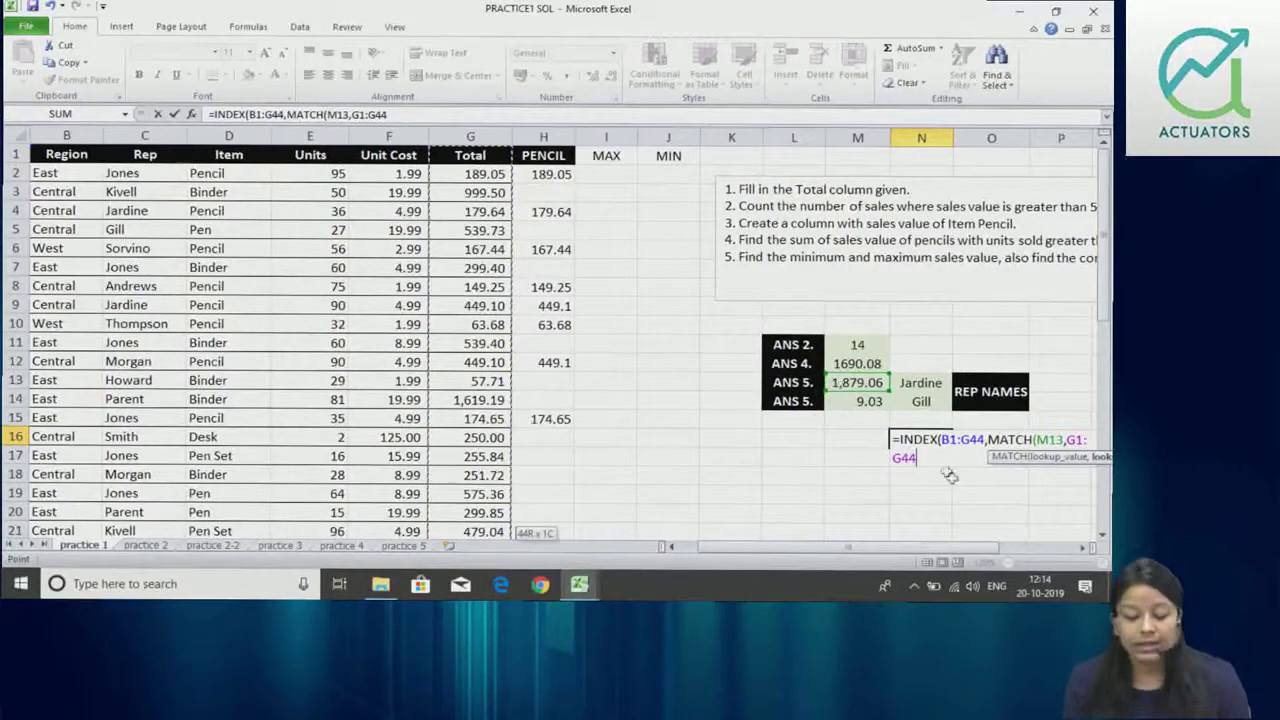
type(",0)")
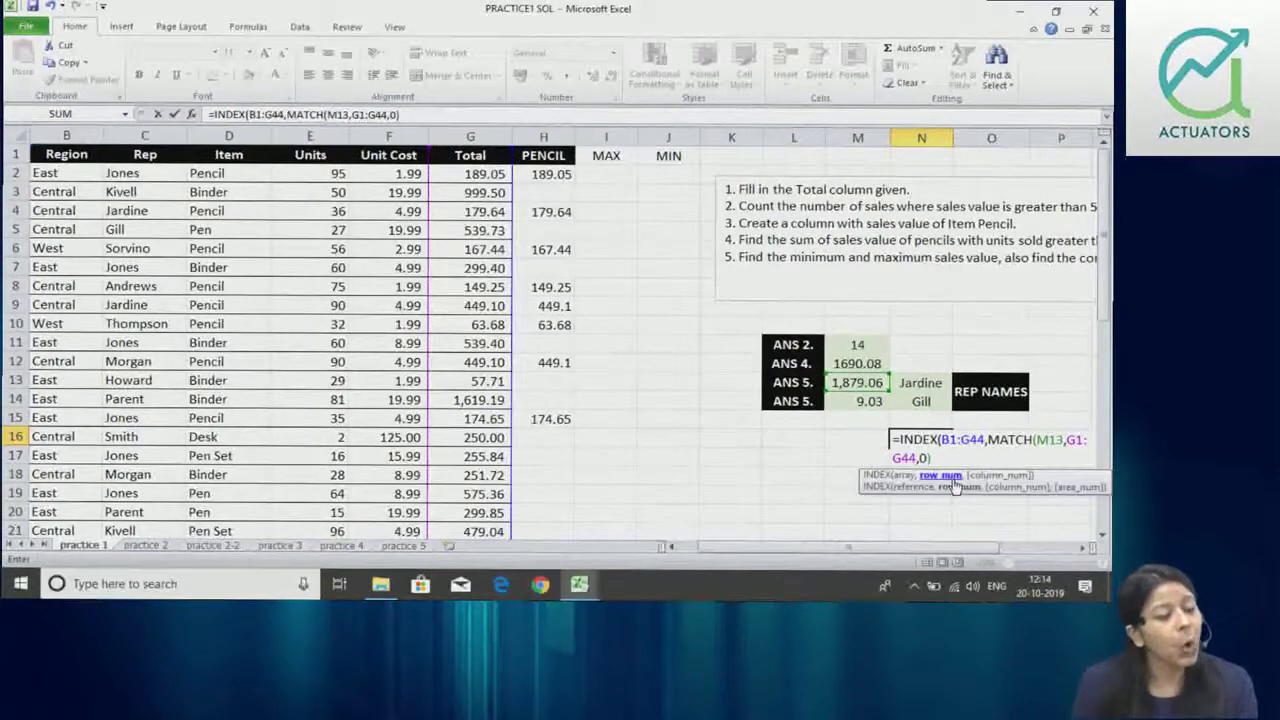
type(",")
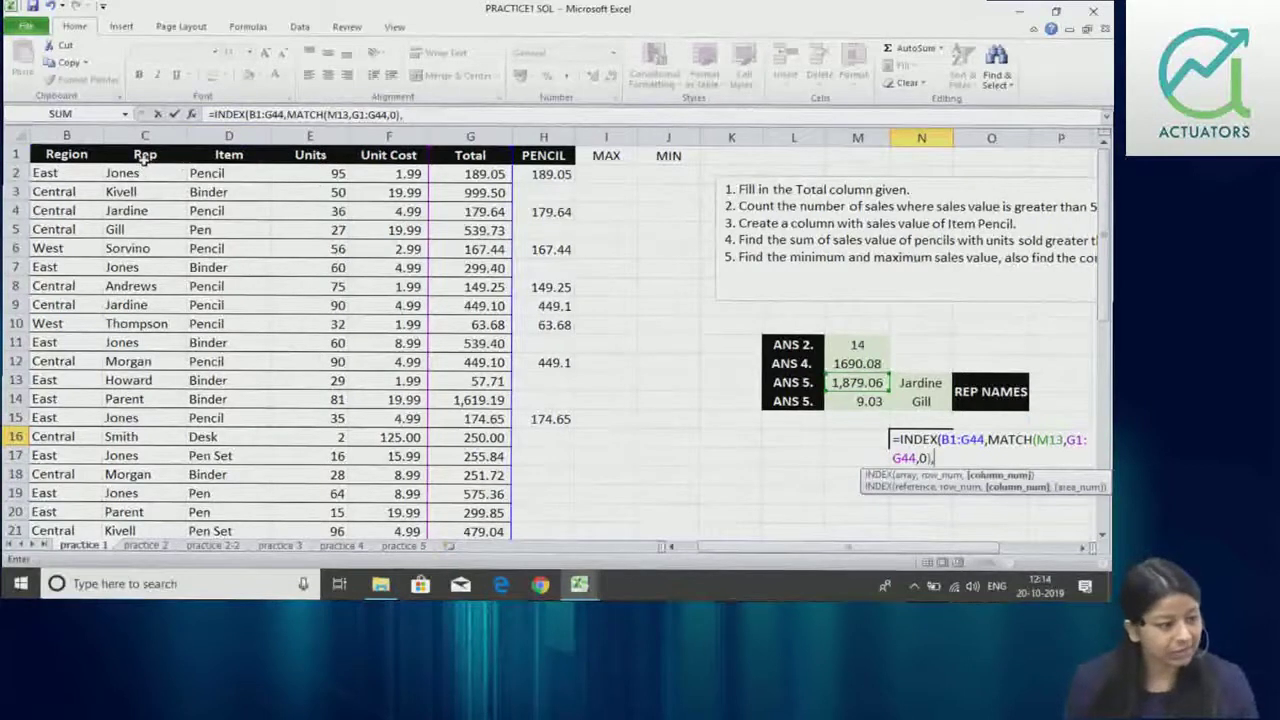
type("M")
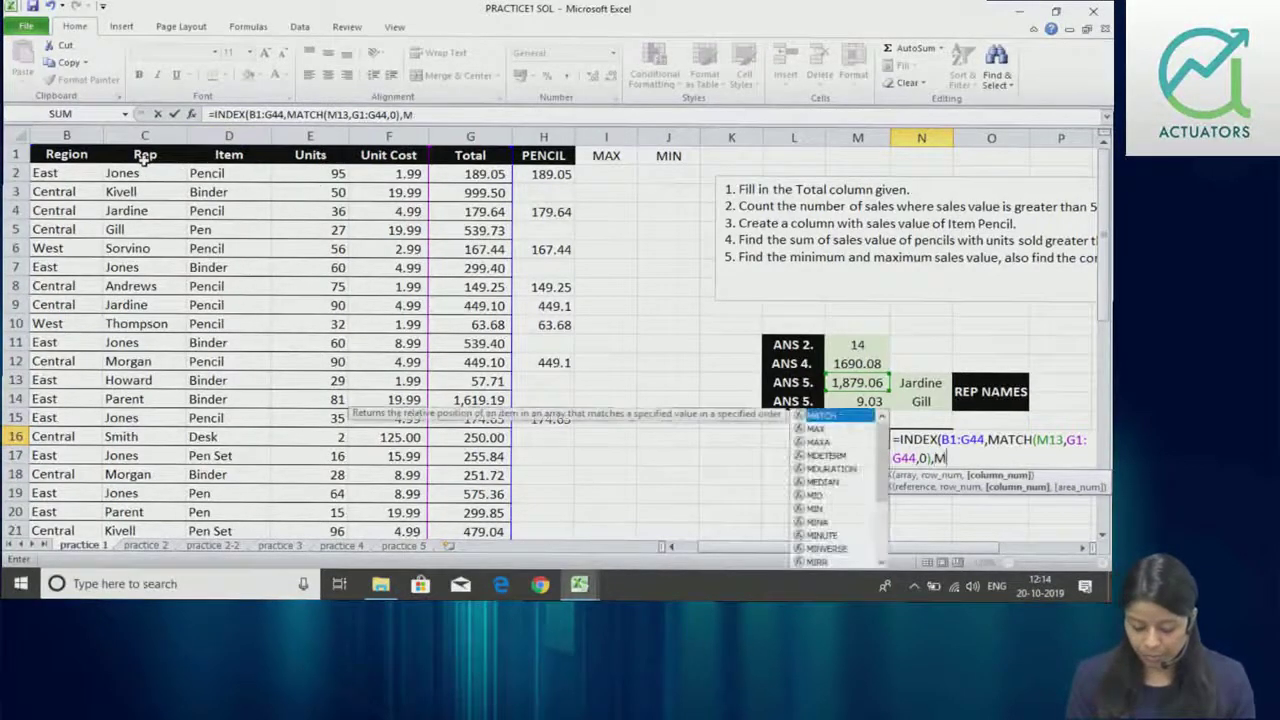
type("ATCH(")
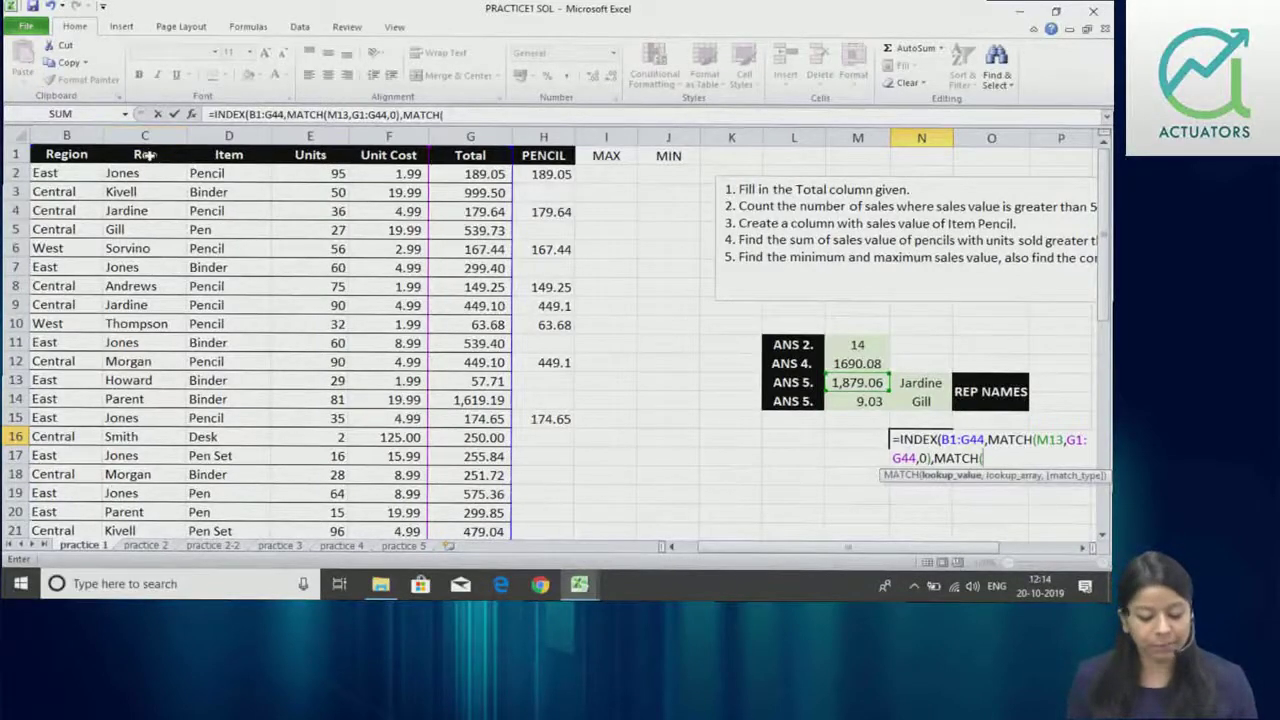
- Add the column argument MATCH(C1,B1:G1,0) to complete the N16 formula, then reopen it for review
left_click(145, 155)
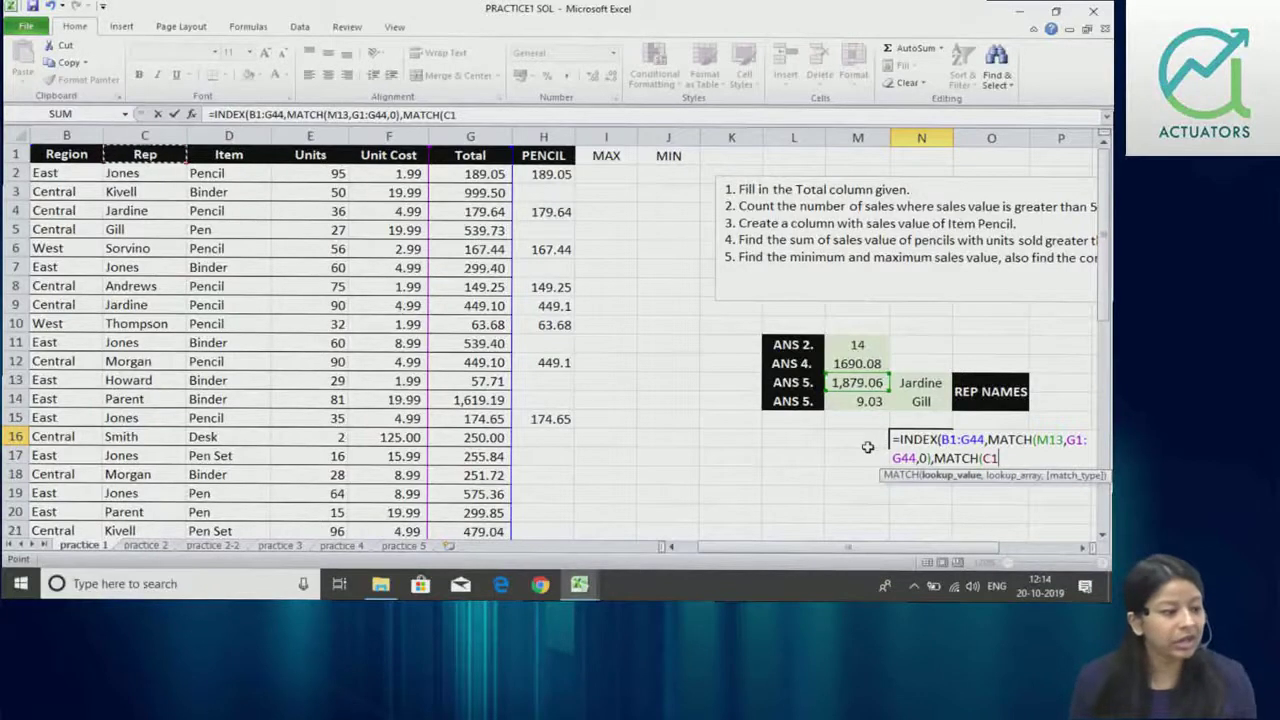
type(",")
left_click_drag(84, 155, 472, 160)
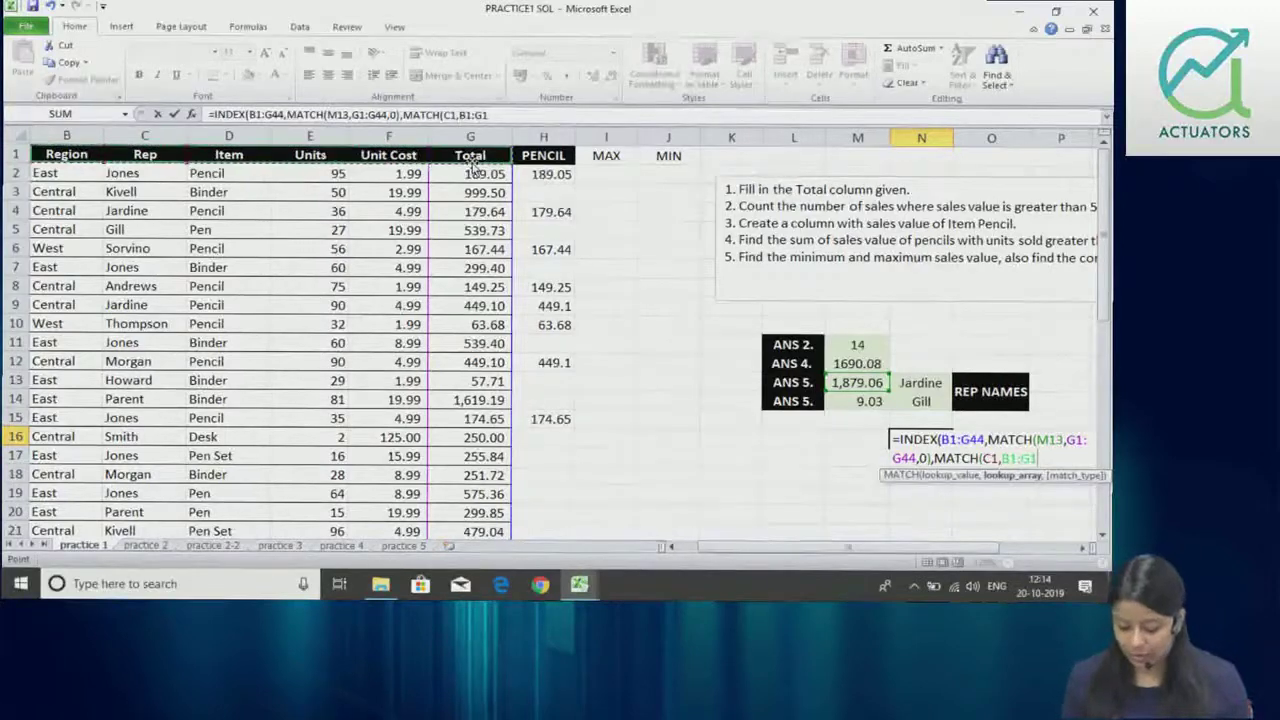
type(",0")
key("Return")
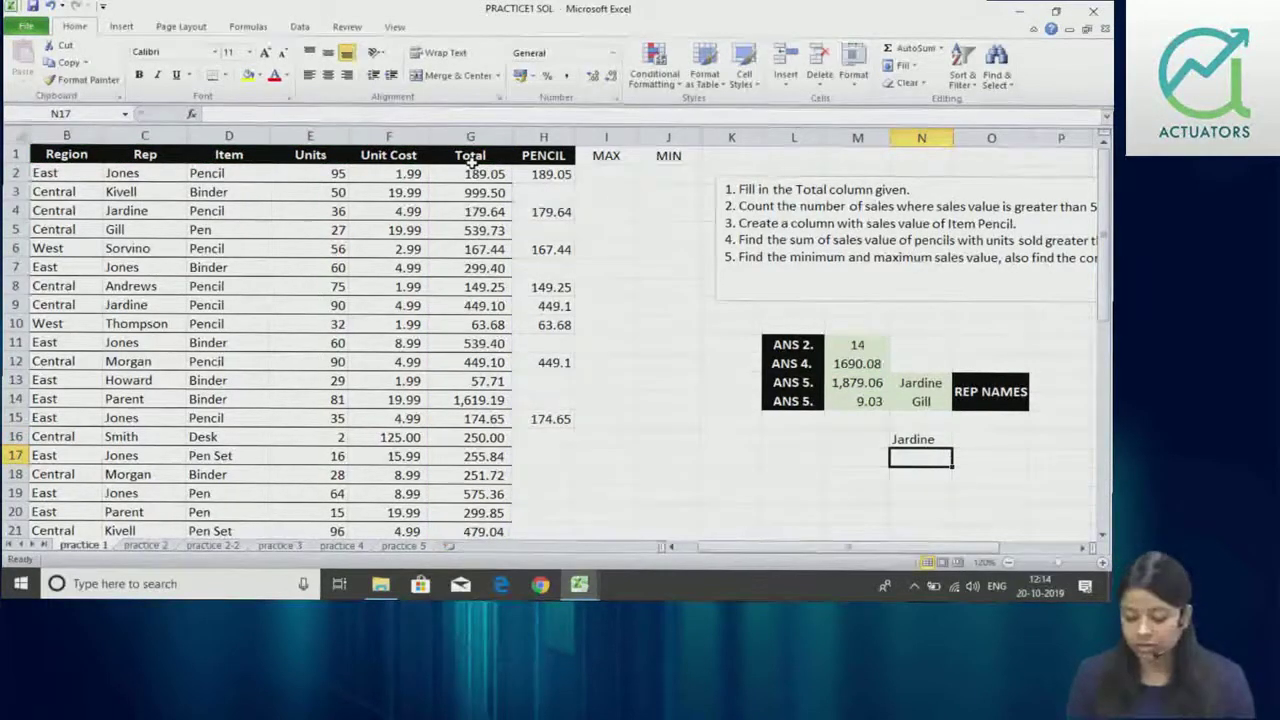
double_click(935, 437)
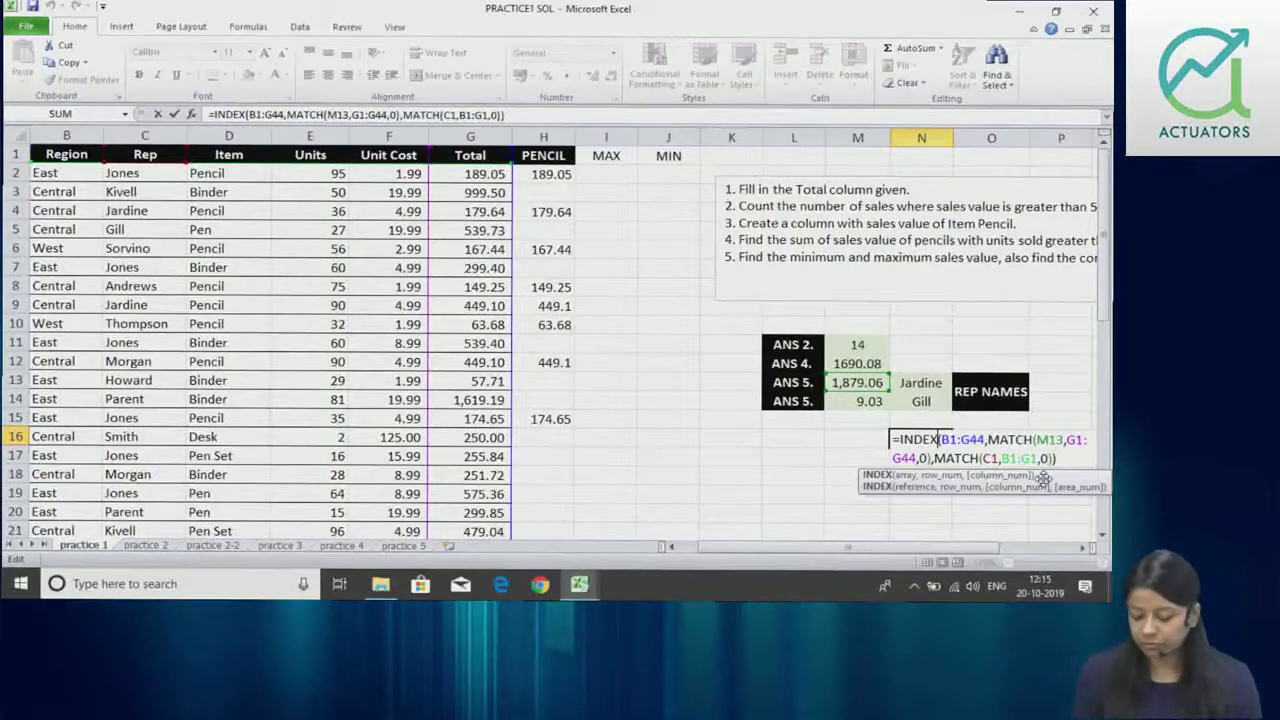
key("Return")
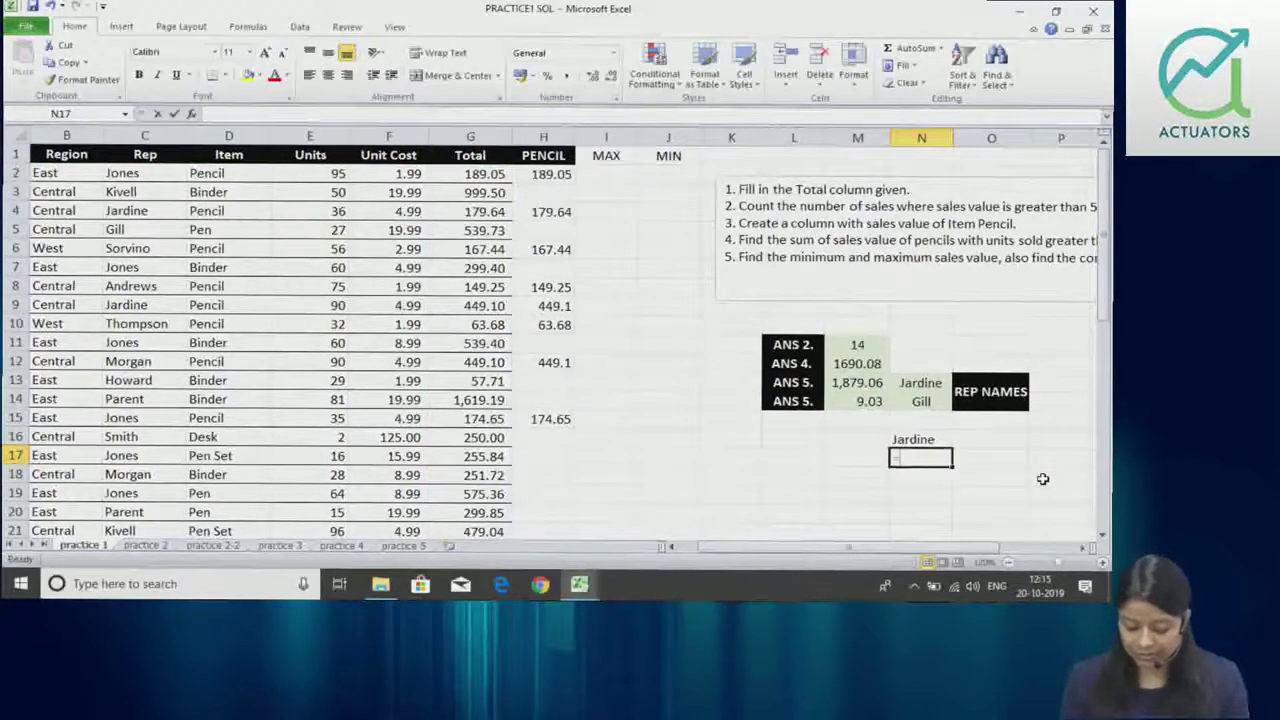
- Enter =INDEX(C1:C44,MATCH(M13,G1:G44,0)) in N17
type("=INDEX")
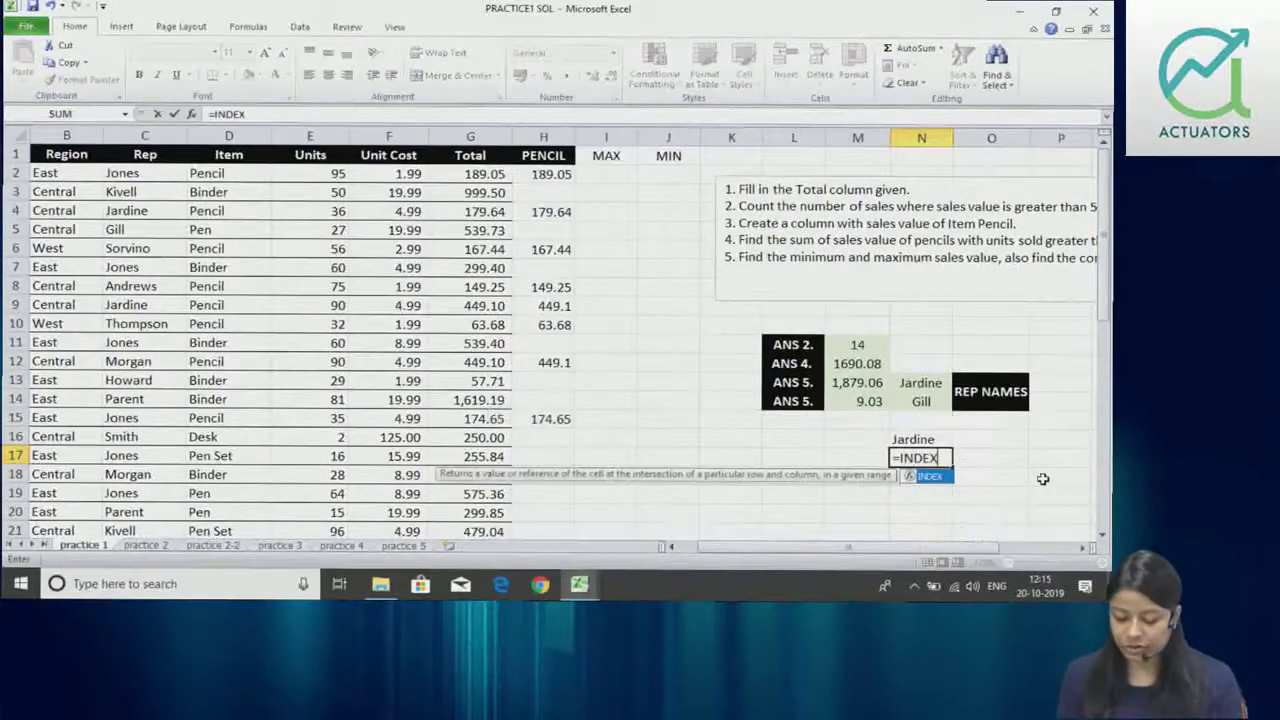
type("(")
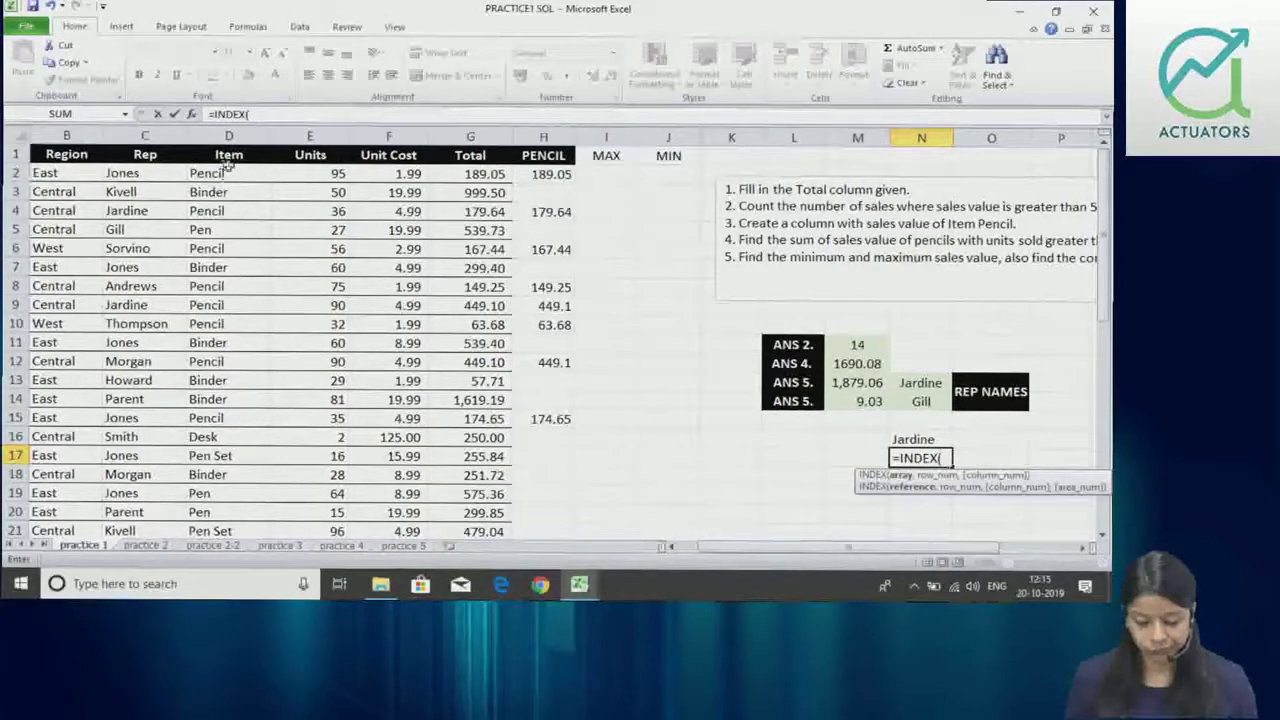
left_click(153, 155)
key("ctrl+shift+Down")
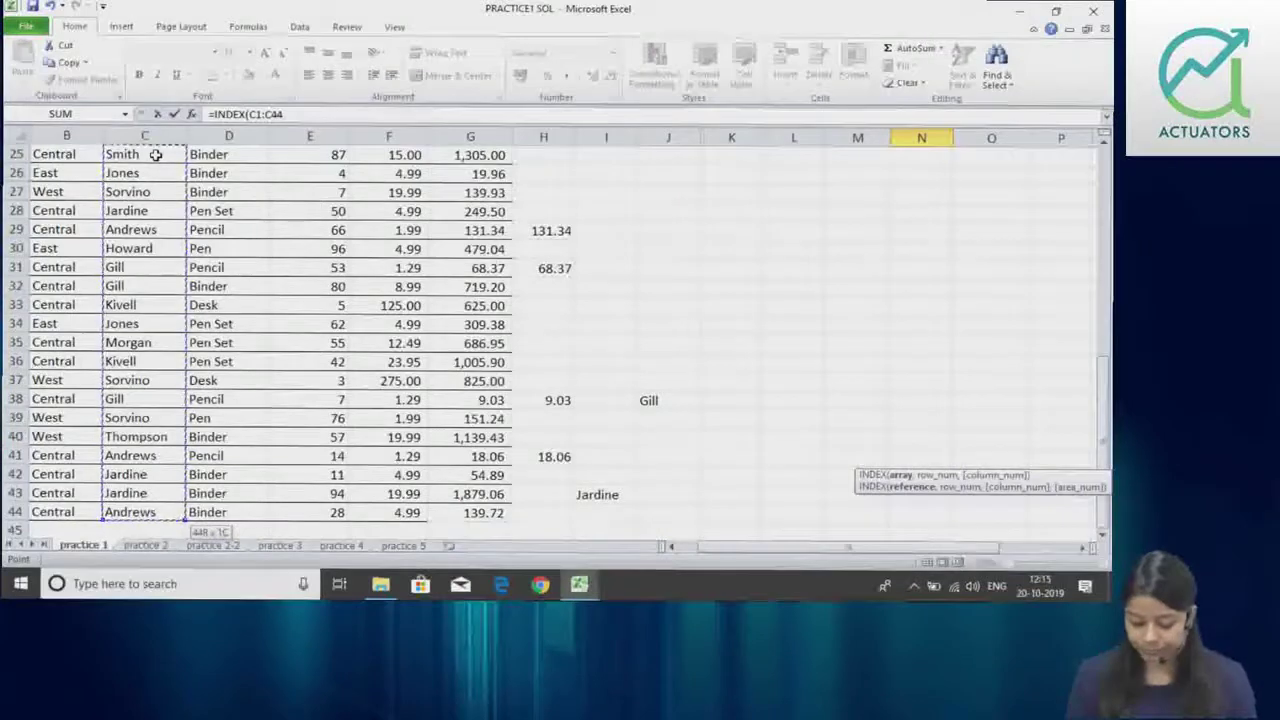
type(",MATCH(")
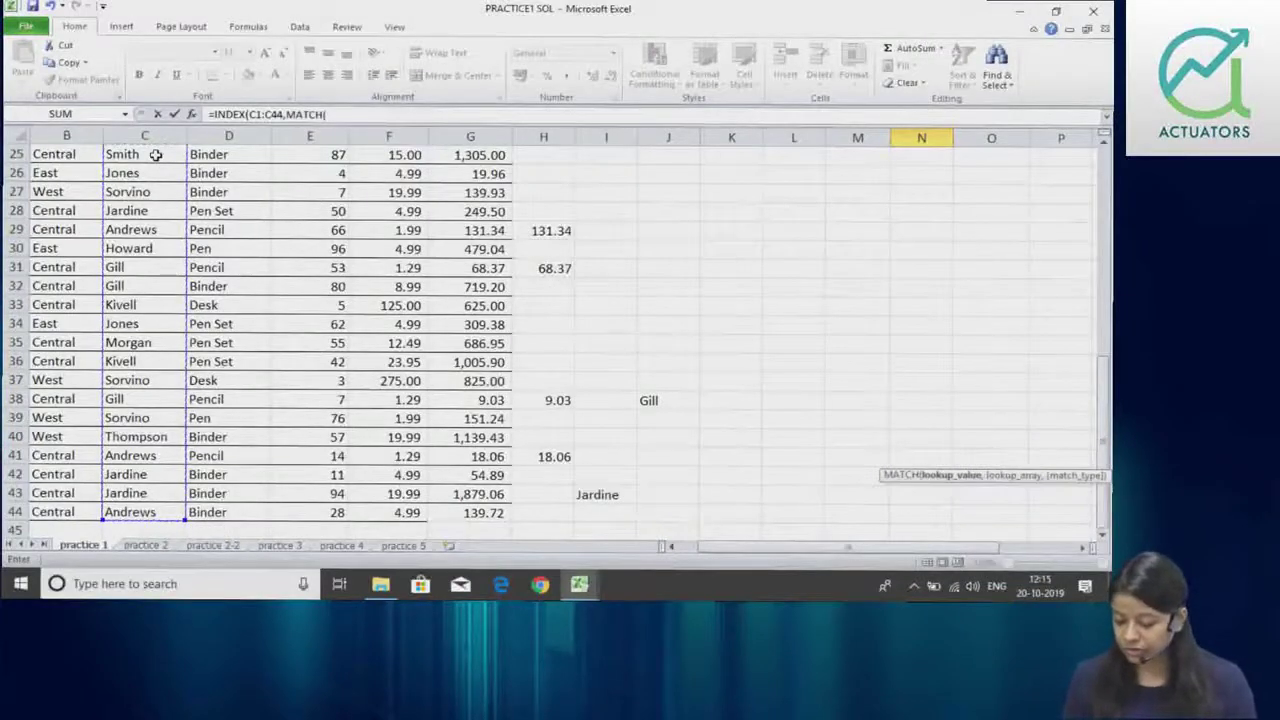
left_click_drag(1105, 452, 1104, 300)
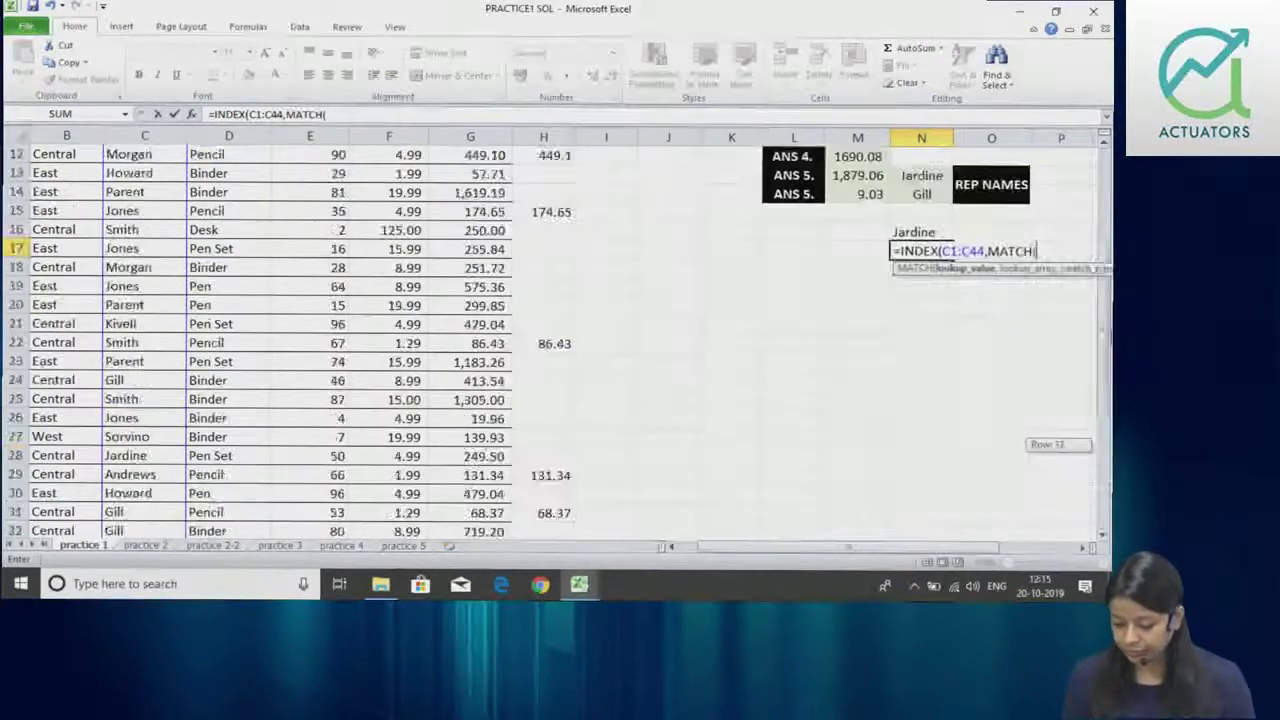
left_click(848, 381)
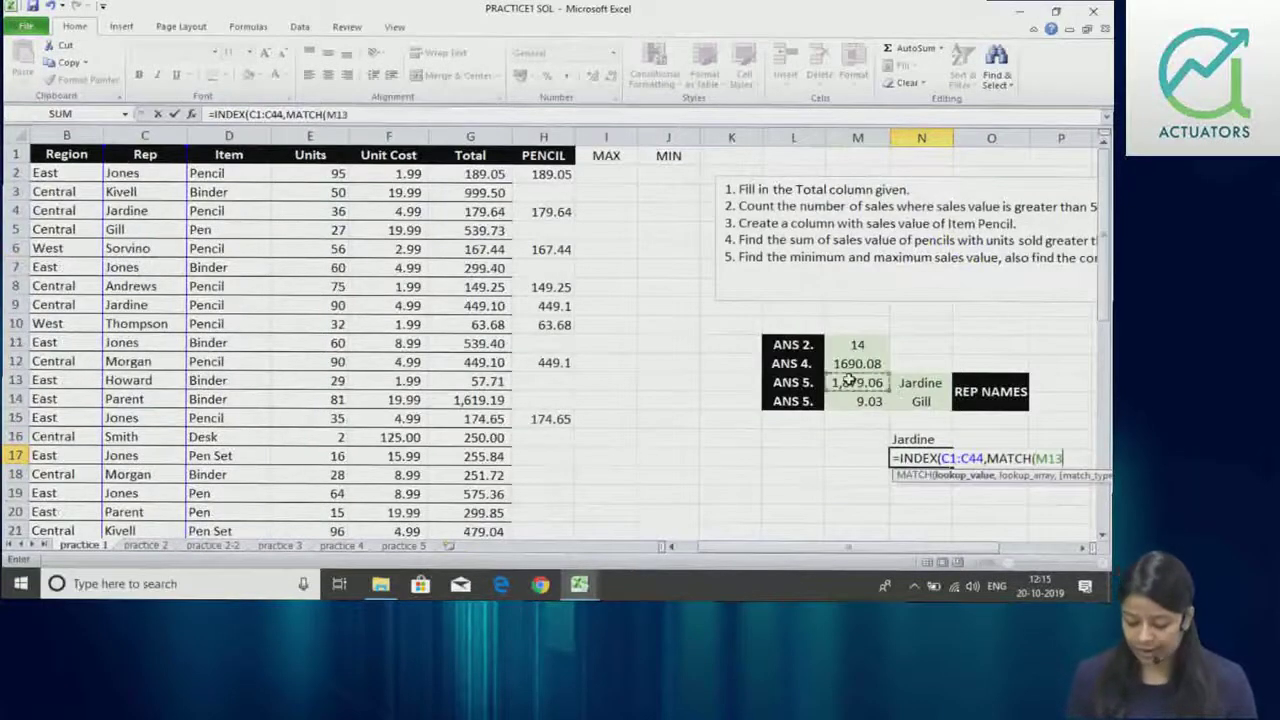
type(",")
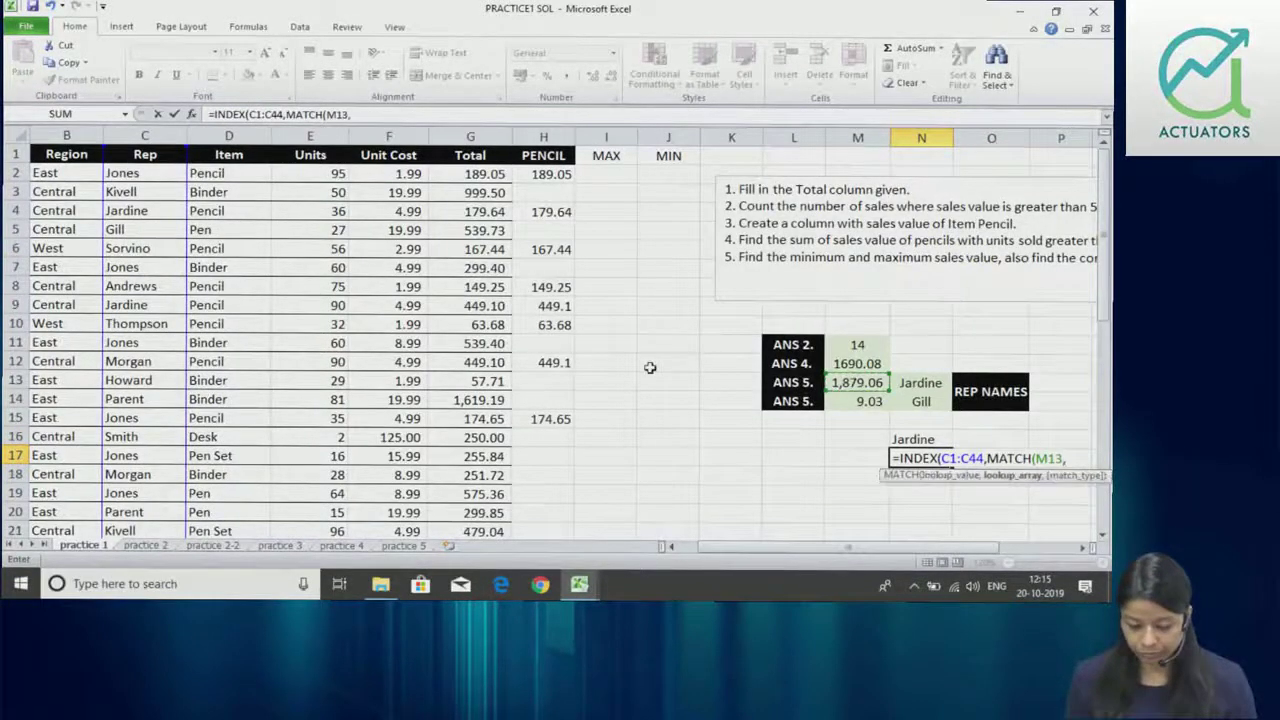
left_click(480, 155)
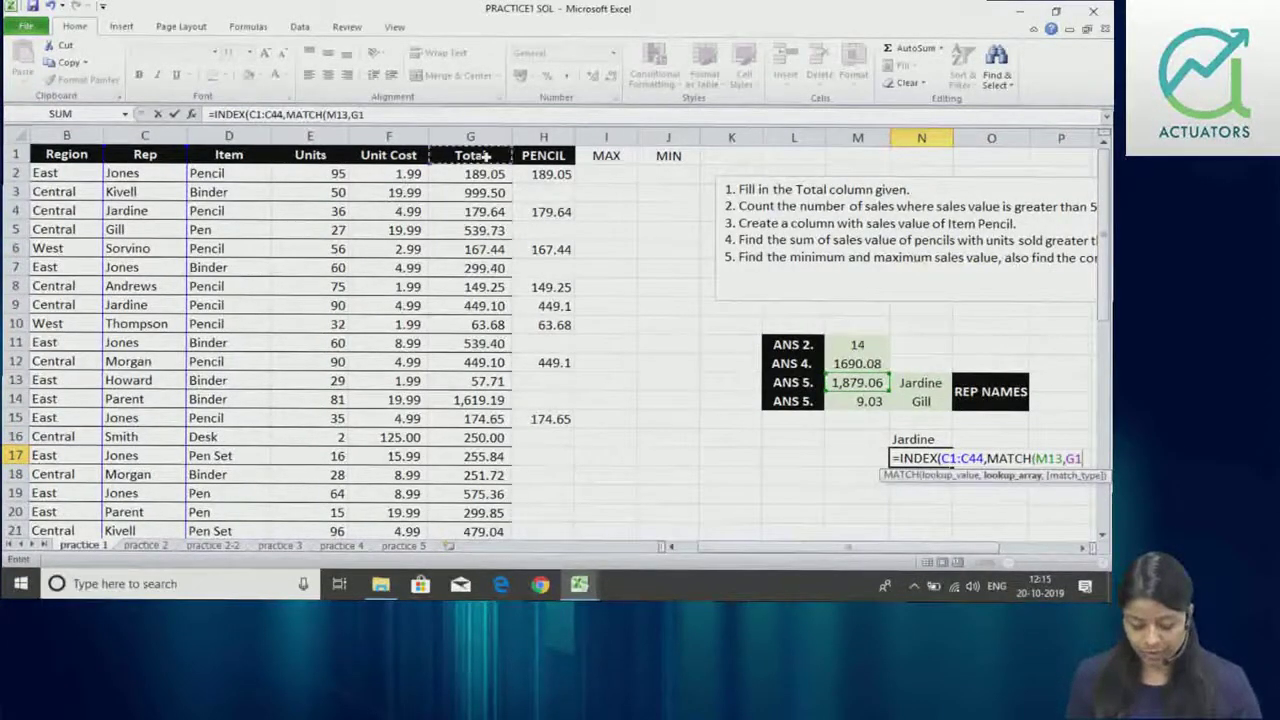
key("ctrl+shift+Down")
type(":G44,0")
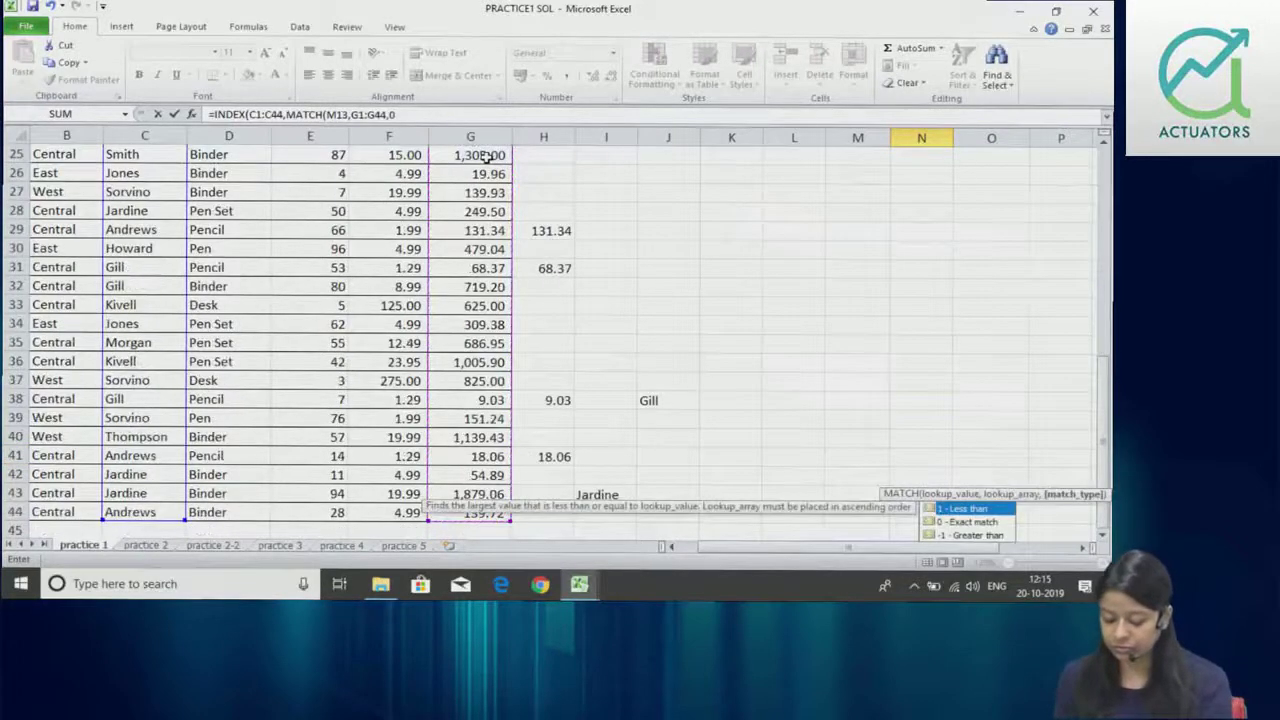
key("Return")
- Review N17's formula and confirm it returns Jardine like N16
key("Up")
key("Up")
key("Up")
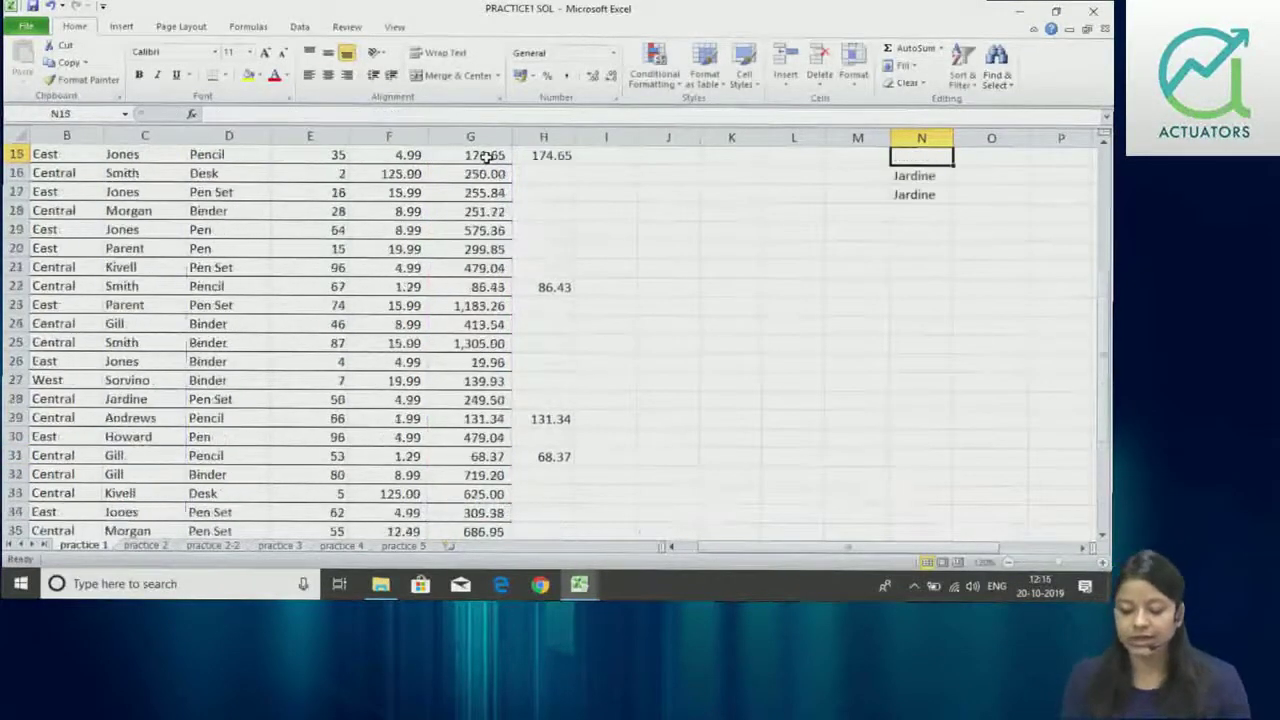
scroll(485, 157, "up", 1)
key("Up")
key("Up")
key("Up")
scroll(485, 157, "up", 2)
key("Down")
key("Down")
key("Down")
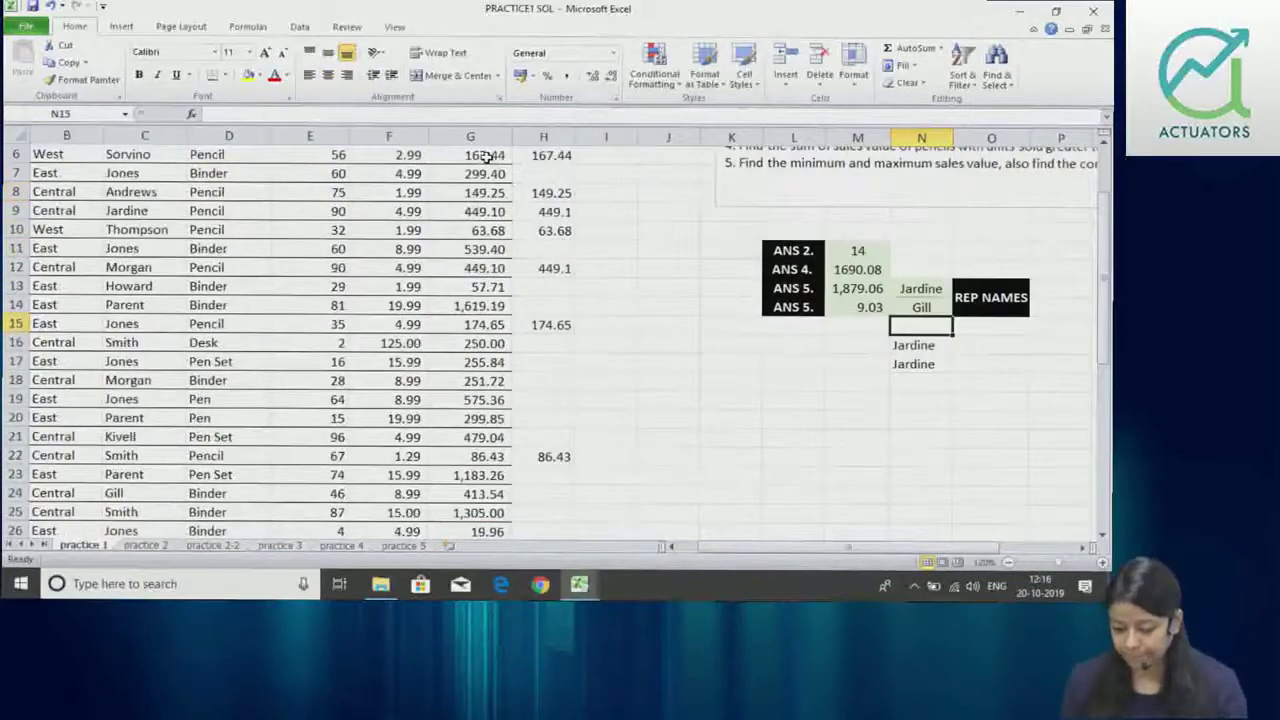
key("Down")
key("Down")
double_click(945, 365)
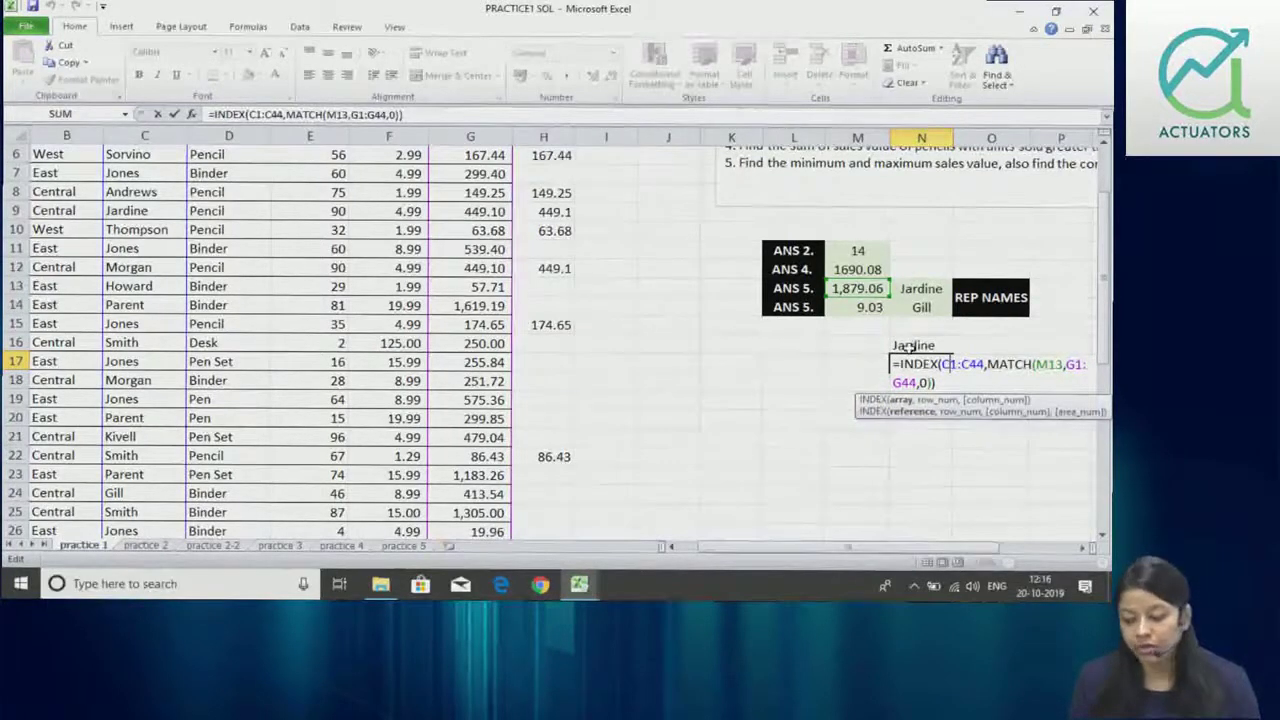
left_click(1095, 306)
scroll(1095, 306, "up", 2)
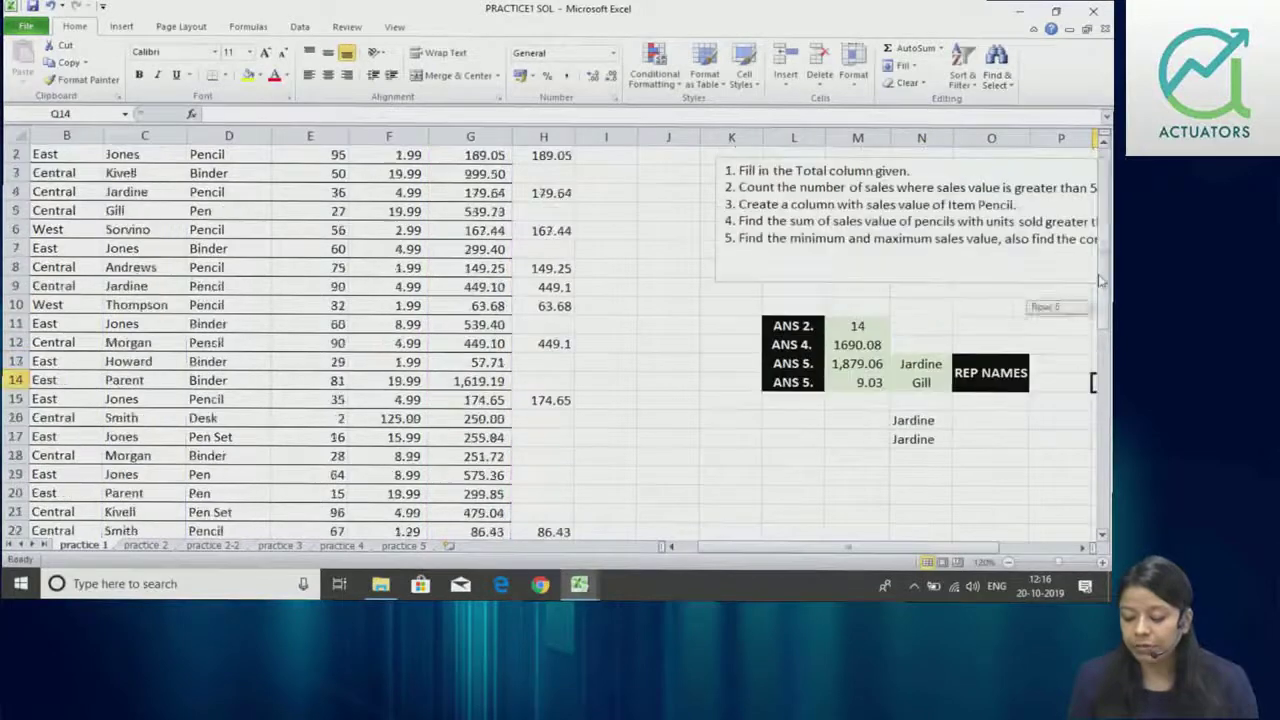
double_click(911, 437)
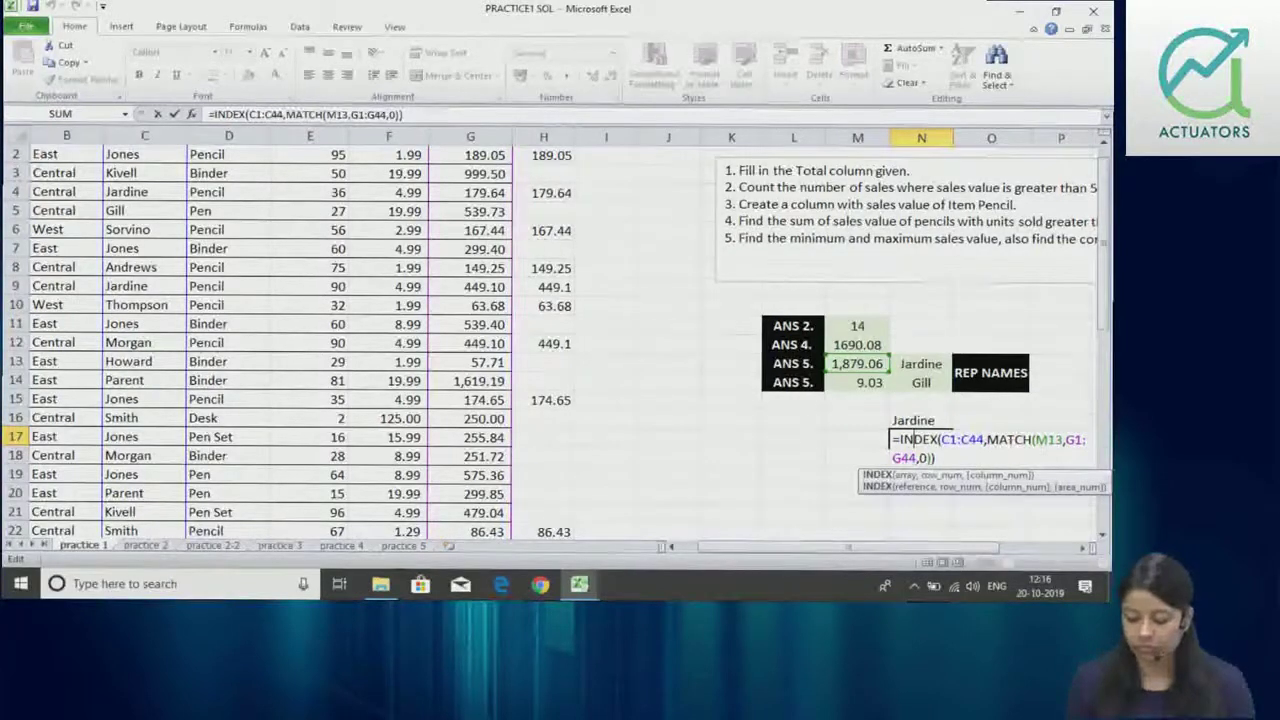
left_click_drag(1106, 296, 1106, 248)
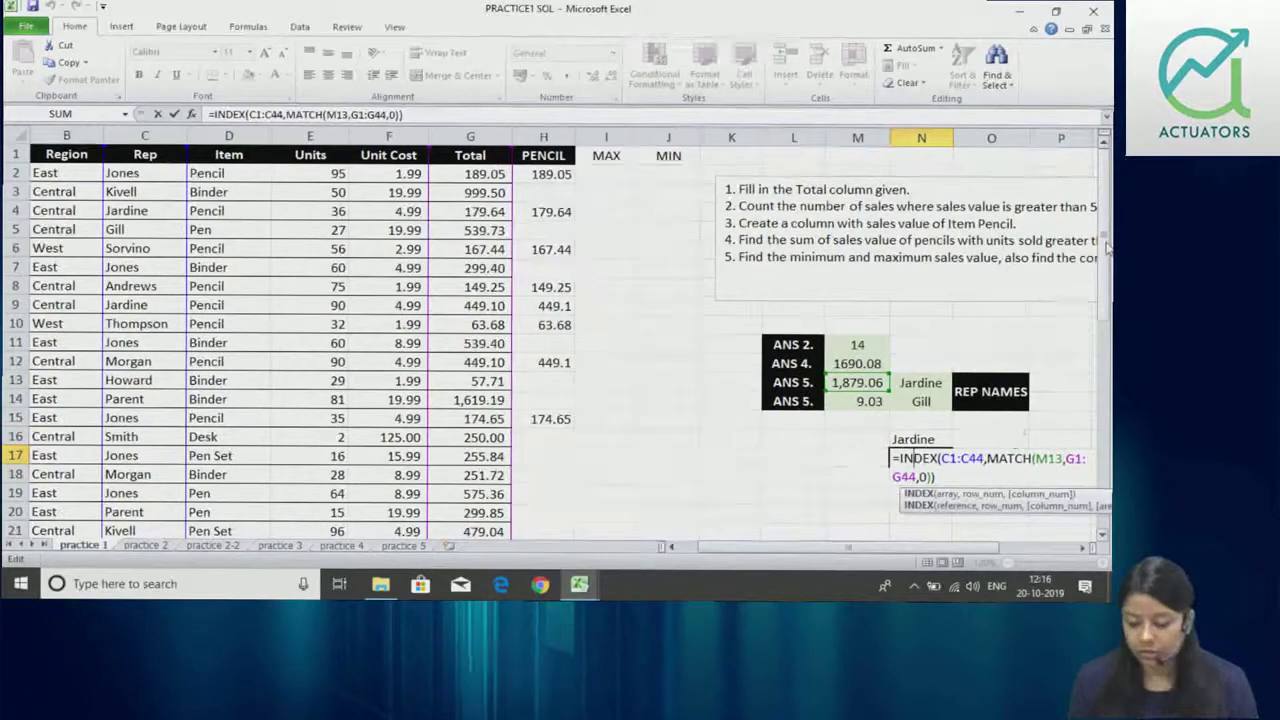
left_click_drag(1066, 458, 1040, 459)
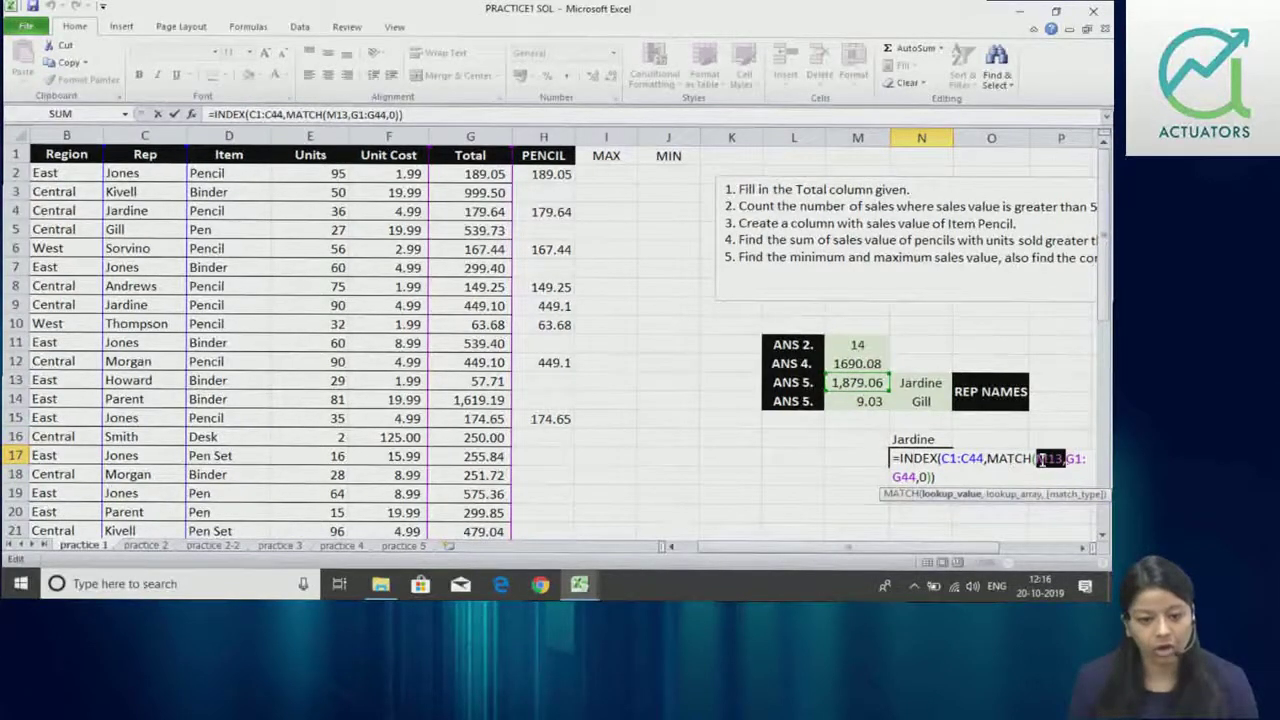
left_click(1041, 459)
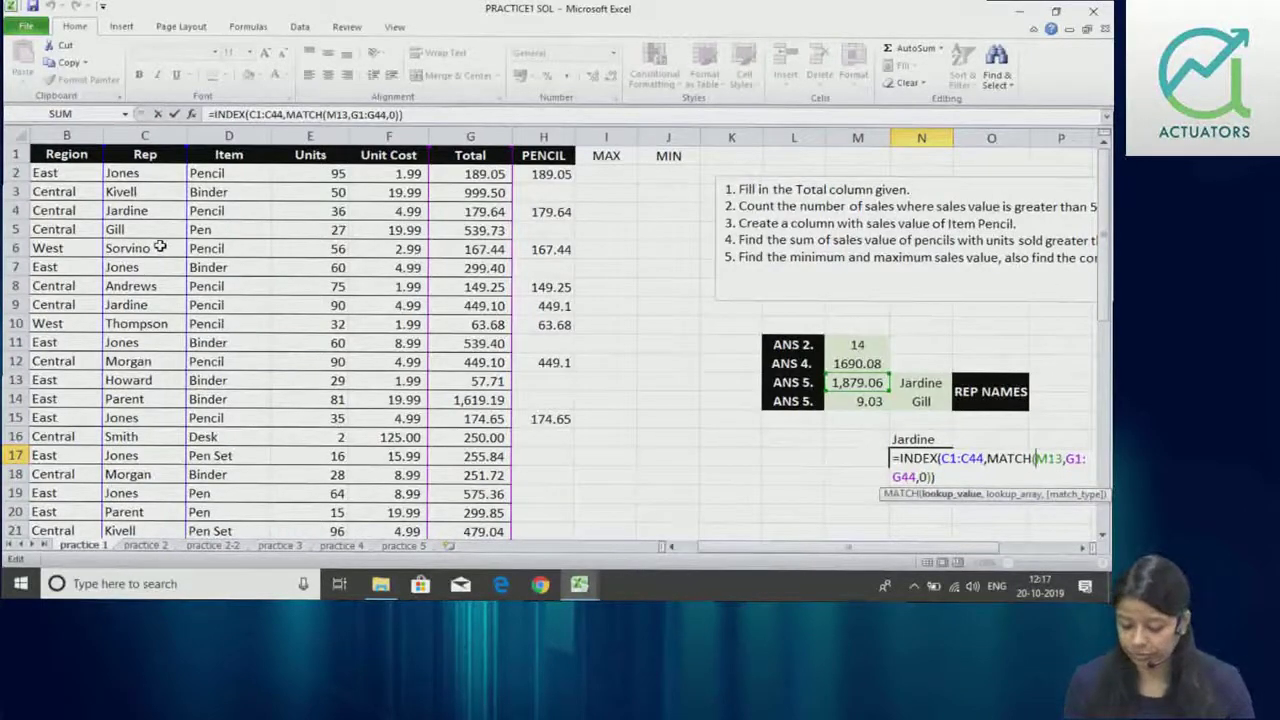
key("Return")
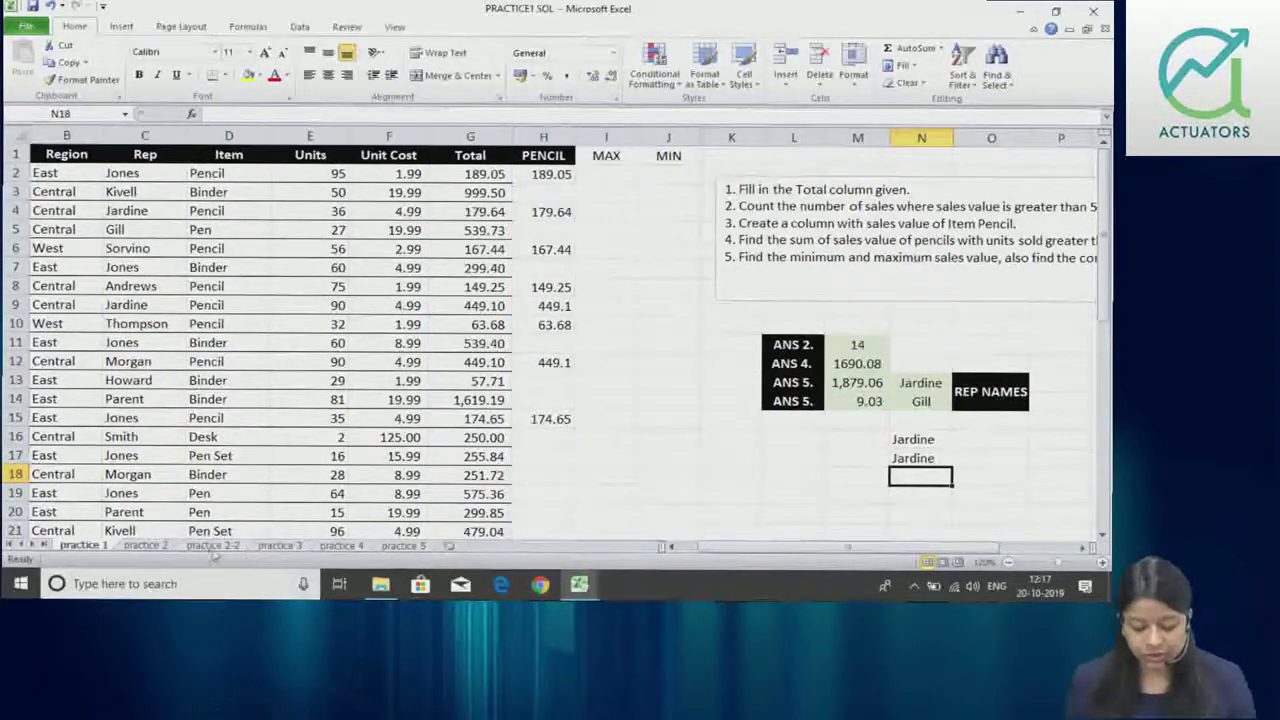
left_click(305, 546)
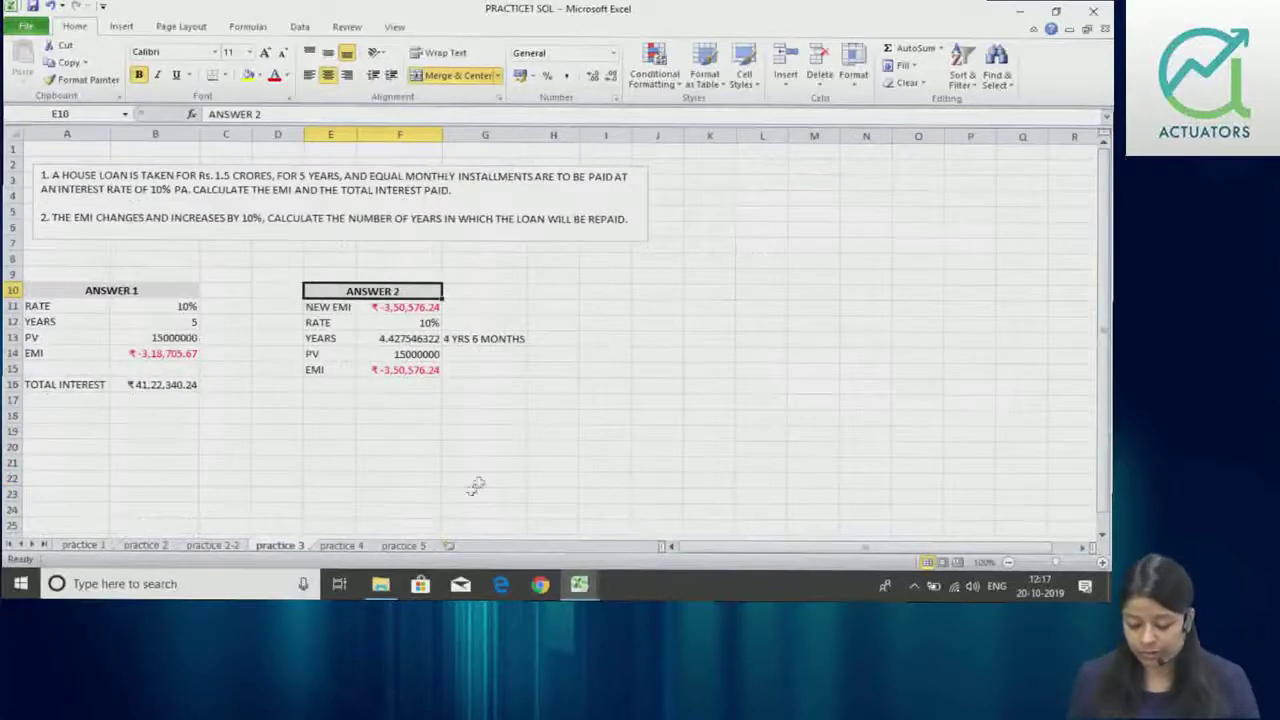
- Switch to the PRACTICE workbook's practice 3 sheet, zoom in, and select B11
mouse_move(579, 586)
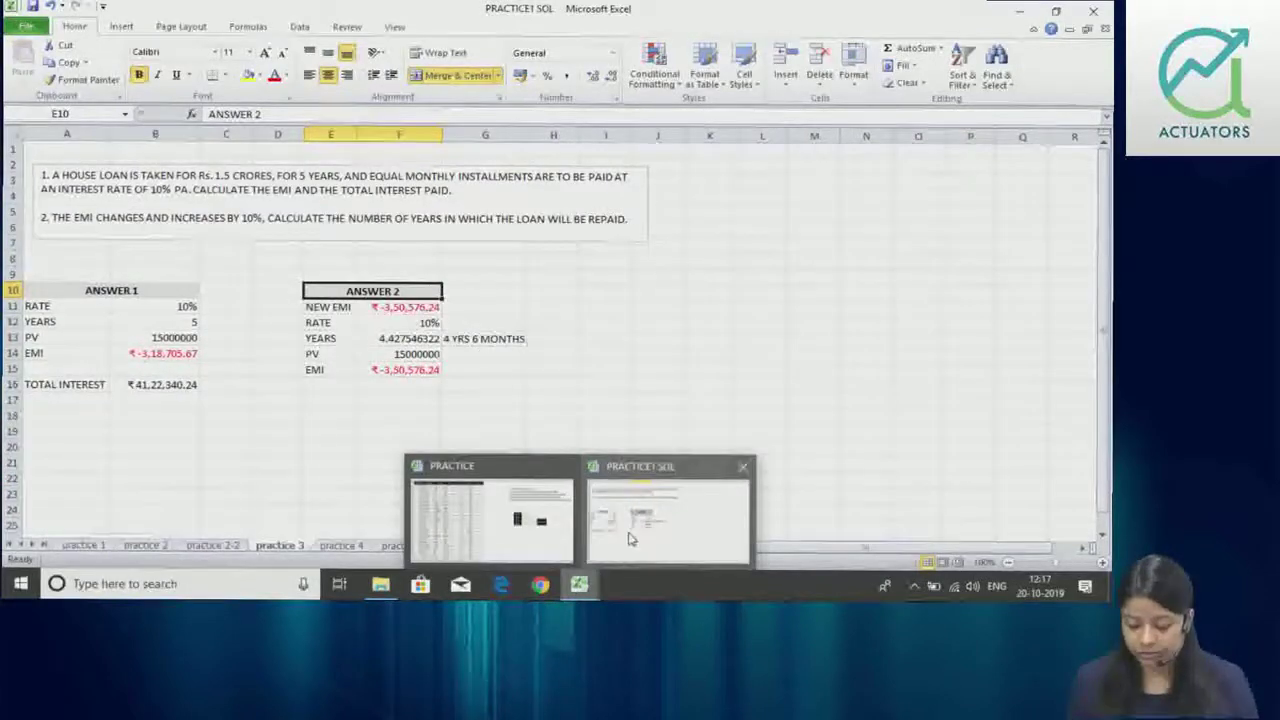
left_click(490, 515)
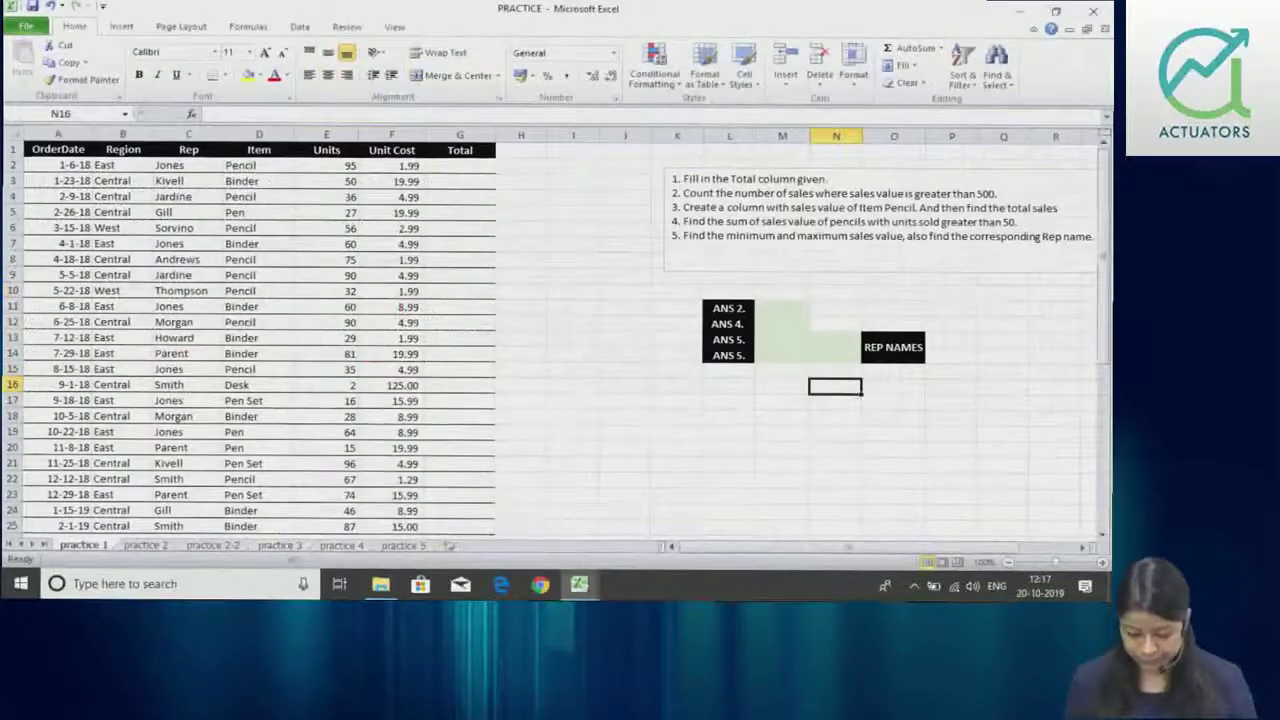
left_click(280, 546)
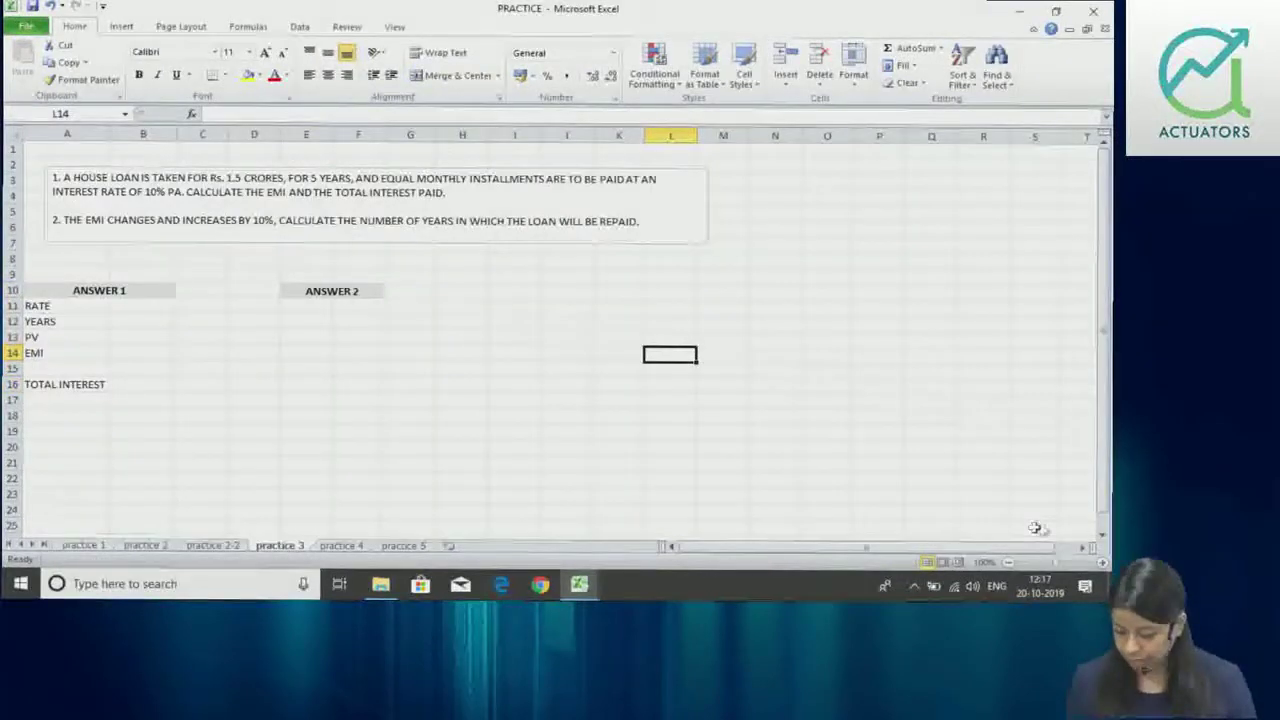
left_click(1102, 563)
left_click(1102, 563)
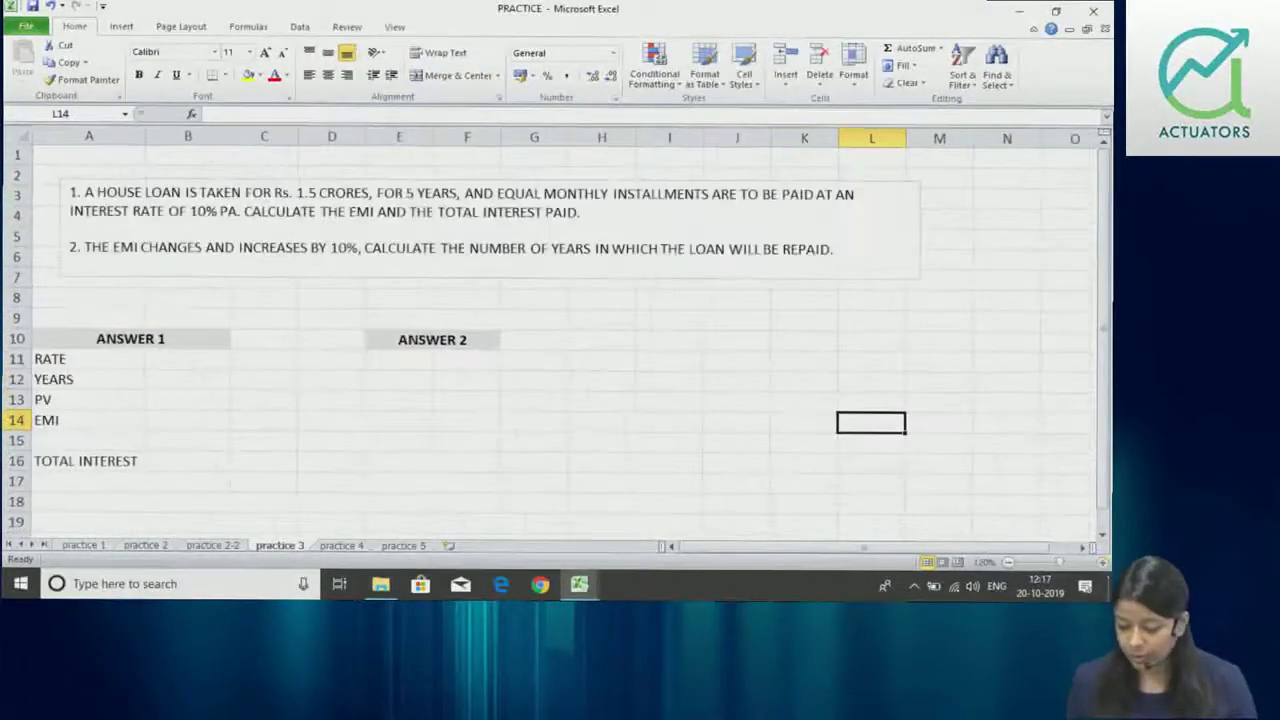
left_click(187, 363)
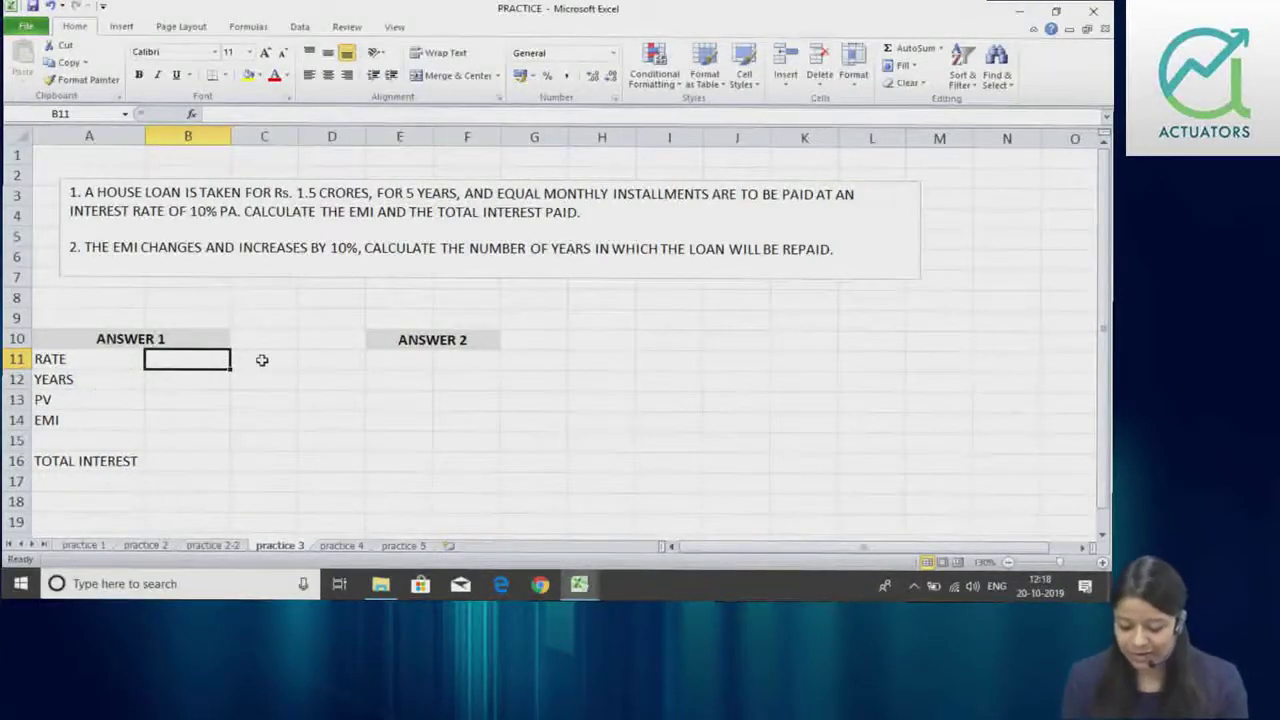
- Enter RATE 10%, YEARS 5 and PV 15000000 in B11:B13
type("10")
key("Return")
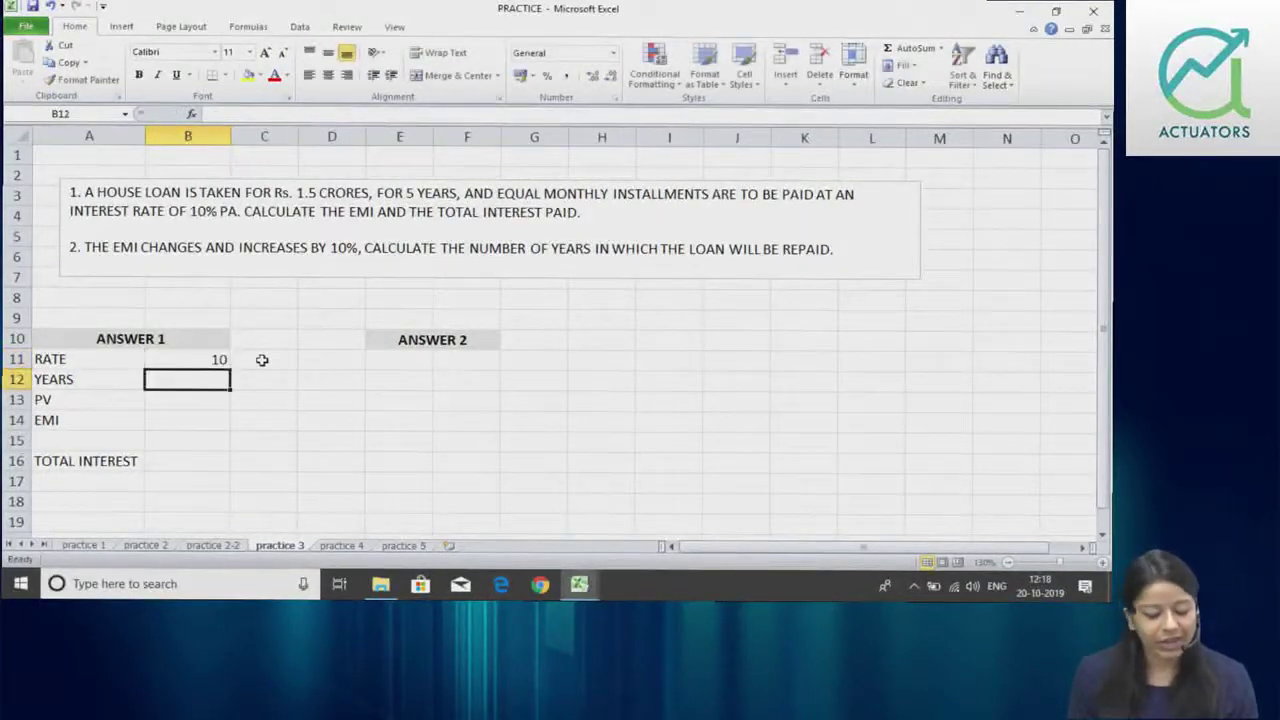
key("Up")
key("F2")
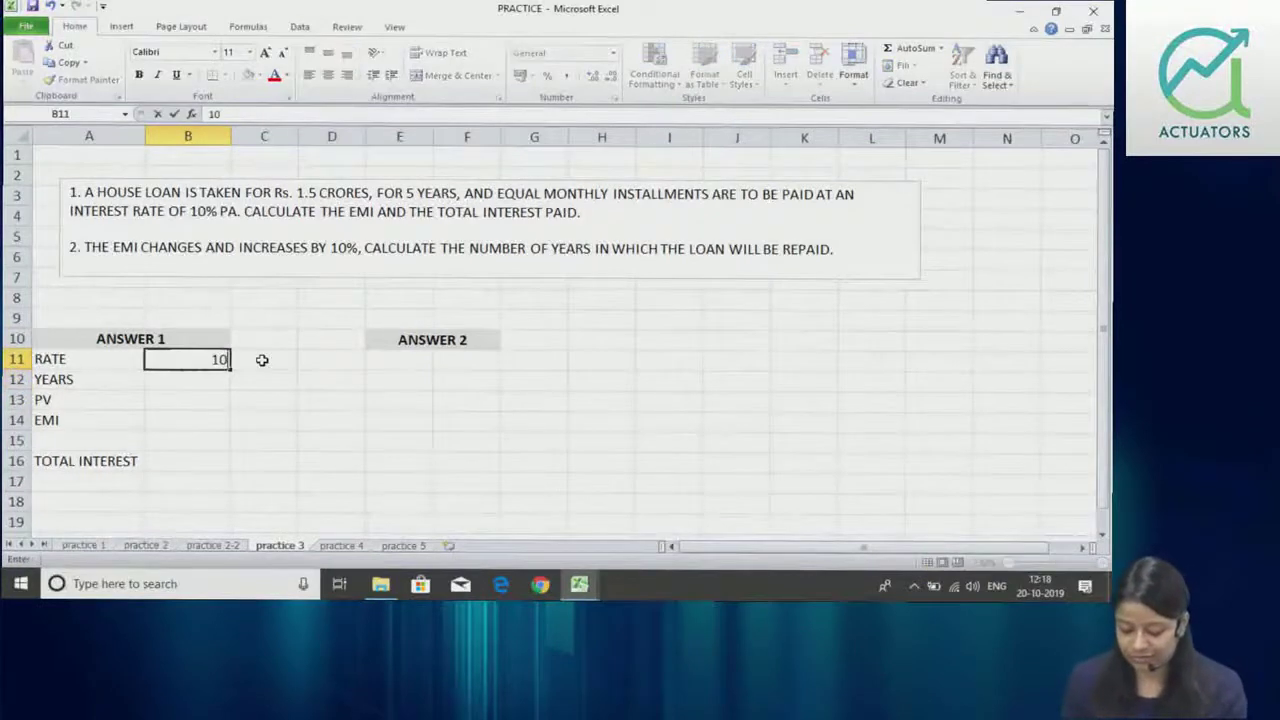
type("%")
key("Return")
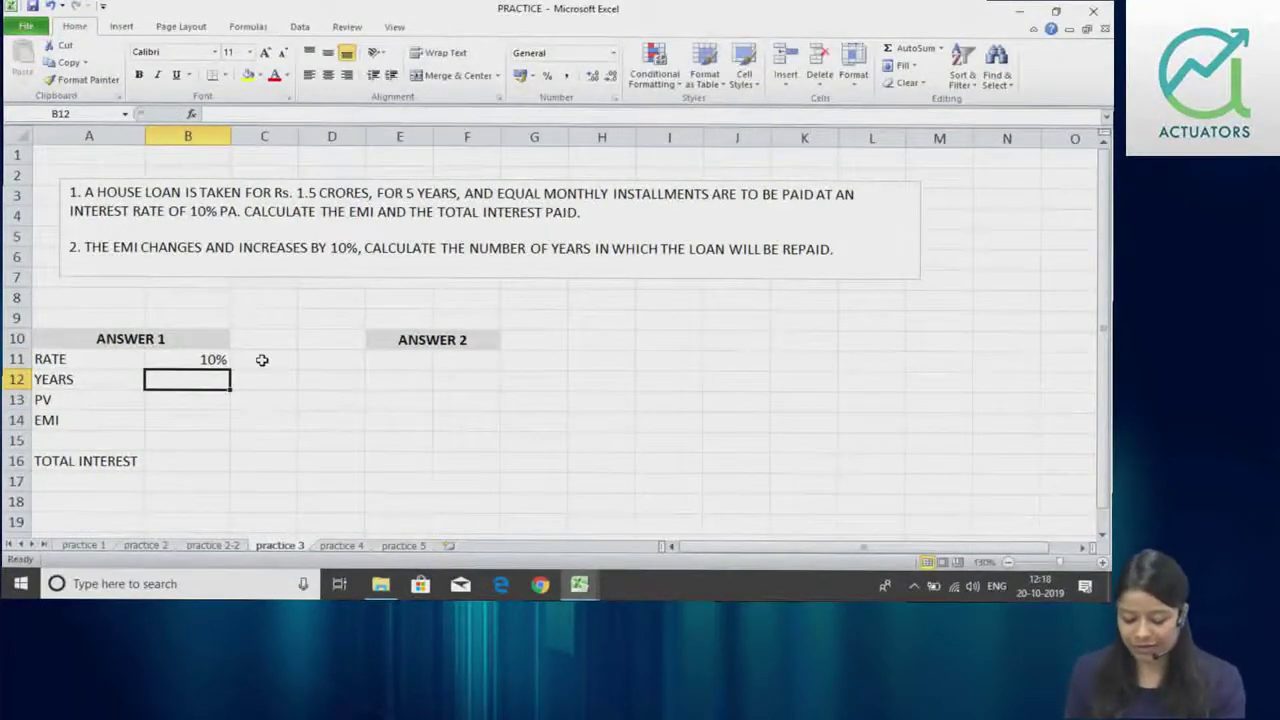
type("5")
key("Return")
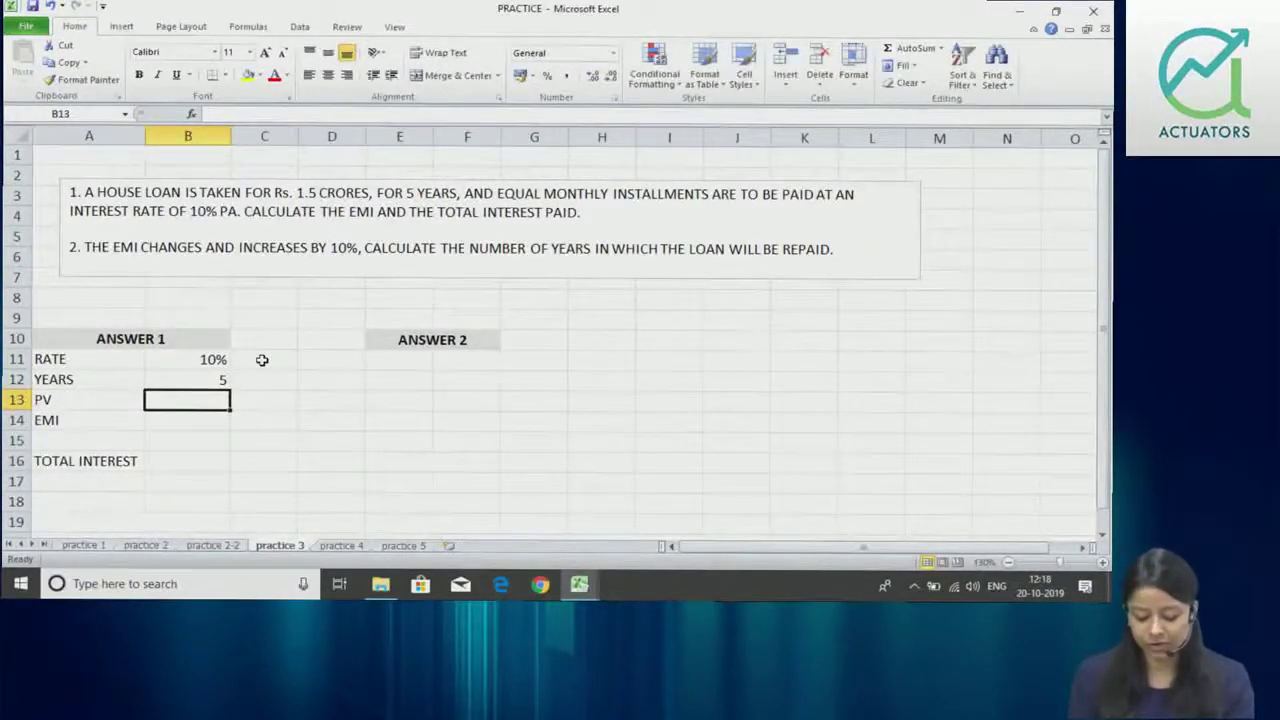
type("15000000")
key("Return")
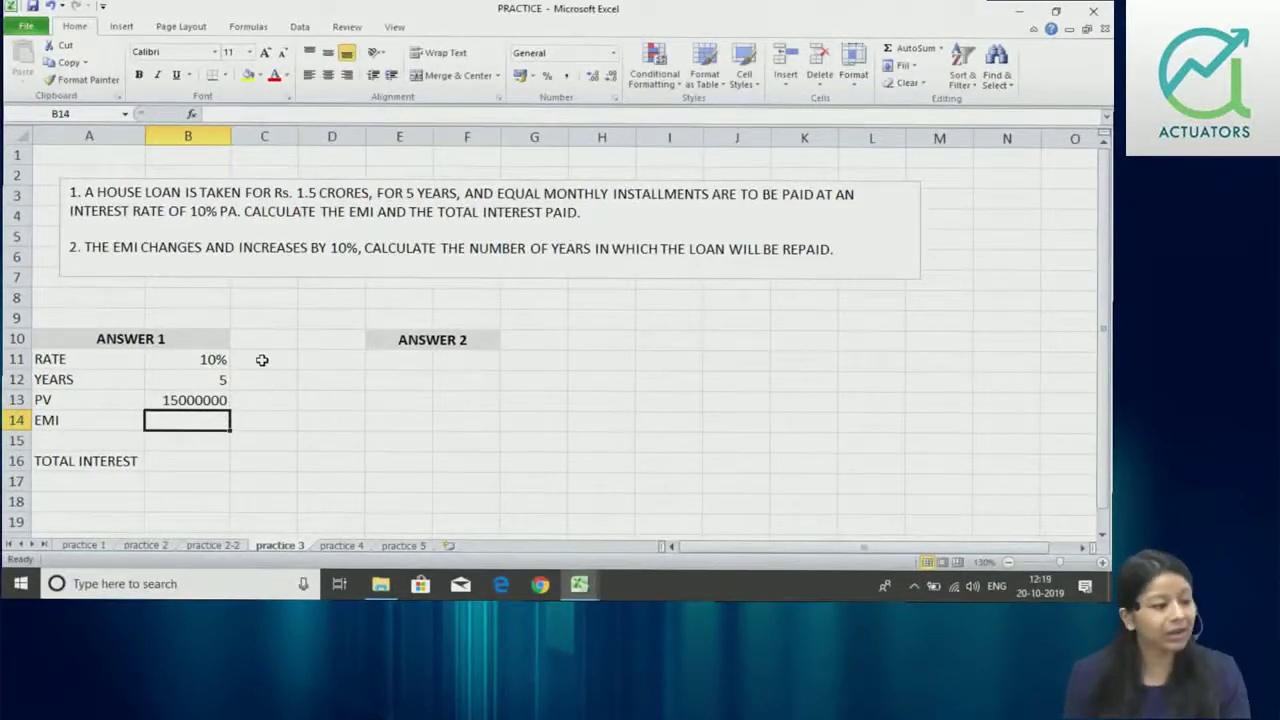
type("=")
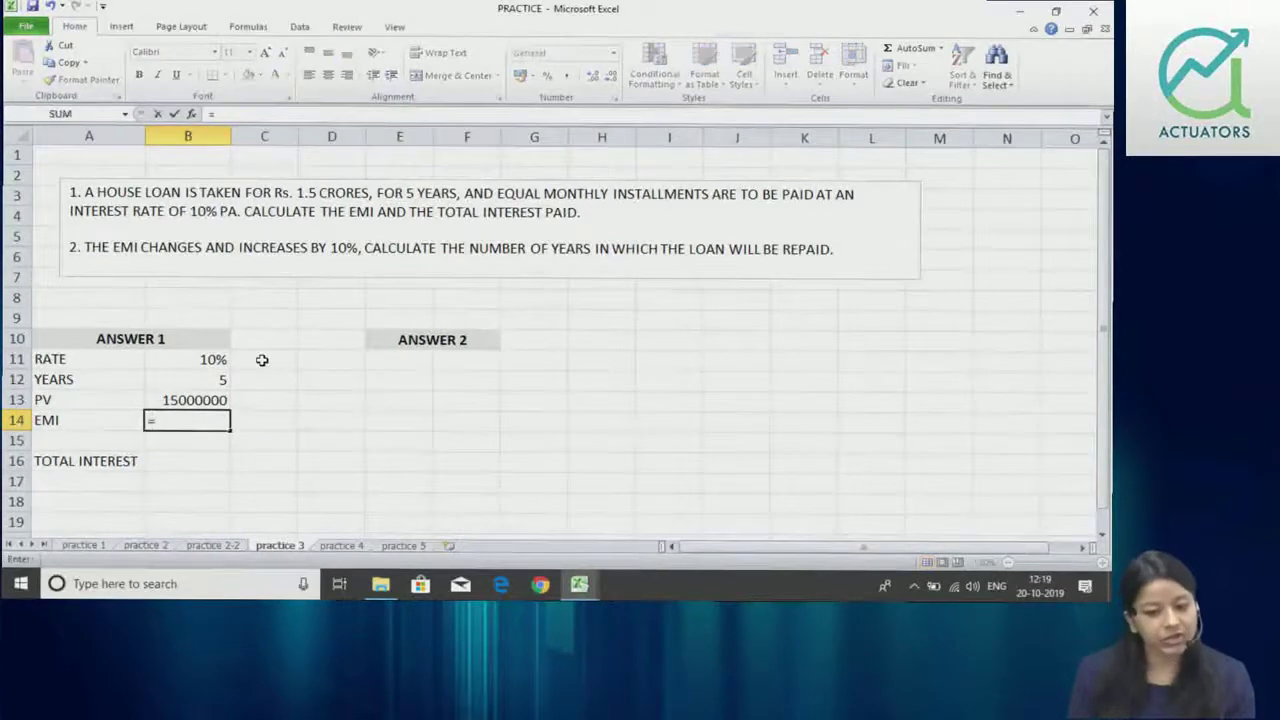
type("PM")
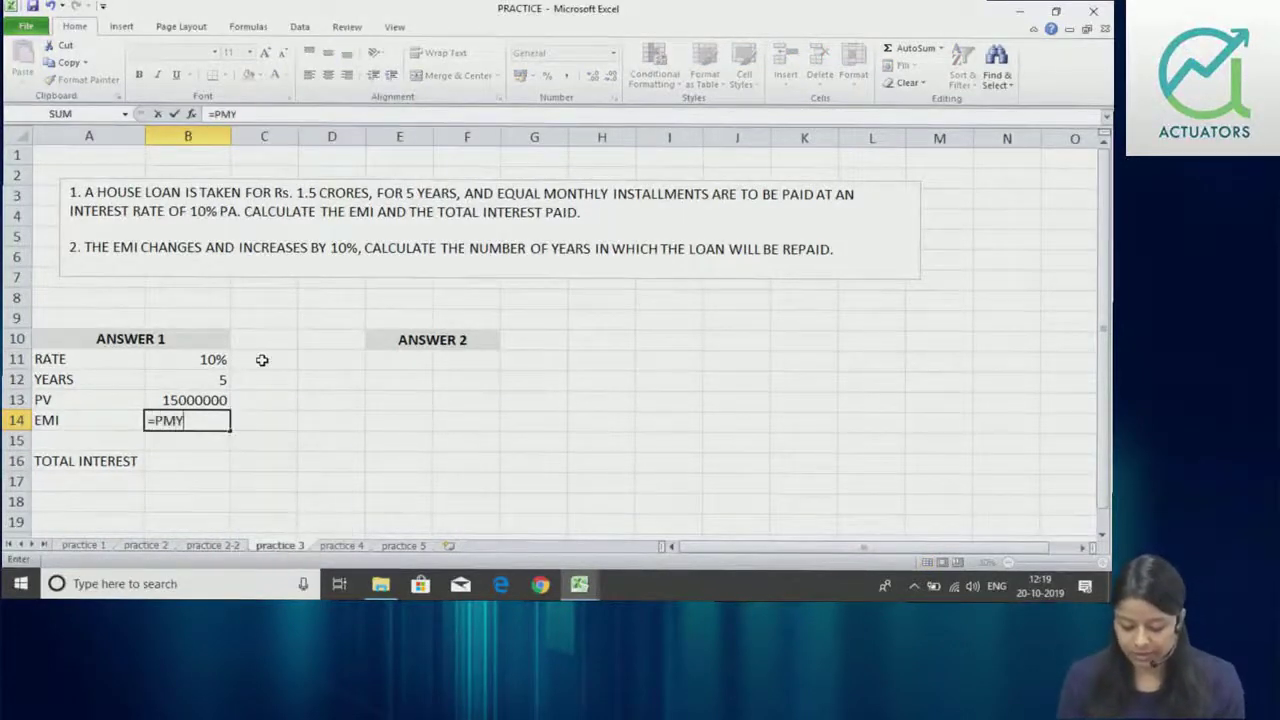
type("T(")
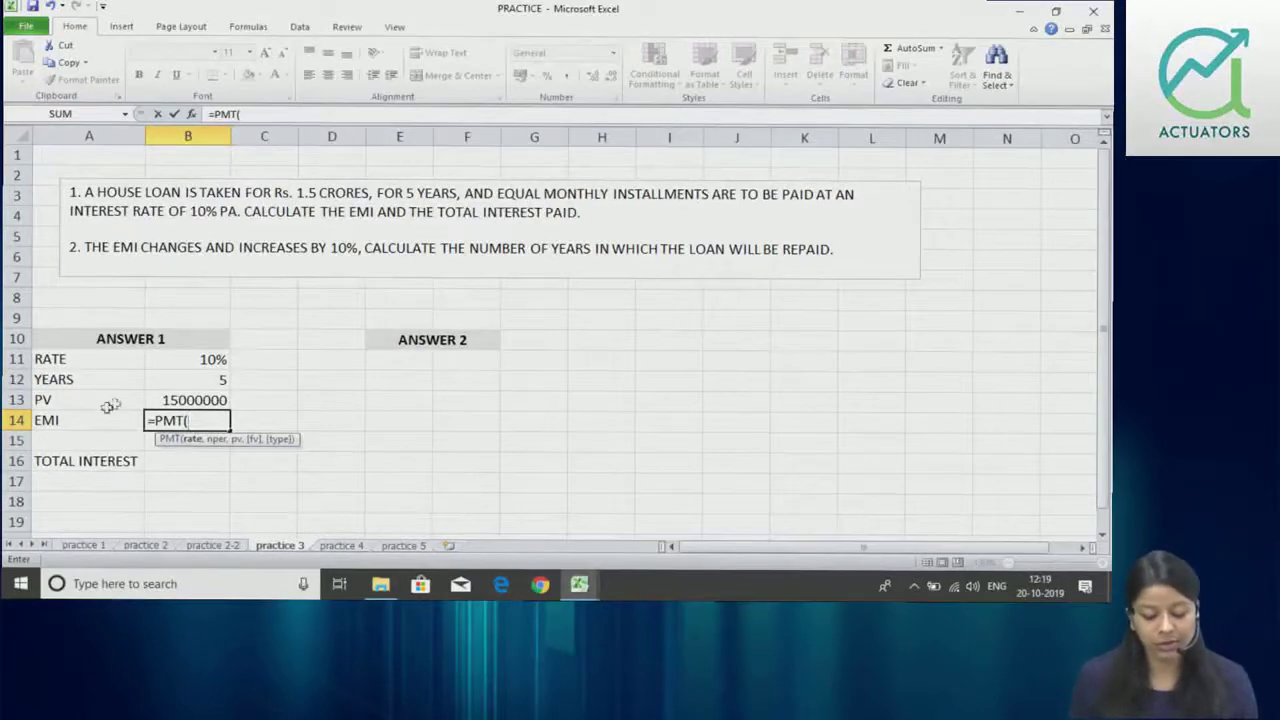
- Complete the EMI formula in B14 as =PMT(B11/12,B12*12,B13)
left_click(190, 358)
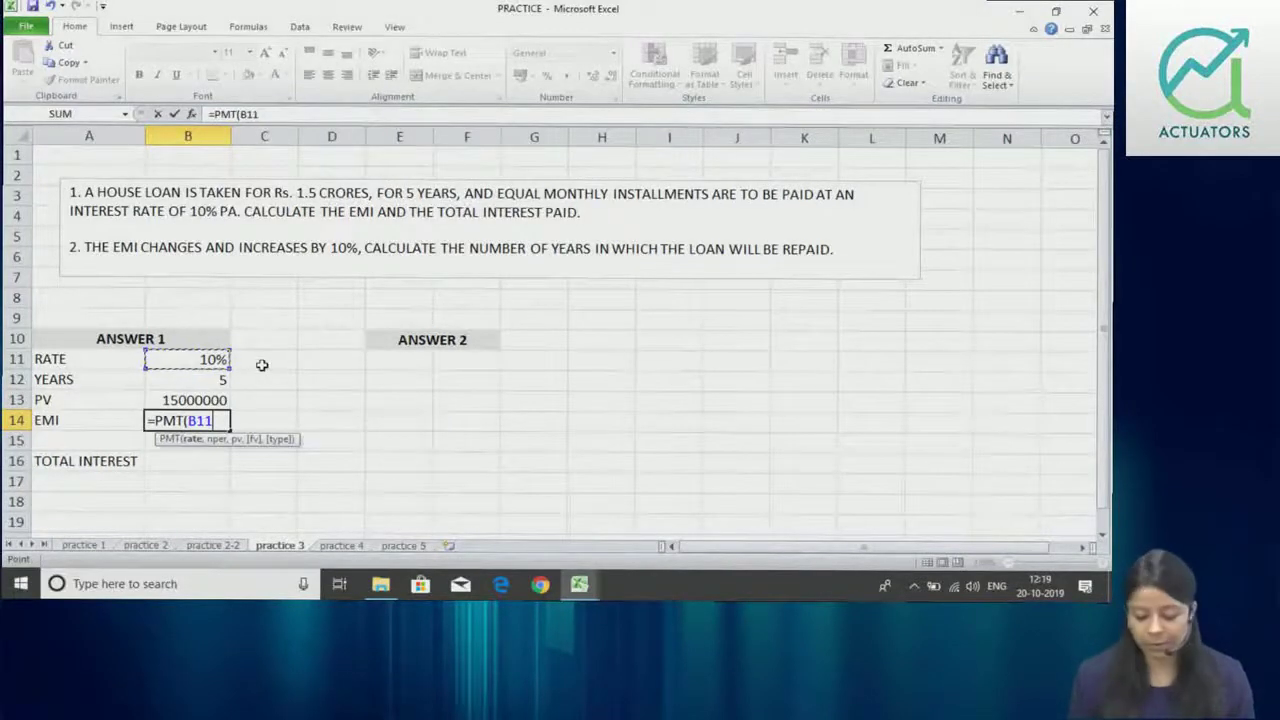
key("F8")
key("BackSpace")
key("BackSpace")
key("BackSpace")
key("BackSpace")
type("/12")
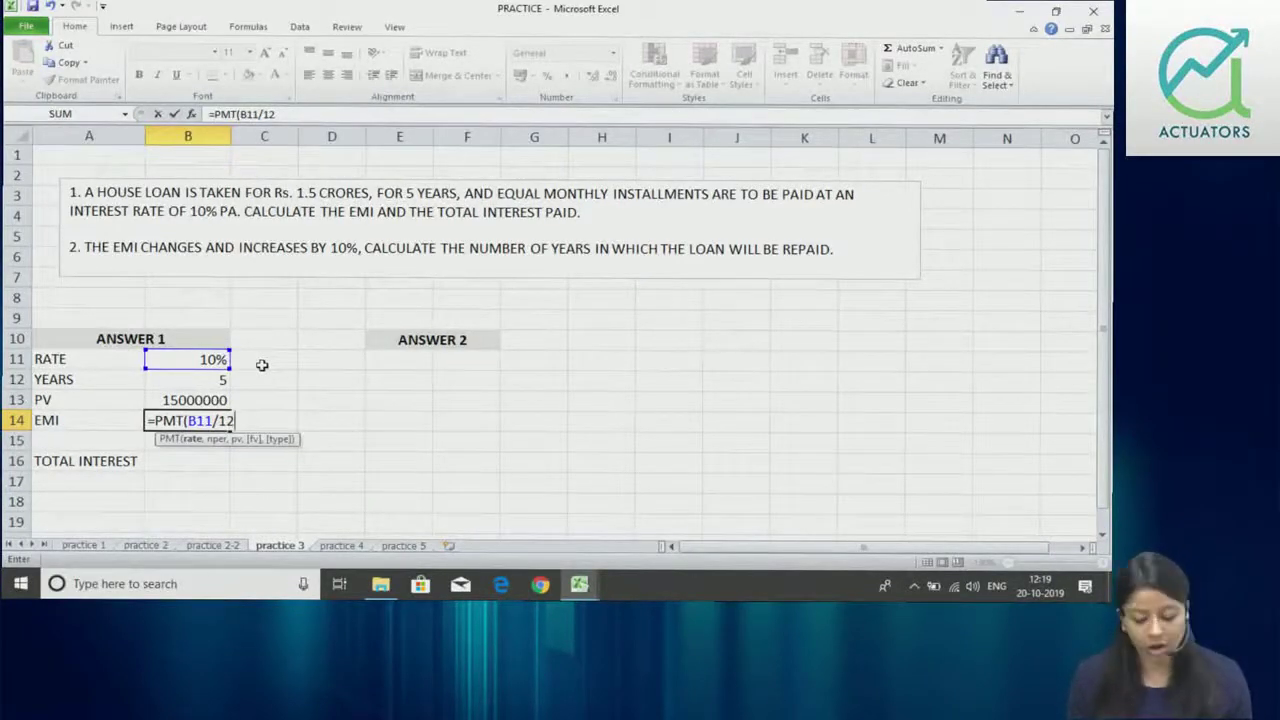
type(",")
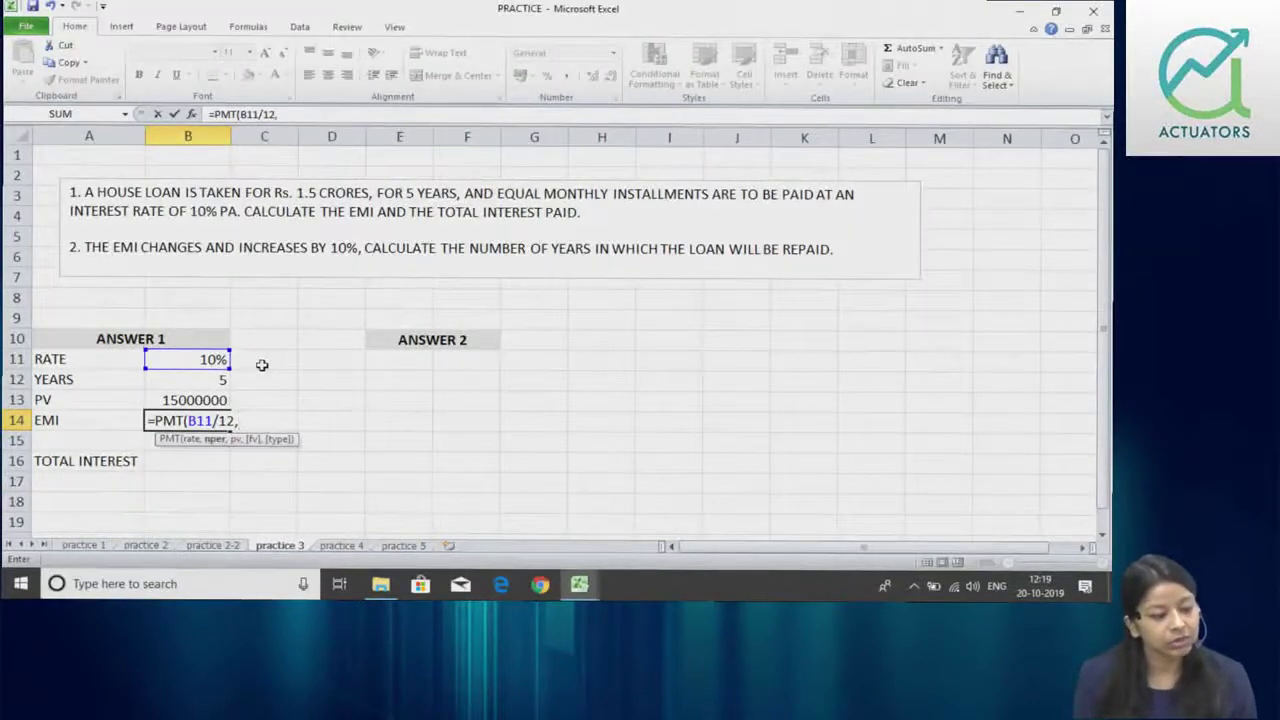
left_click(205, 380)
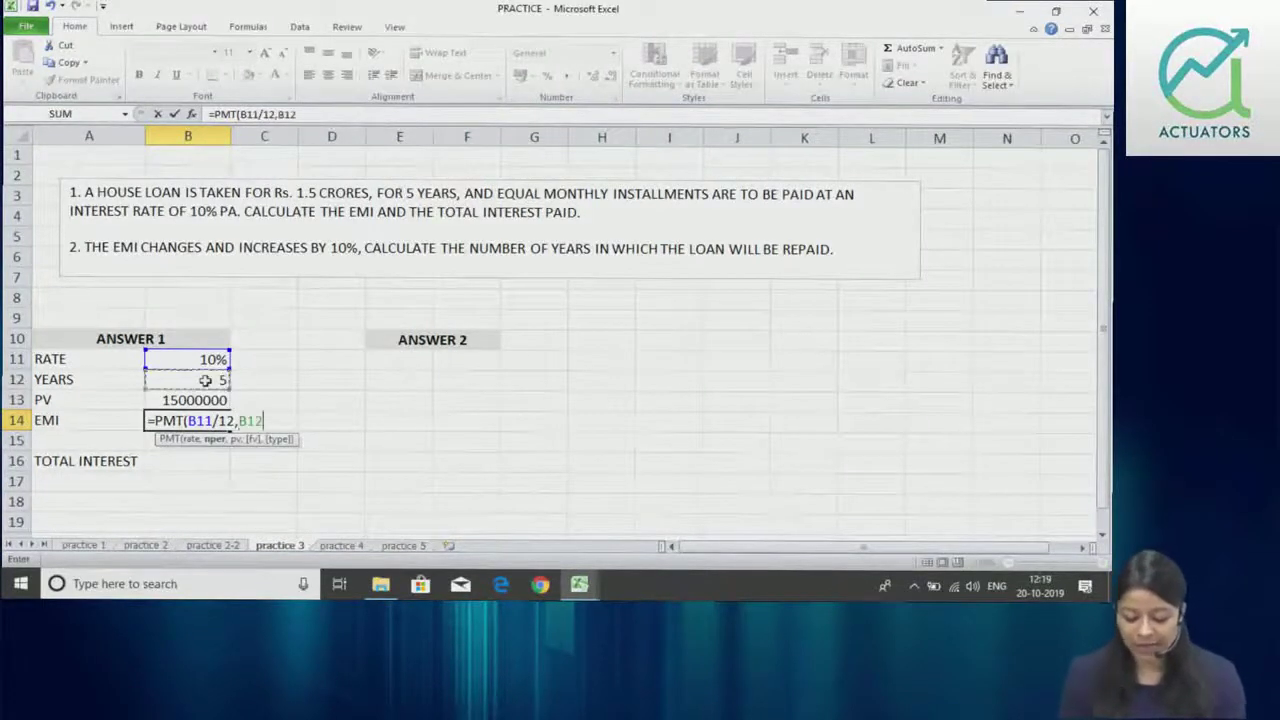
type("*1")
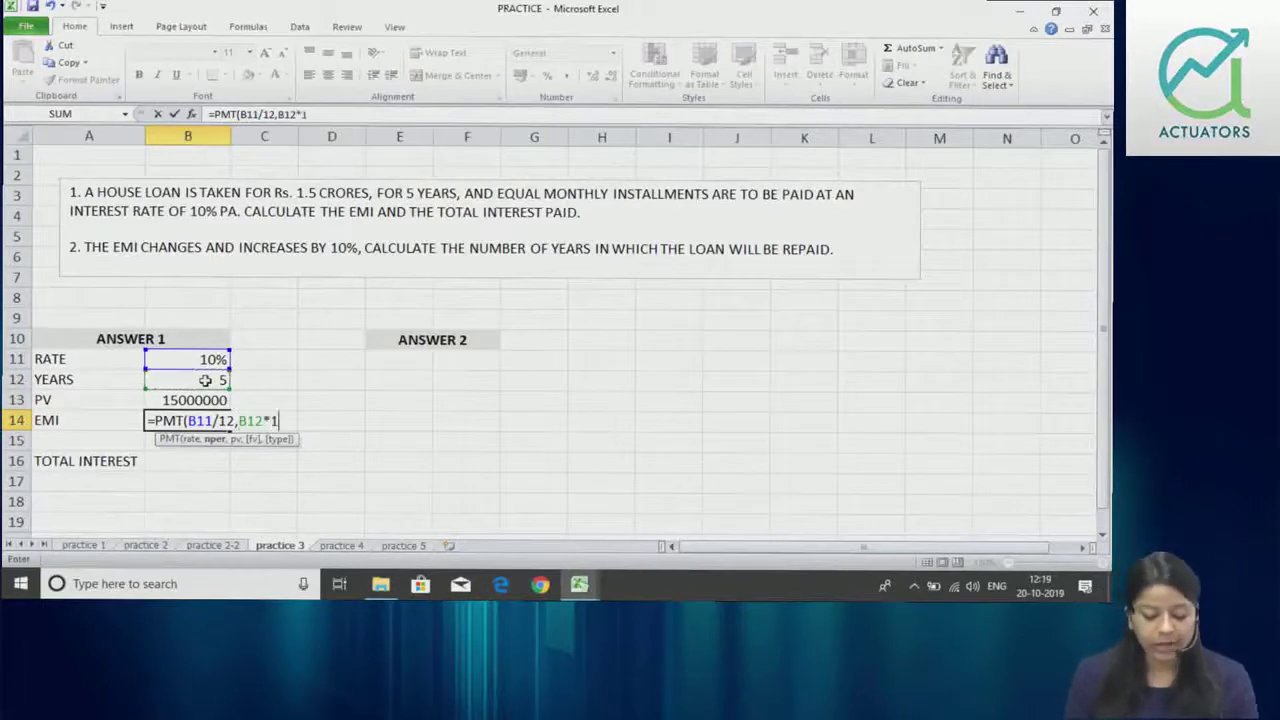
type("2,")
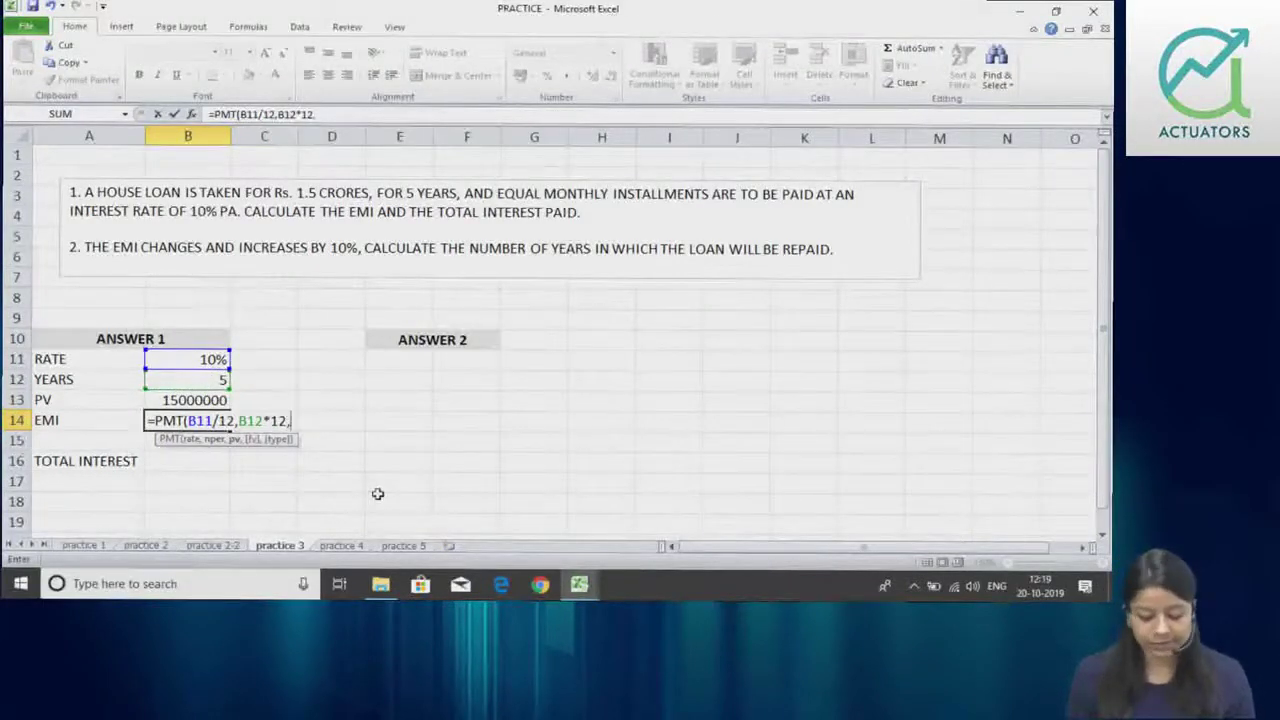
left_click(197, 399)
type(")")
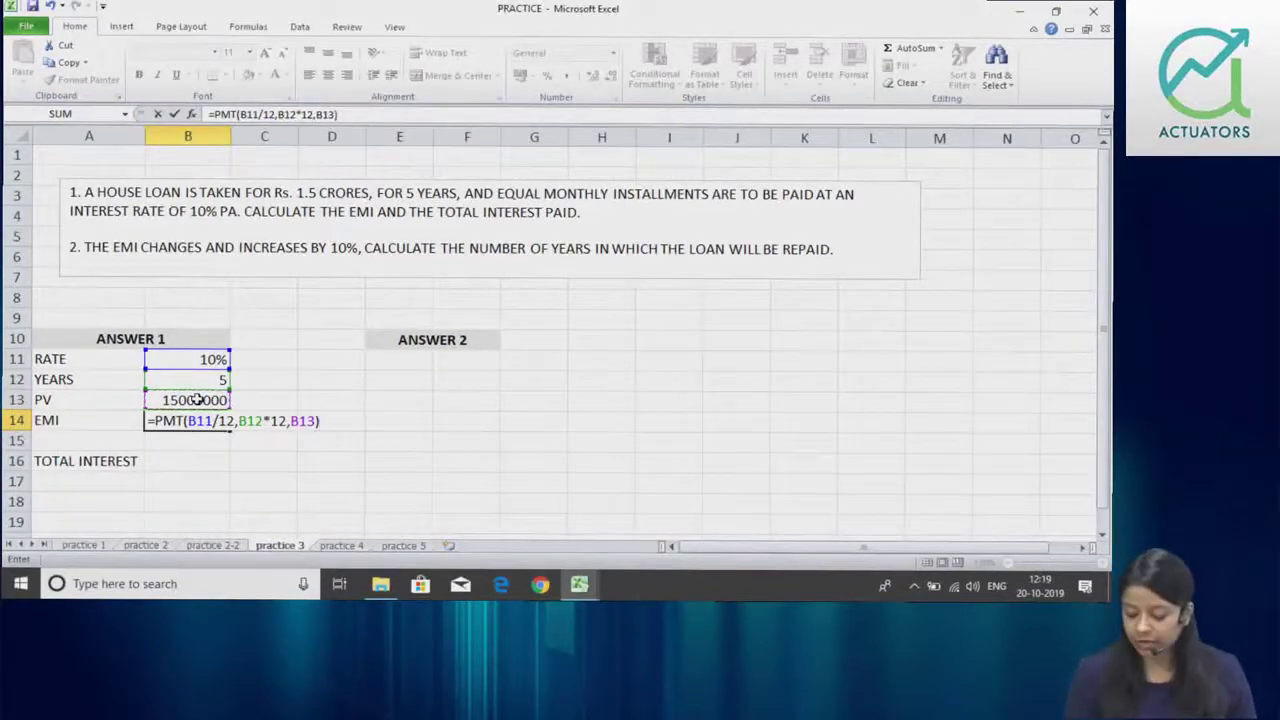
key("Return")
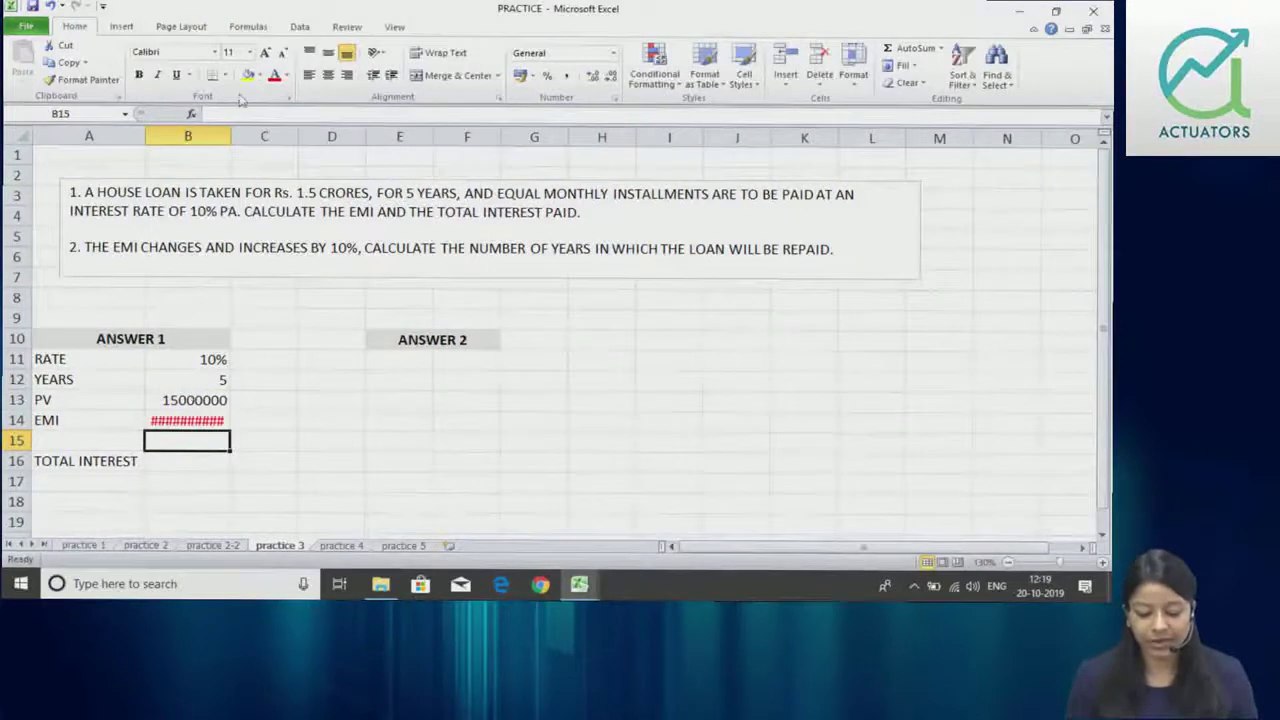
- Autofit column B so B14 shows ₹ -3,18,705.67, then check its formula
double_click(231, 137)
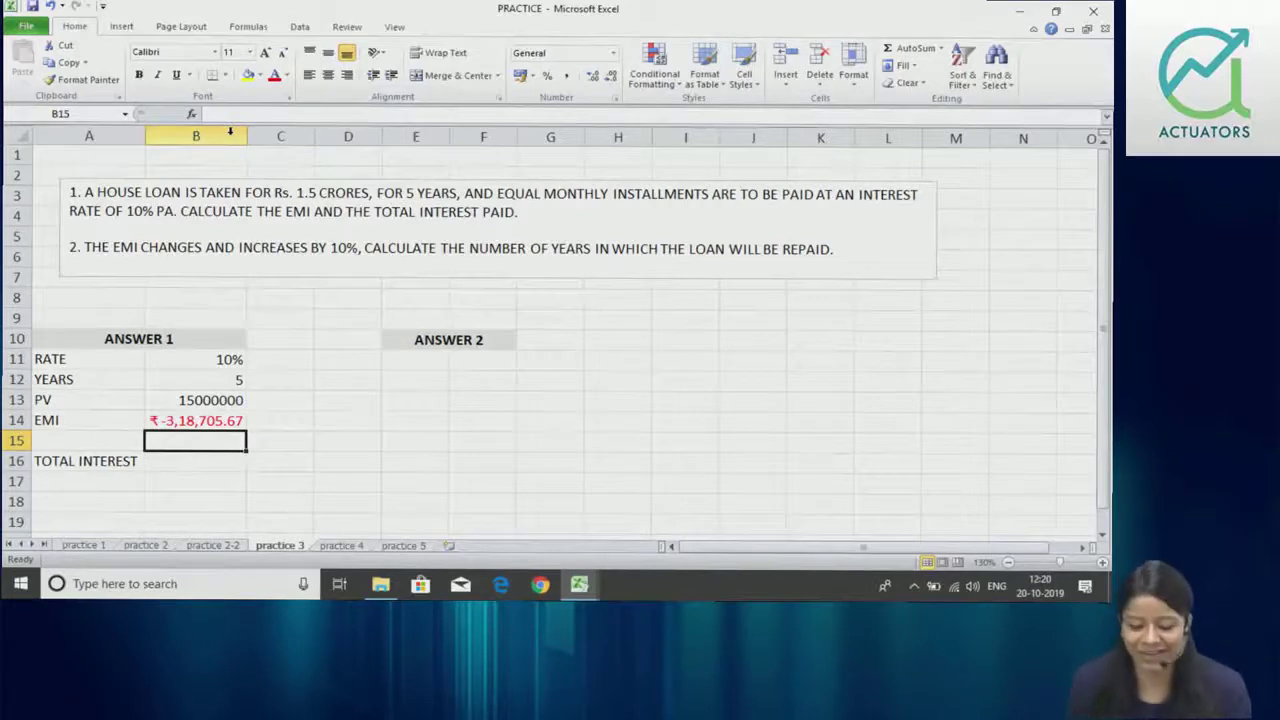
left_click(229, 131)
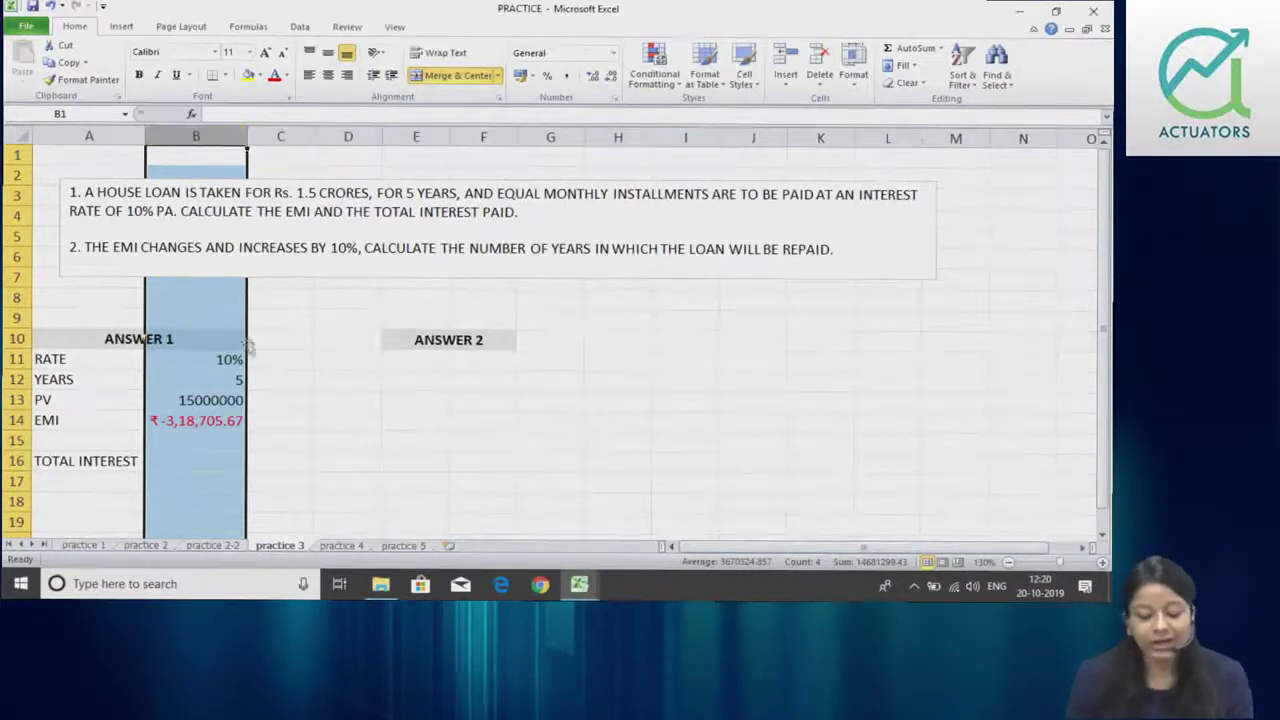
left_click(309, 354)
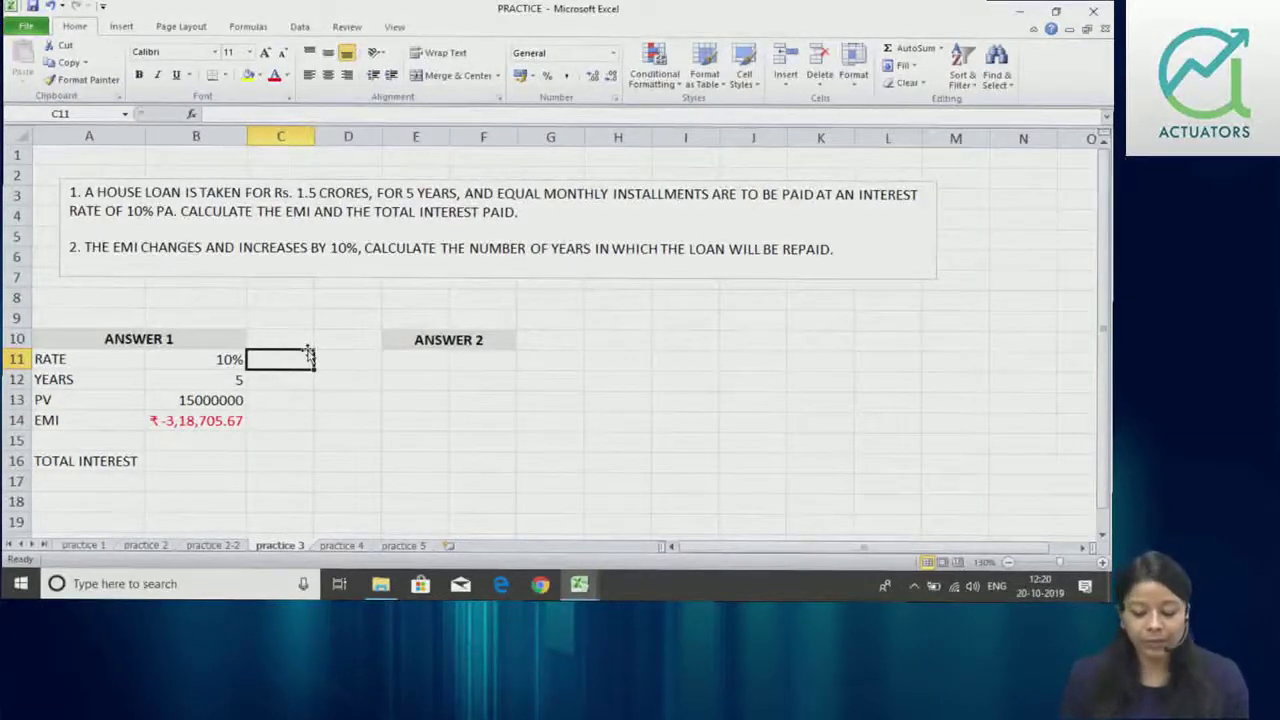
left_click(215, 420)
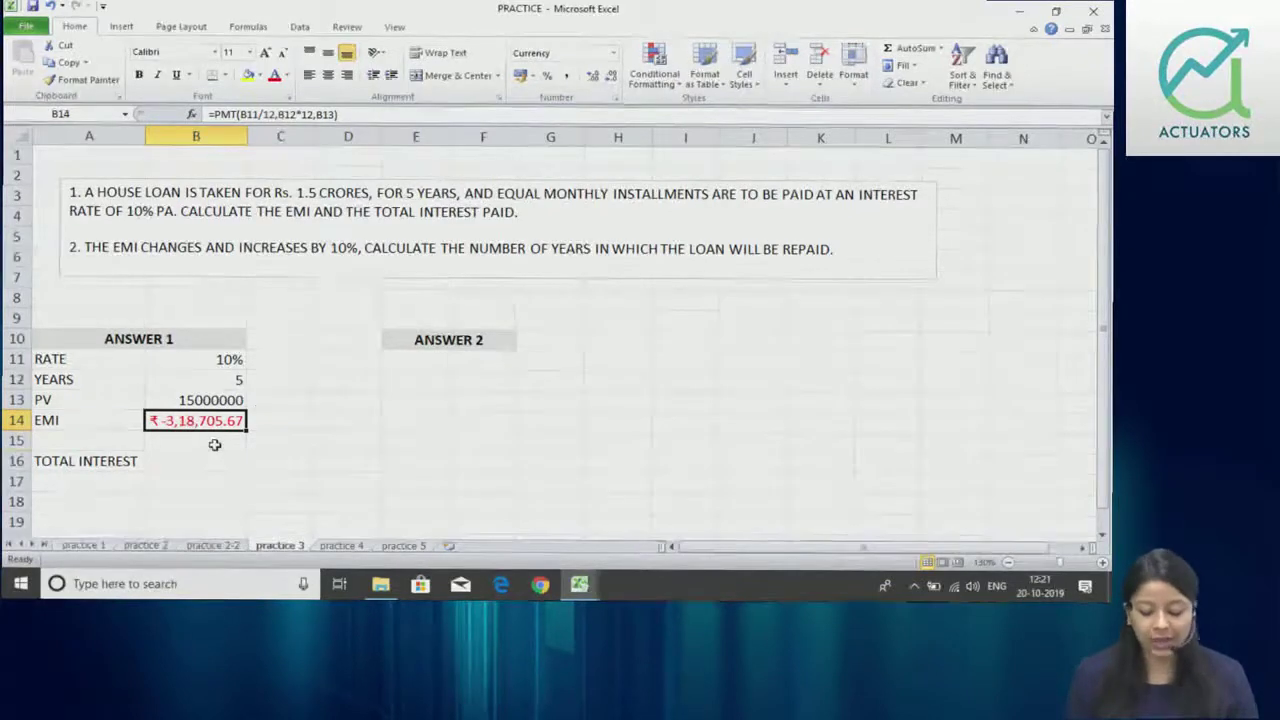
- Enter =B14*B12*12 in B15 for a total repayment of ₹-1,91,22,340.24
left_click(215, 444)
type("=")
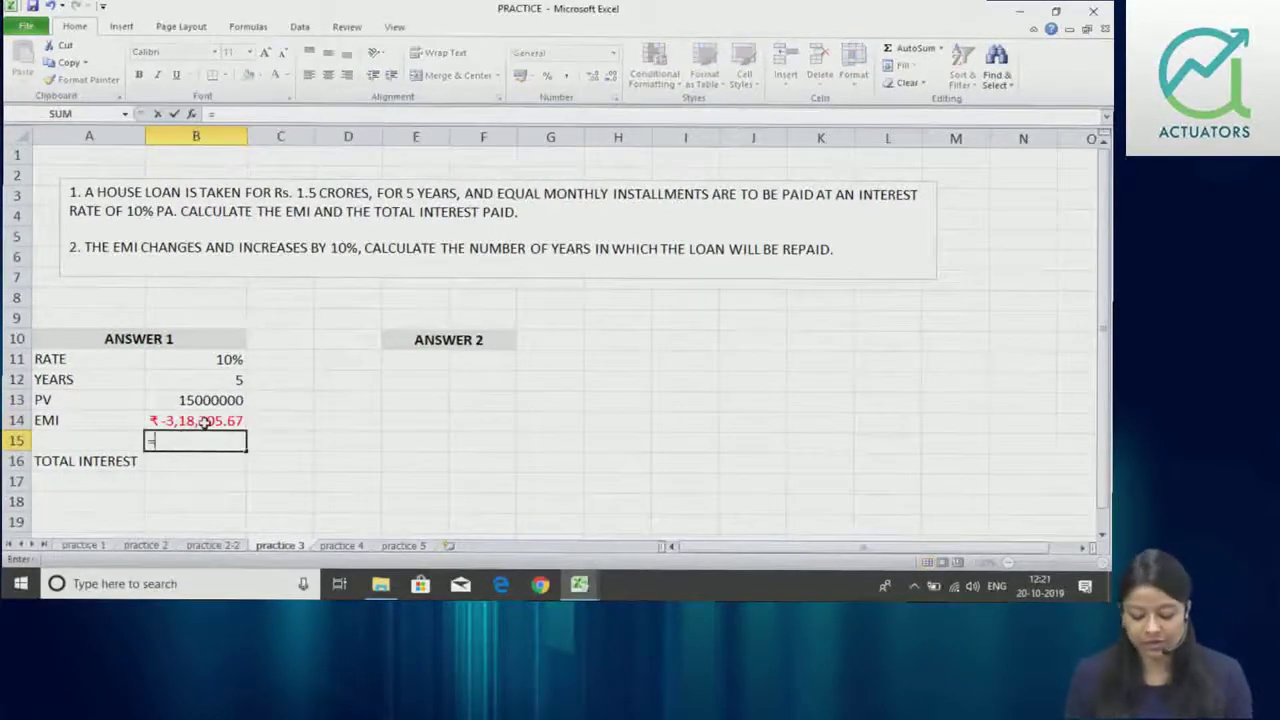
left_click(204, 421)
type("*")
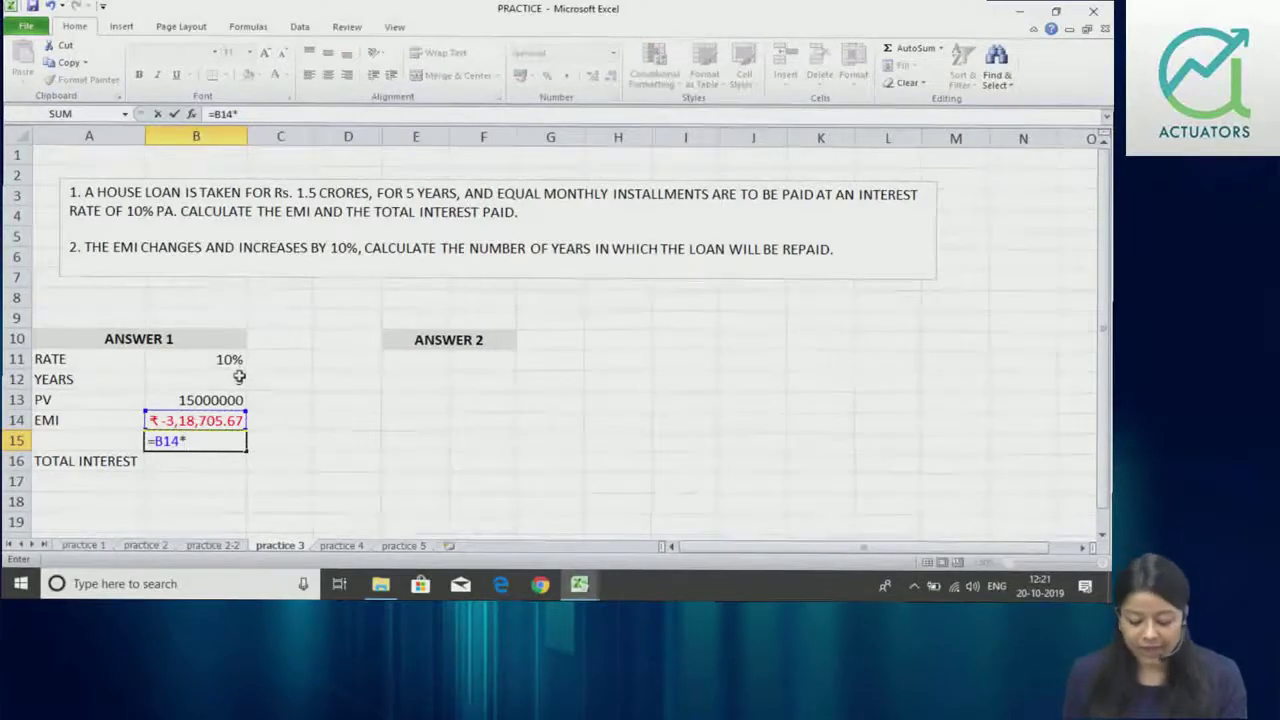
left_click(239, 377)
type("*12")
key("Return")
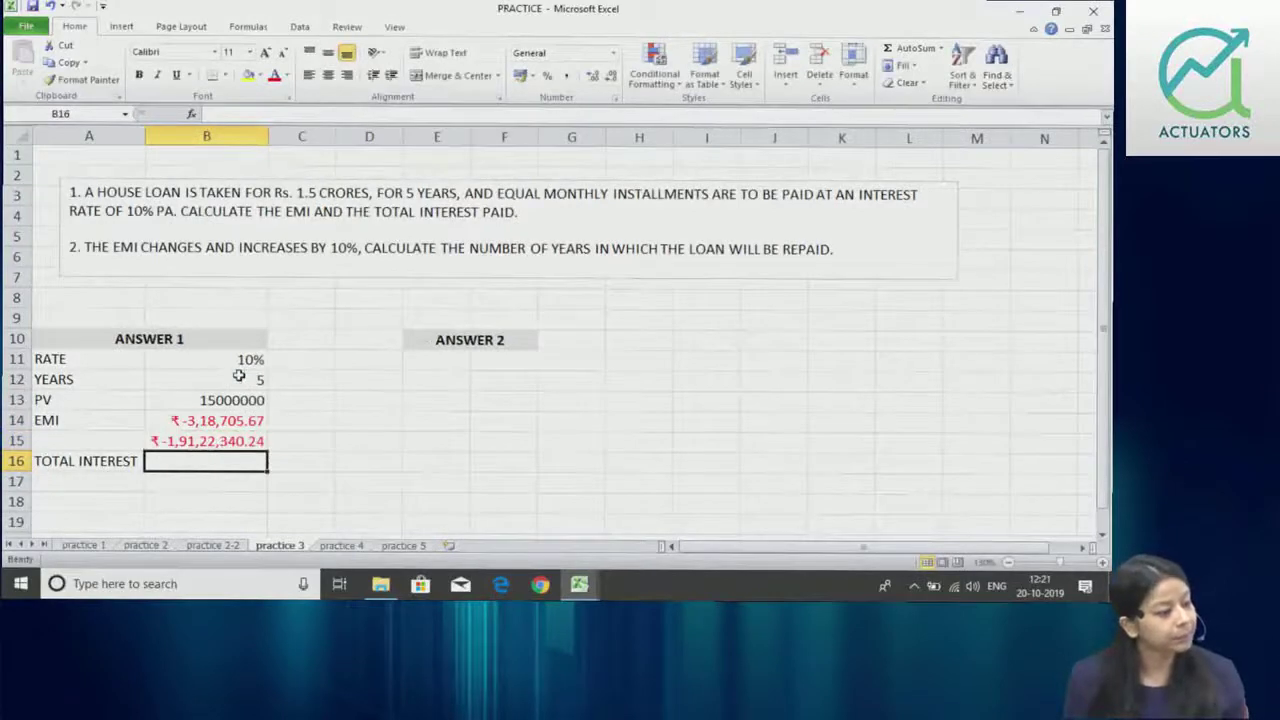
- Compare the B15 total repayment against the loan amount in B13
key("Up")
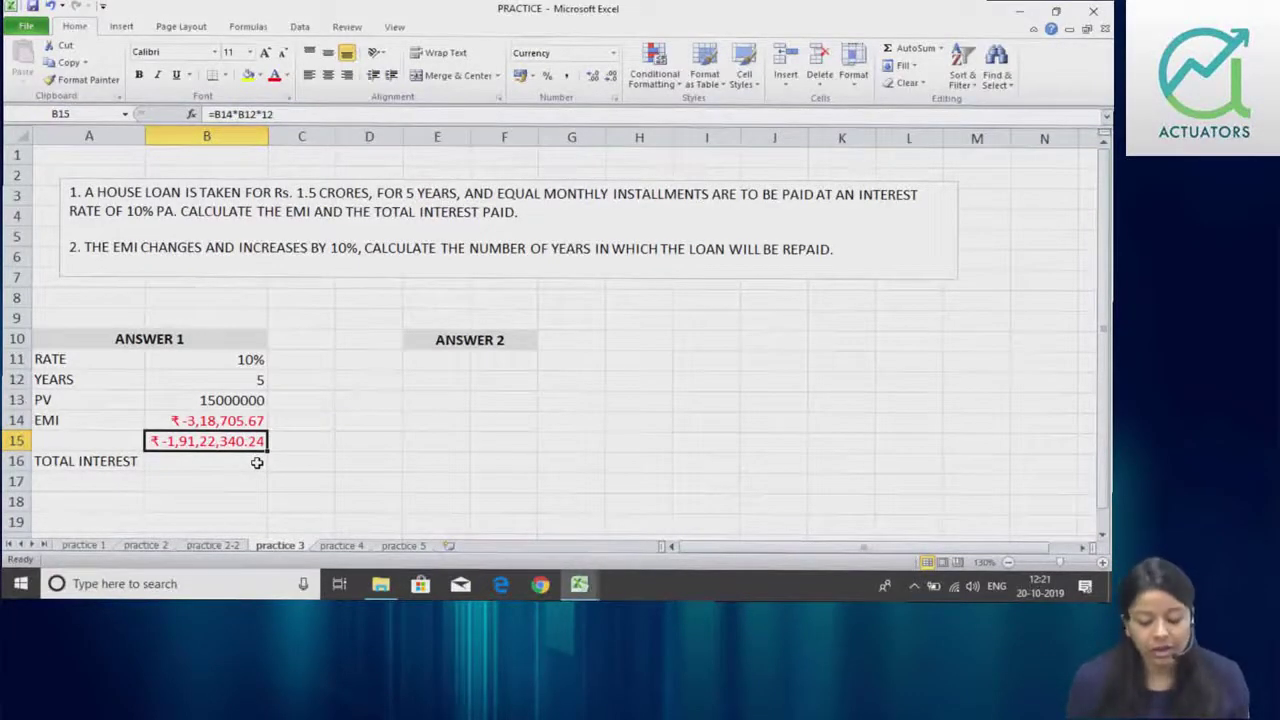
left_click(235, 402)
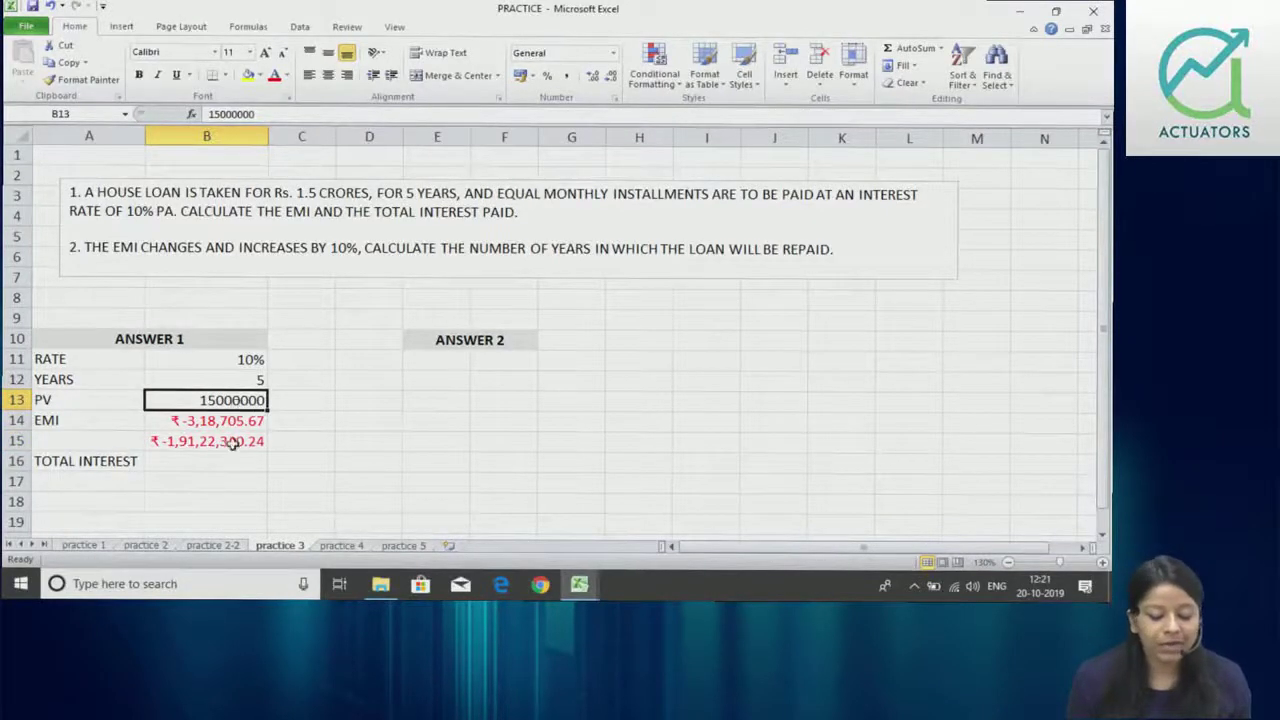
left_click(232, 444)
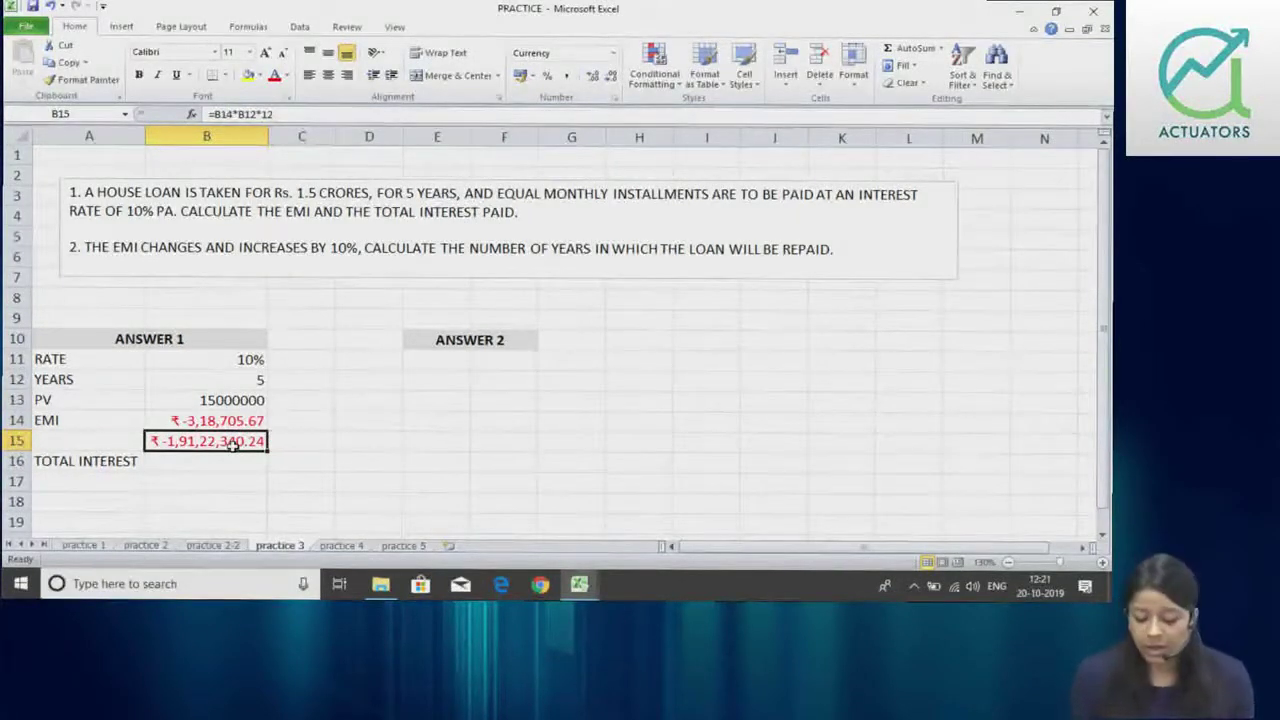
key("Down")
type("=")
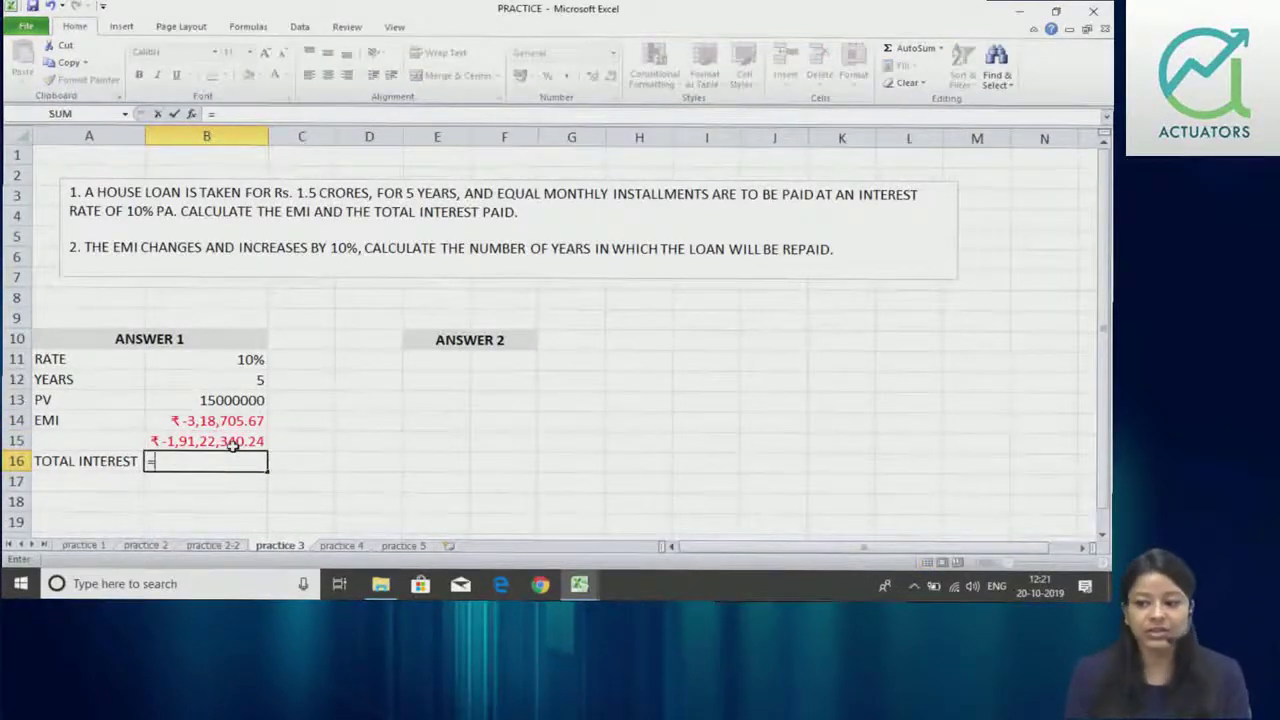
- Enter =-(B15-B13) in B16 for total interest of ₹3,41,22,340.24
left_click(231, 447)
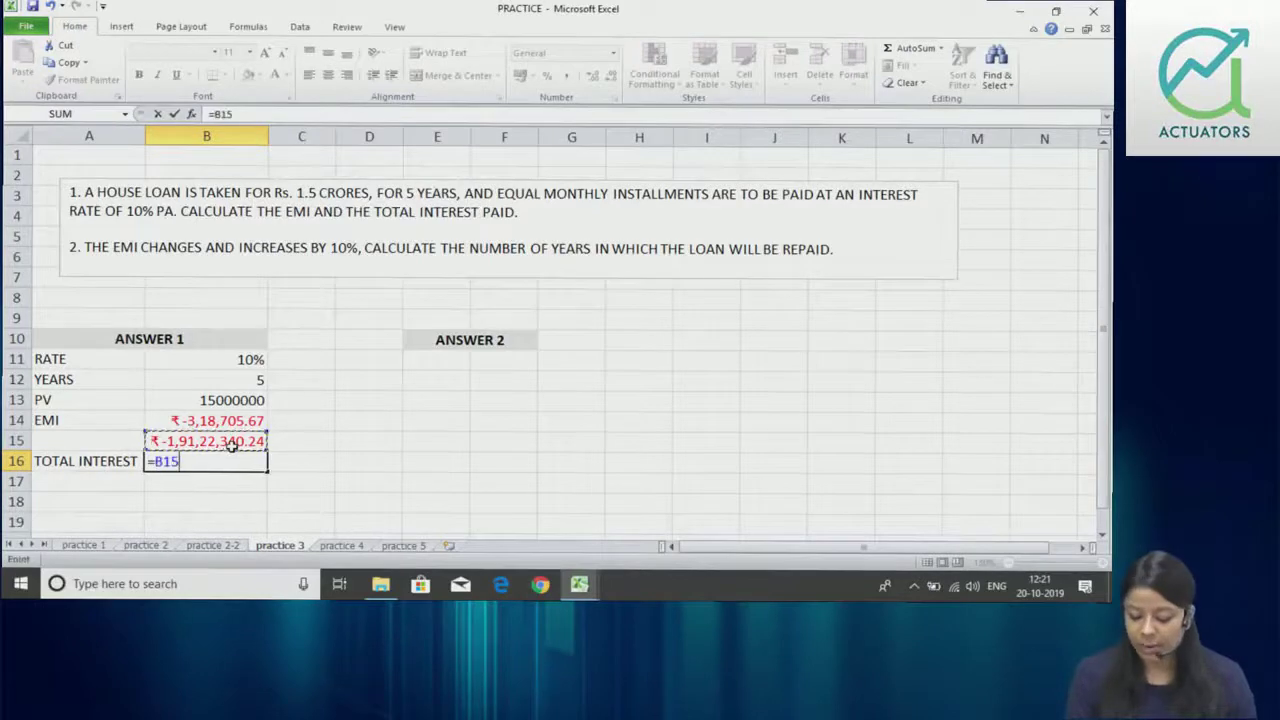
type("-")
left_click(231, 402)
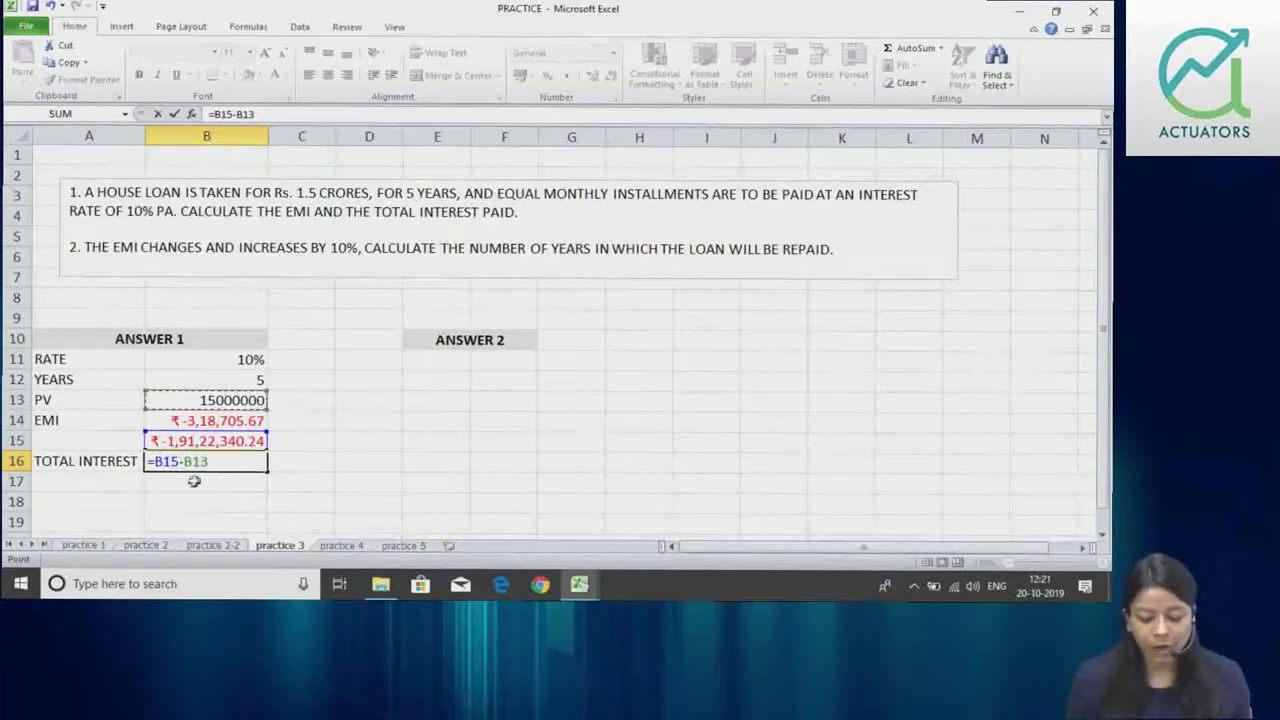
left_click(155, 461)
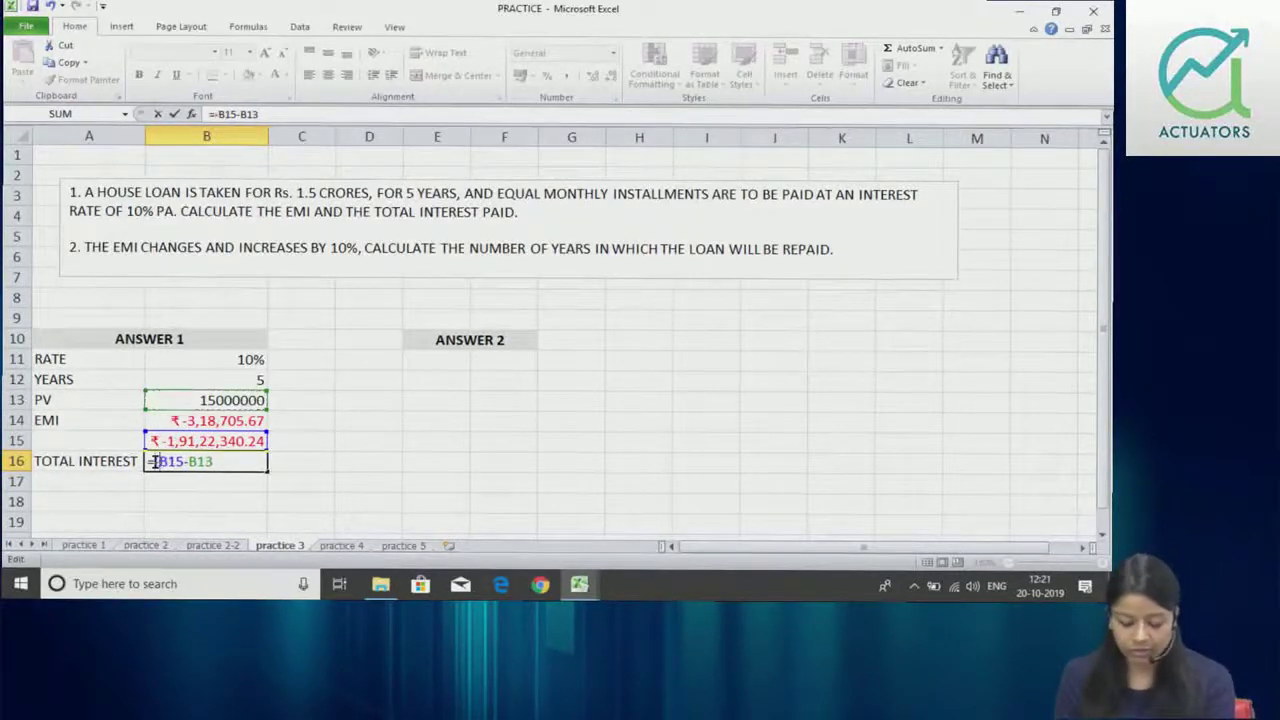
type("-(")
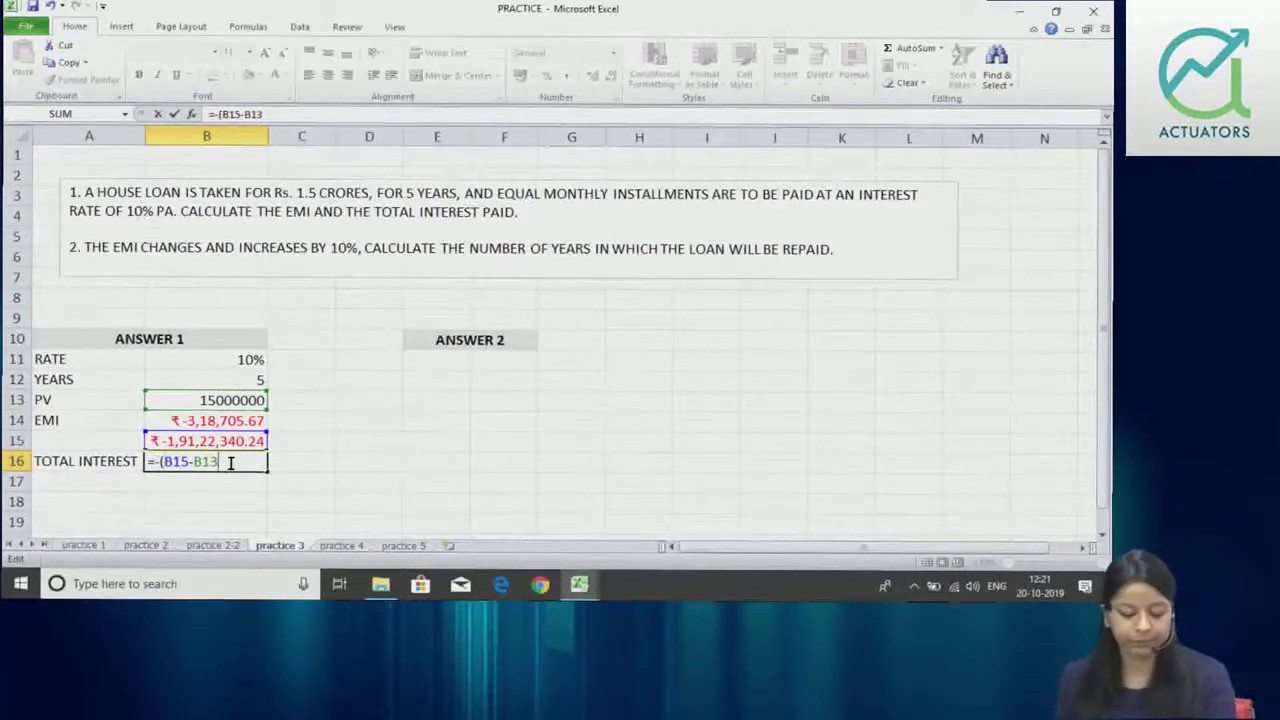
type(")")
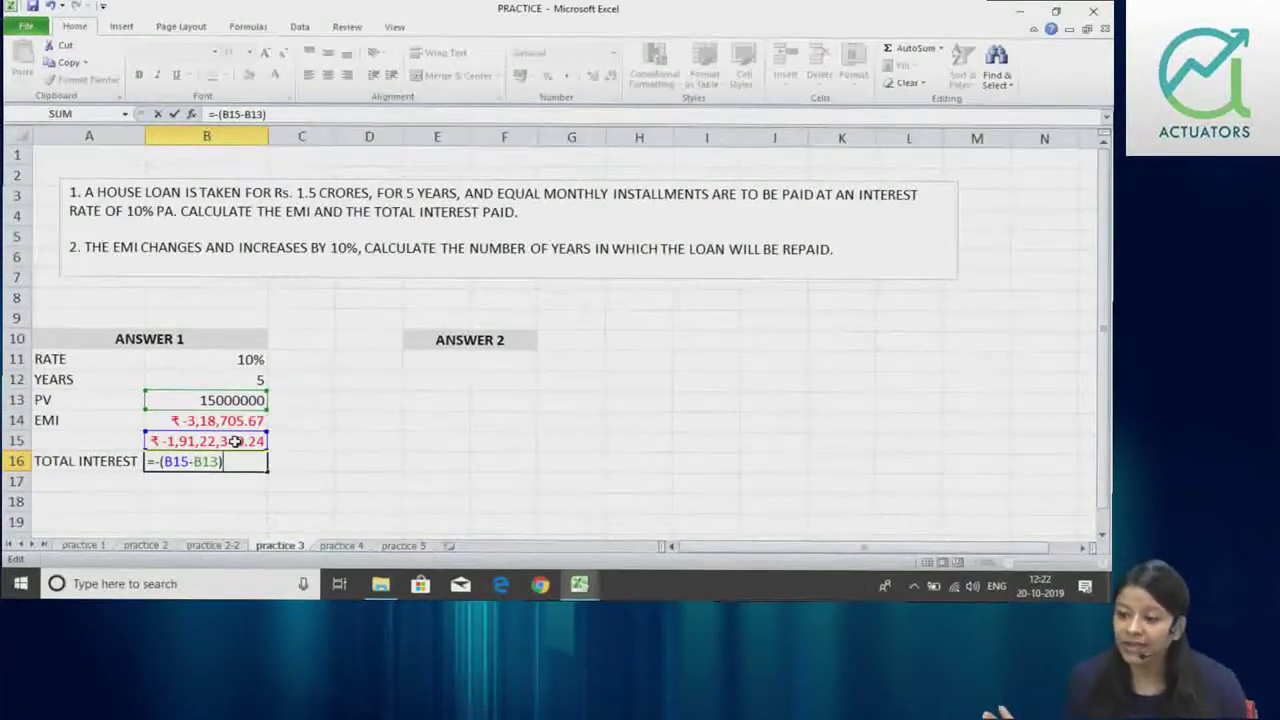
key("Return")
- Reopen the B15 formula and confirm it unchanged
left_click(231, 441)
double_click(231, 441)
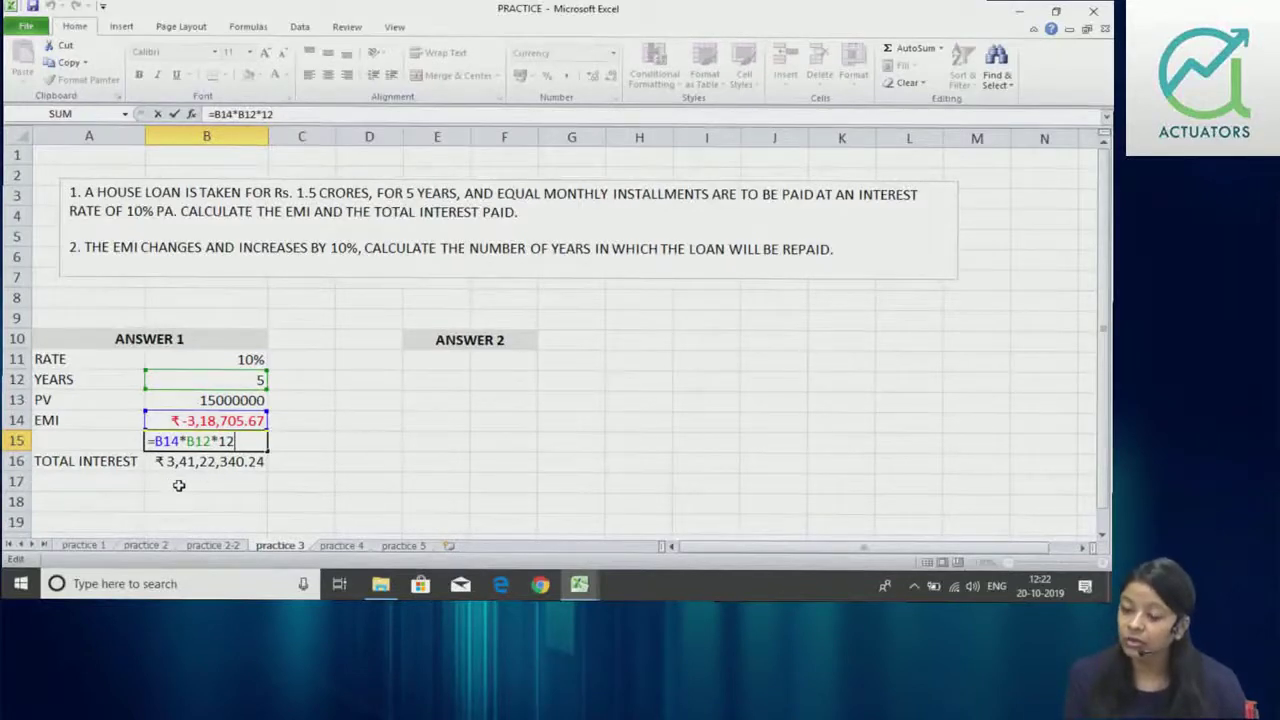
key("Return")
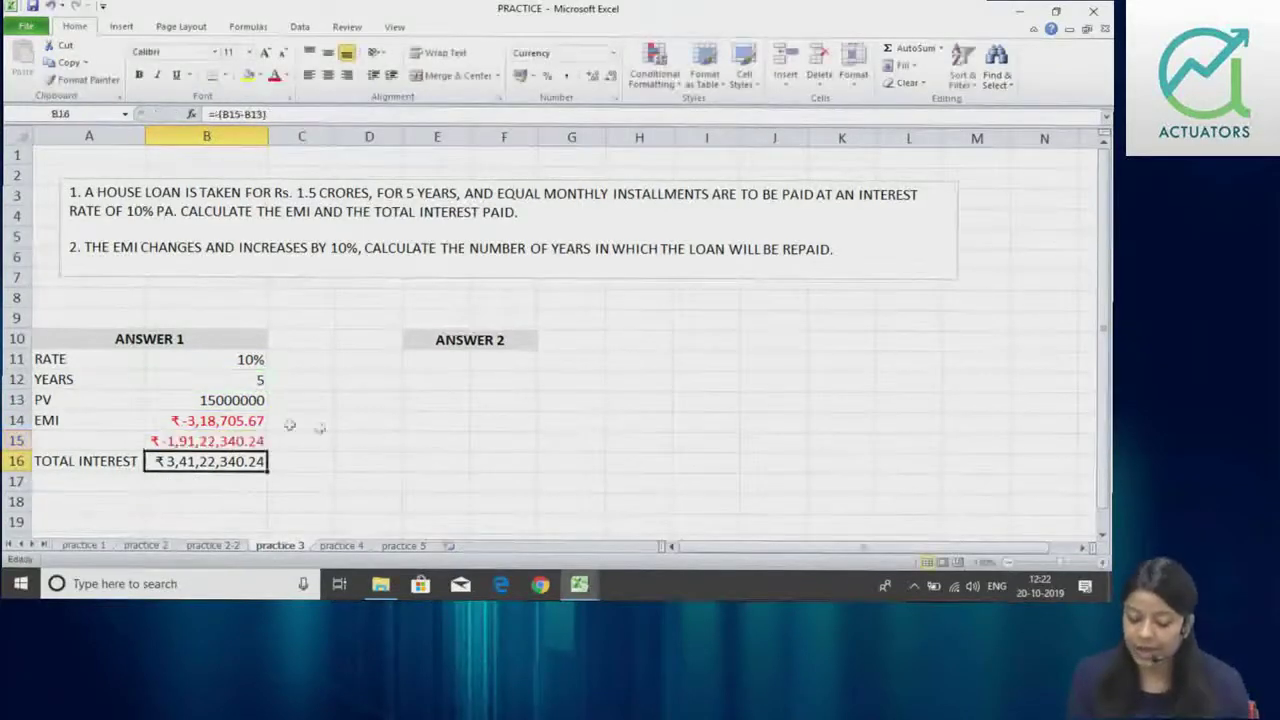
- Check B15 and B13, then change B16 to =-B15-B13 so it shows ₹41,22,340.24
left_click(213, 444)
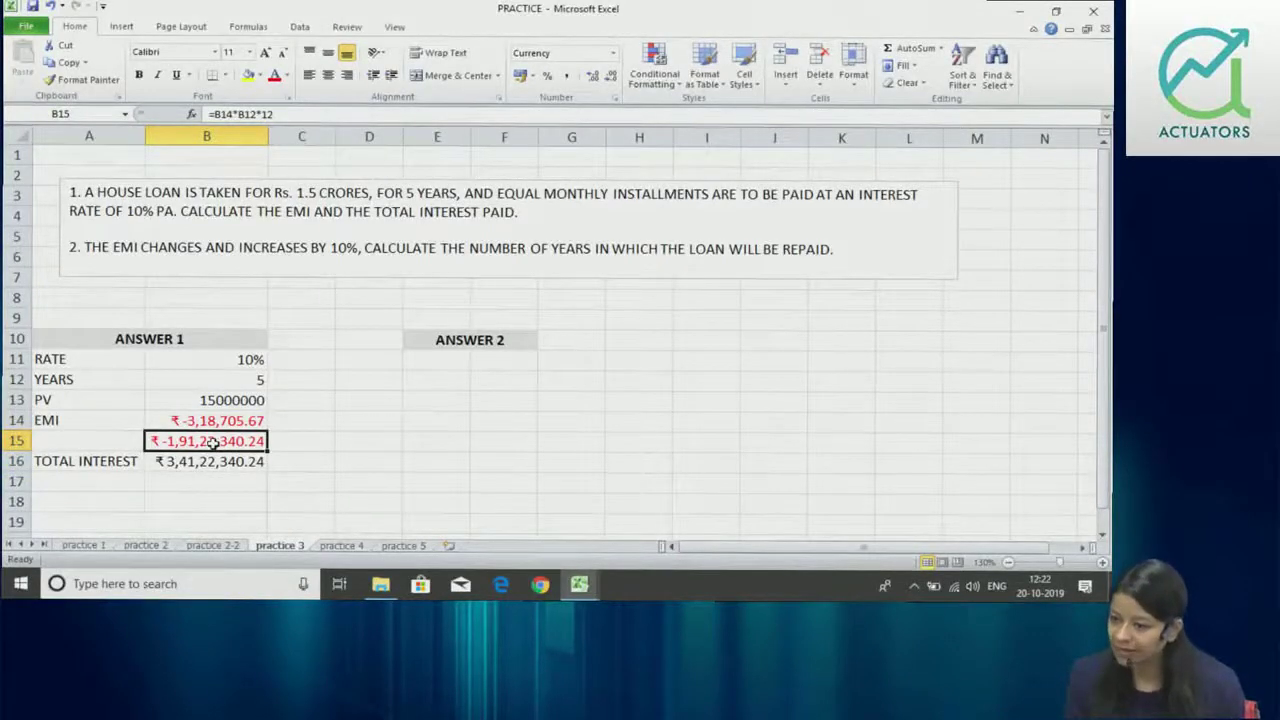
left_click(215, 400)
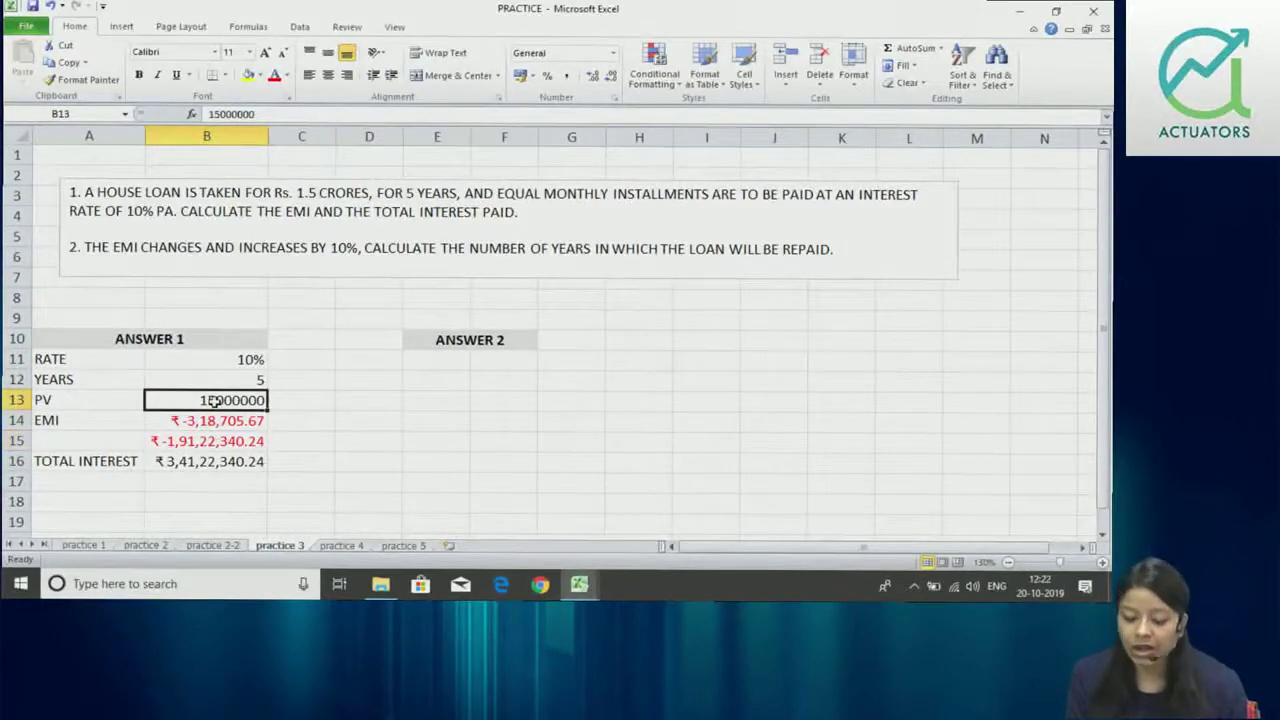
left_click(213, 436)
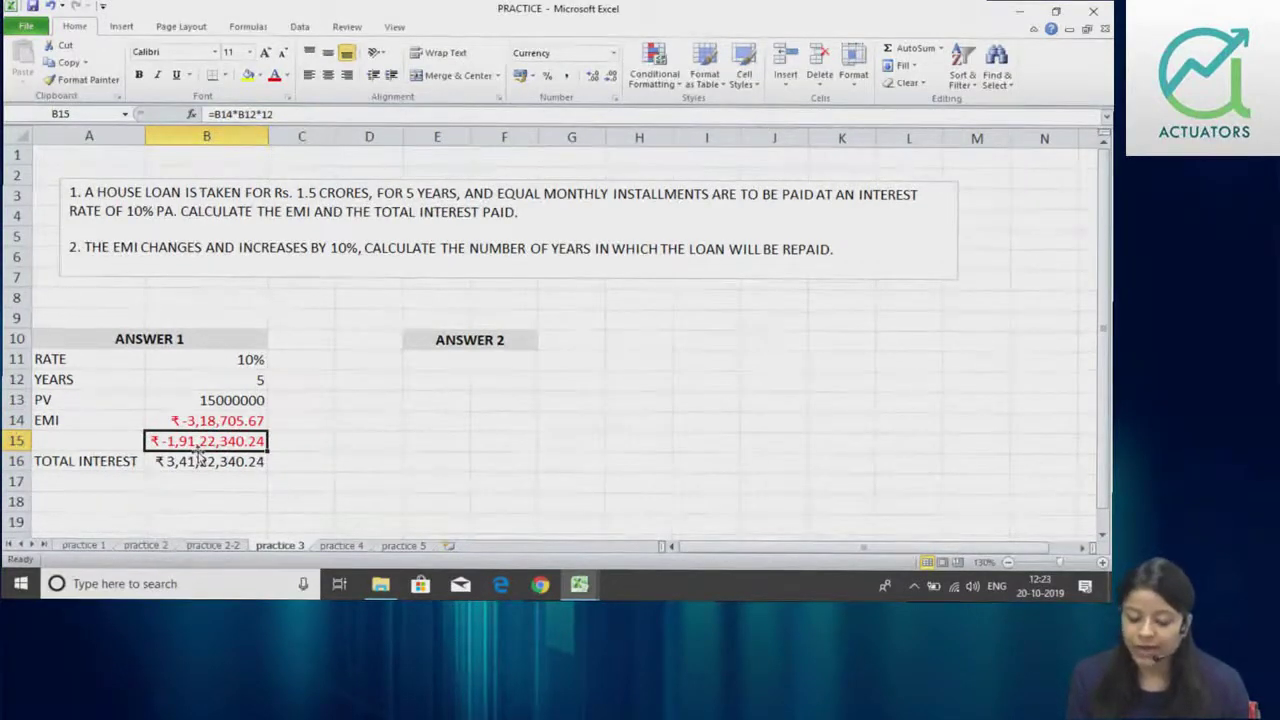
left_click(201, 460)
double_click(201, 460)
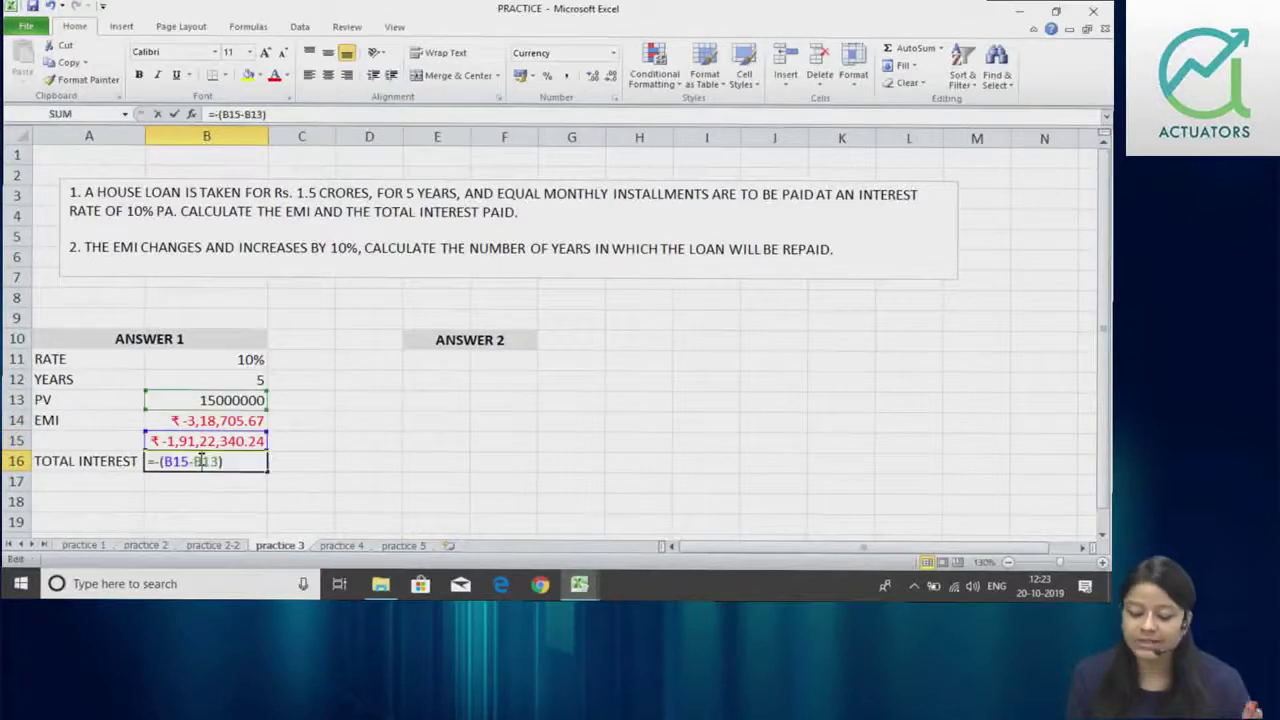
left_click(202, 461)
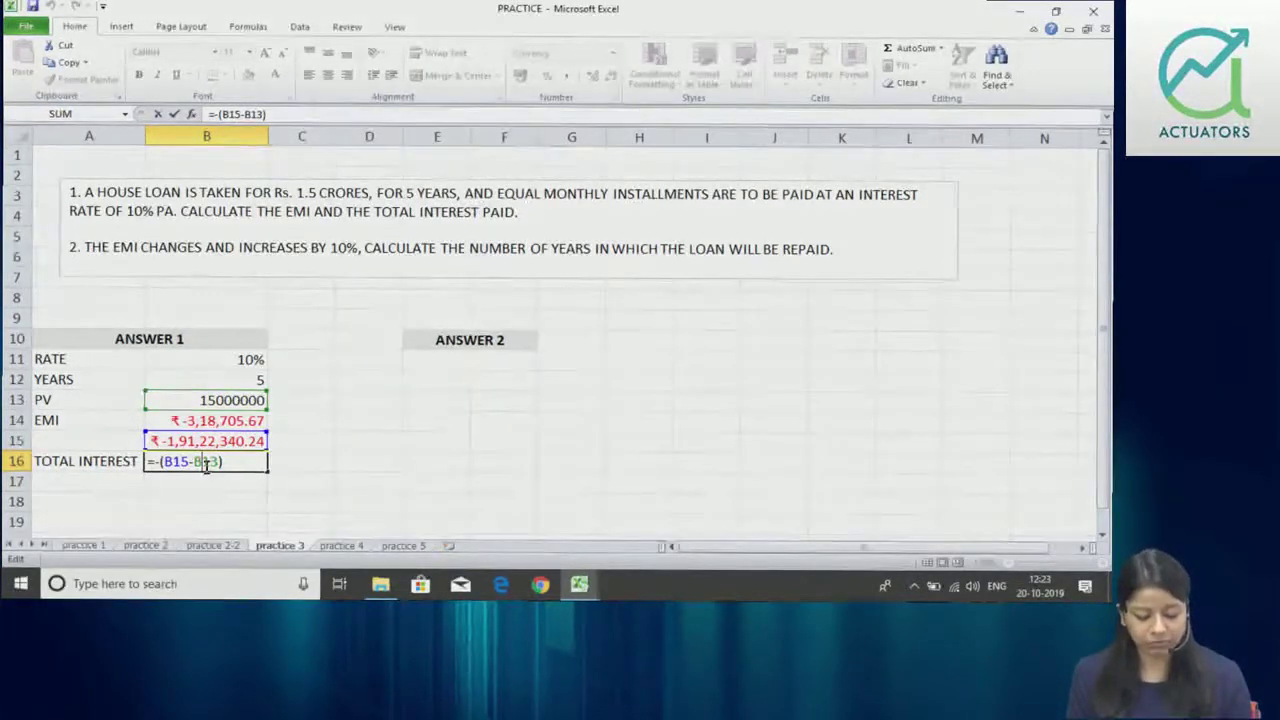
left_click(166, 461)
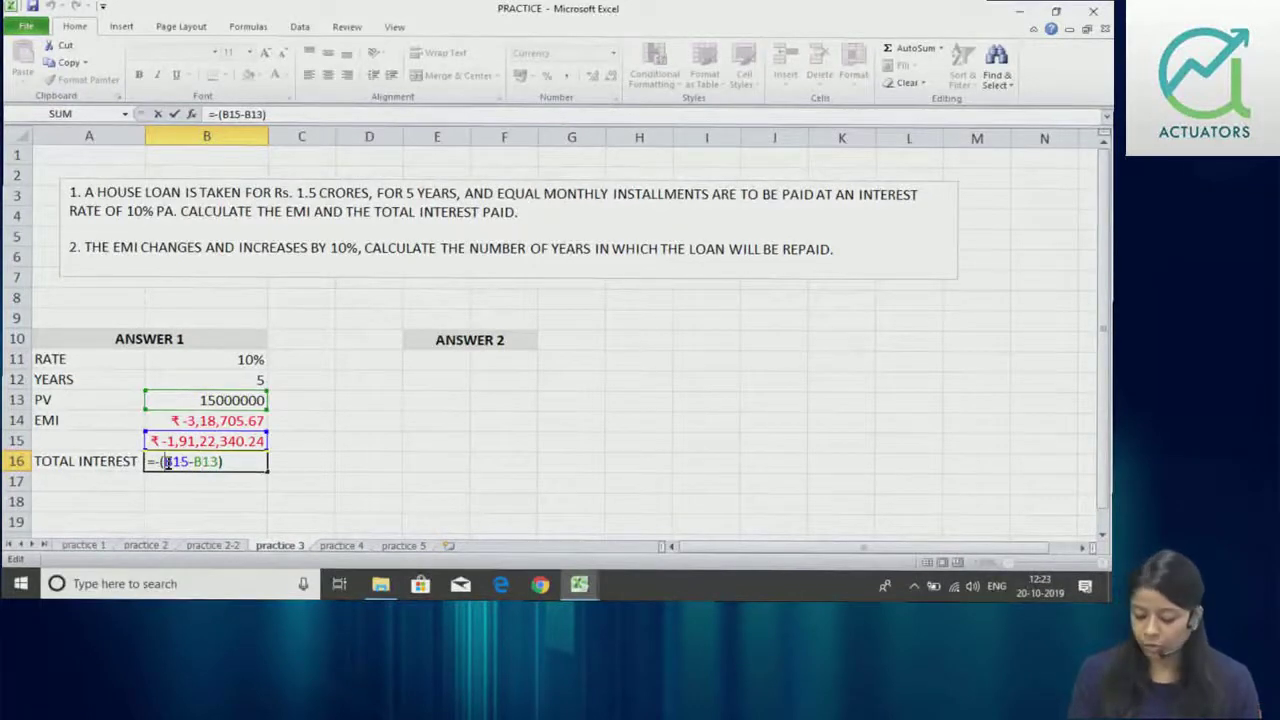
key("BackSpace")
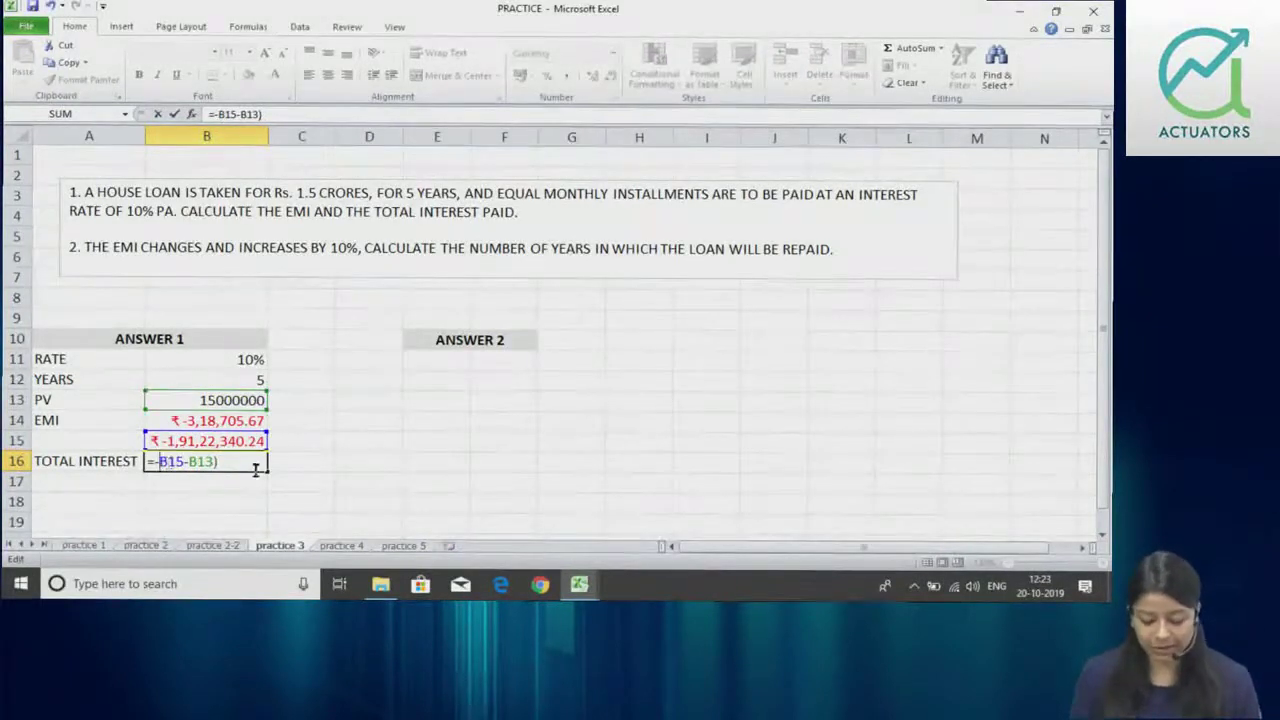
key("BackSpace")
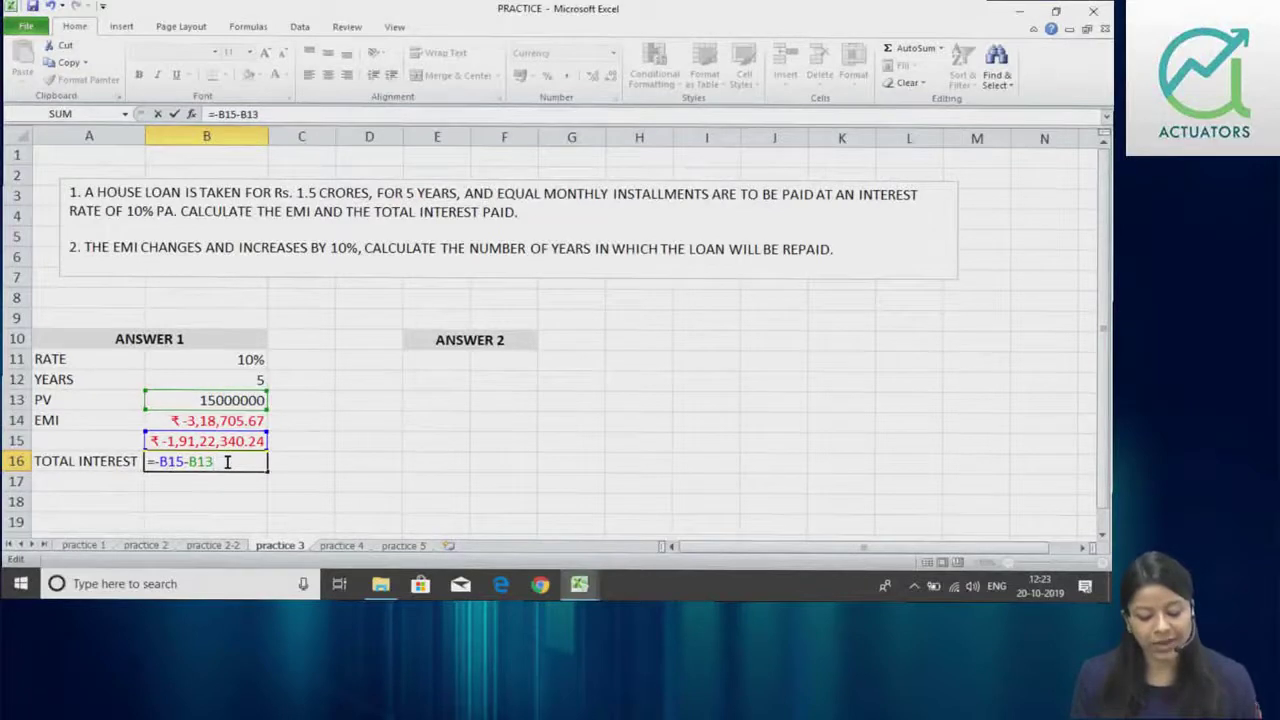
key("Return")
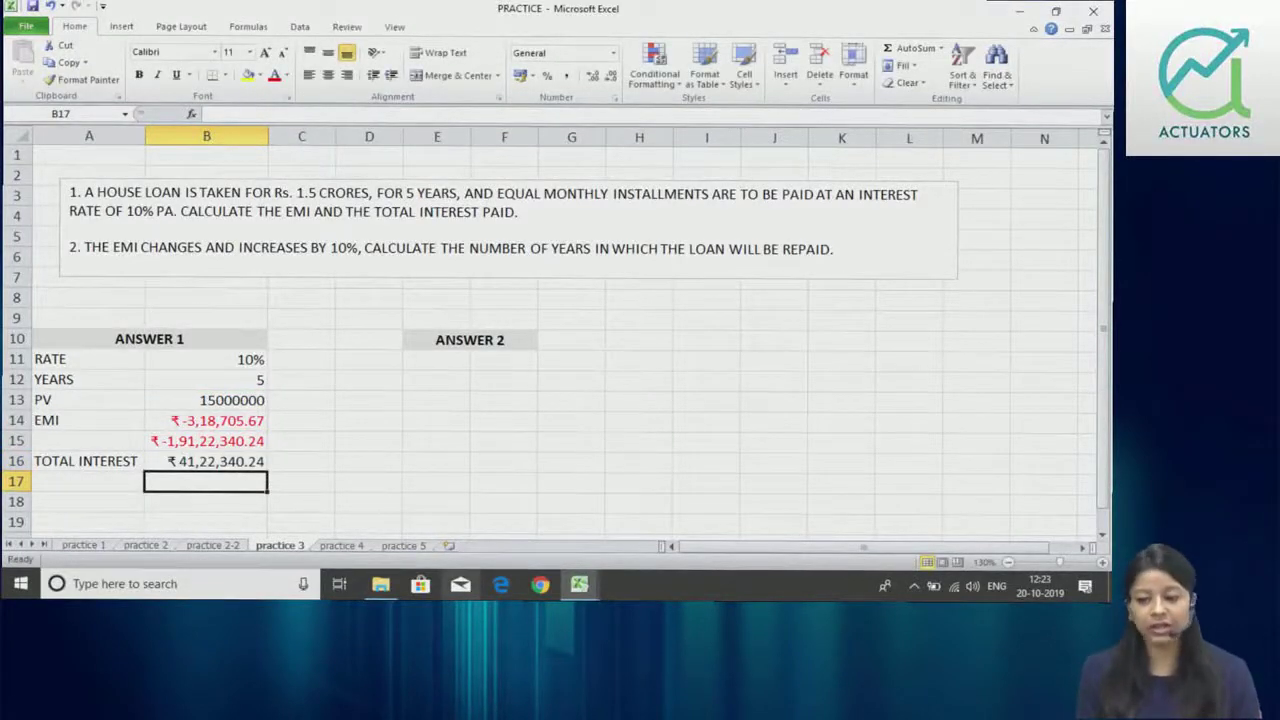
left_click(176, 458)
double_click(176, 458)
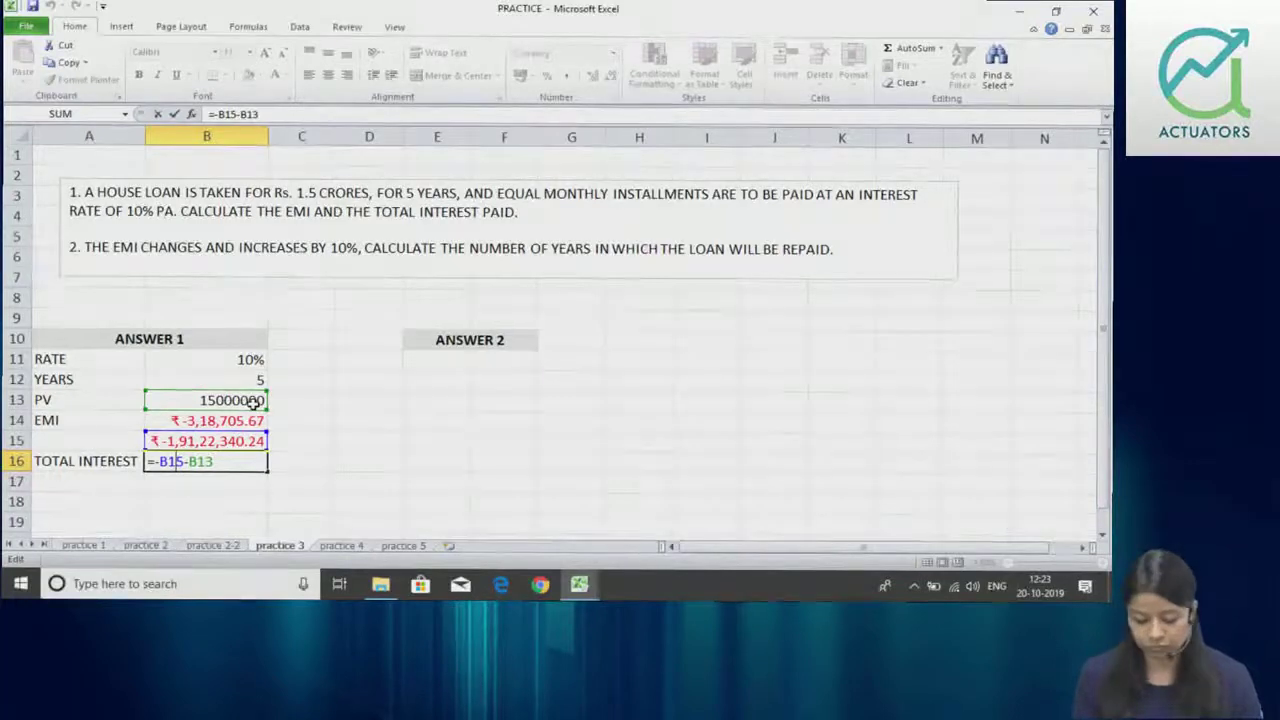
key("Return")
double_click(228, 418)
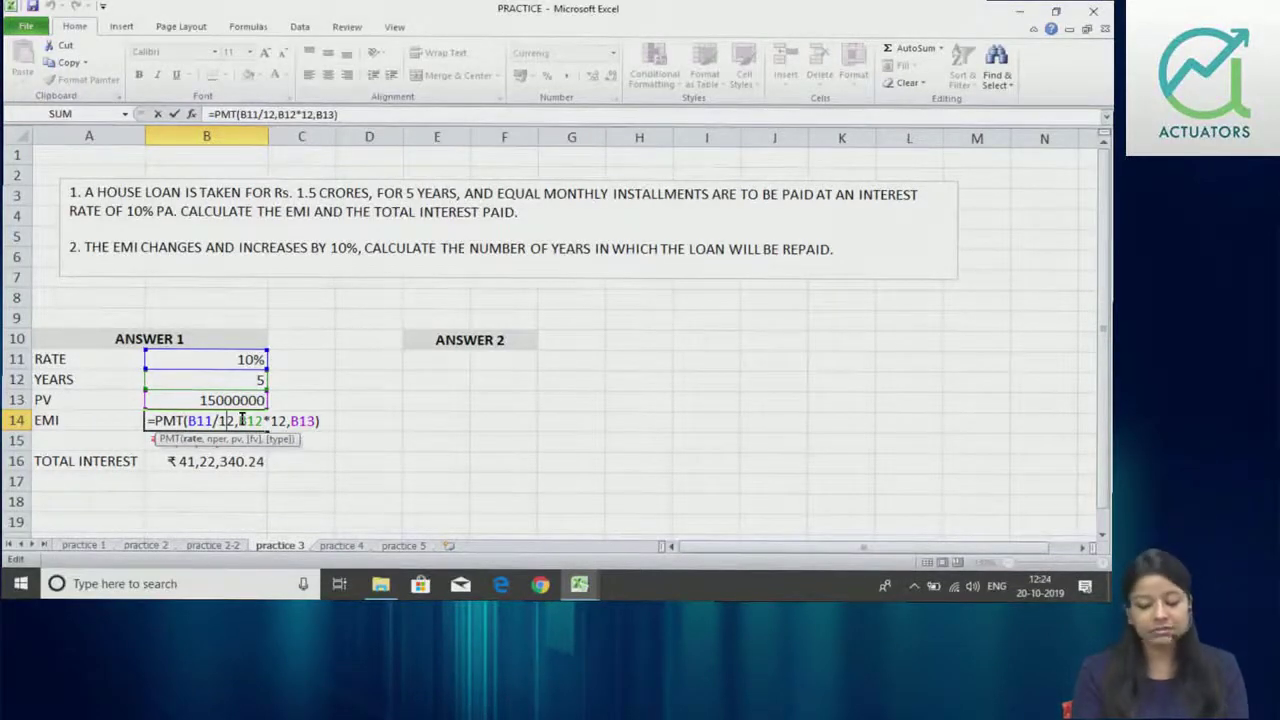
key("Return")
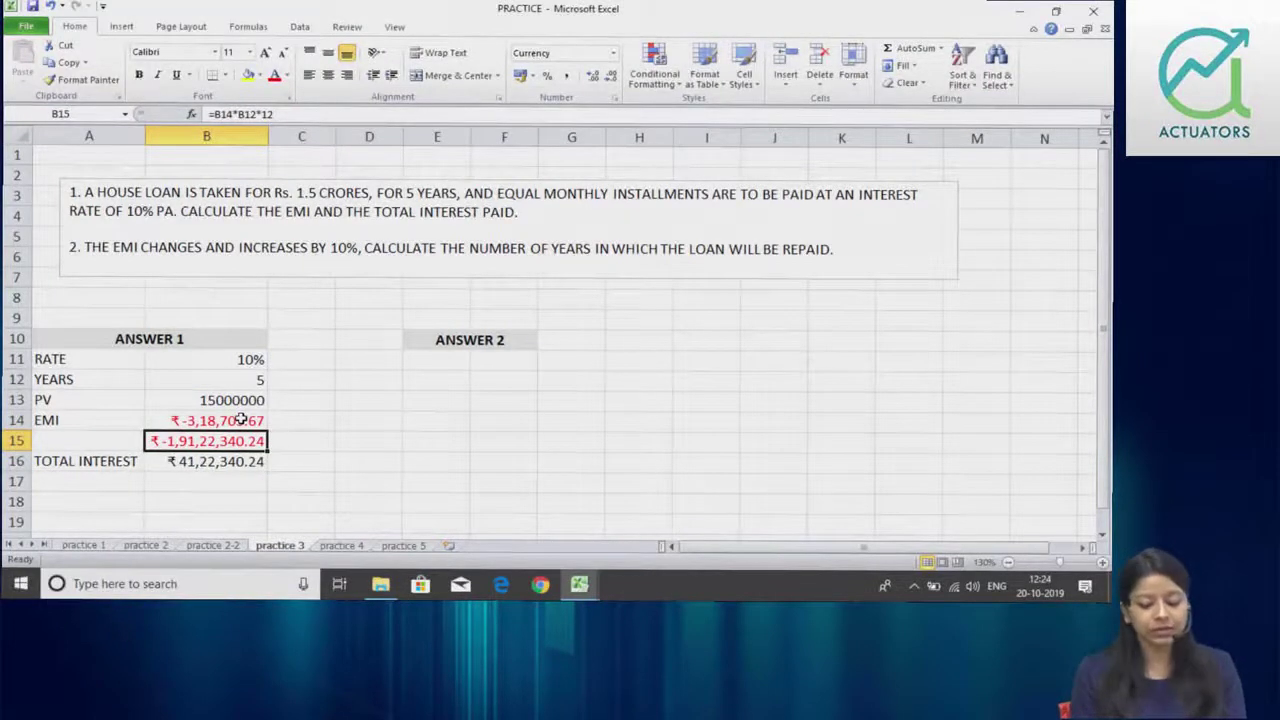
double_click(228, 443)
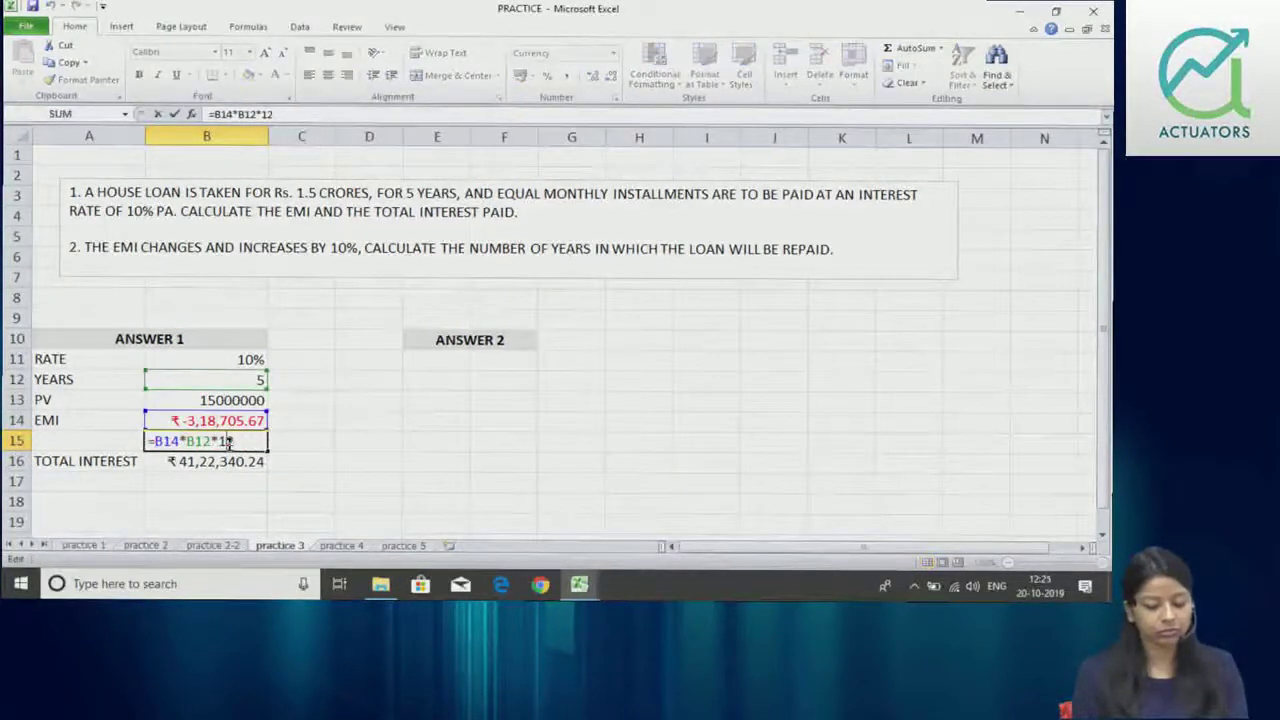
key("Return")
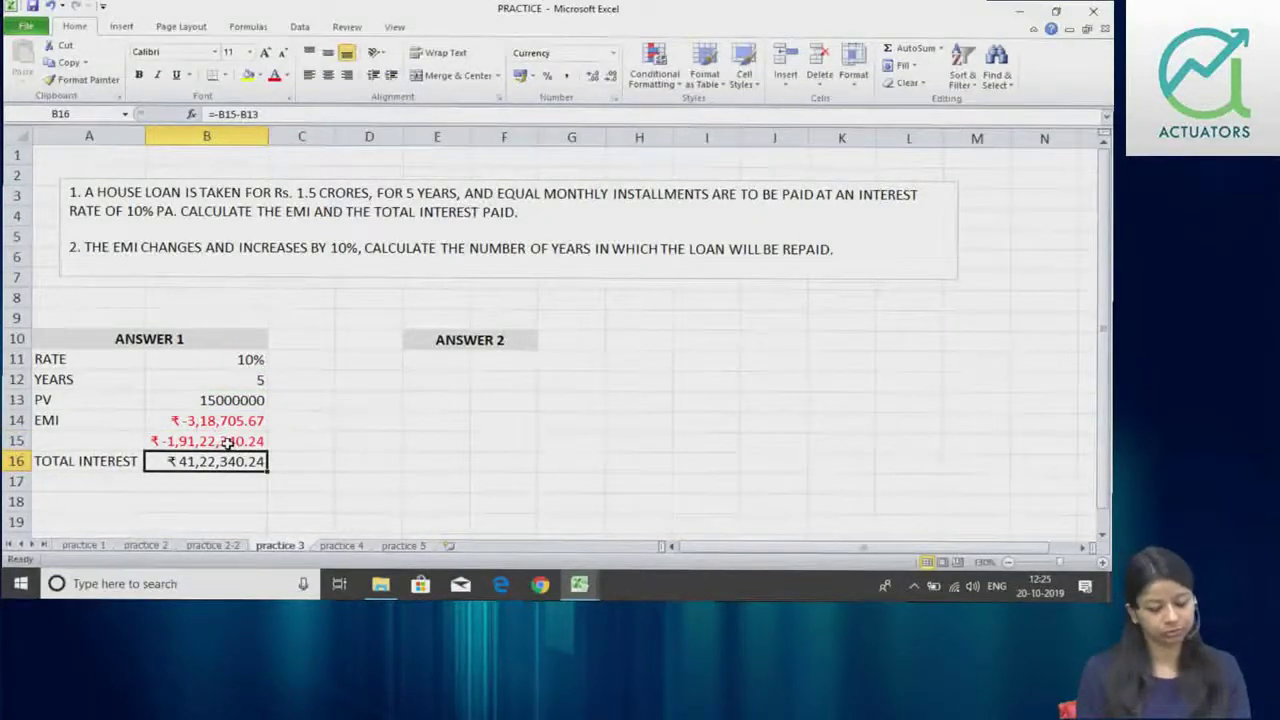
double_click(199, 420)
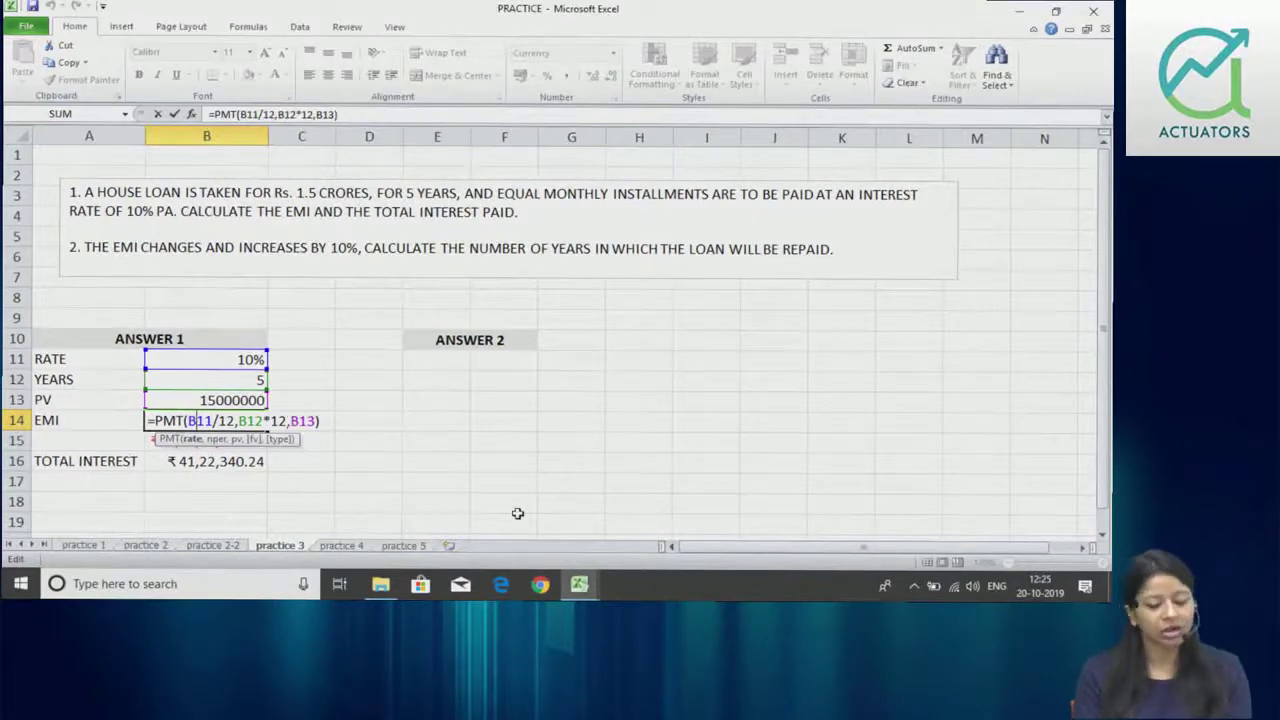
key("Return")
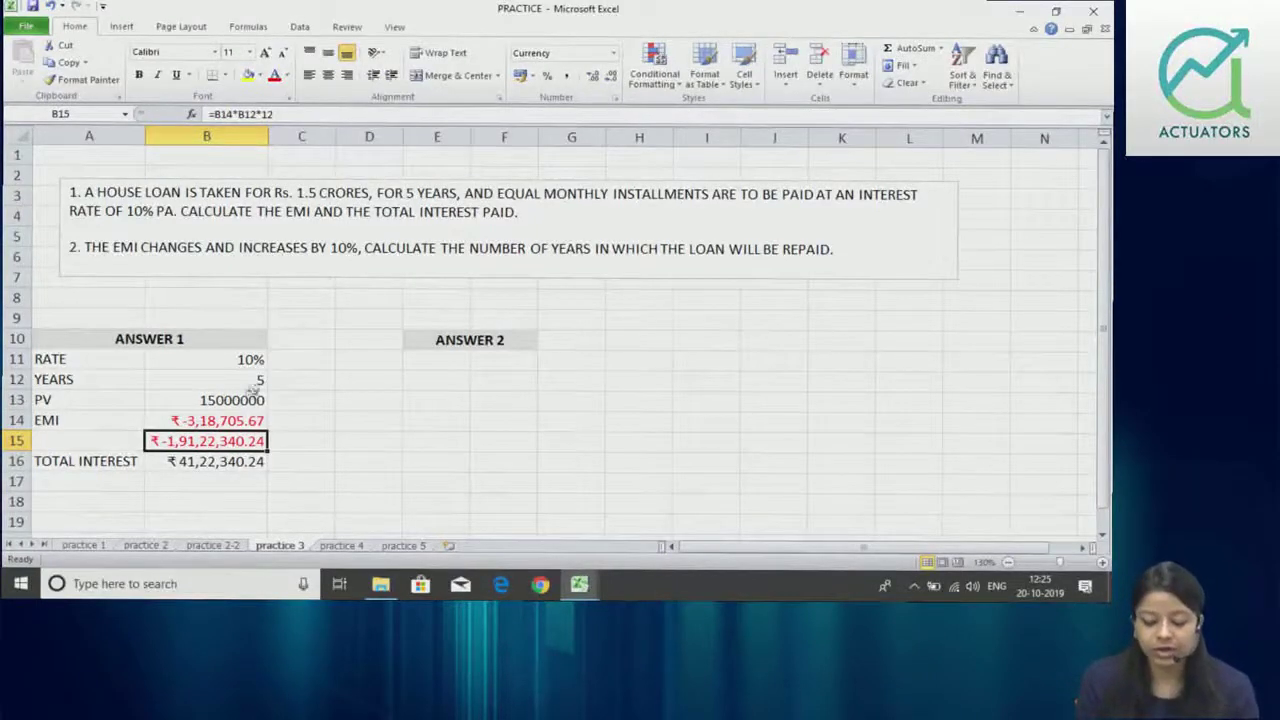
left_click(231, 421)
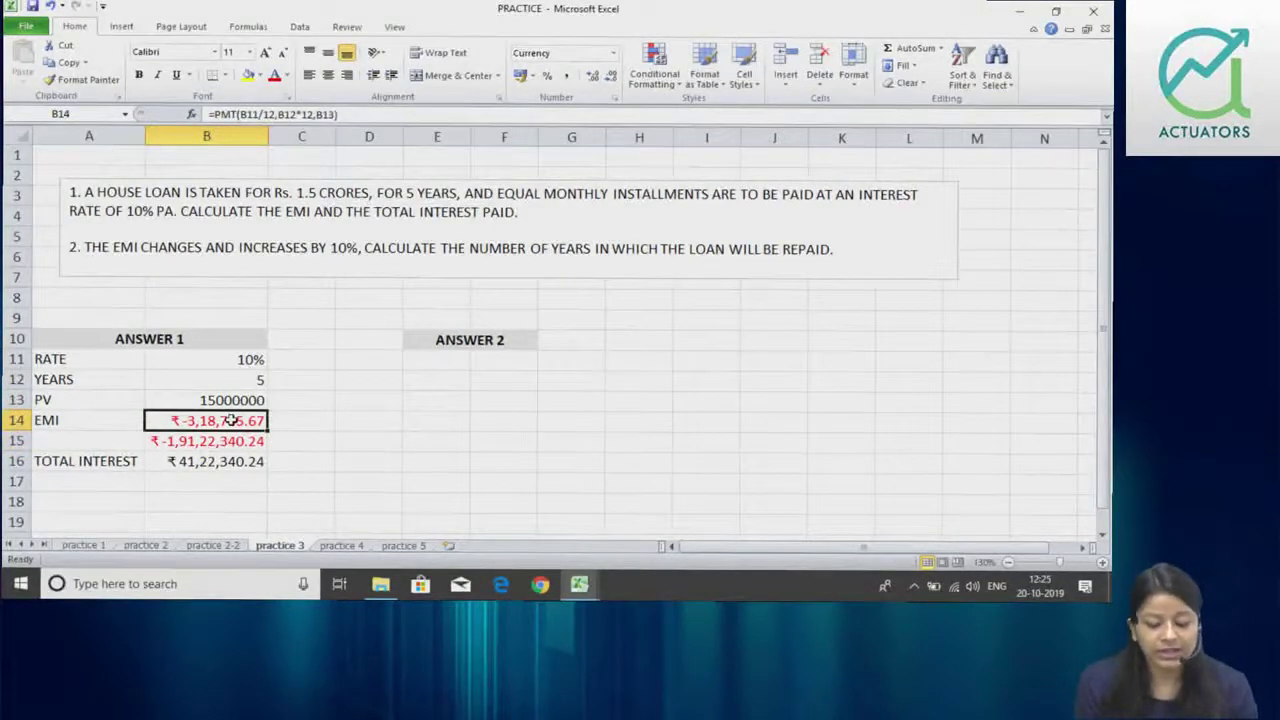
left_click_drag(248, 359, 240, 400)
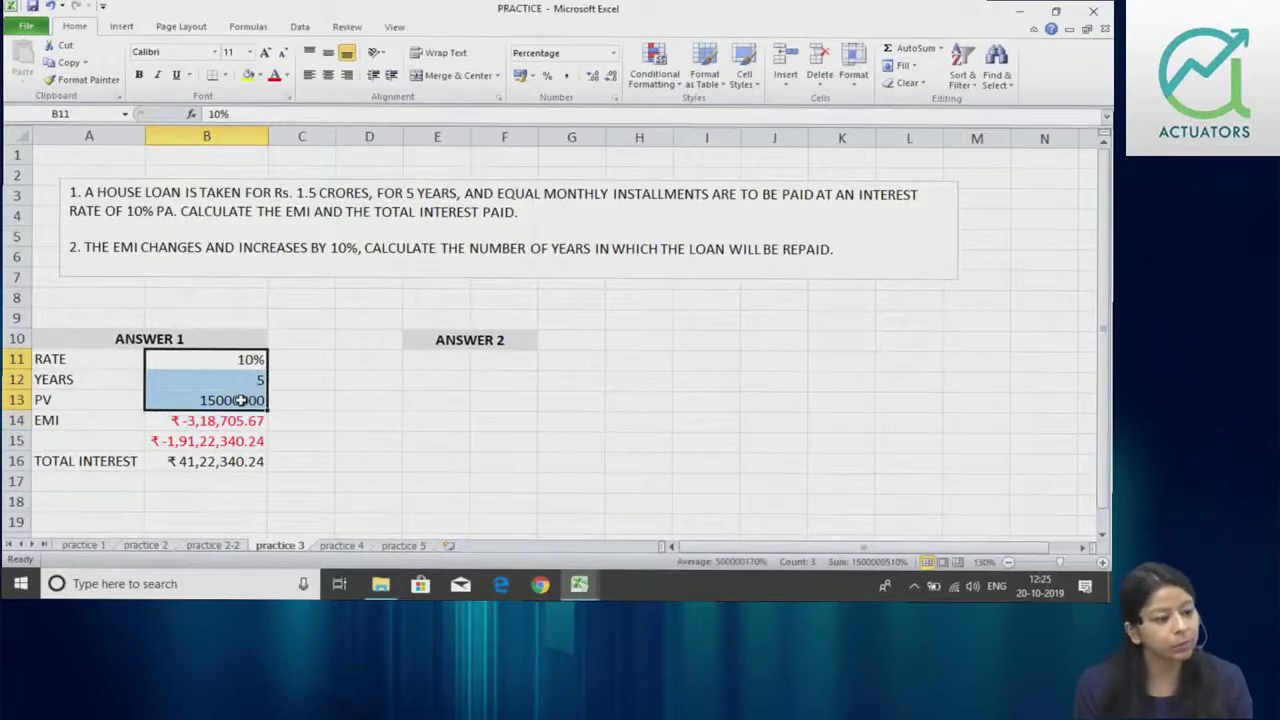
left_click(225, 420)
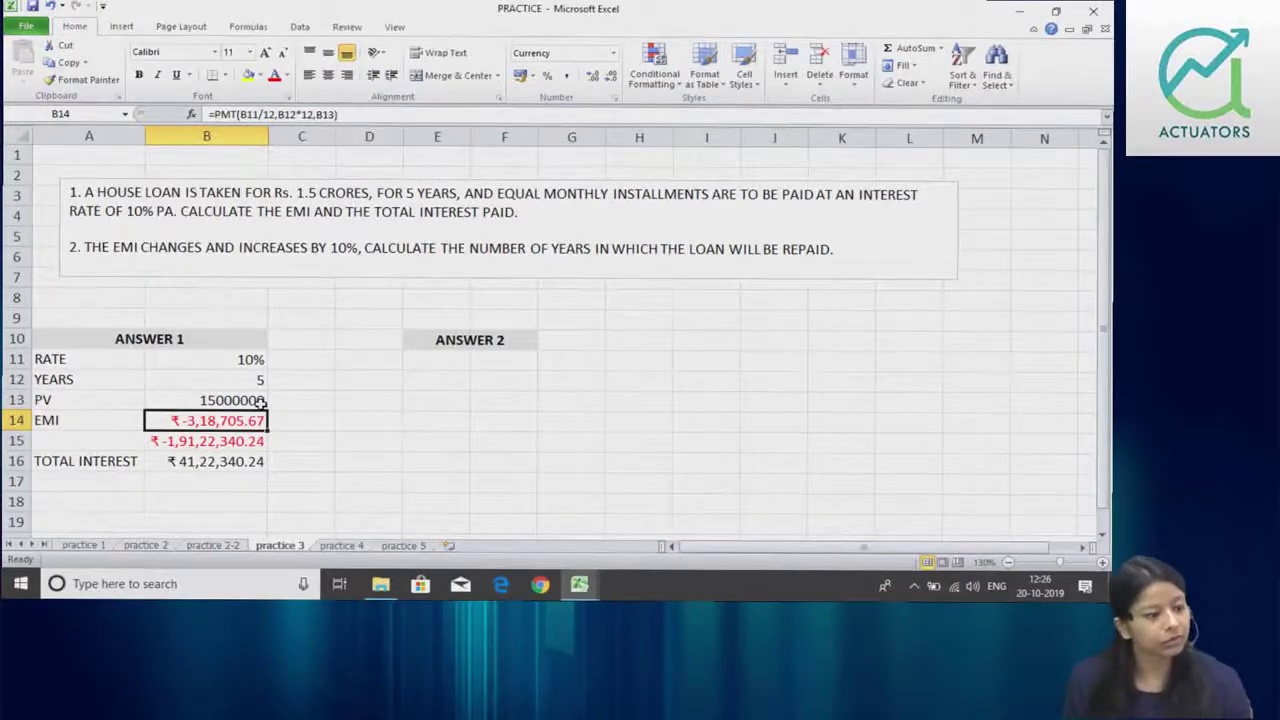
left_click(506, 362)
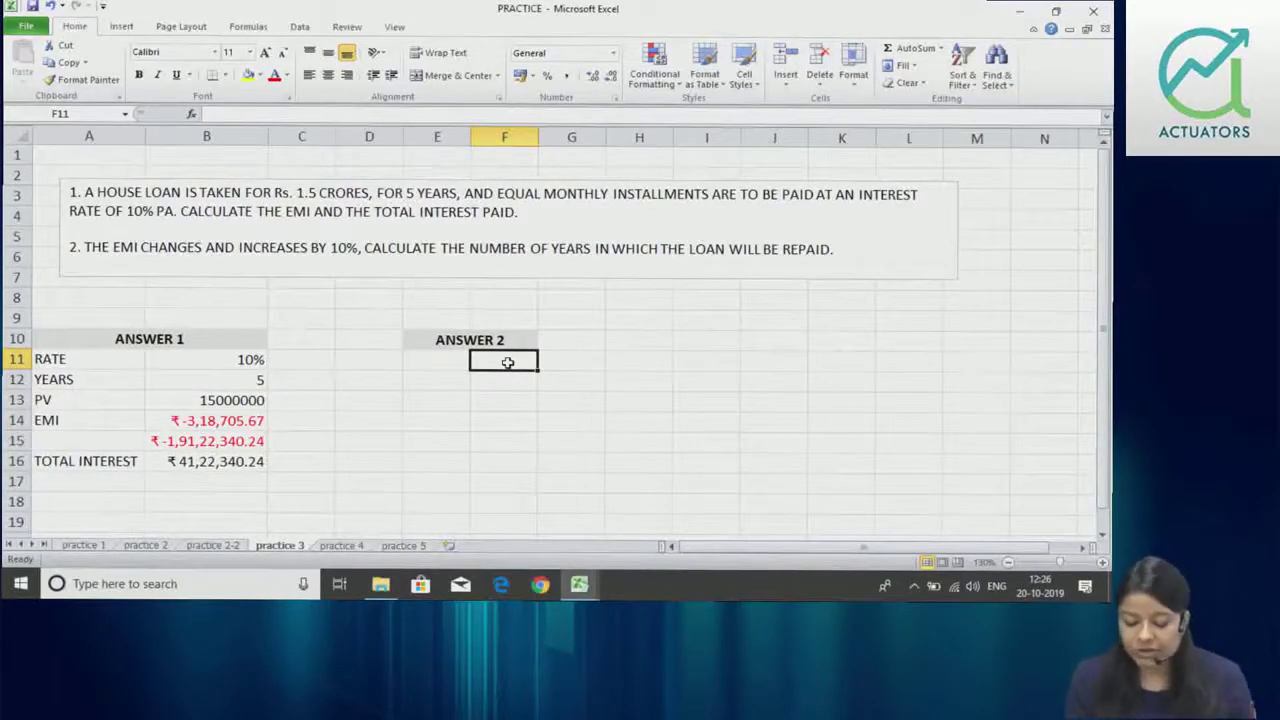
- Label E11 'NEW EMI' and set F11 to =B14*1.1, giving ₹-3,50,576.24
type("=")
key("Escape")
key("Left")
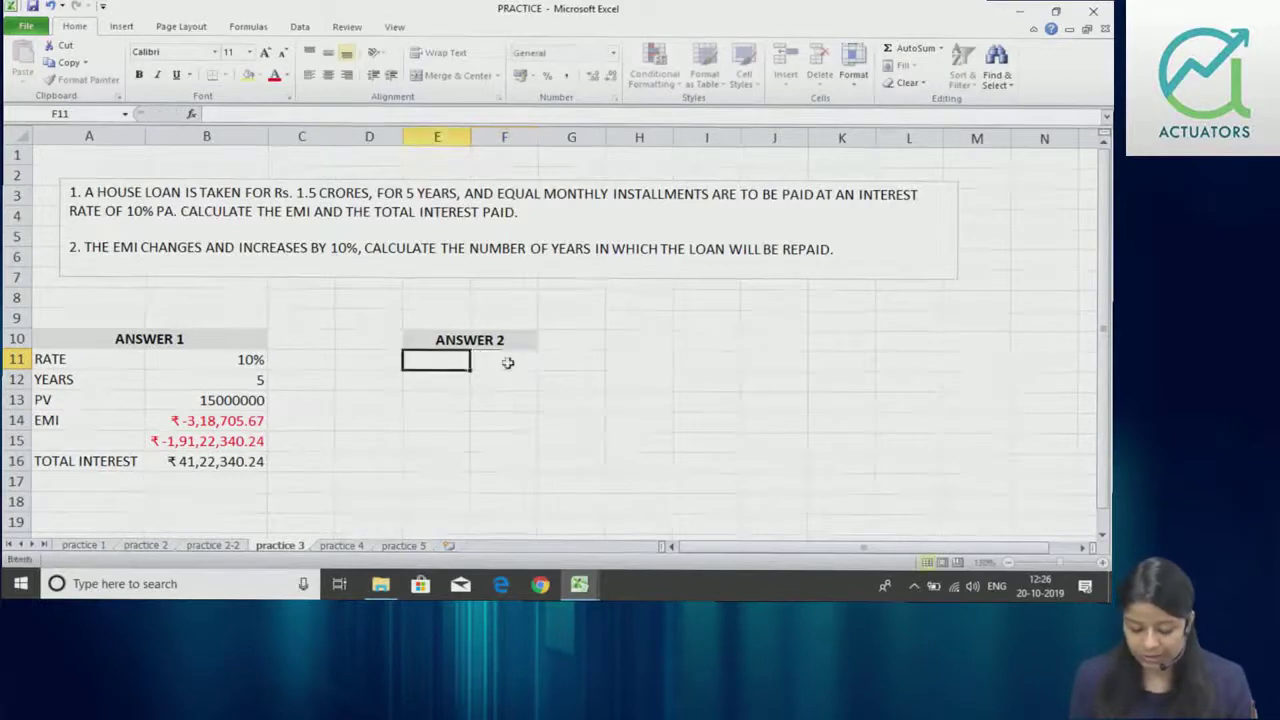
type("NEW EMI")
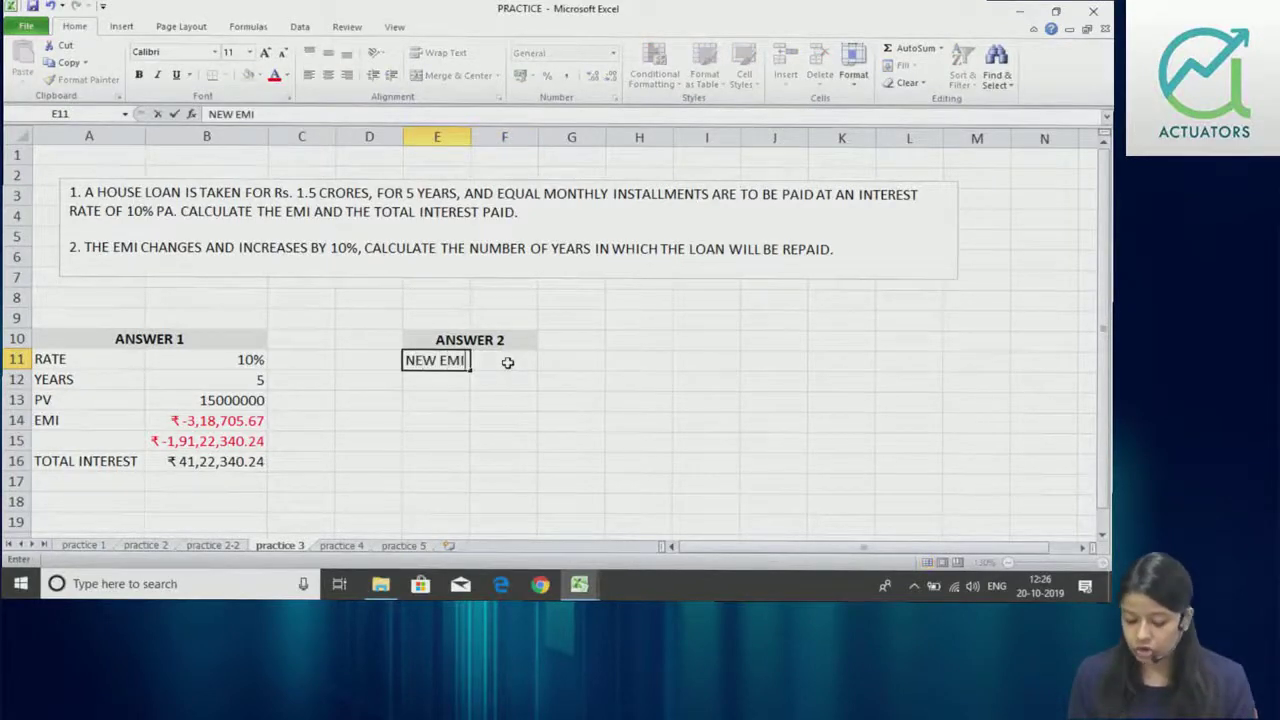
key("Tab")
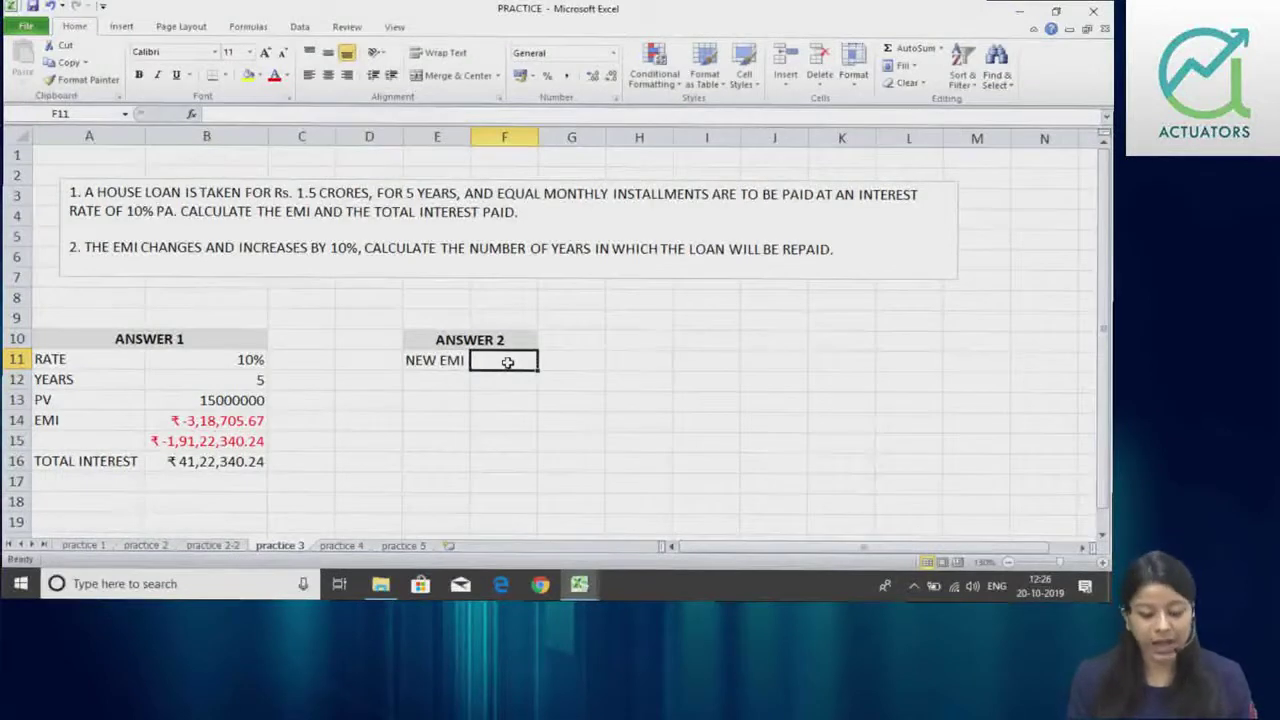
type("=")
left_click(248, 420)
type("*1.1")
key("Return")
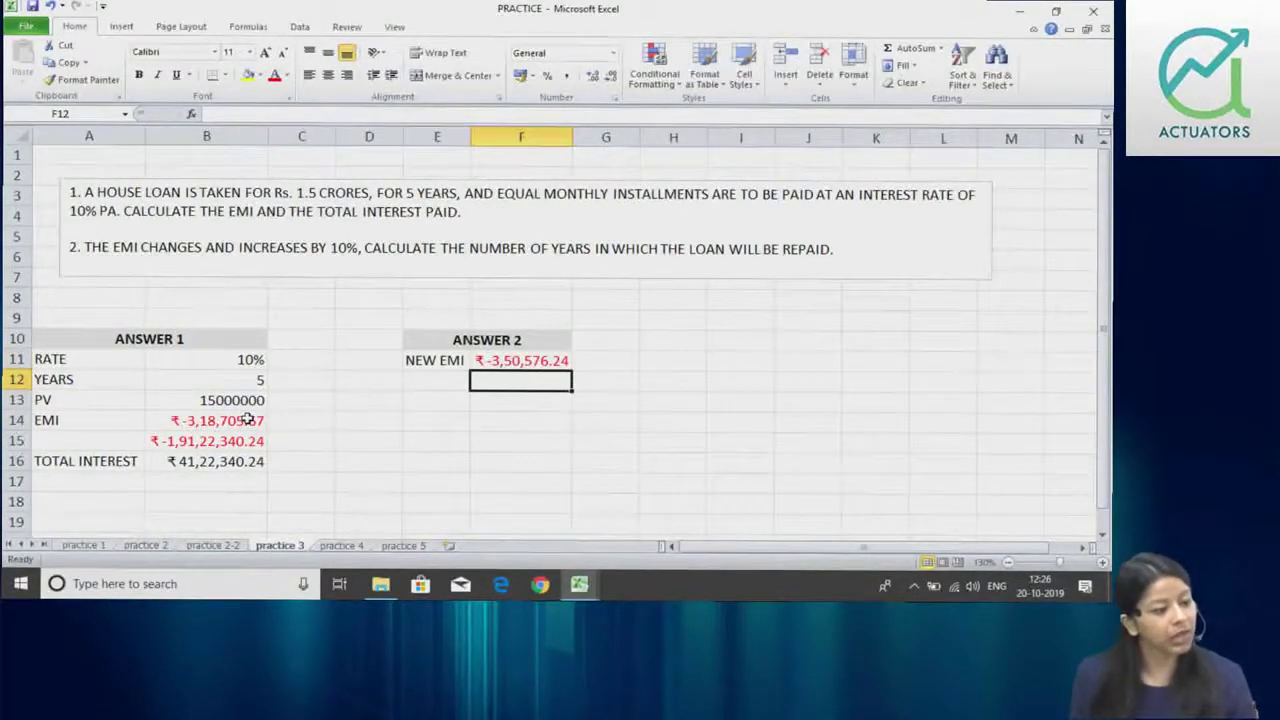
- Copy the RATE, YEARS and PV rows A11:B13 into E12:F14
key("Left")
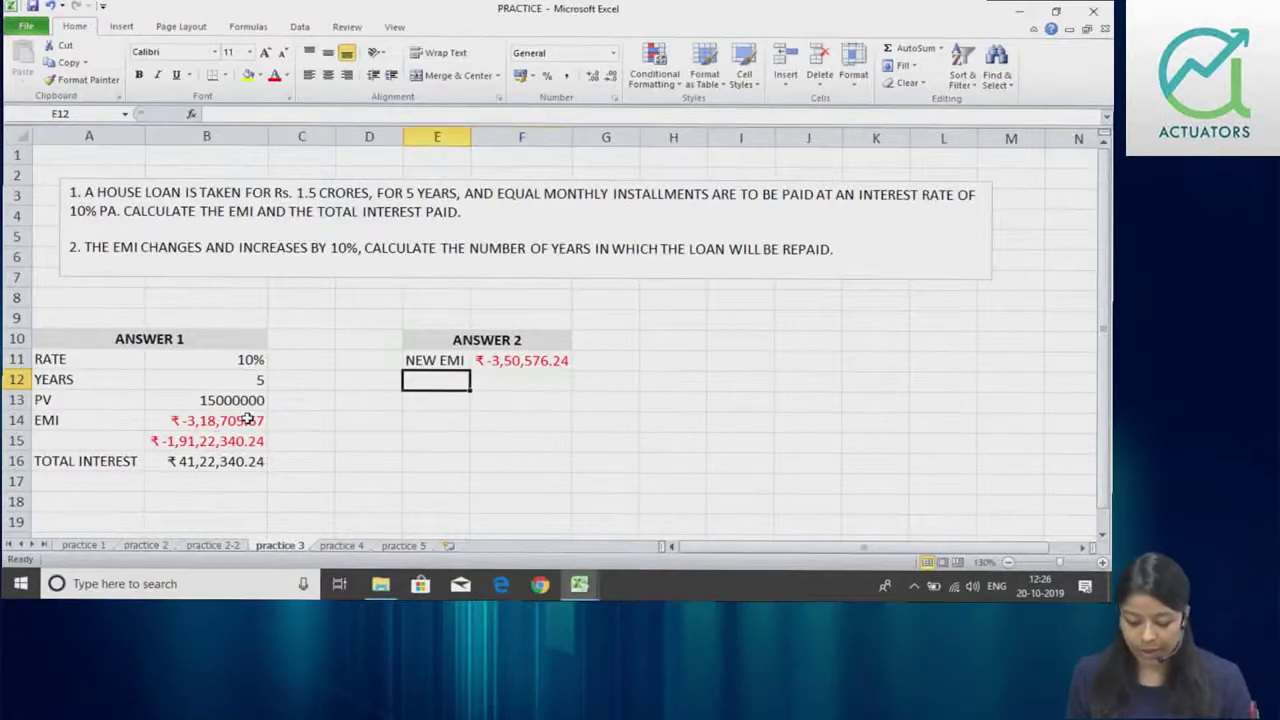
left_click_drag(73, 354, 189, 398)
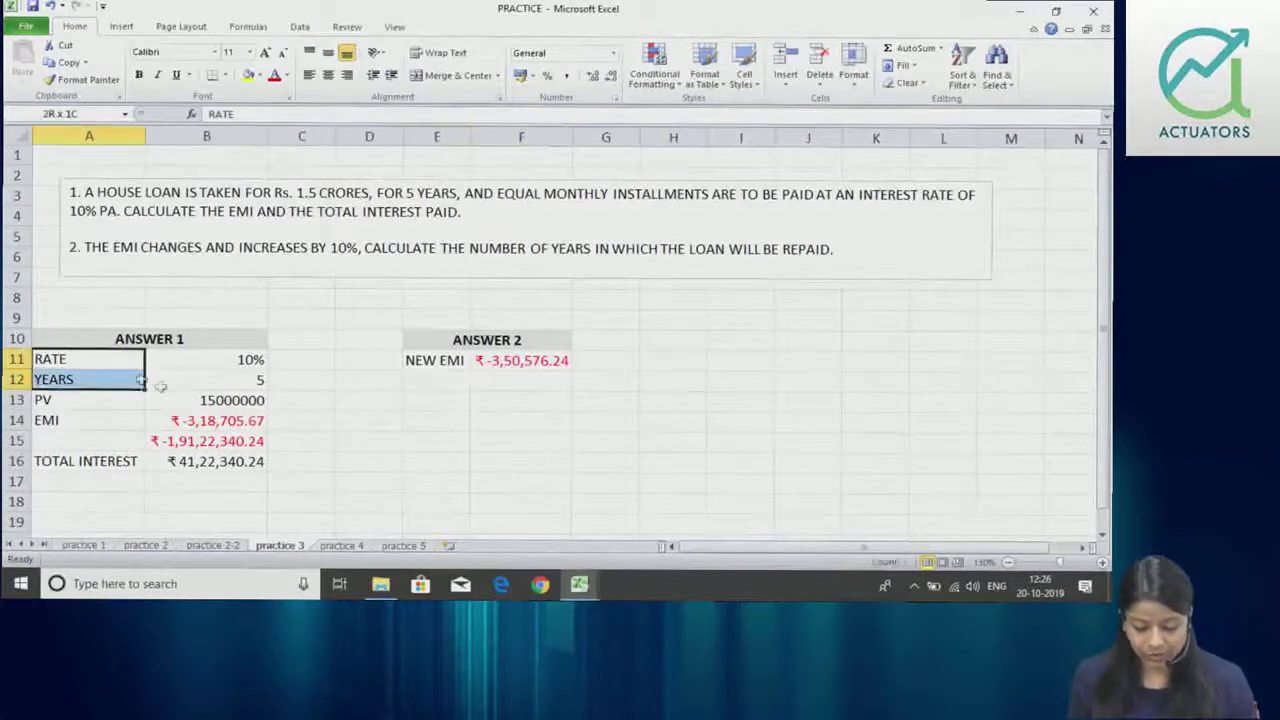
key("ctrl+c")
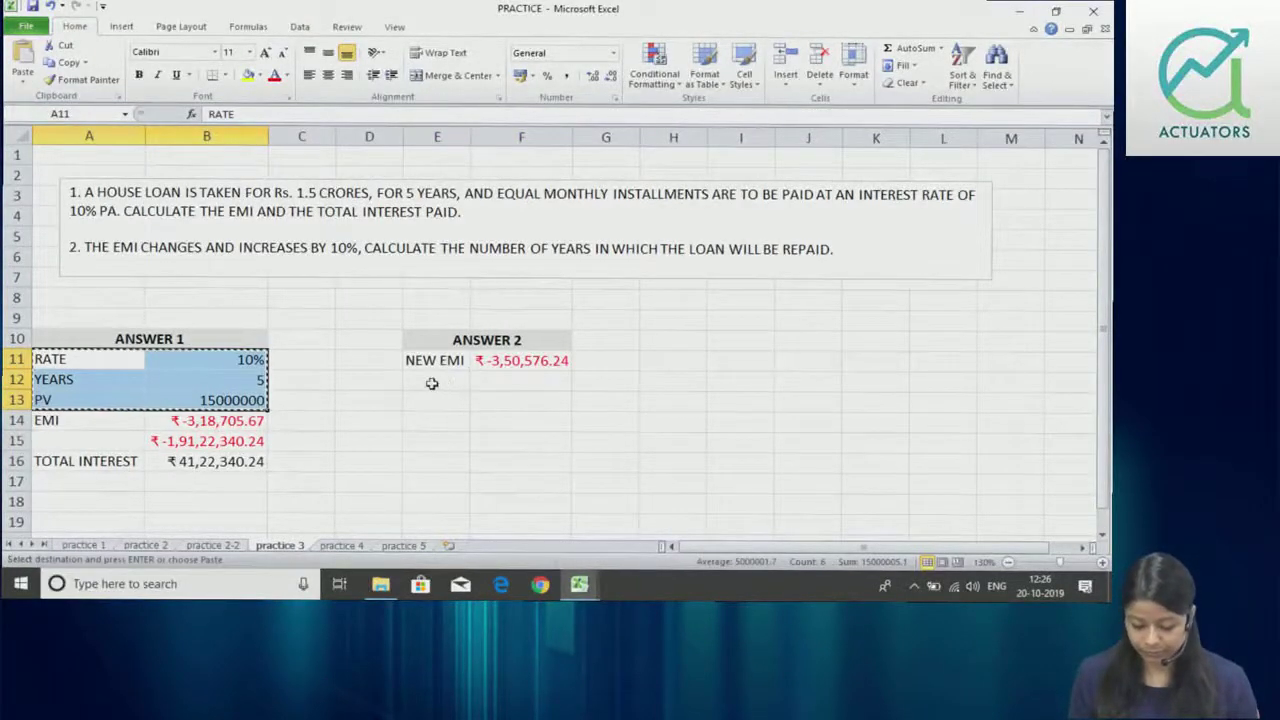
left_click(430, 380)
key("ctrl+v")
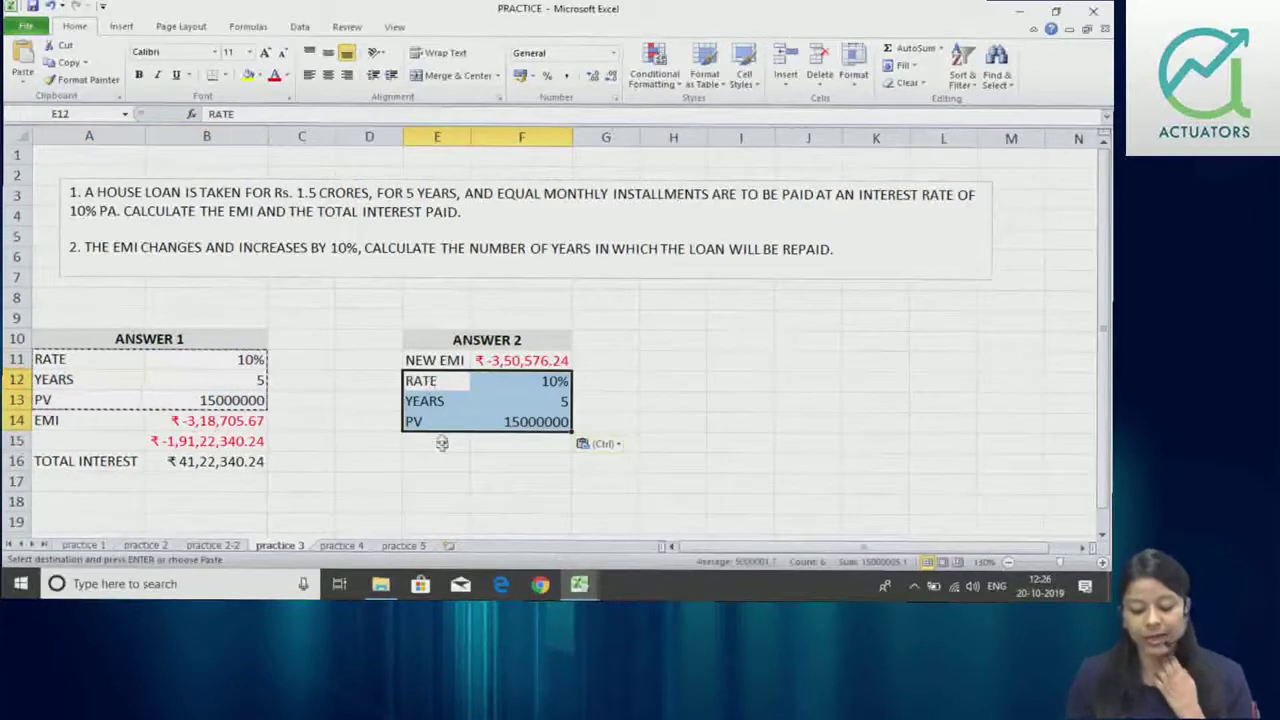
left_click(441, 445)
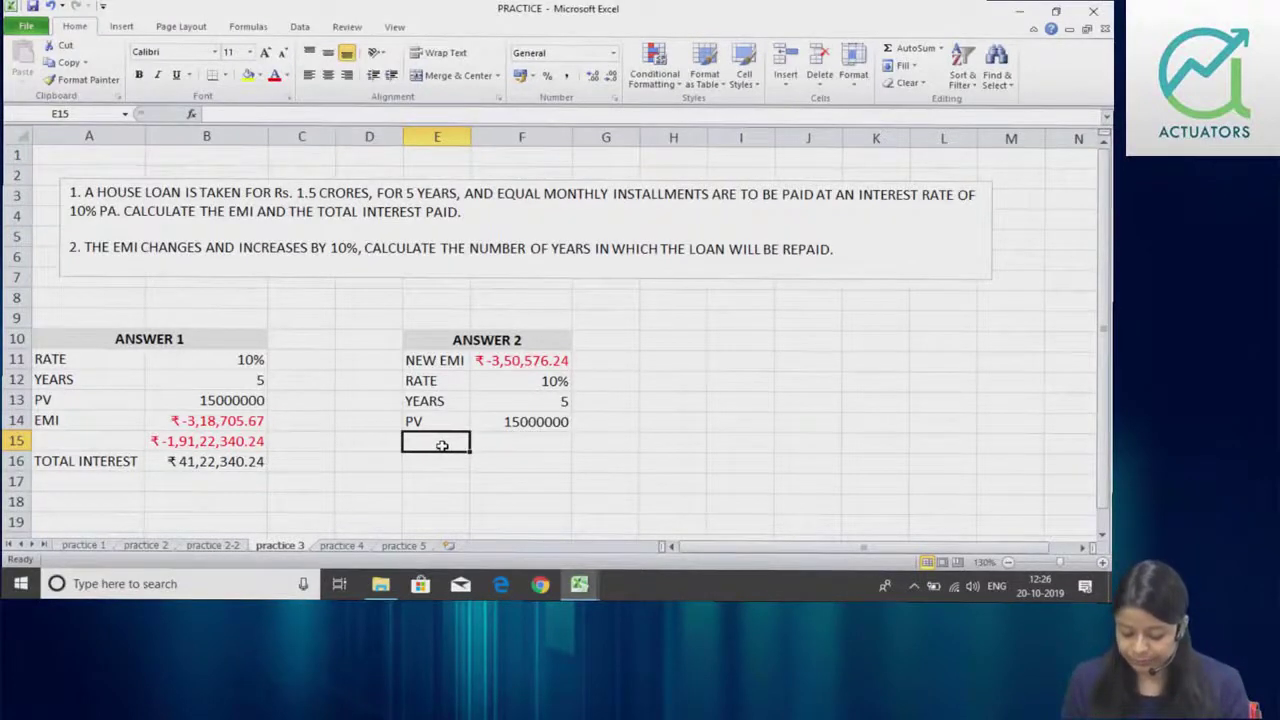
- Draft an EMI label and a PMT formula in E15:F15, then clear both
type("EMI")
key("Tab")
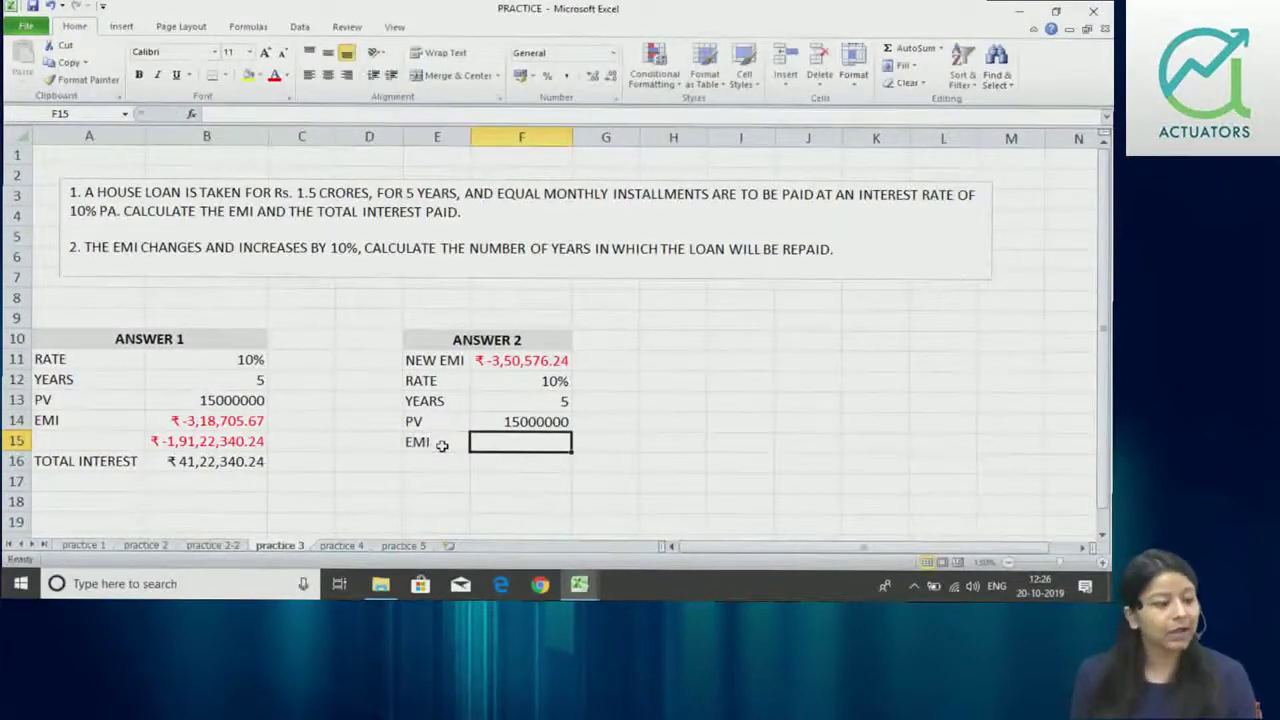
type("=P")
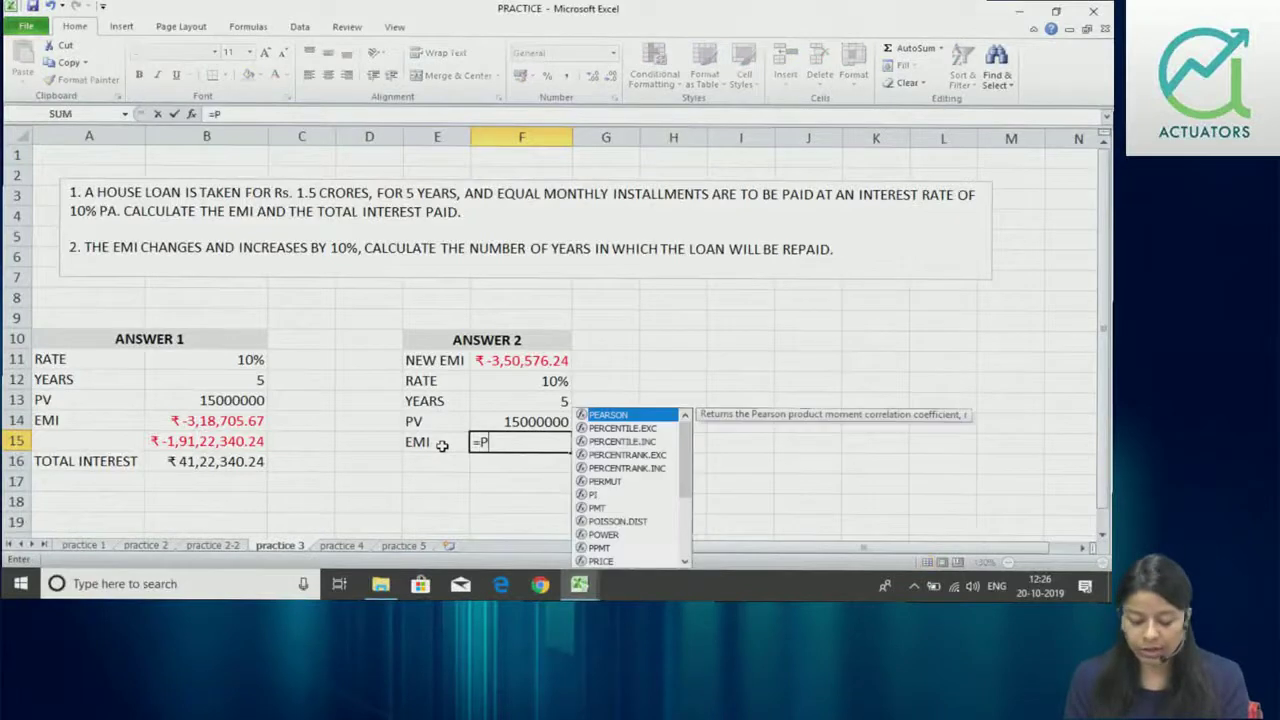
type("MT")
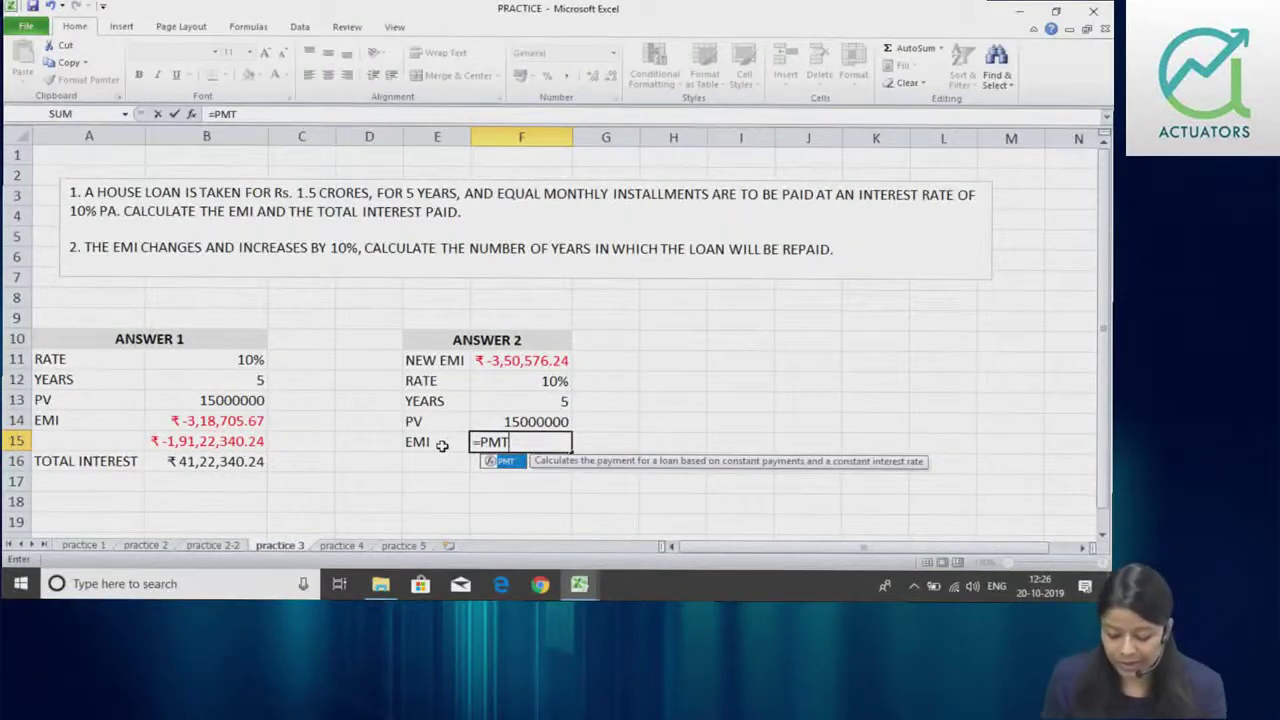
type("(")
left_click(544, 381)
type("/12,")
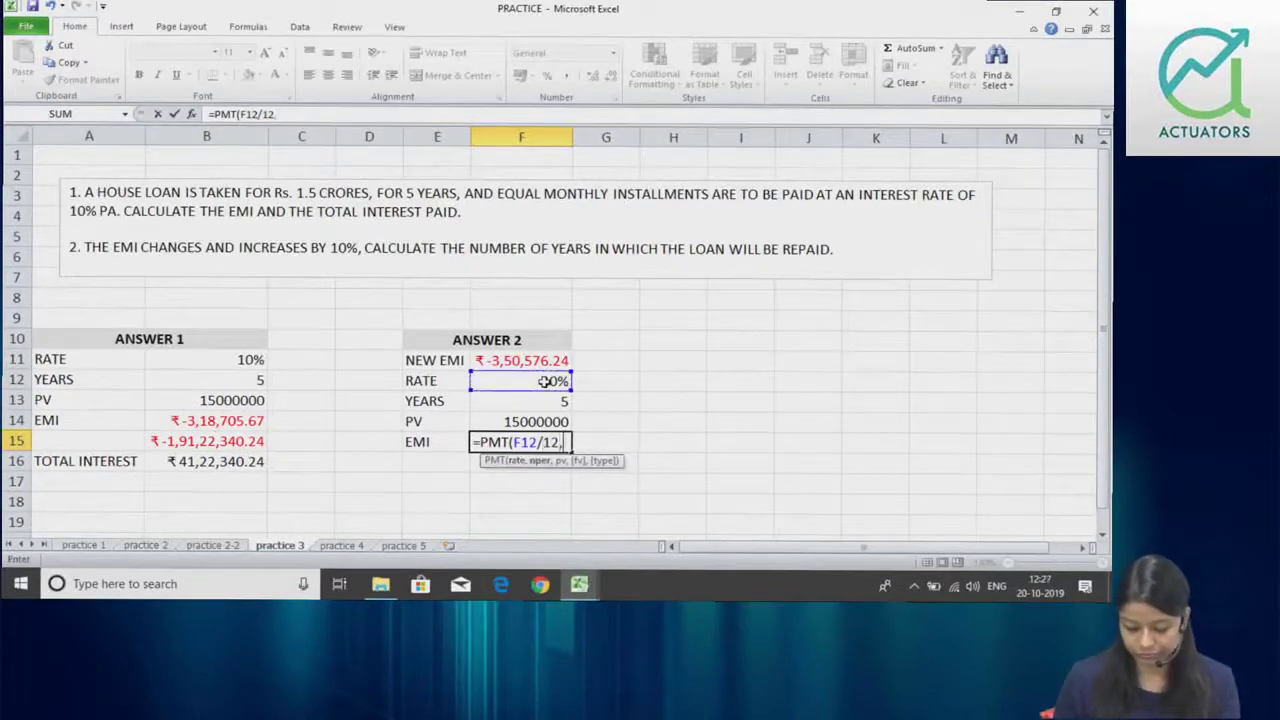
left_click(553, 401)
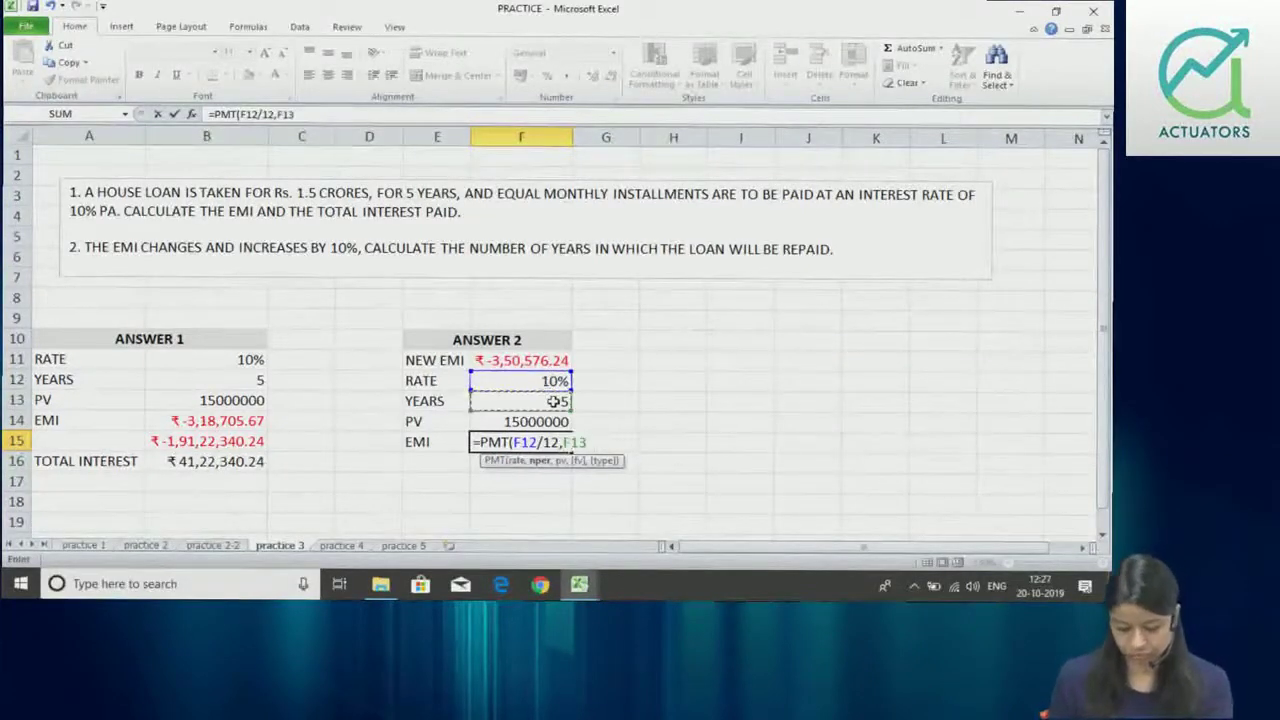
type("*")
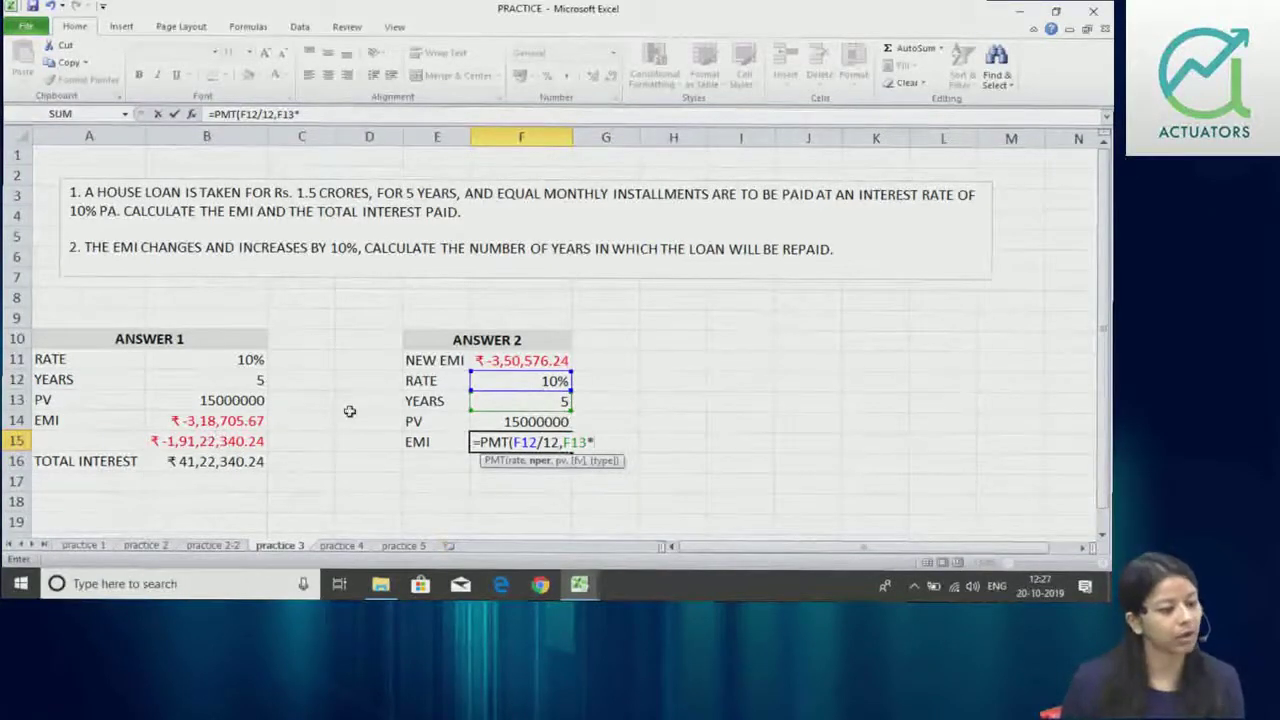
key("BackSpace")
key("BackSpace")
key("BackSpace")
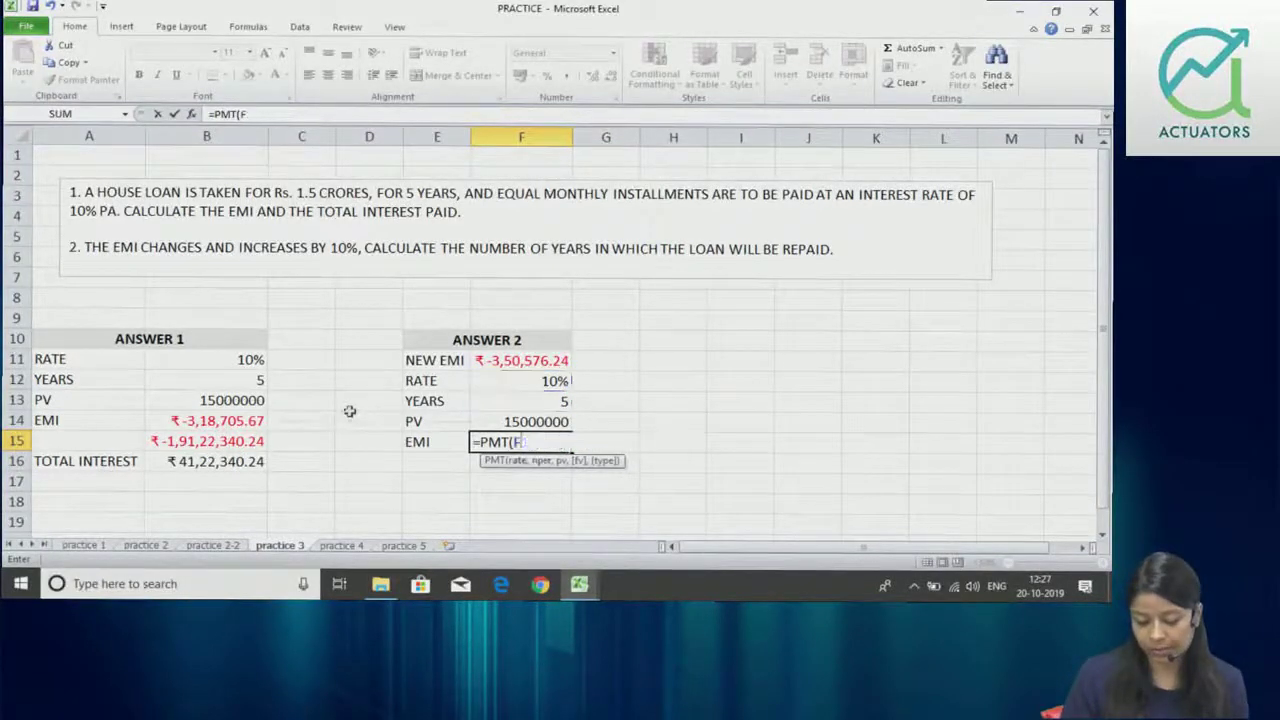
key("BackSpace")
key("BackSpace")
key("BackSpace")
left_click(427, 441)
key("BackSpace")
- Copy the ANSWER 1 EMI row into E15 and make F15 =PMT(F12/12,F13*12,F14)
left_click_drag(88, 421, 208, 421)
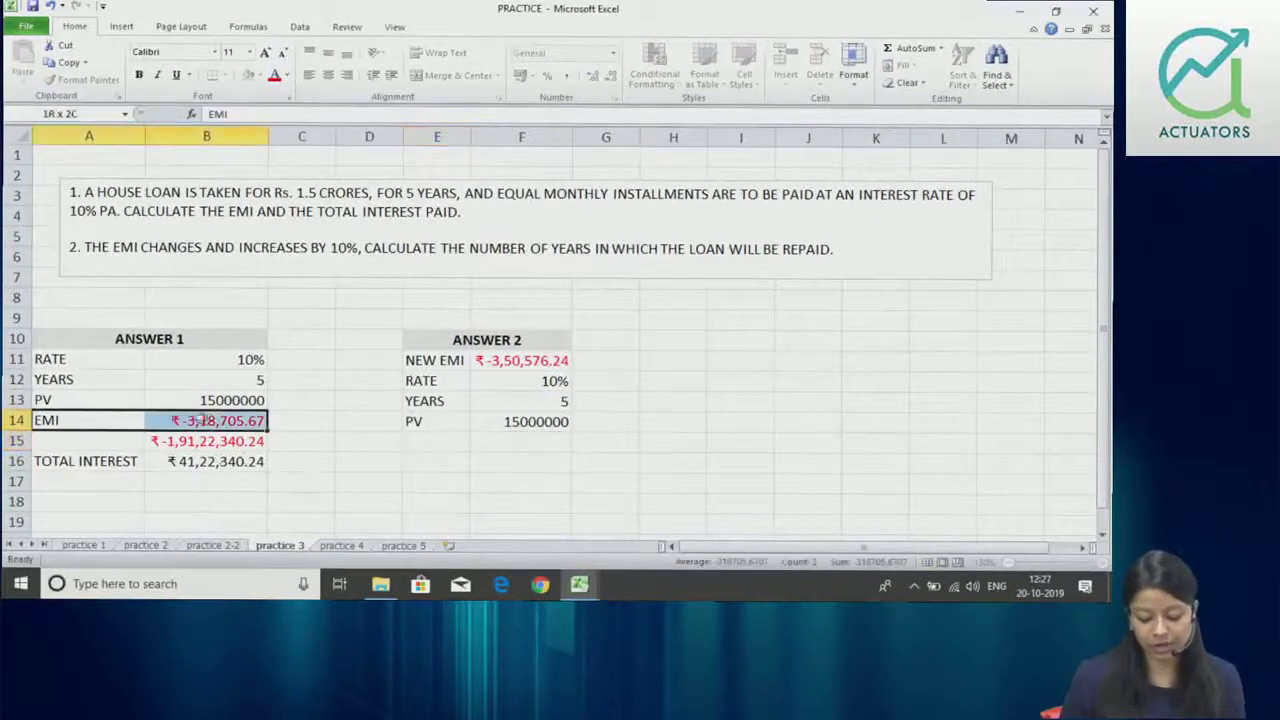
key("ctrl+c")
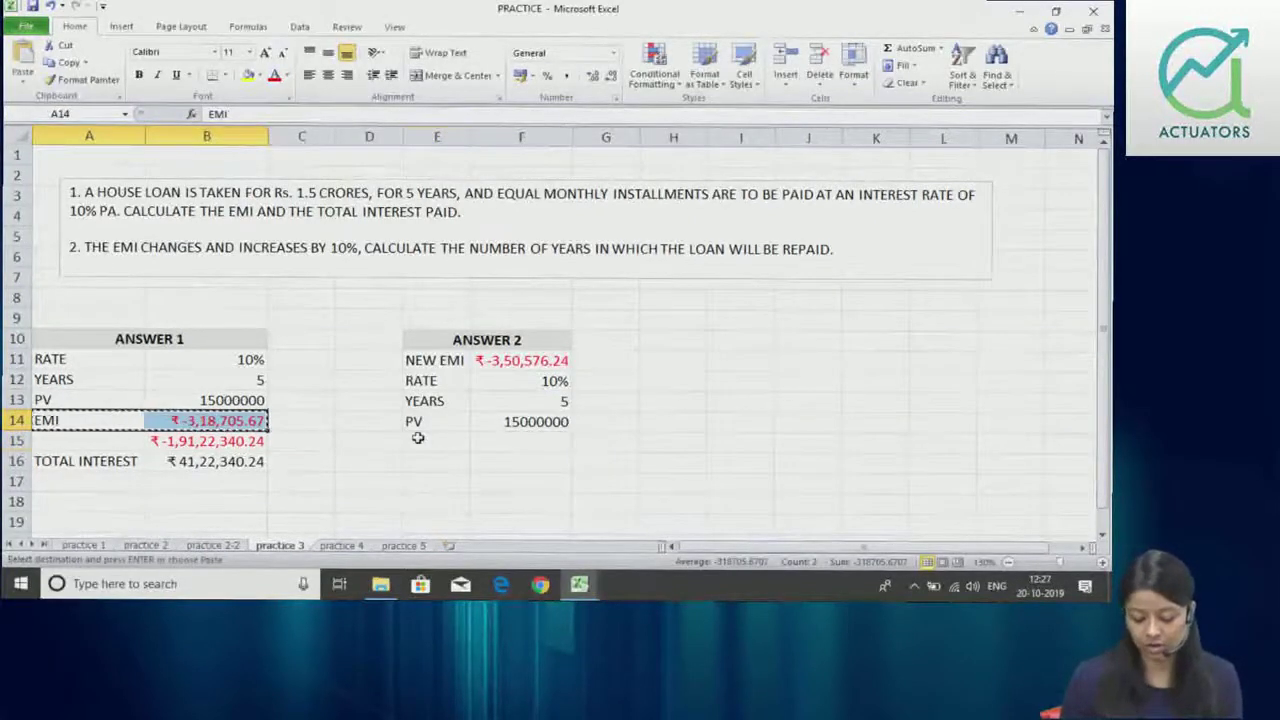
left_click(418, 440)
key("ctrl+v")
left_click(450, 479)
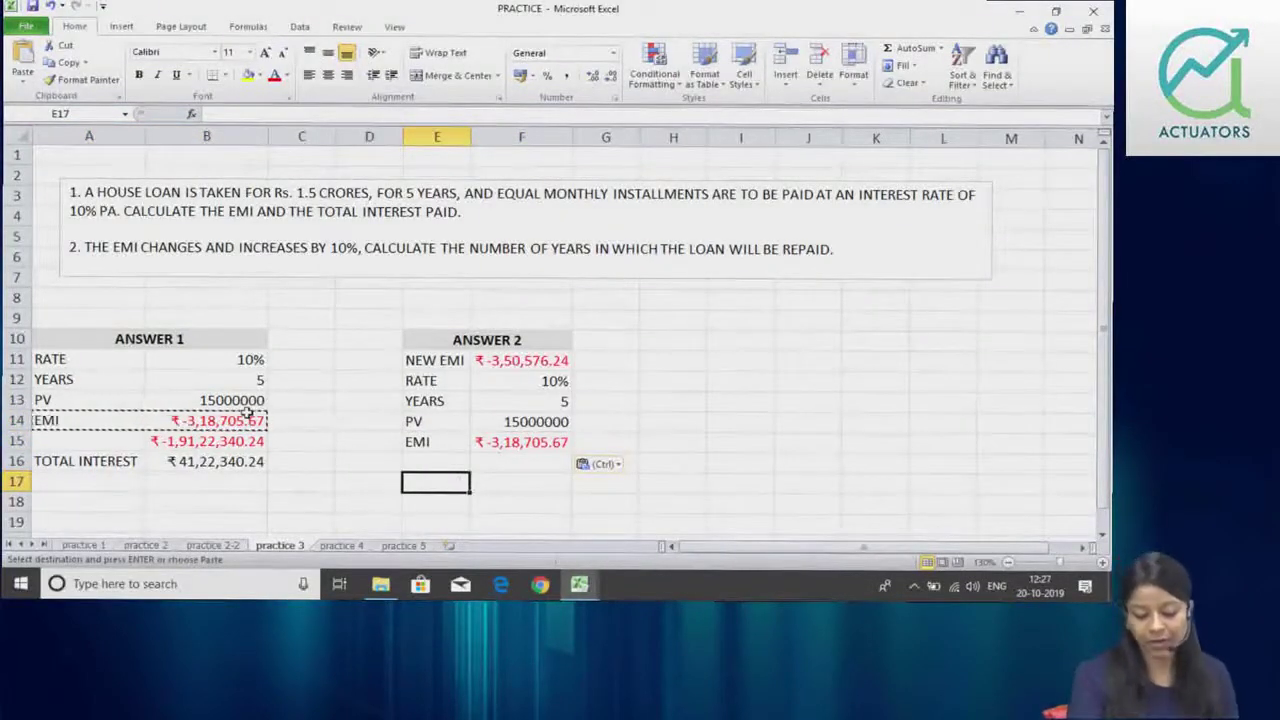
key("Escape")
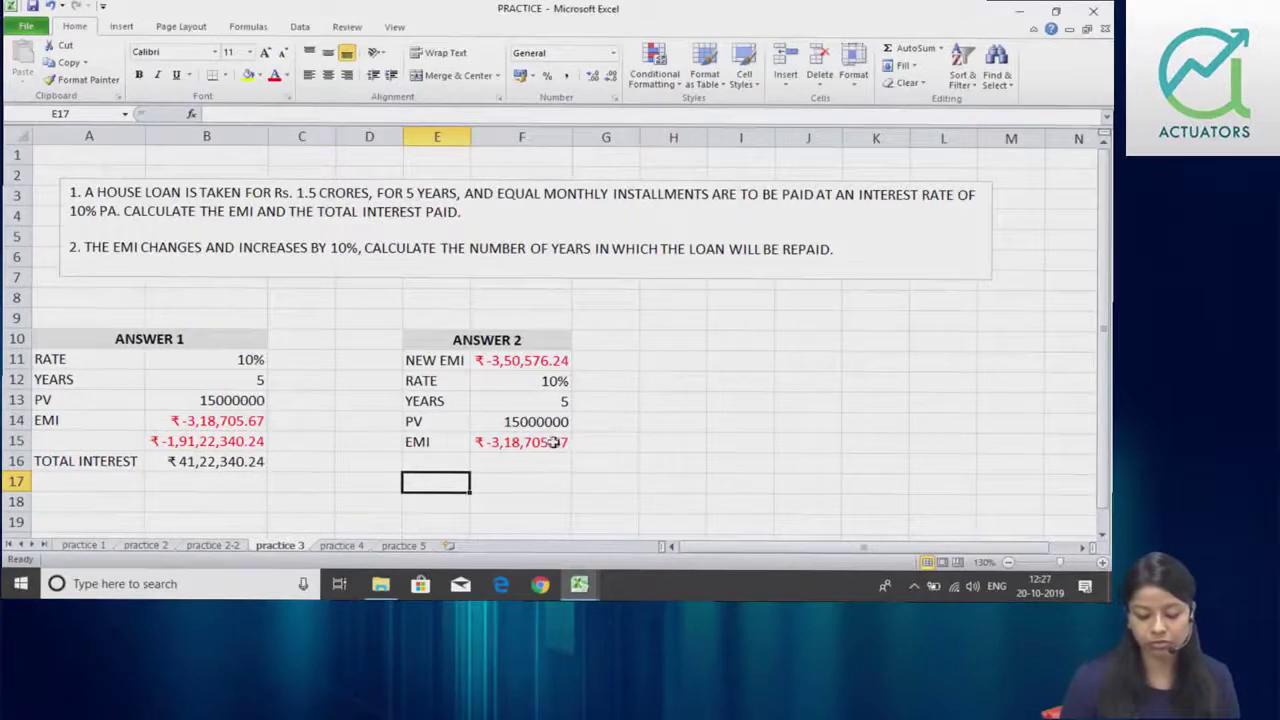
left_click(570, 442)
double_click(553, 442)
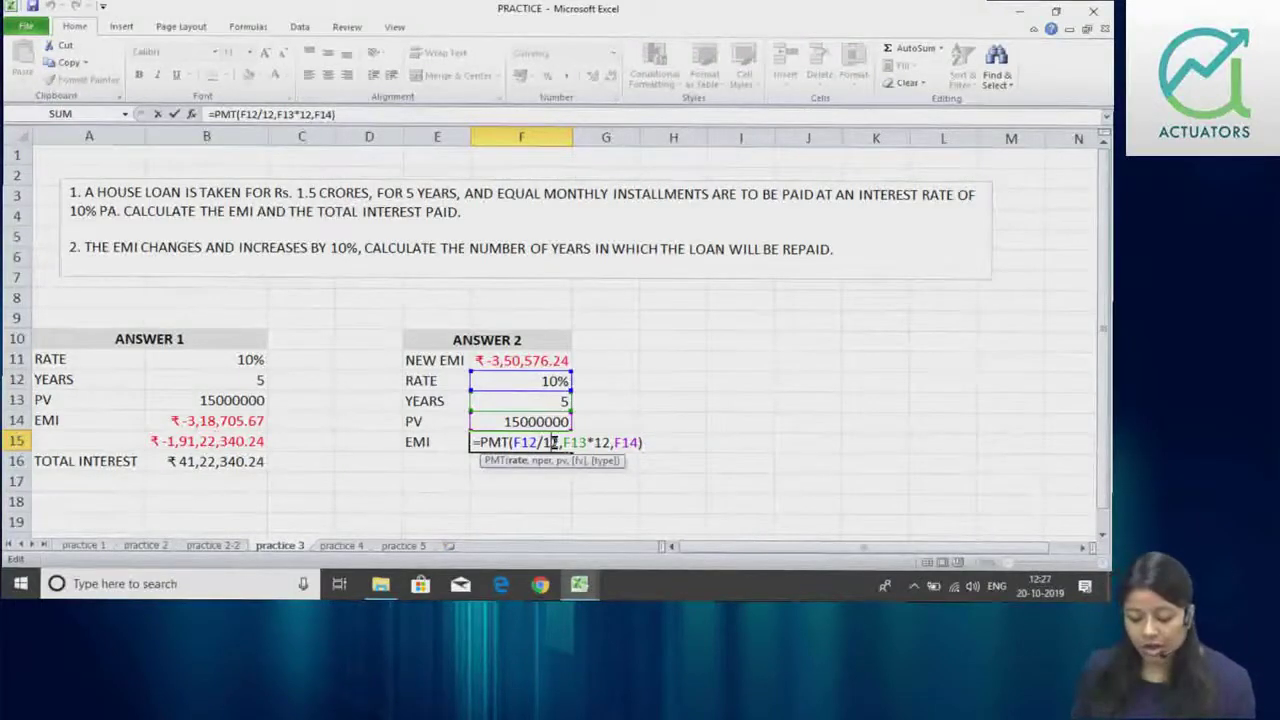
key("Return")
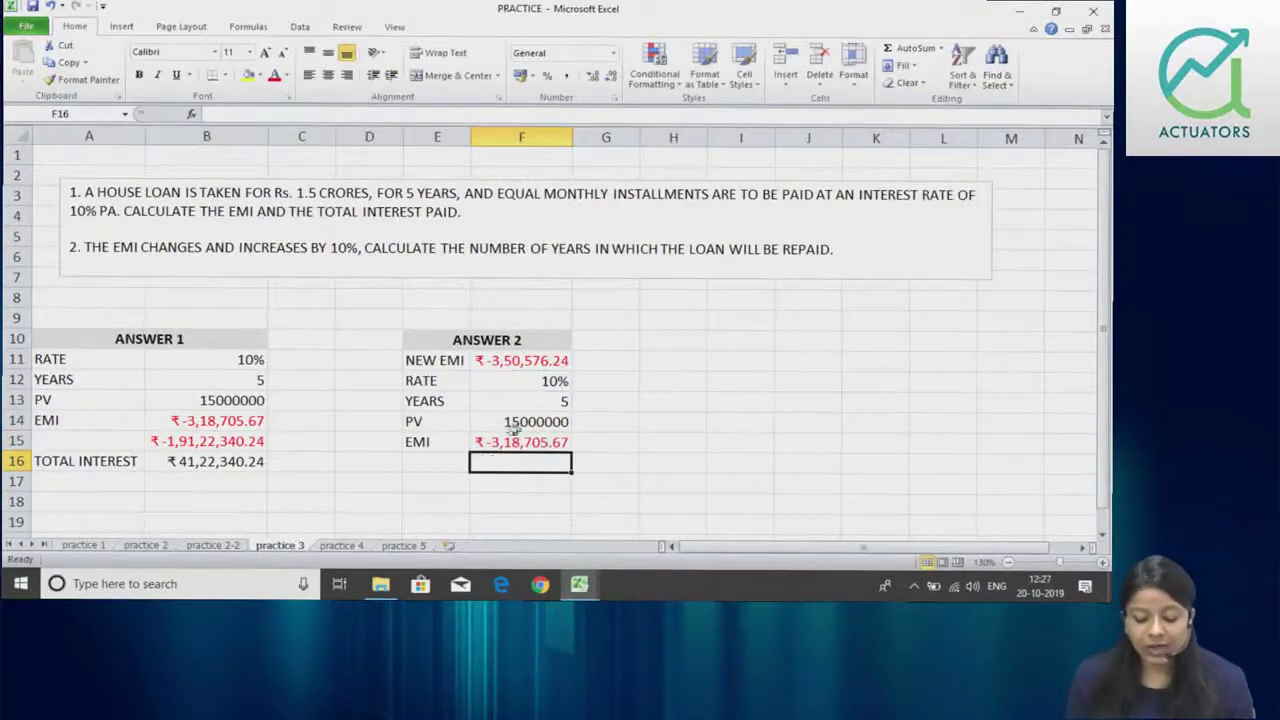
- Select the YEARS cell F13 and bring up Goal Seek via Alt+A+W+G
left_click(519, 444)
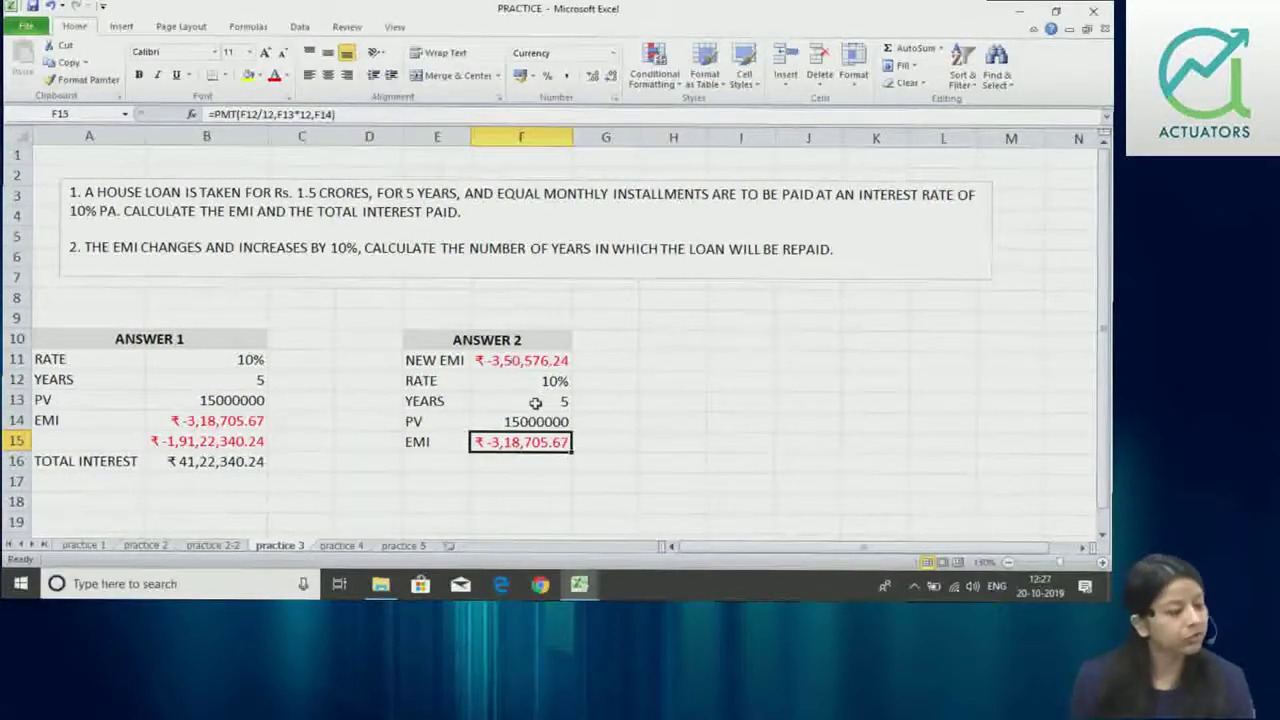
left_click(535, 403)
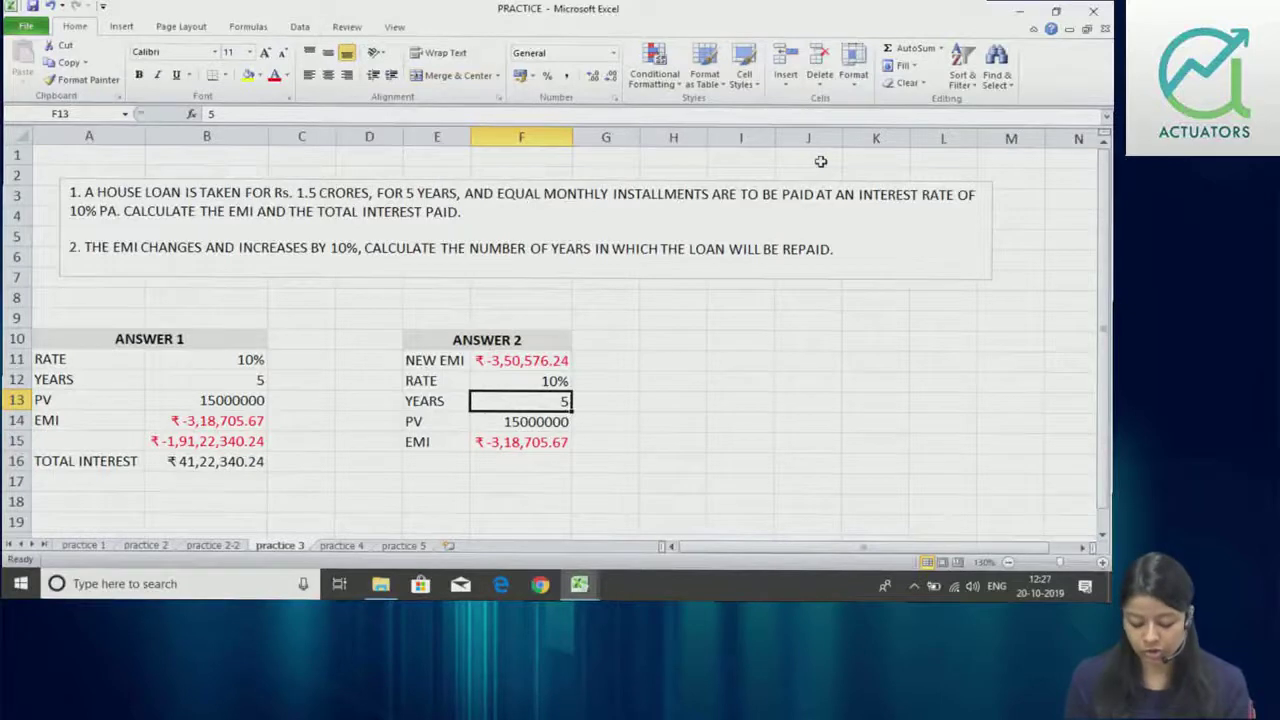
key("alt")
key("a")
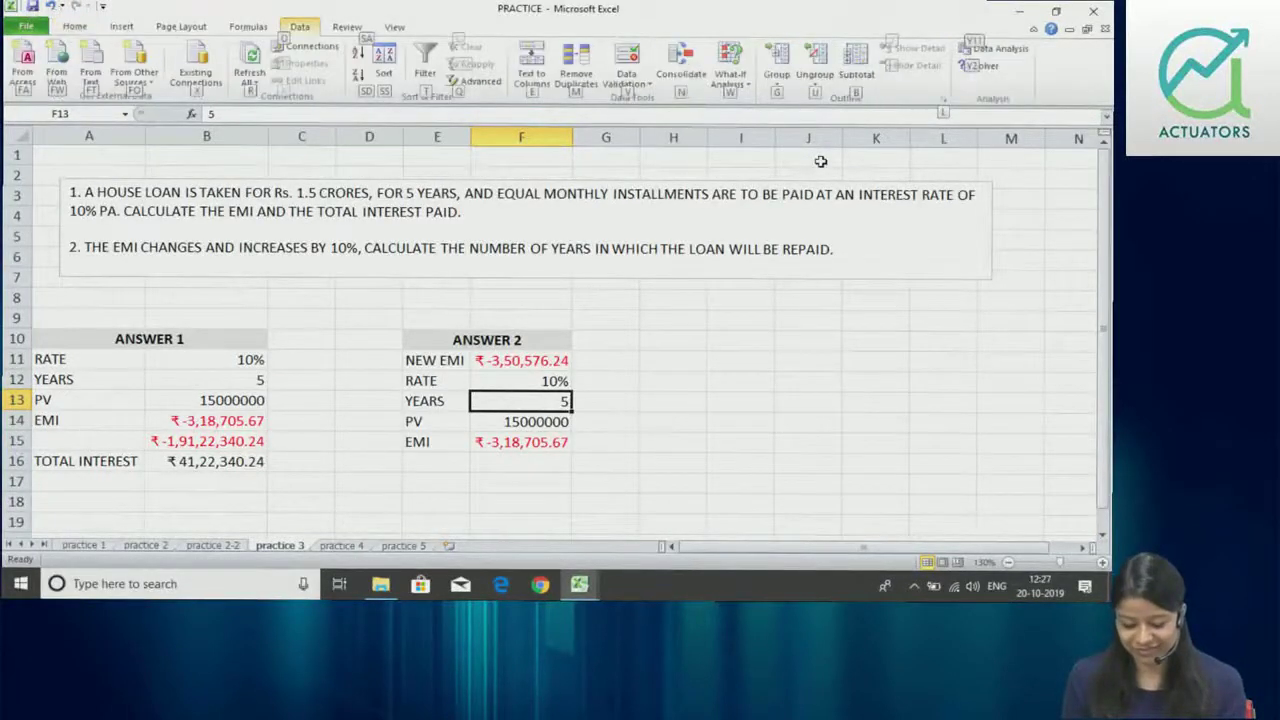
key("w")
key("g")
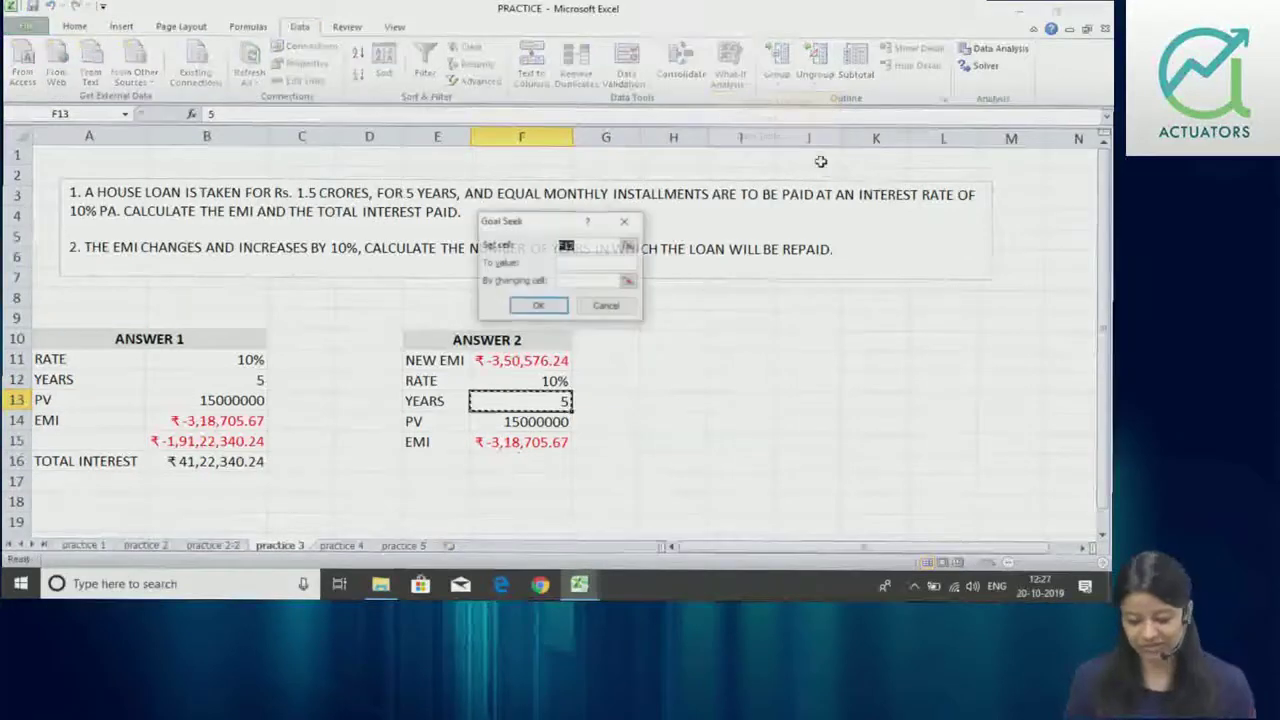
left_click_drag(536, 224, 692, 274)
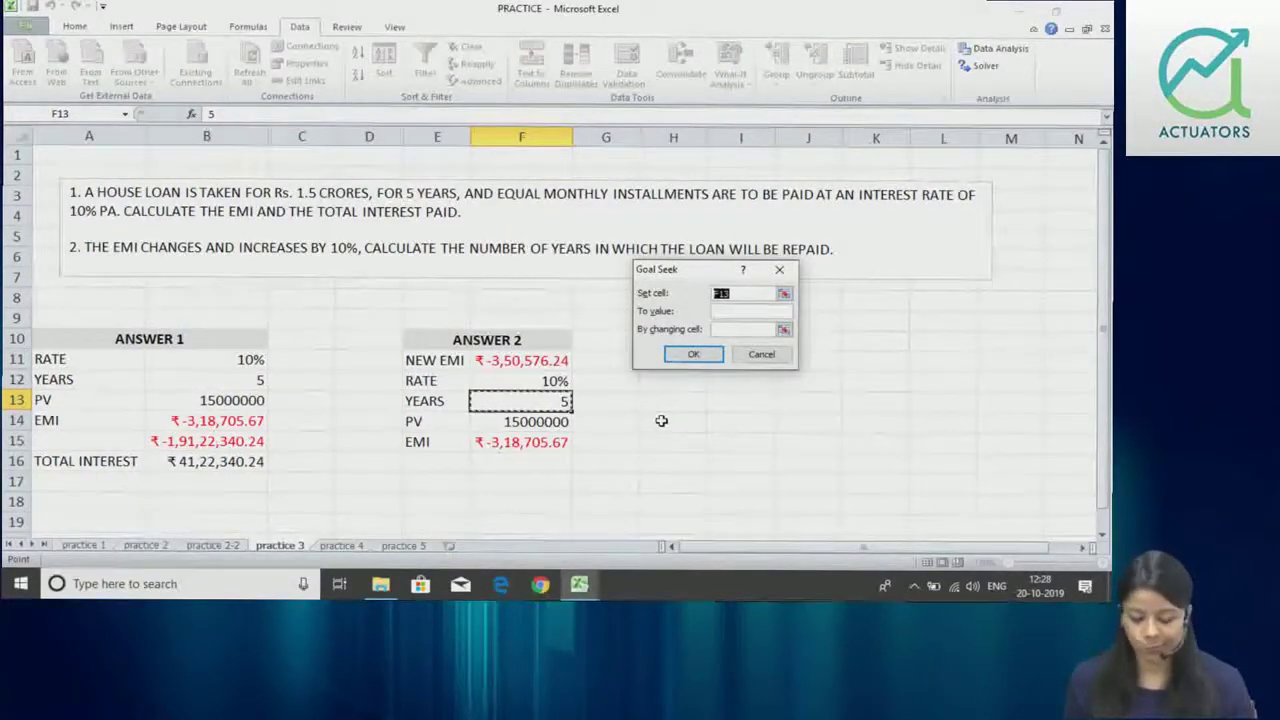
- Goal Seek F15 to -350576.24 by changing F13, making YEARS 4.427546322
left_click(527, 441)
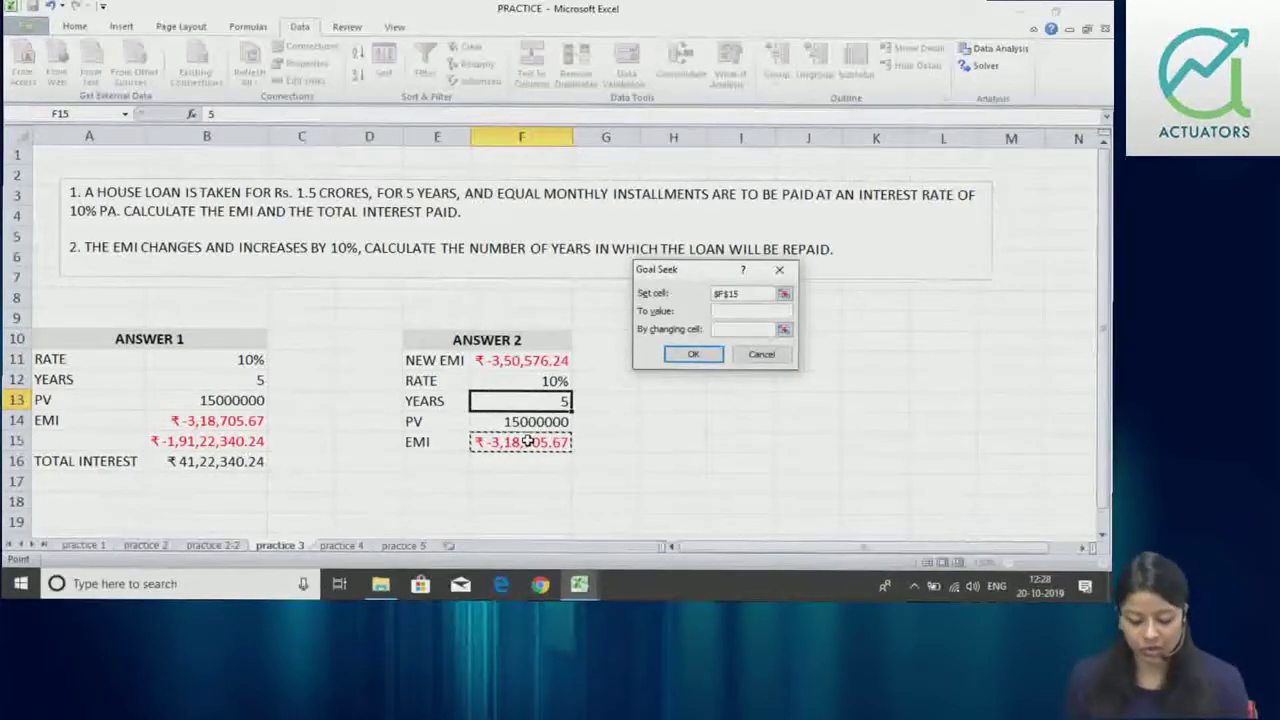
key("Tab")
type("-350576")
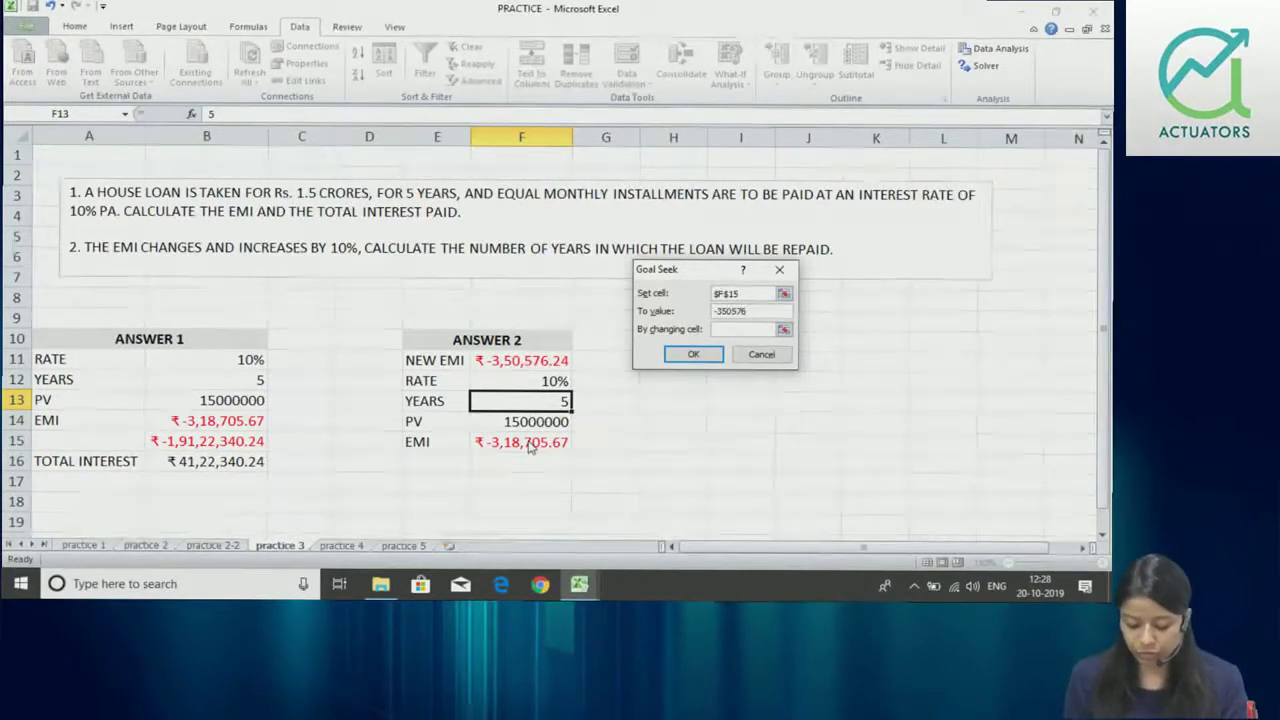
type(".")
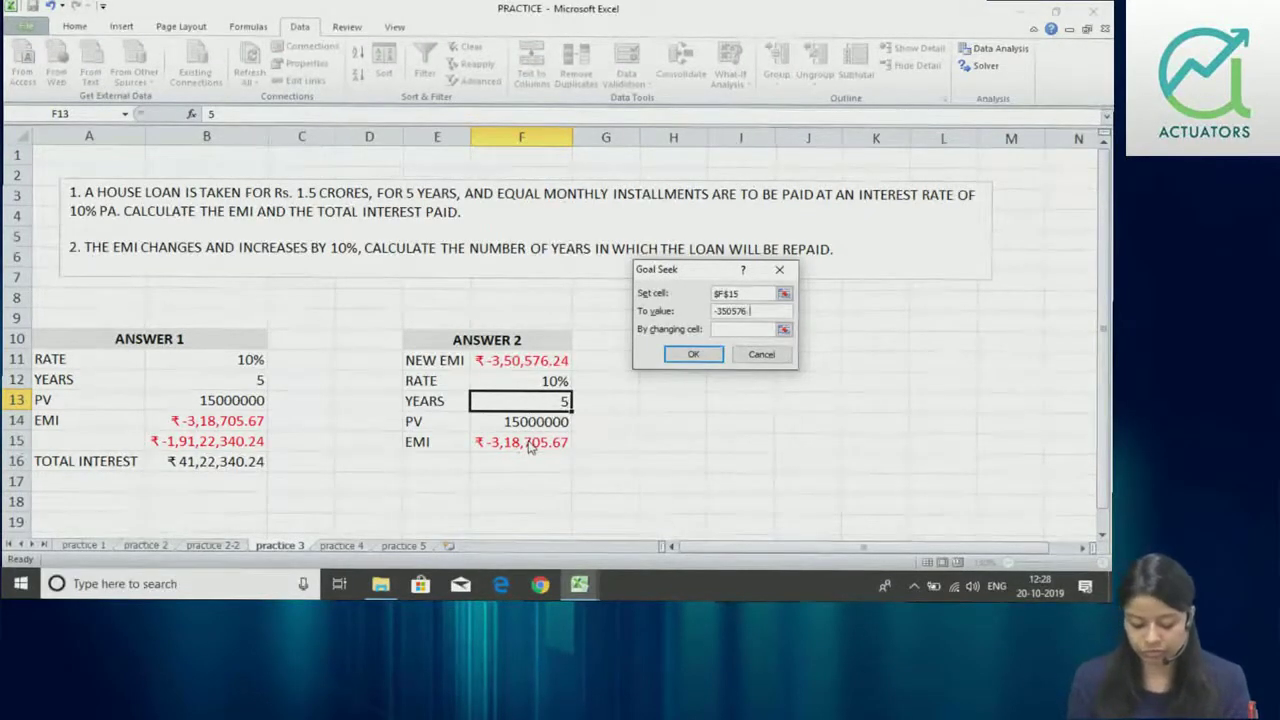
type("24")
key("Tab")
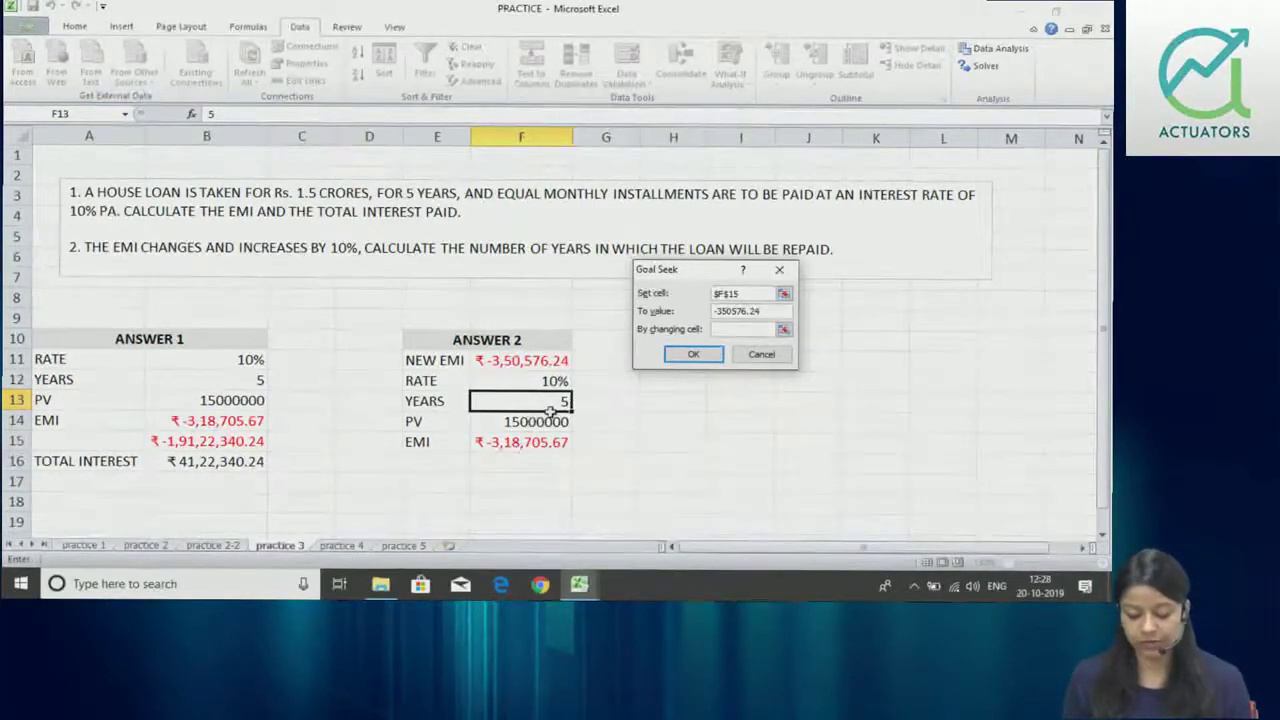
left_click(541, 405)
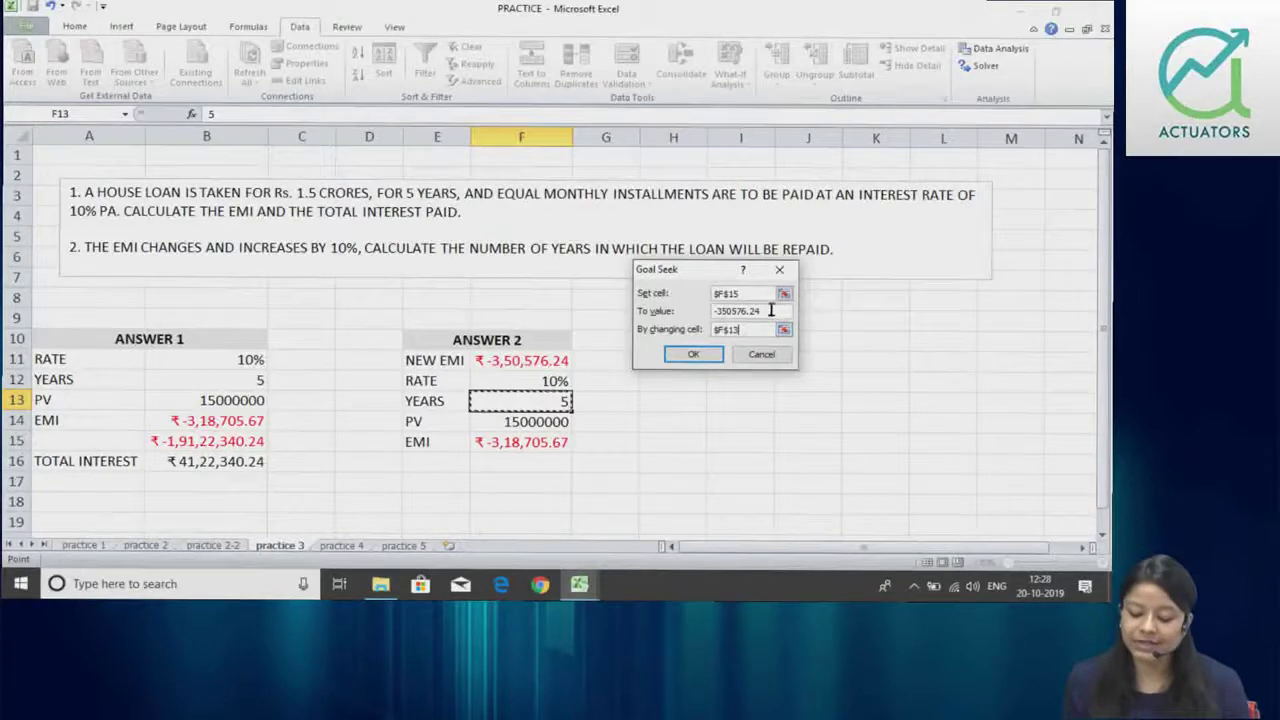
double_click(718, 314)
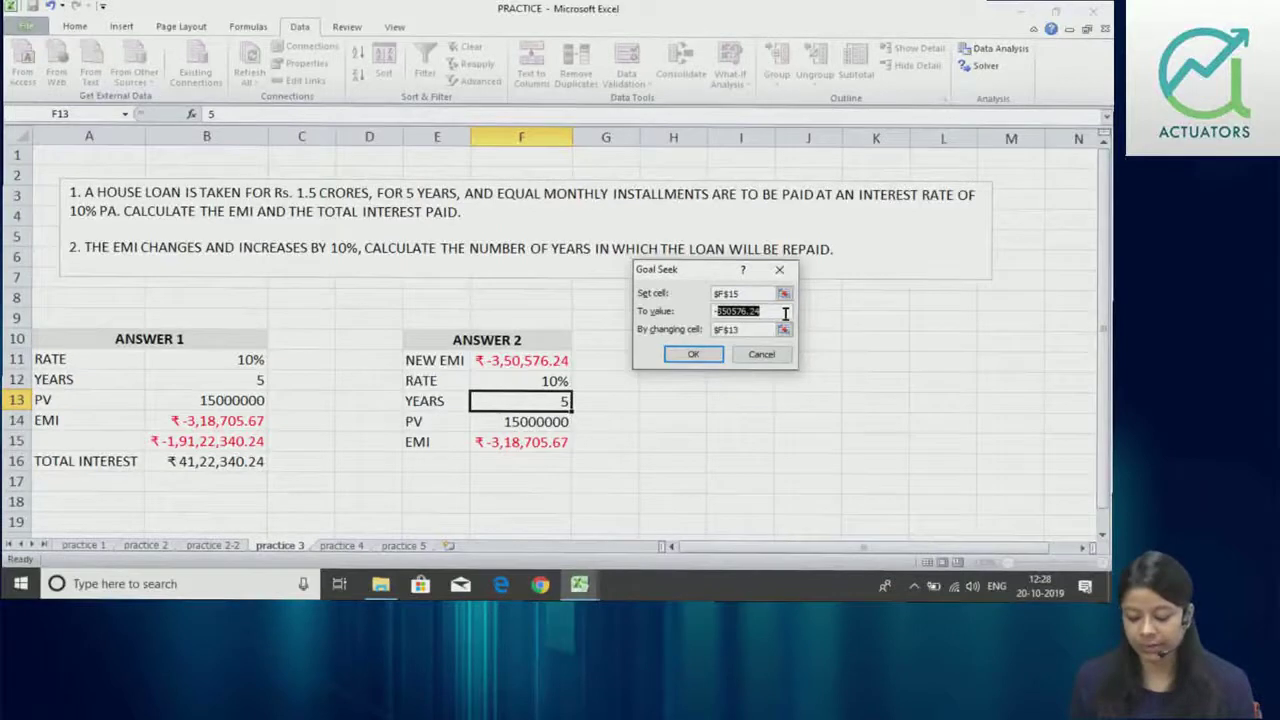
left_click(760, 311)
left_click(690, 355)
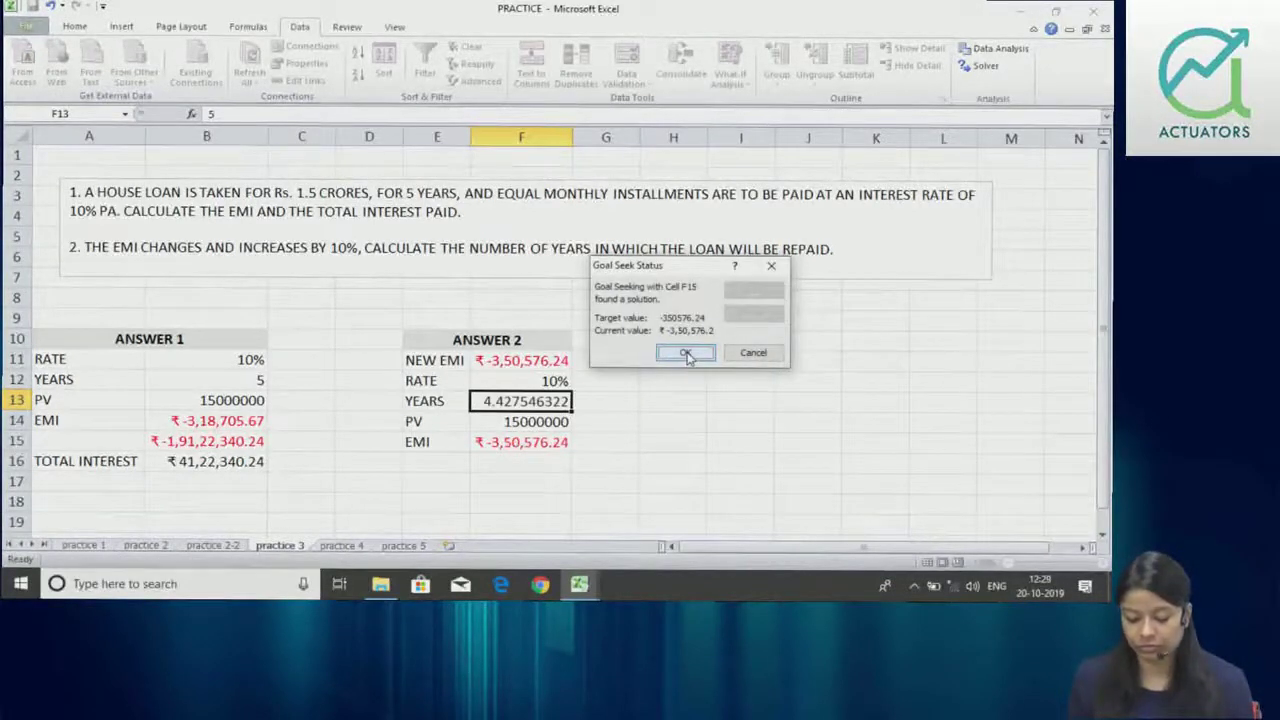
left_click(689, 353)
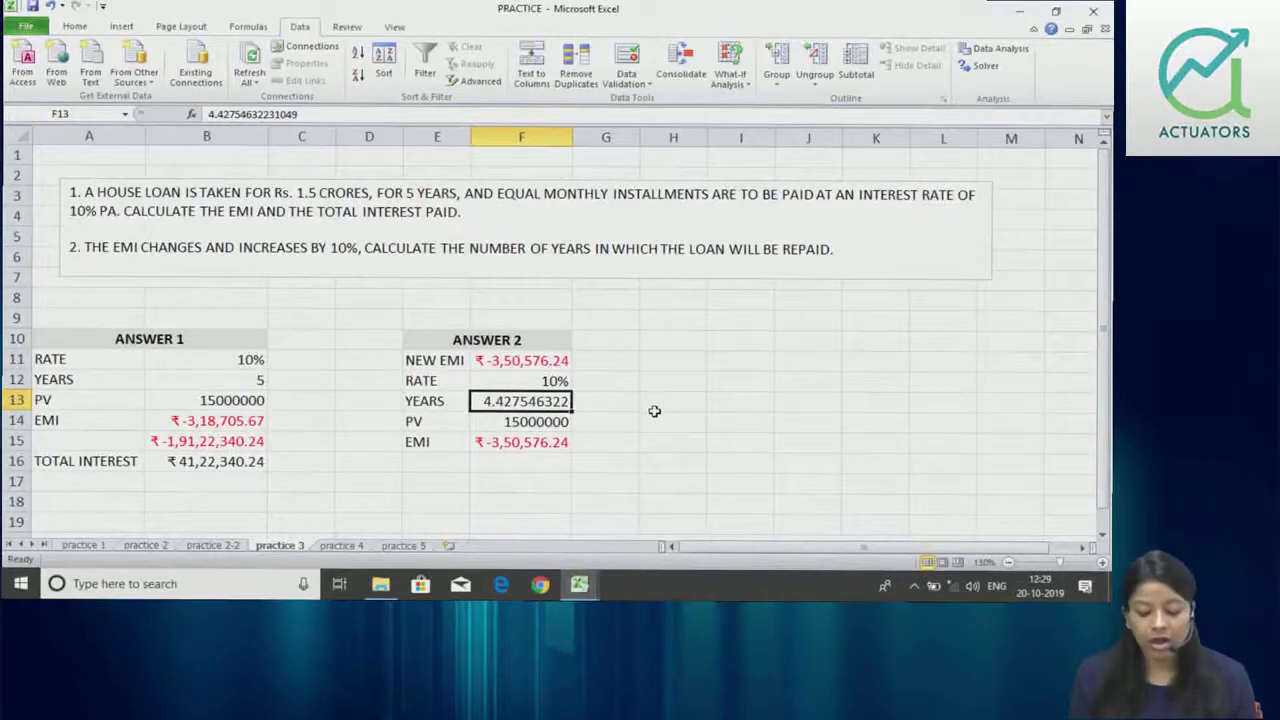
- Inspect F15's PMT formula and its F12:F14 inputs, then go to the practice 4 sheet
left_click(544, 443)
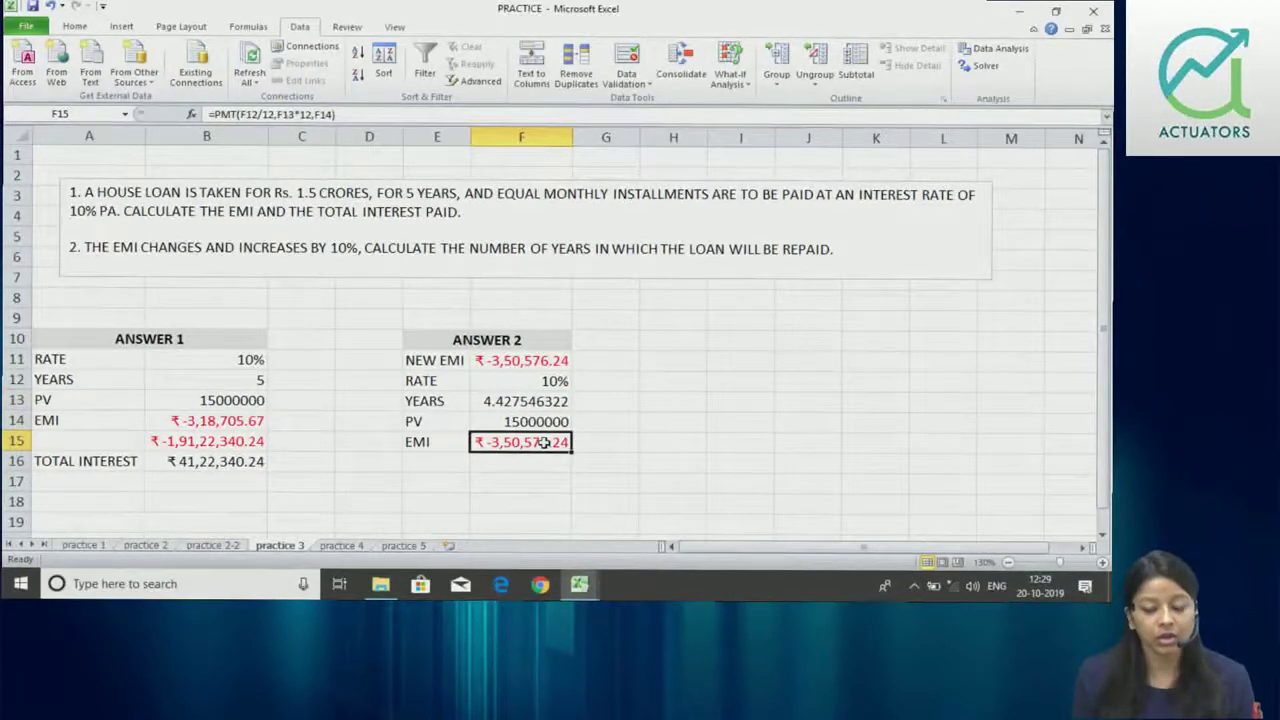
left_click_drag(552, 381, 555, 421)
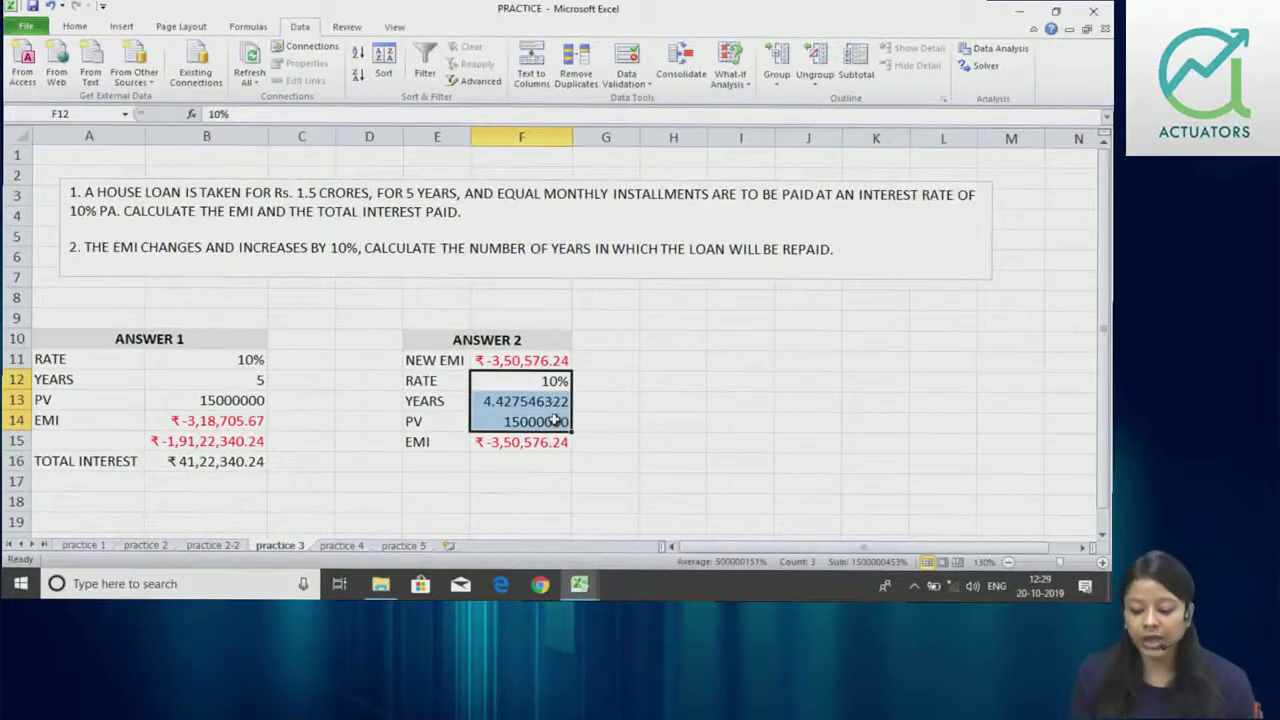
left_click(531, 442)
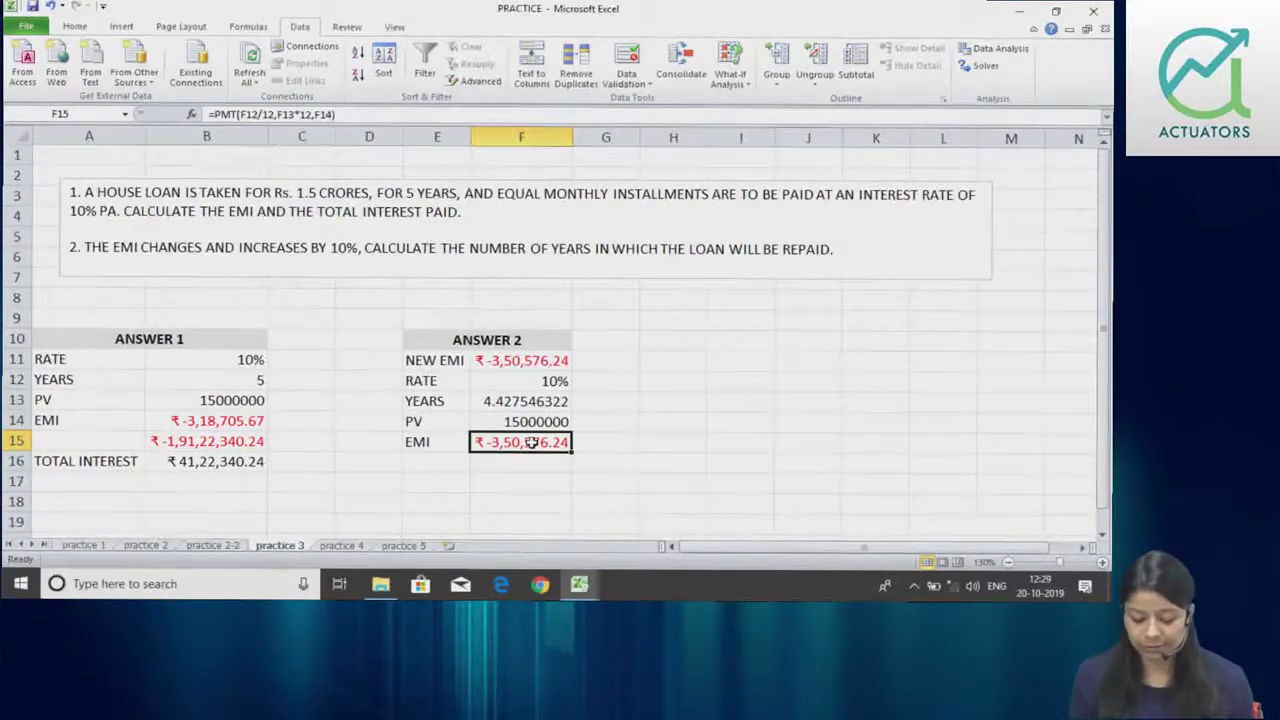
left_click(345, 546)
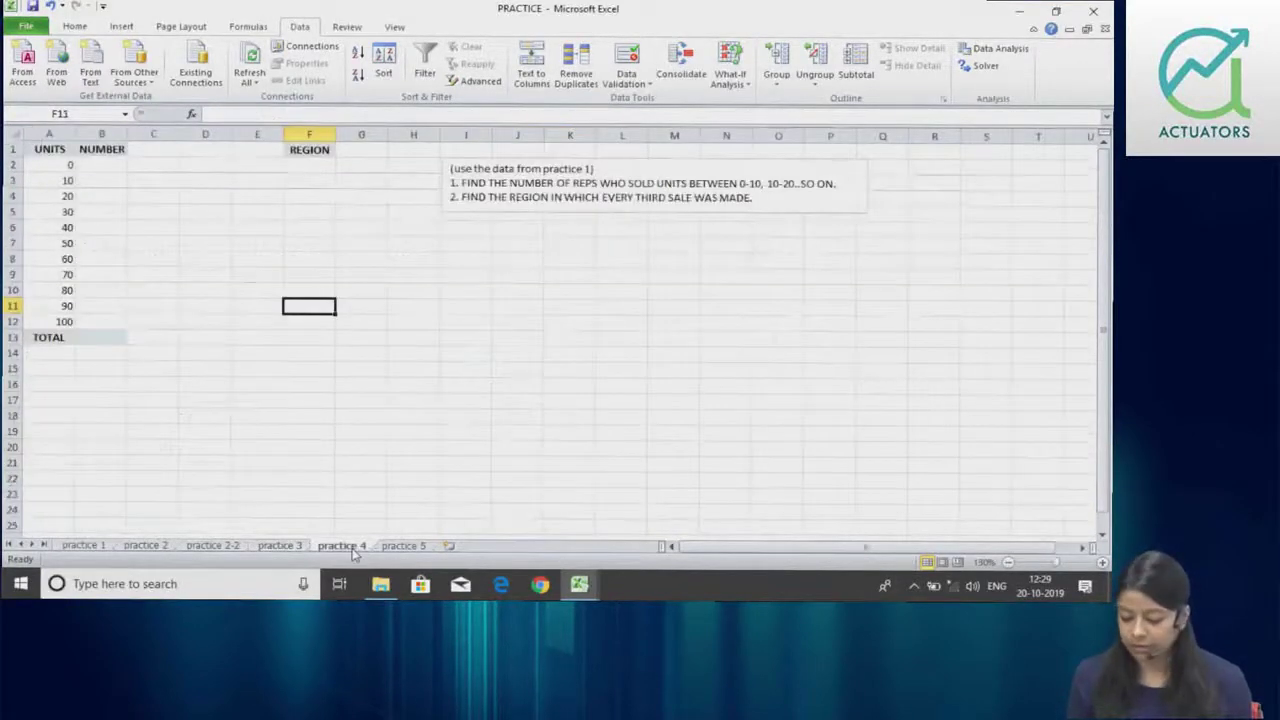
- Zoom in two levels, switch to practice 1 and select Total cell G2
left_click(1101, 562)
left_click(1101, 562)
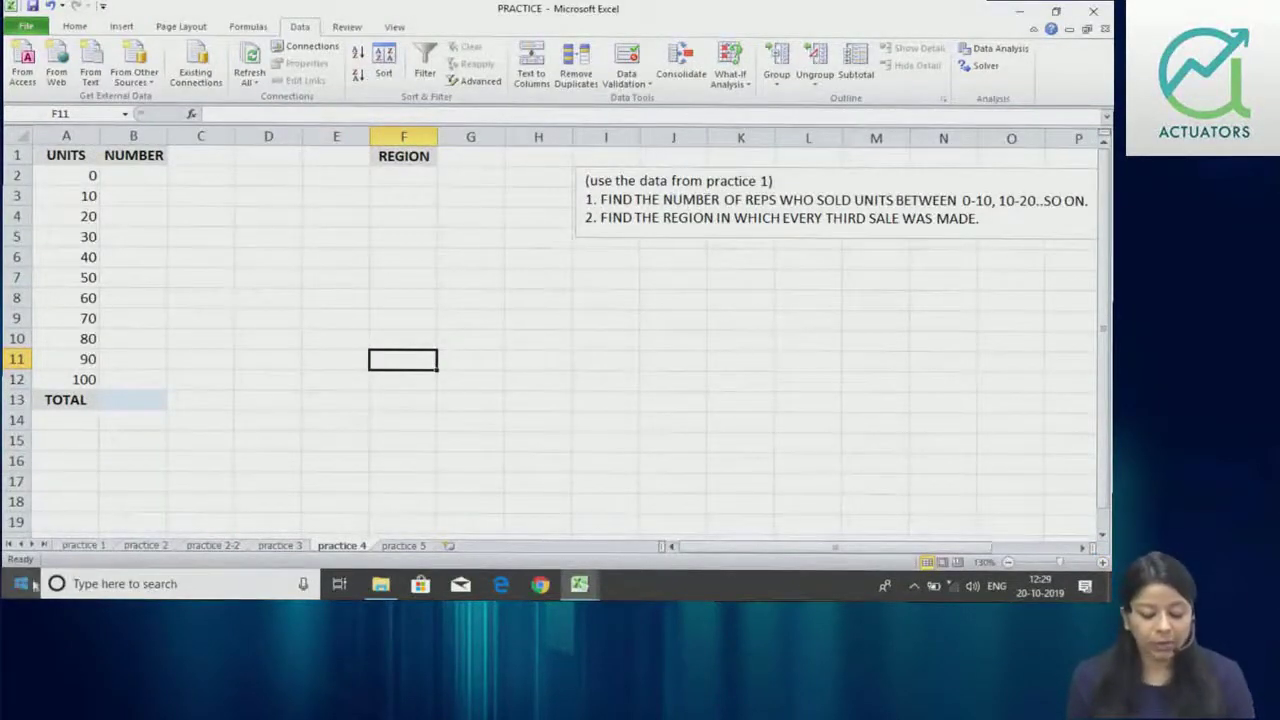
left_click(82, 545)
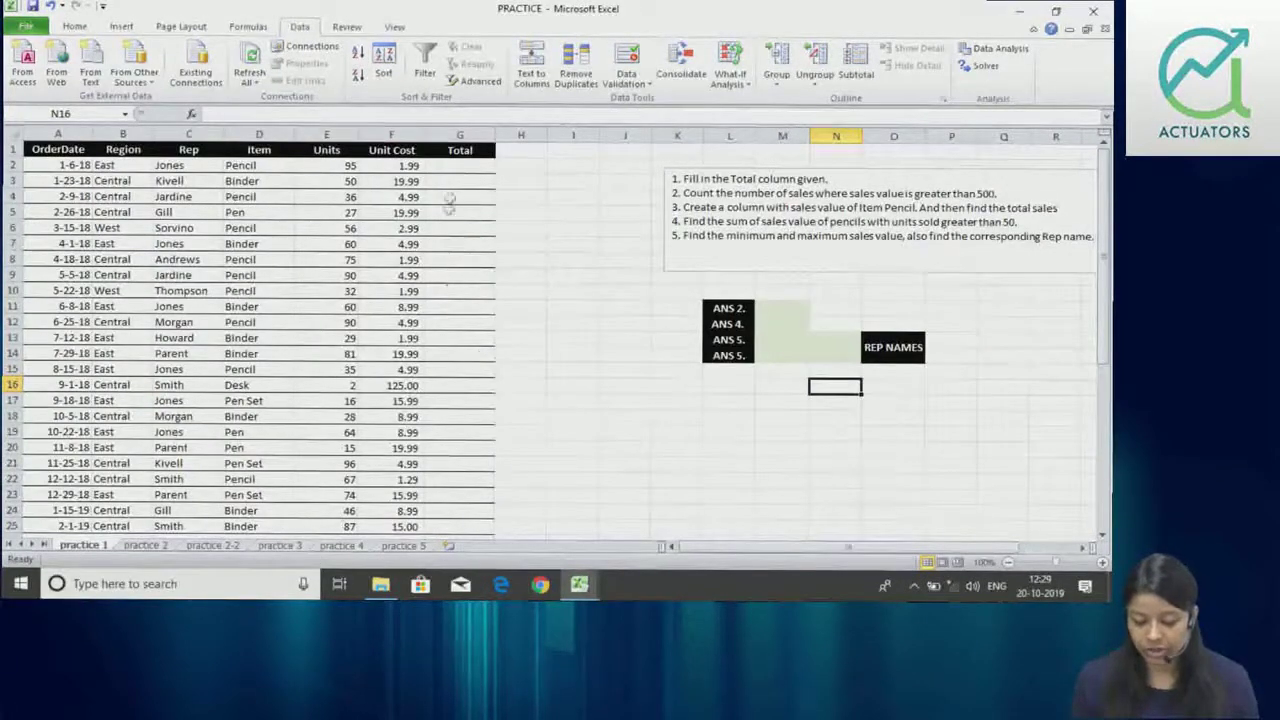
left_click(455, 165)
- Fill practice 1's Total column with =E2*F2 down to G25, then return to practice 4
type("=")
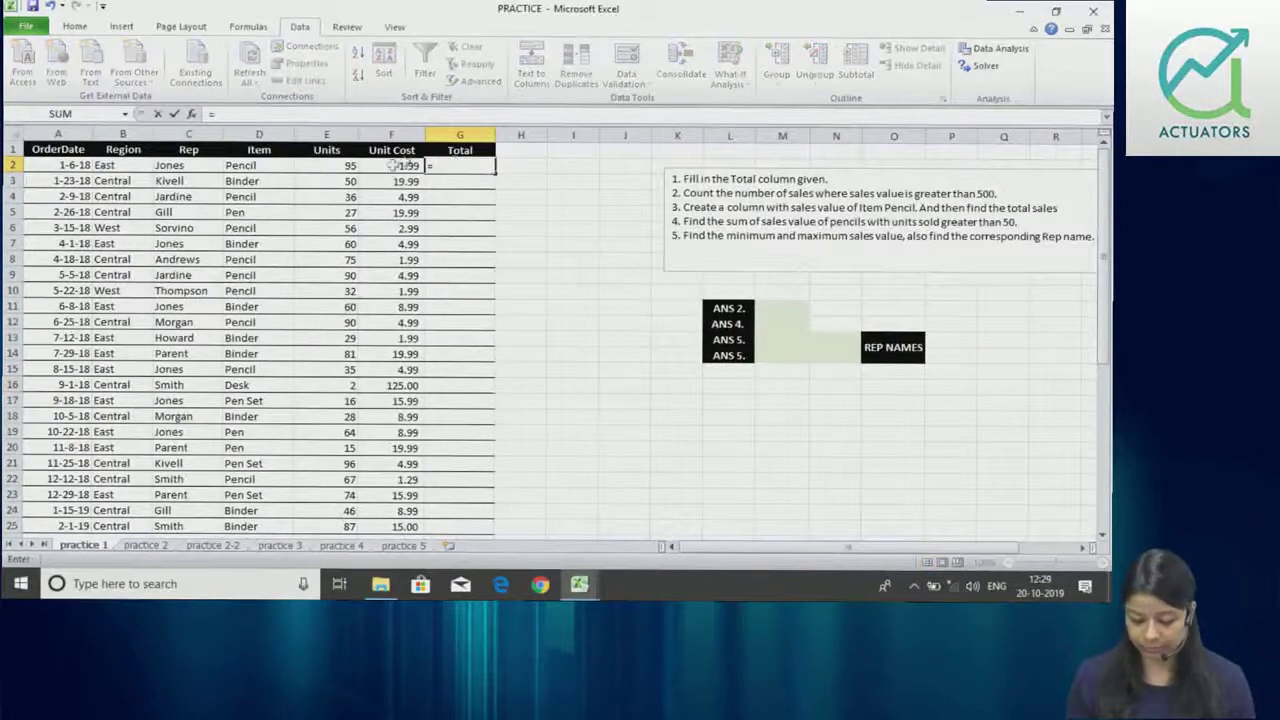
left_click(332, 166)
type("*")
left_click(408, 165)
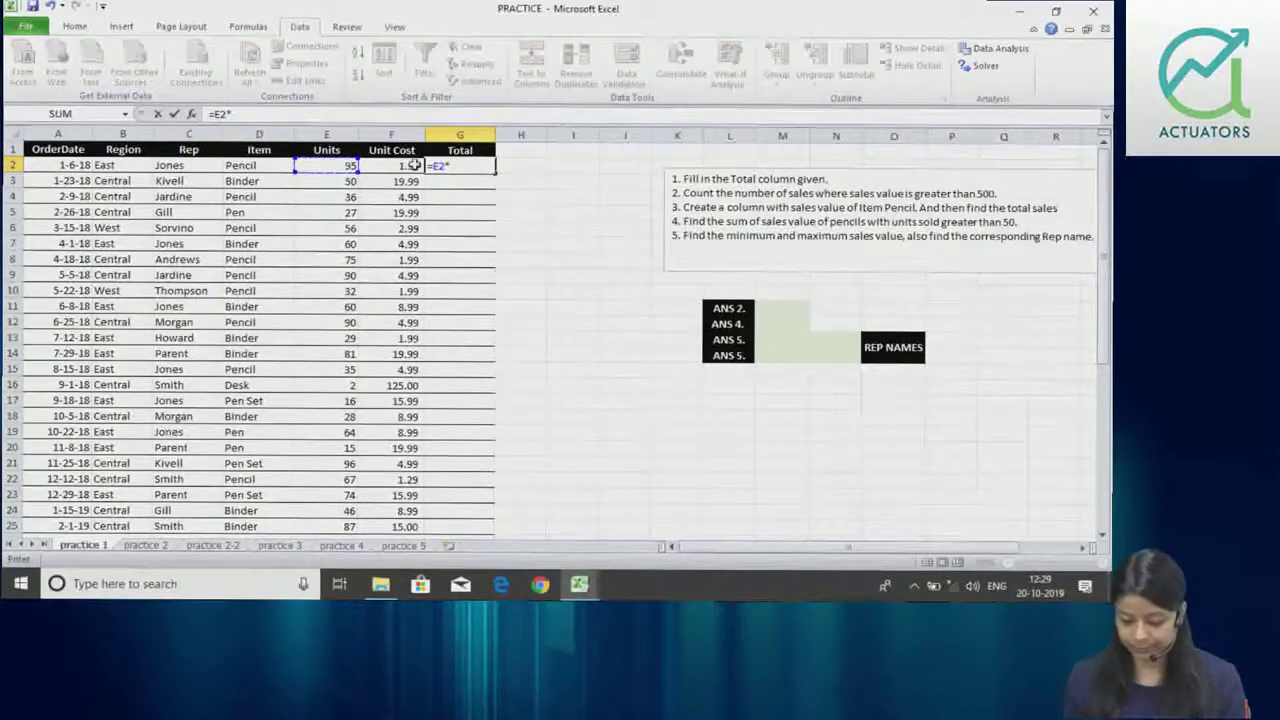
key("Return")
left_click(487, 164)
double_click(494, 173)
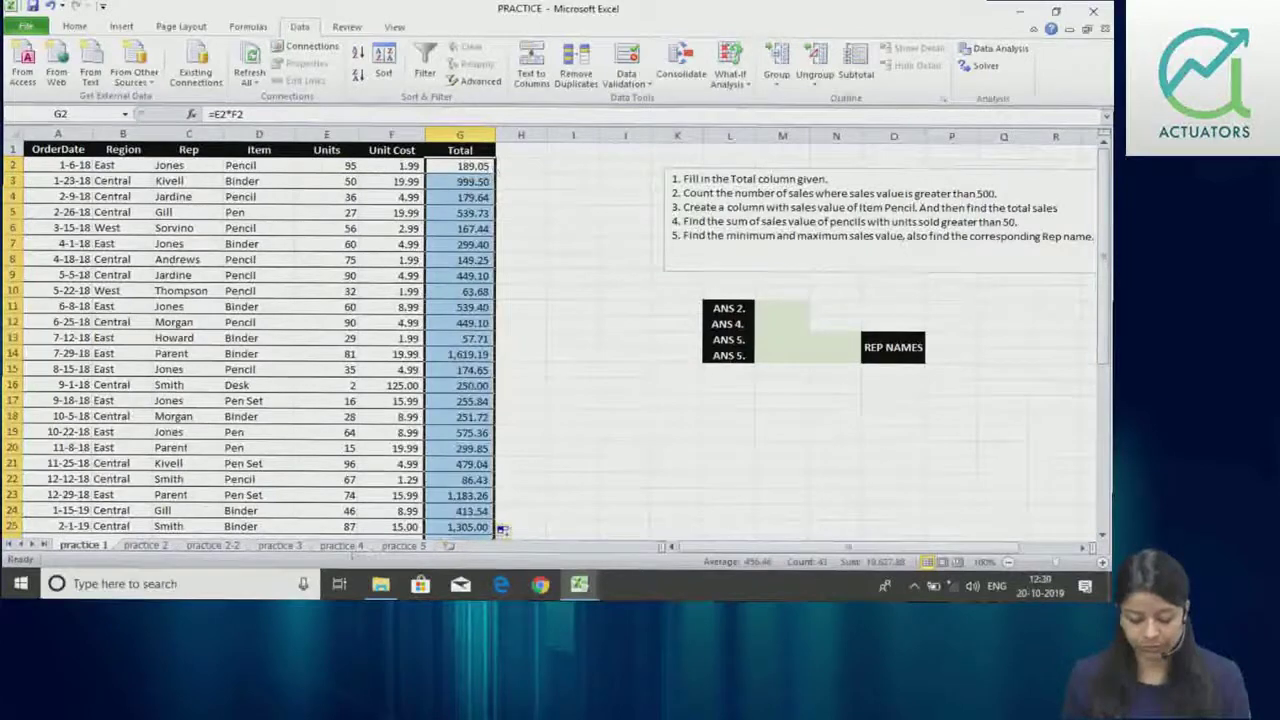
left_click(341, 546)
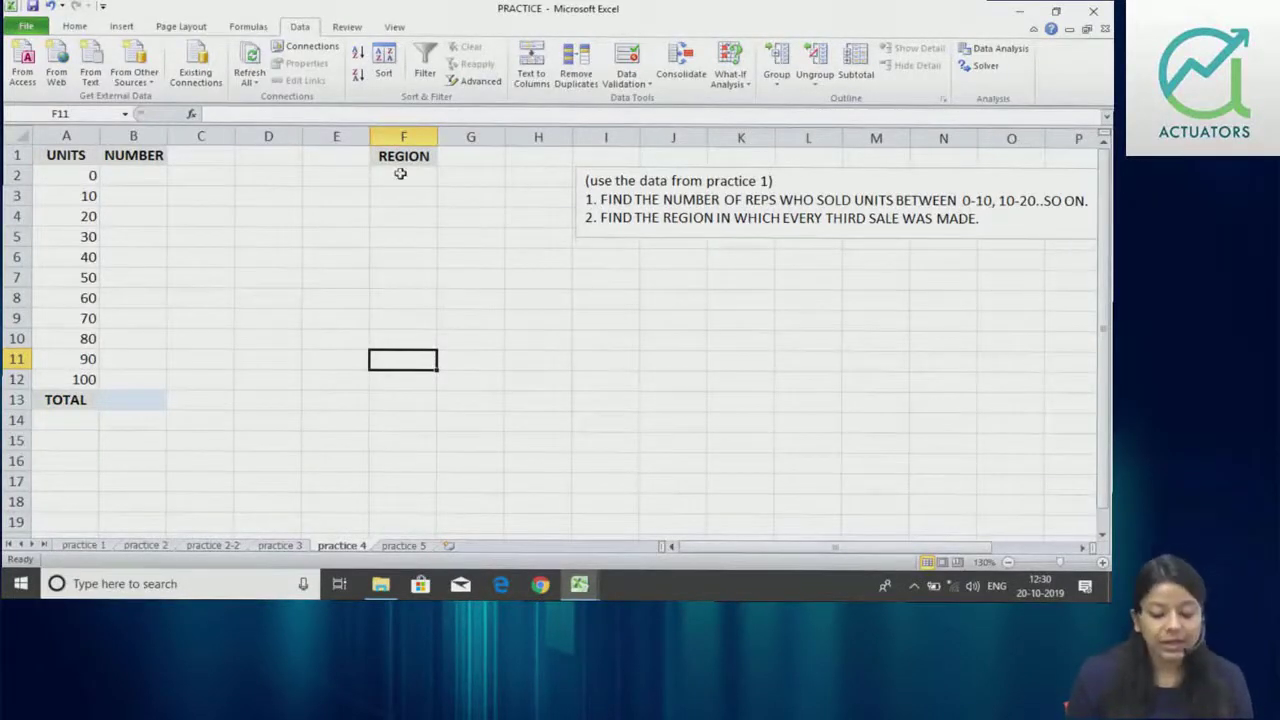
left_click_drag(76, 172, 61, 362)
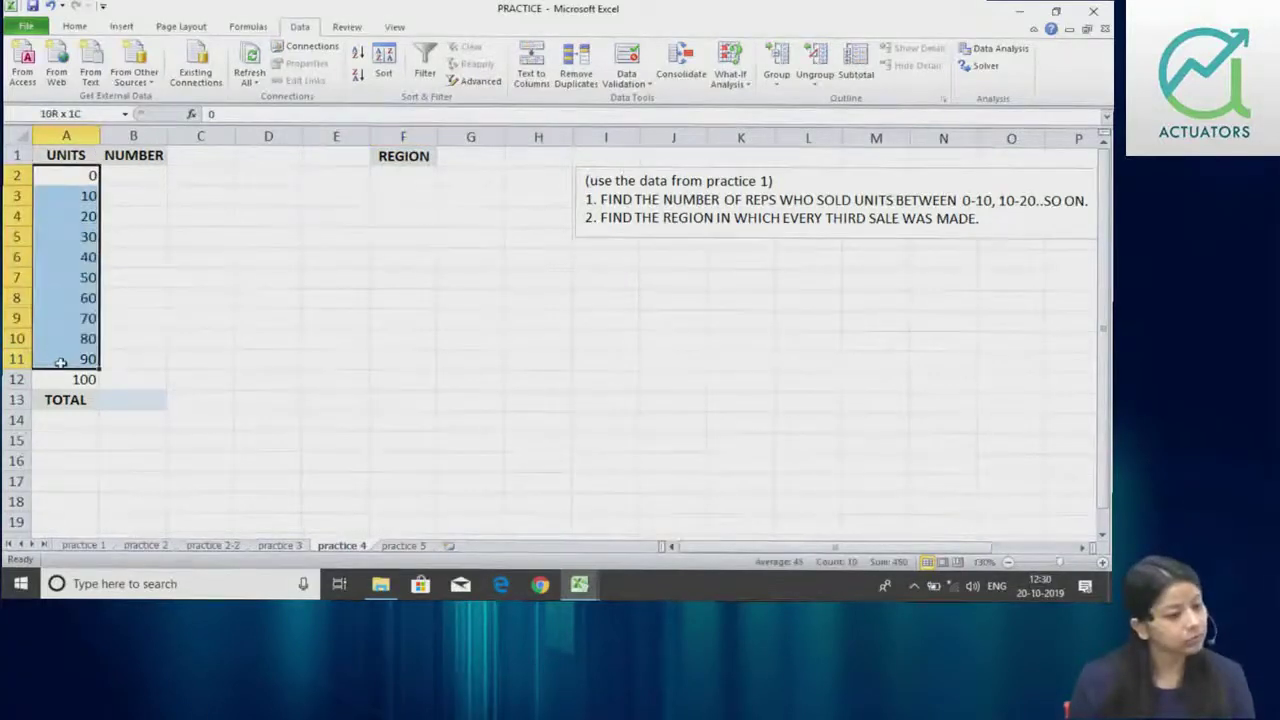
left_click(60, 362)
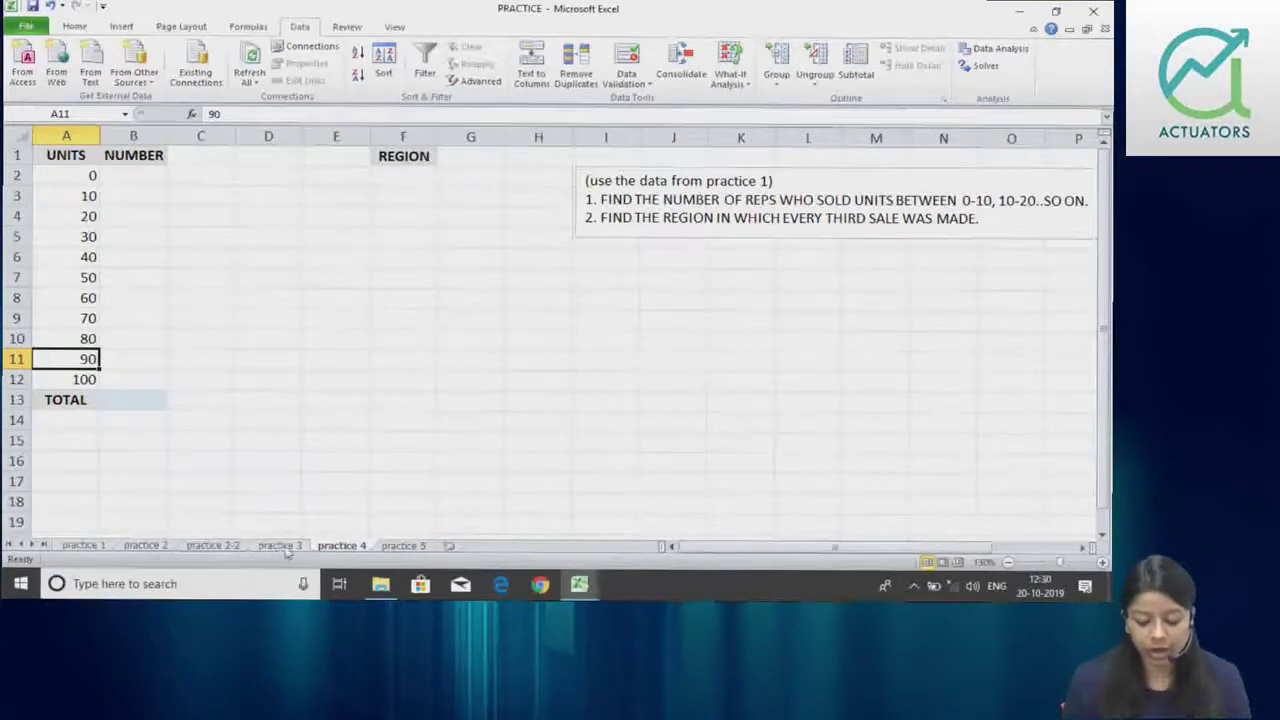
key("ctrl+Page_Up")
key("ctrl+Page_Up")
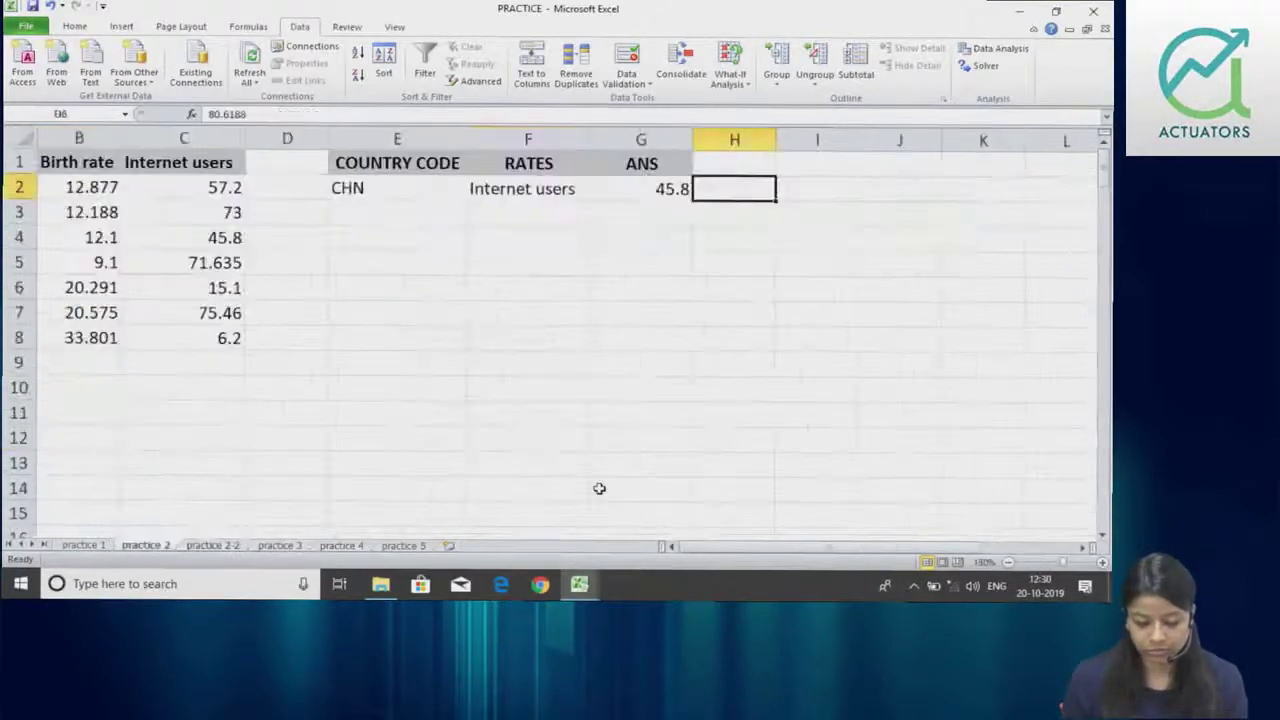
key("ctrl+Page_Up")
key("ctrl+Page_Up")
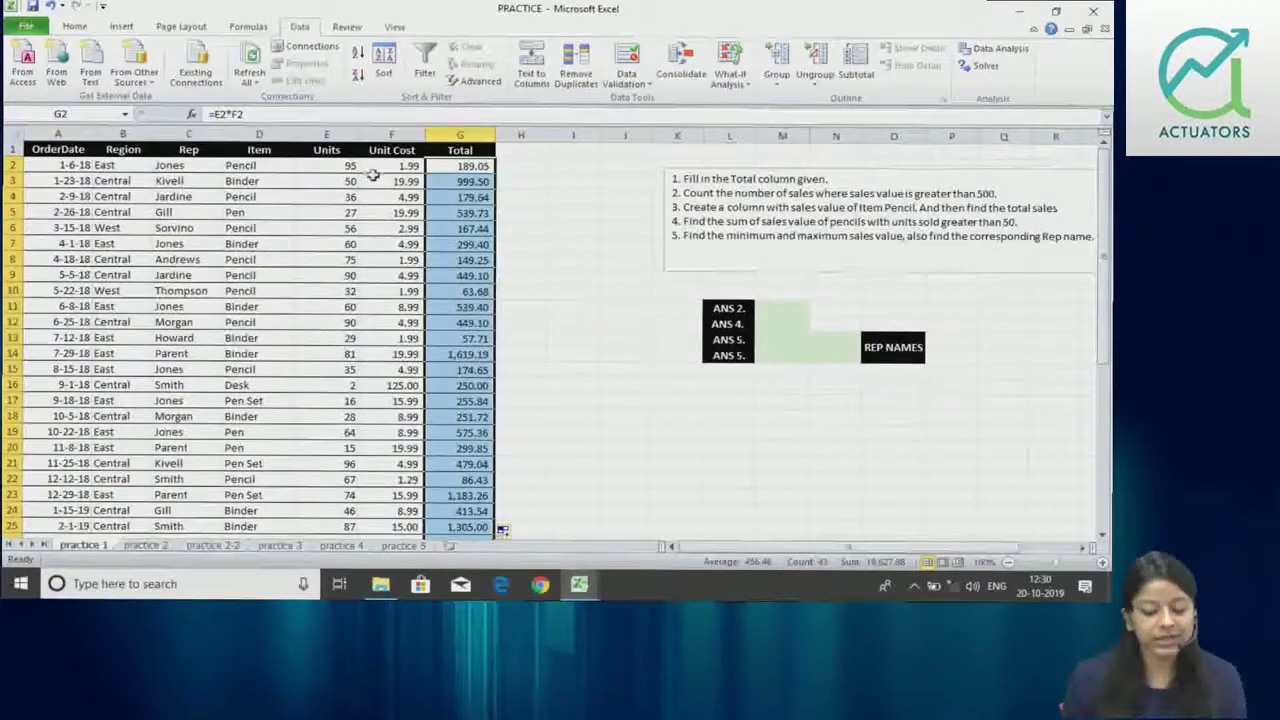
left_click(342, 180)
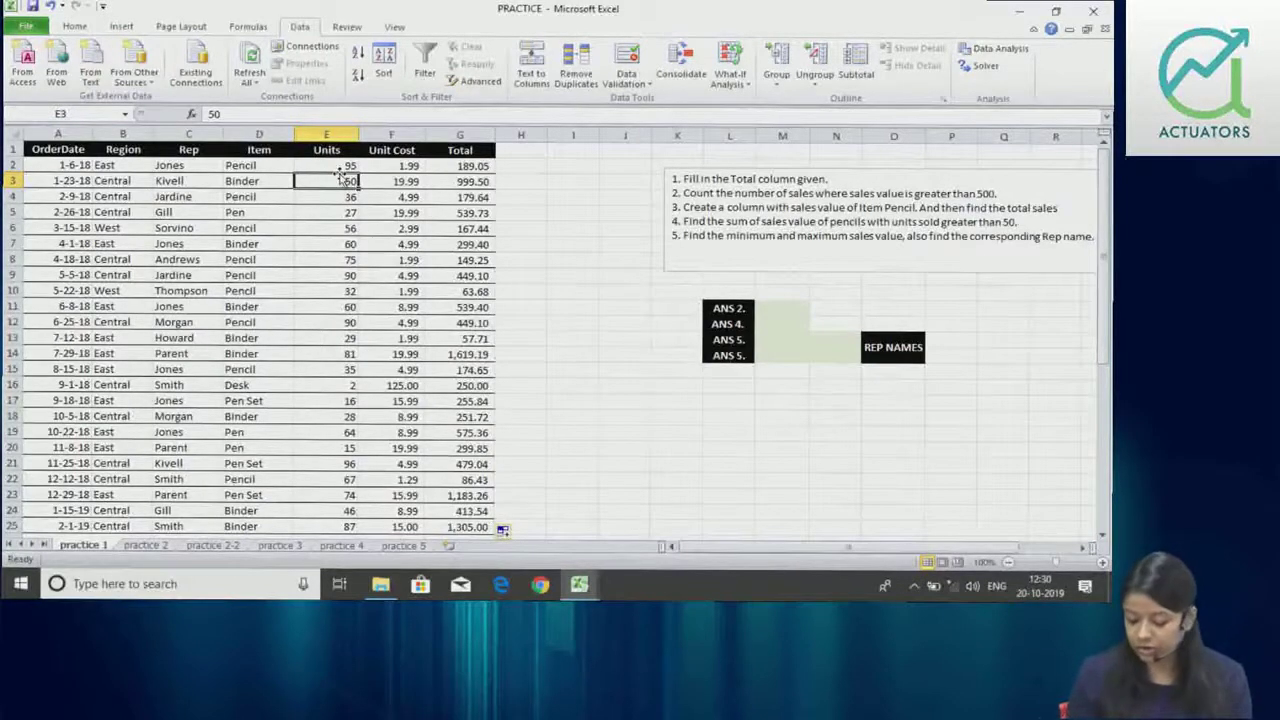
key("ctrl+Page_Down")
key("ctrl+Page_Down")
key("ctrl+Page_Down")
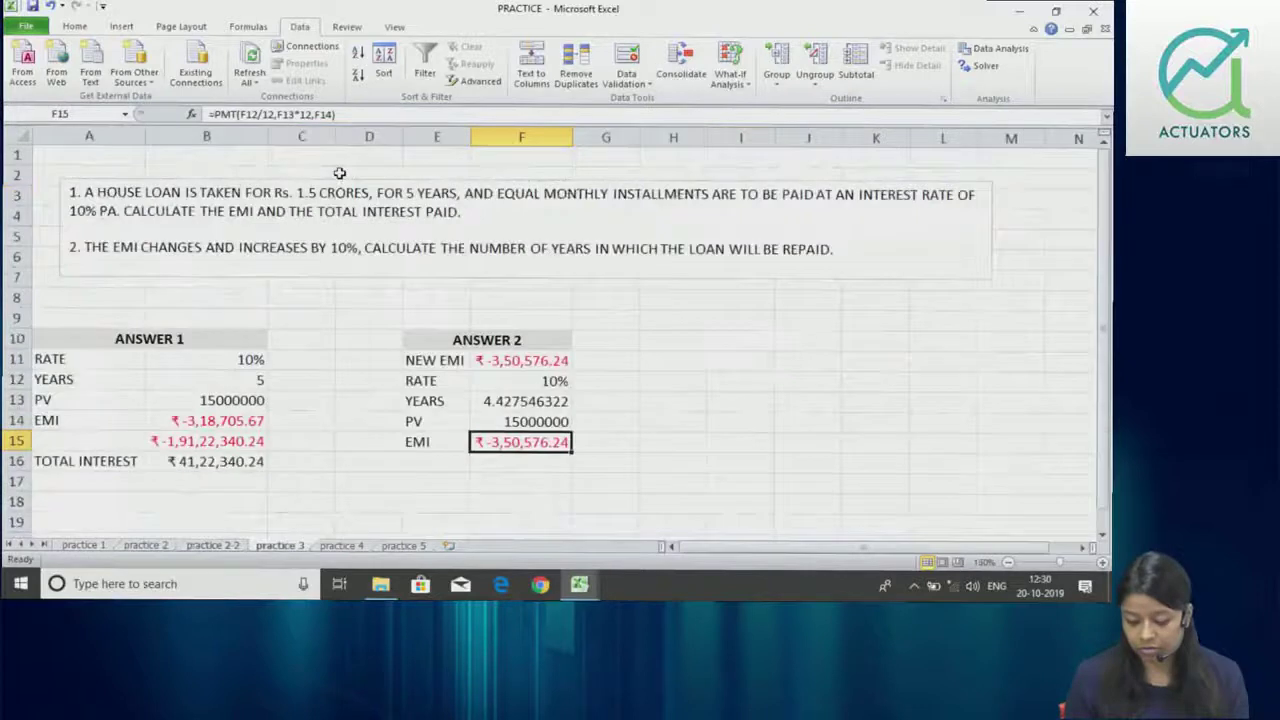
key("ctrl+Page_Down")
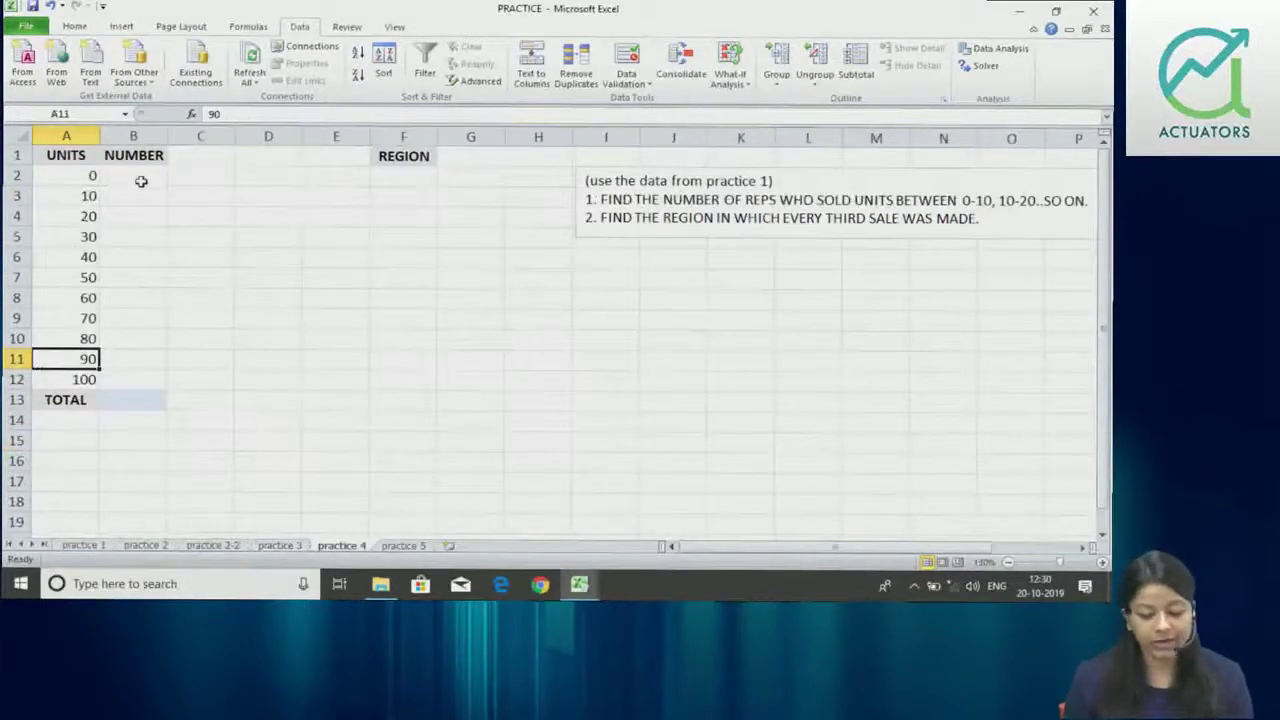
left_click_drag(141, 179, 143, 380)
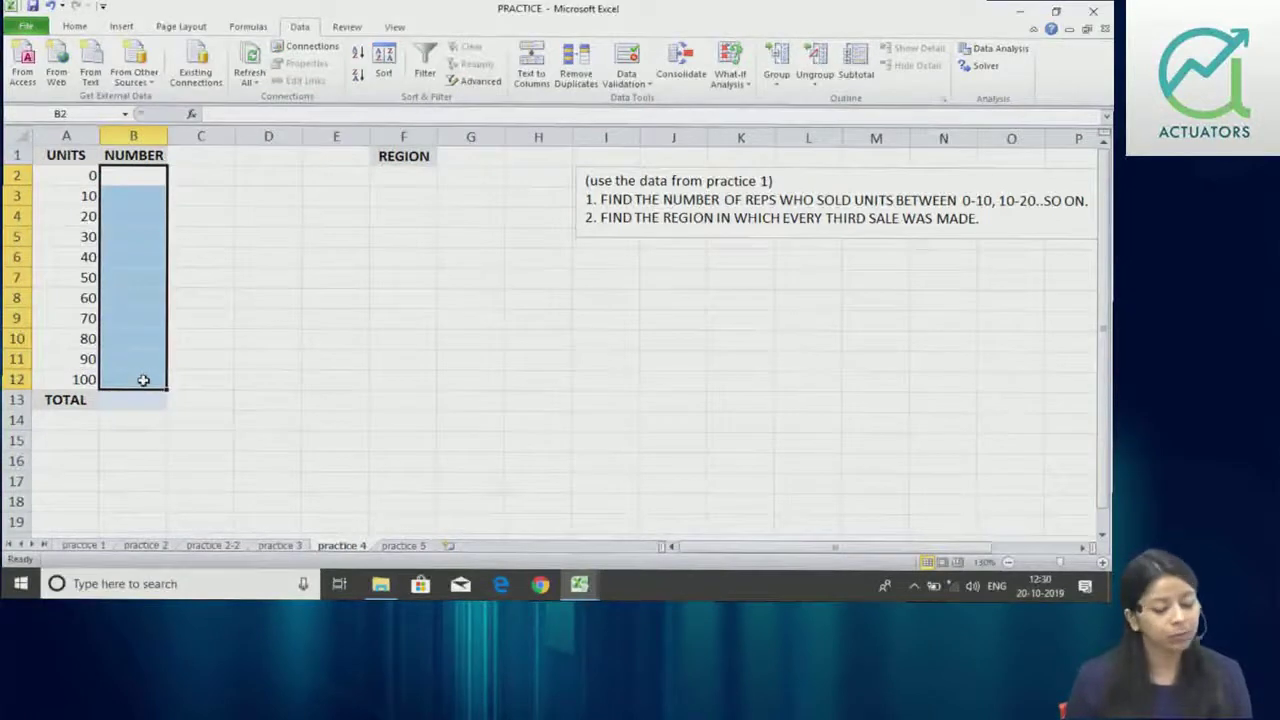
- Array-enter =FREQUENCY('practice 1'!E2:E44,'practice 4'!A2:A12) into B2:B12
left_click(246, 113)
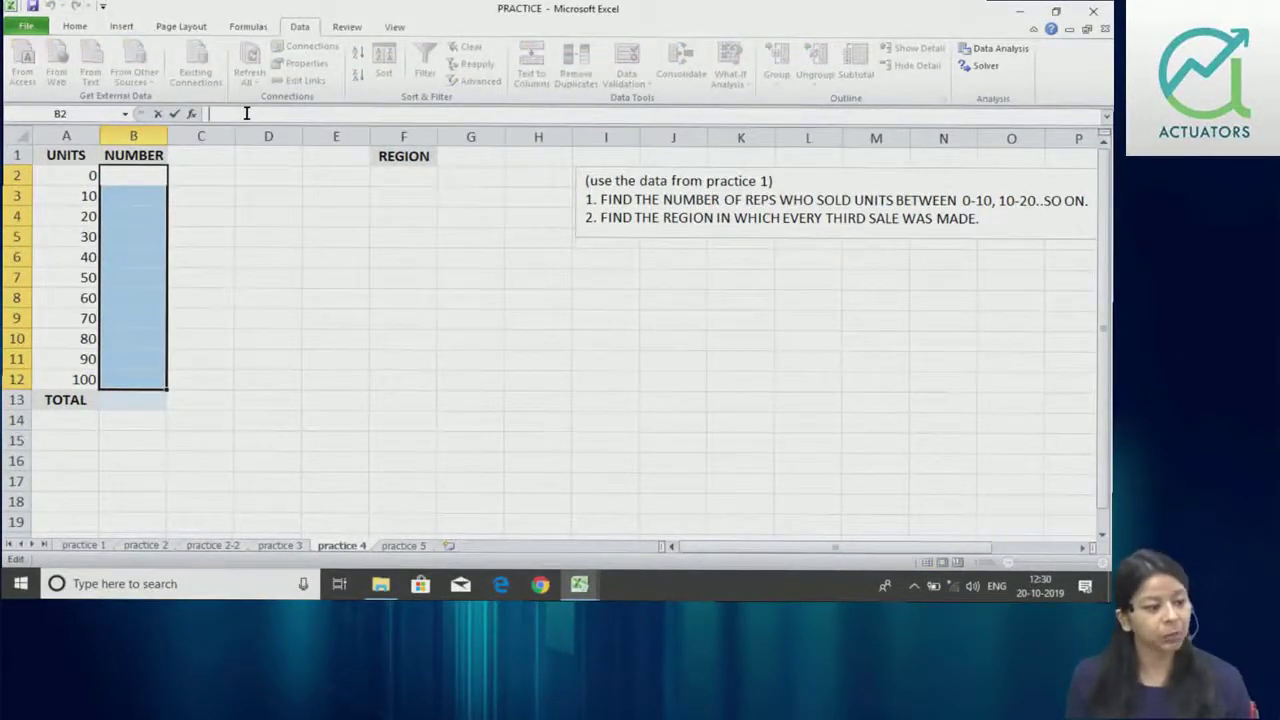
type("=FREQUENCY(")
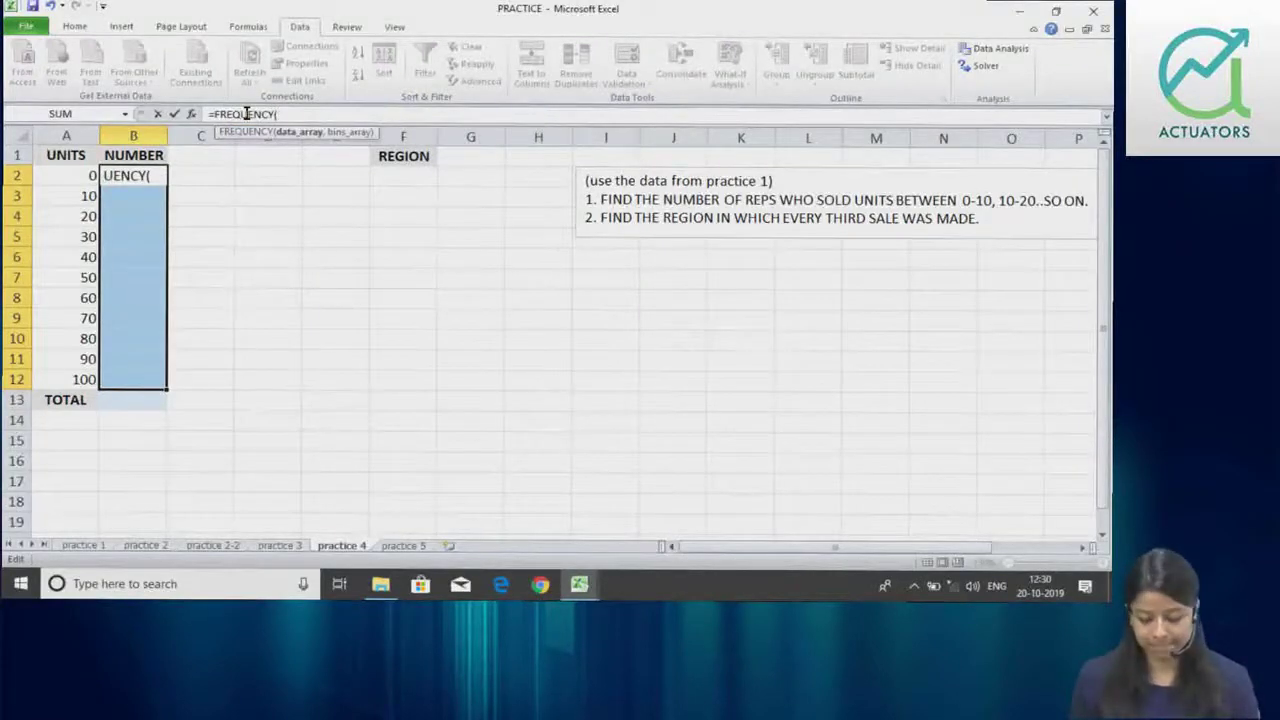
key("ctrl+Page_Up")
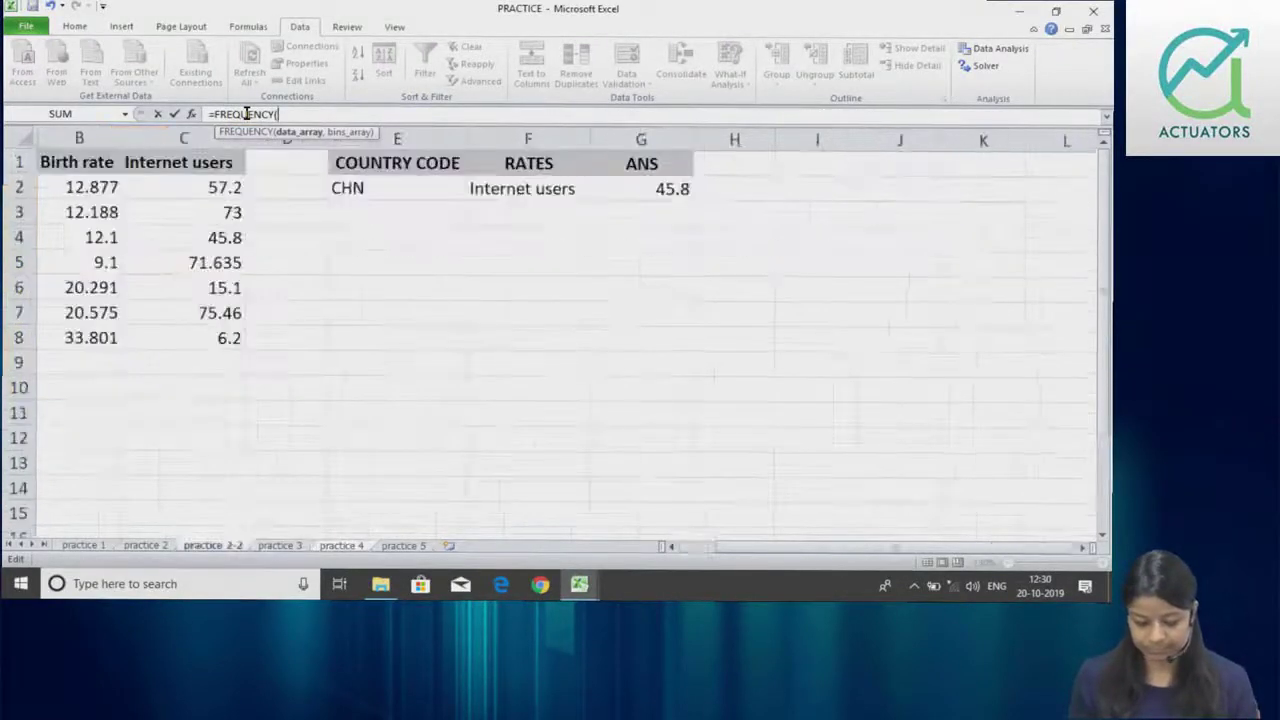
key("ctrl+Page_Up")
key("ctrl+Page_Up")
key("ctrl+Page_Up")
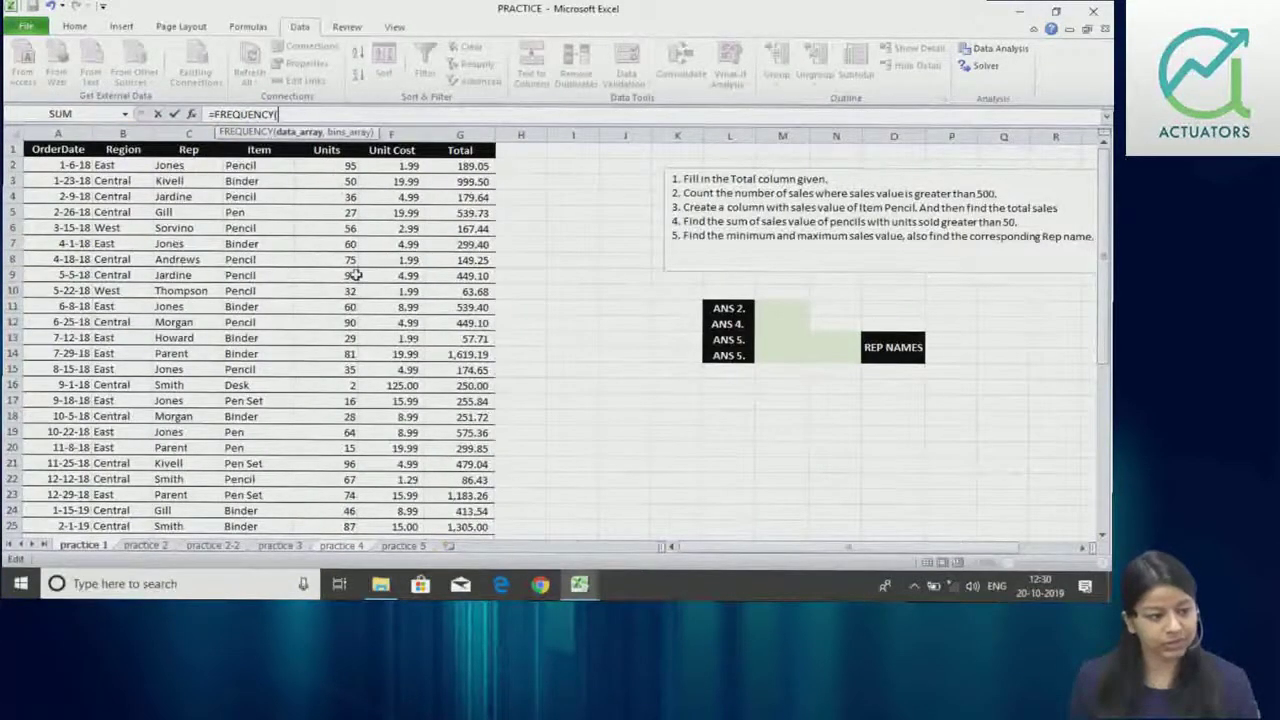
left_click(329, 165)
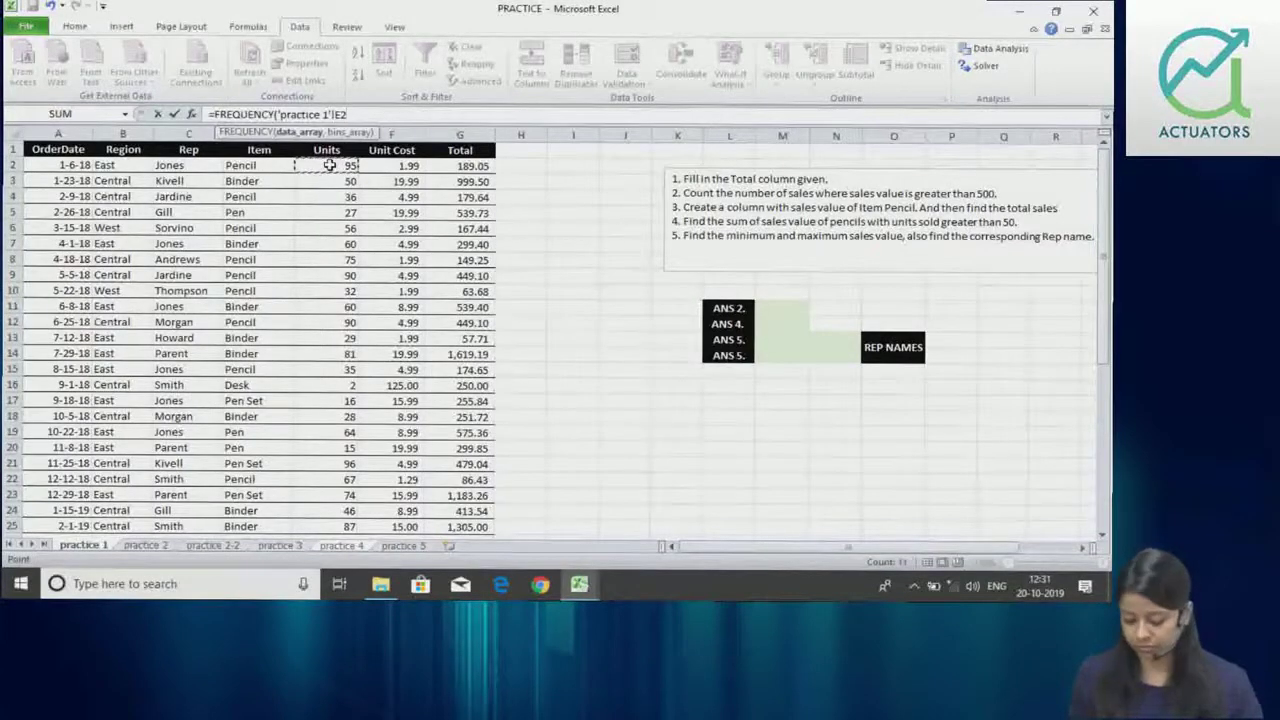
key("ctrl+shift+Down")
type(":E44,")
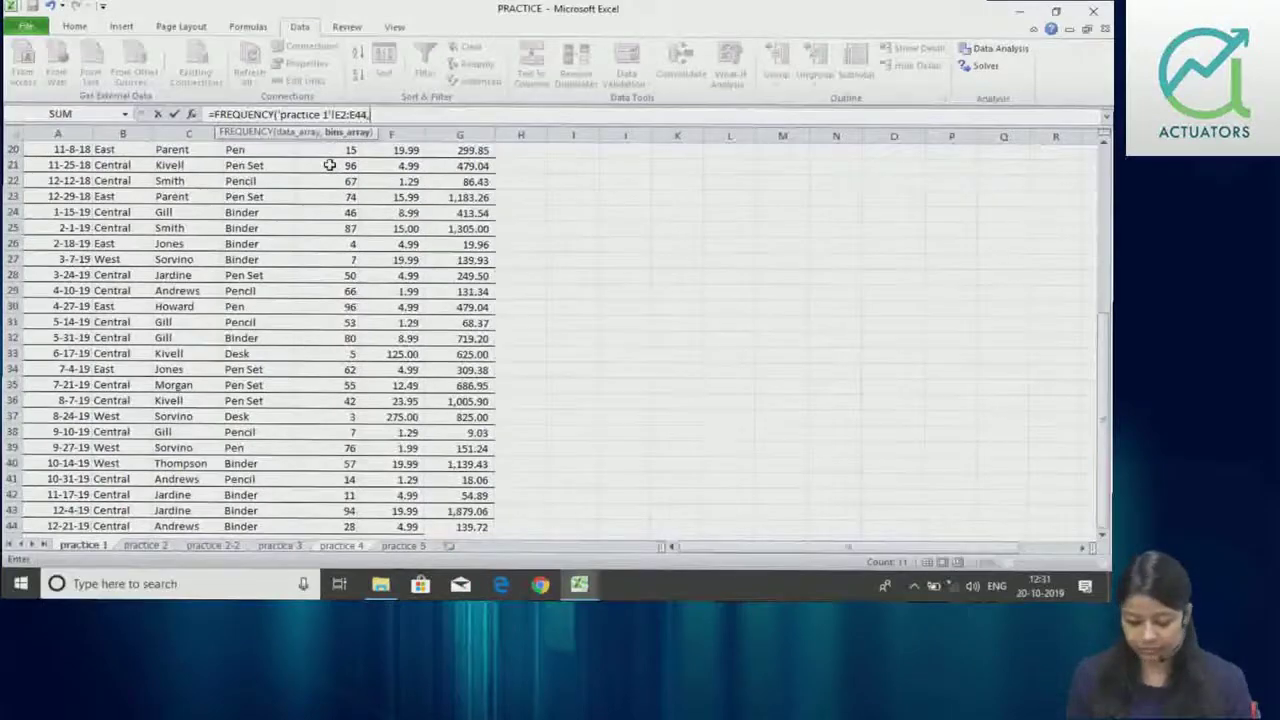
key("ctrl+Page_Down")
key("ctrl+Page_Down")
key("ctrl+Page_Down")
key("ctrl+Page_Down")
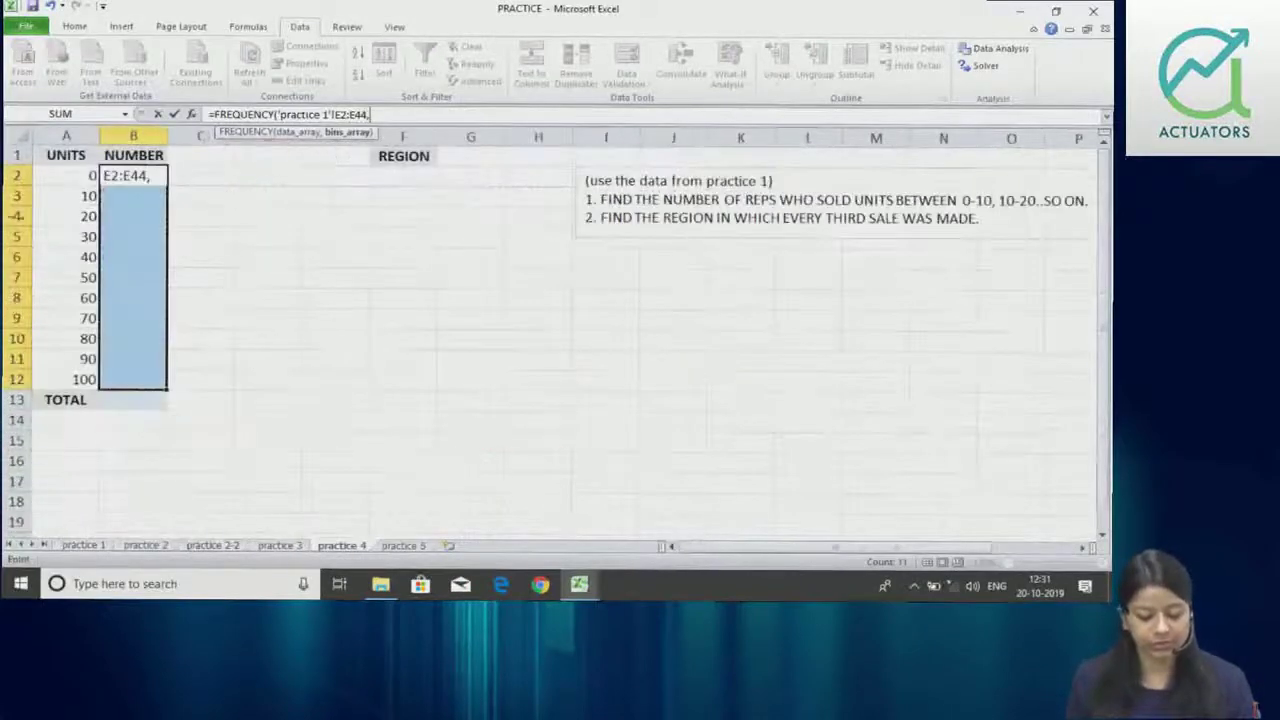
left_click_drag(77, 174, 75, 372)
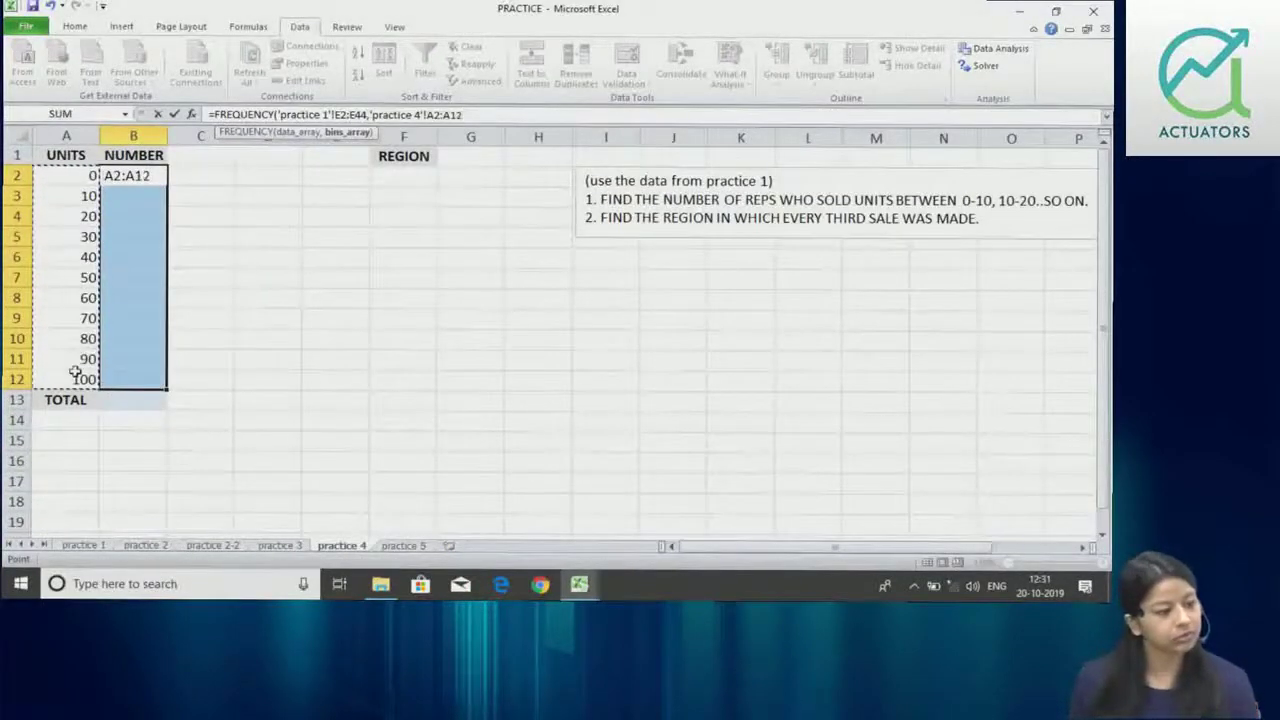
type(")")
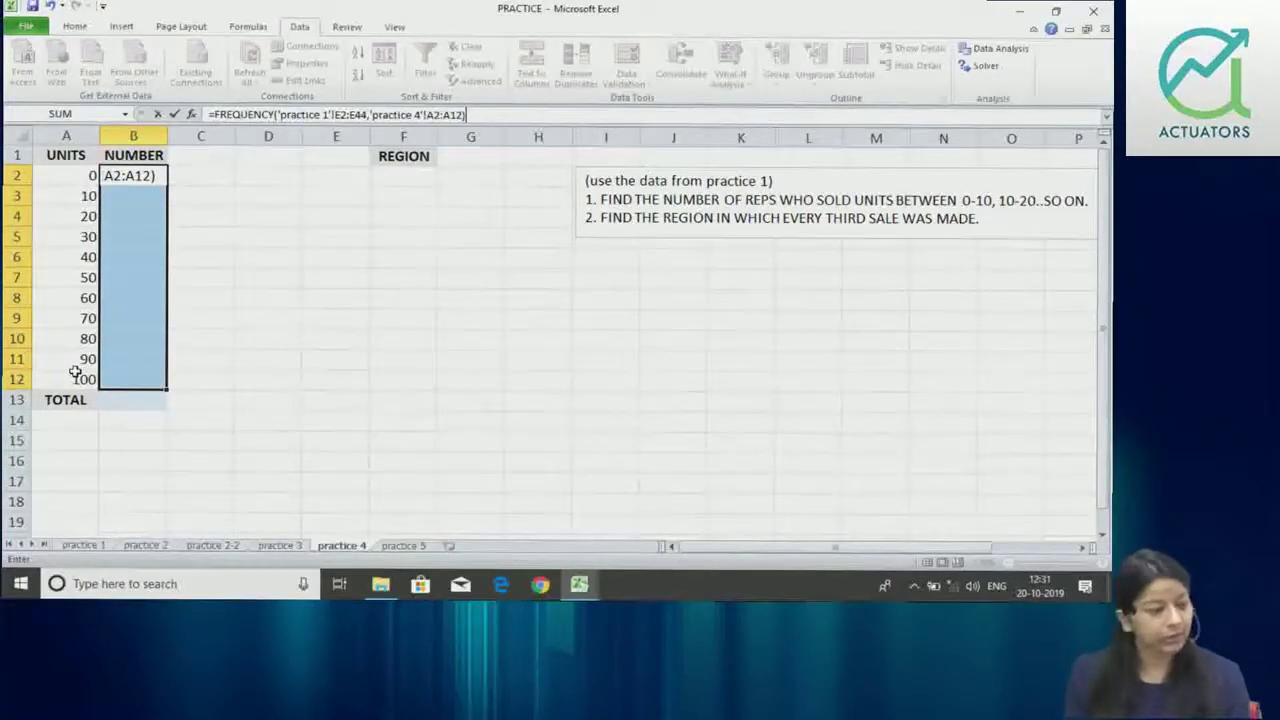
key("ctrl+shift+Return")
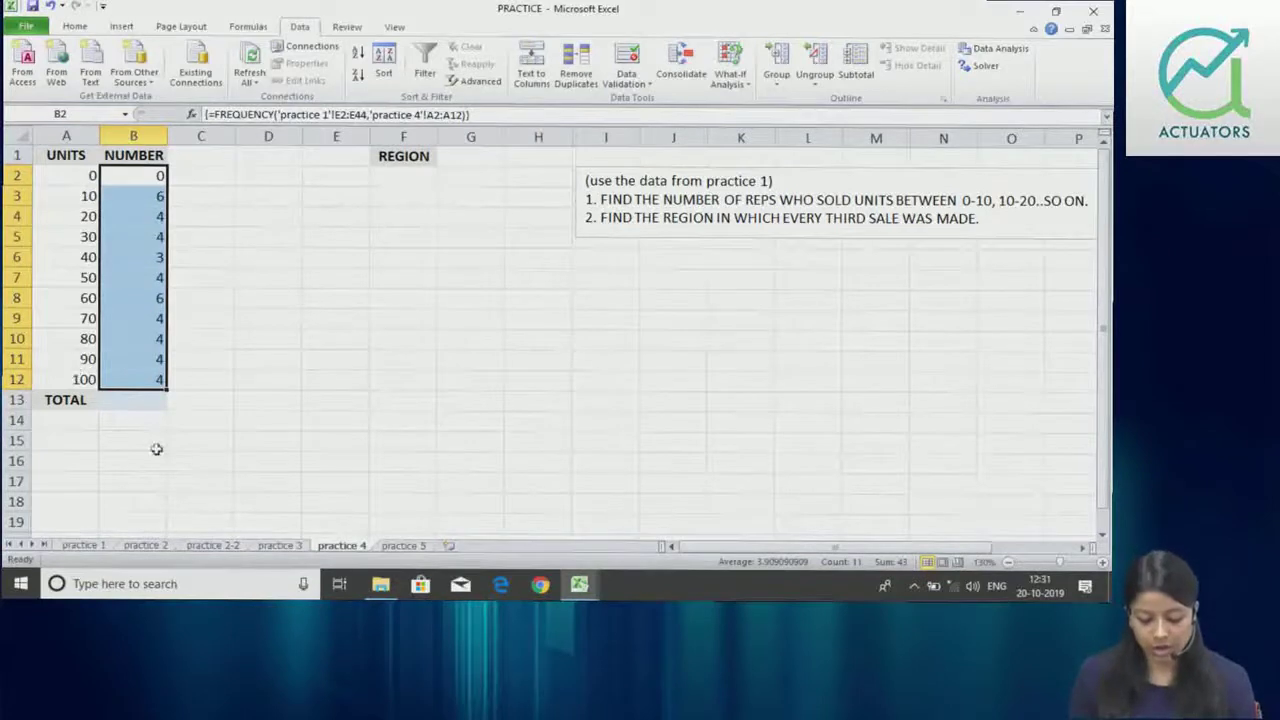
left_click(148, 401)
- Enter =SUM(B2:B12) in B13 for a total of 43 and inspect the counts
type("=SUM(")
left_click_drag(168, 174, 152, 384)
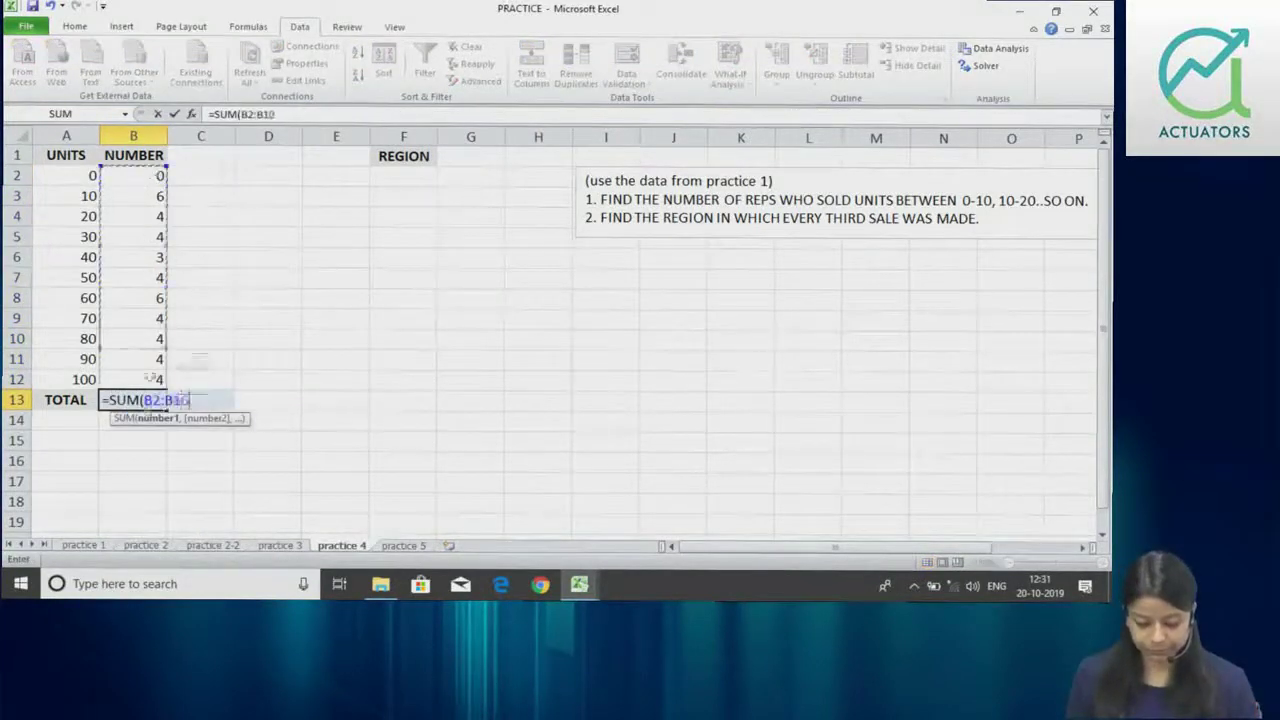
key("Return")
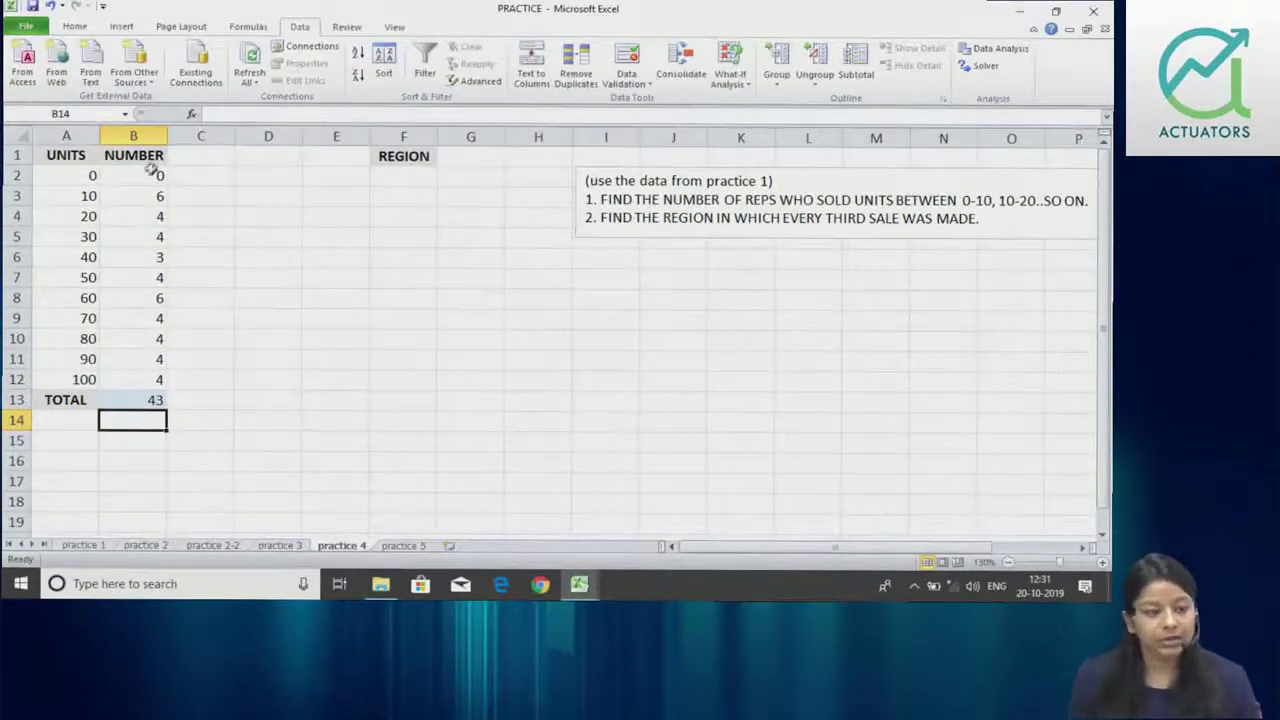
left_click_drag(152, 175, 157, 381)
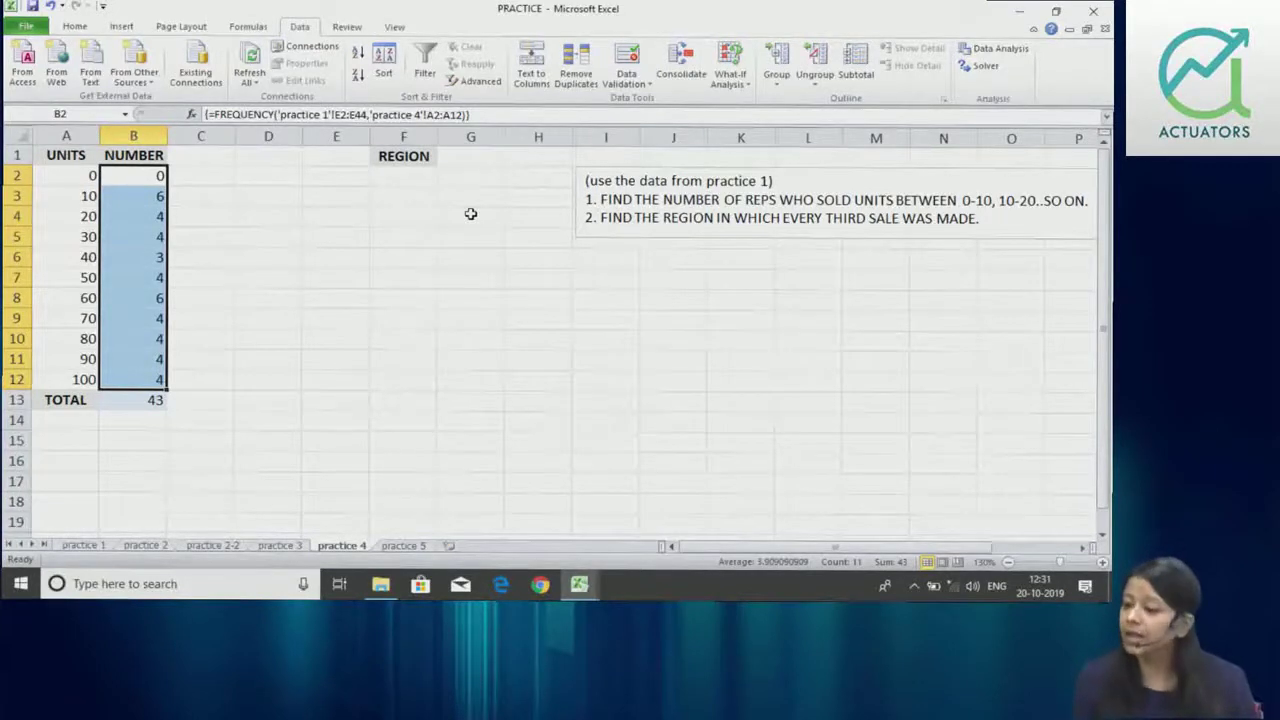
left_click_drag(196, 178, 208, 376)
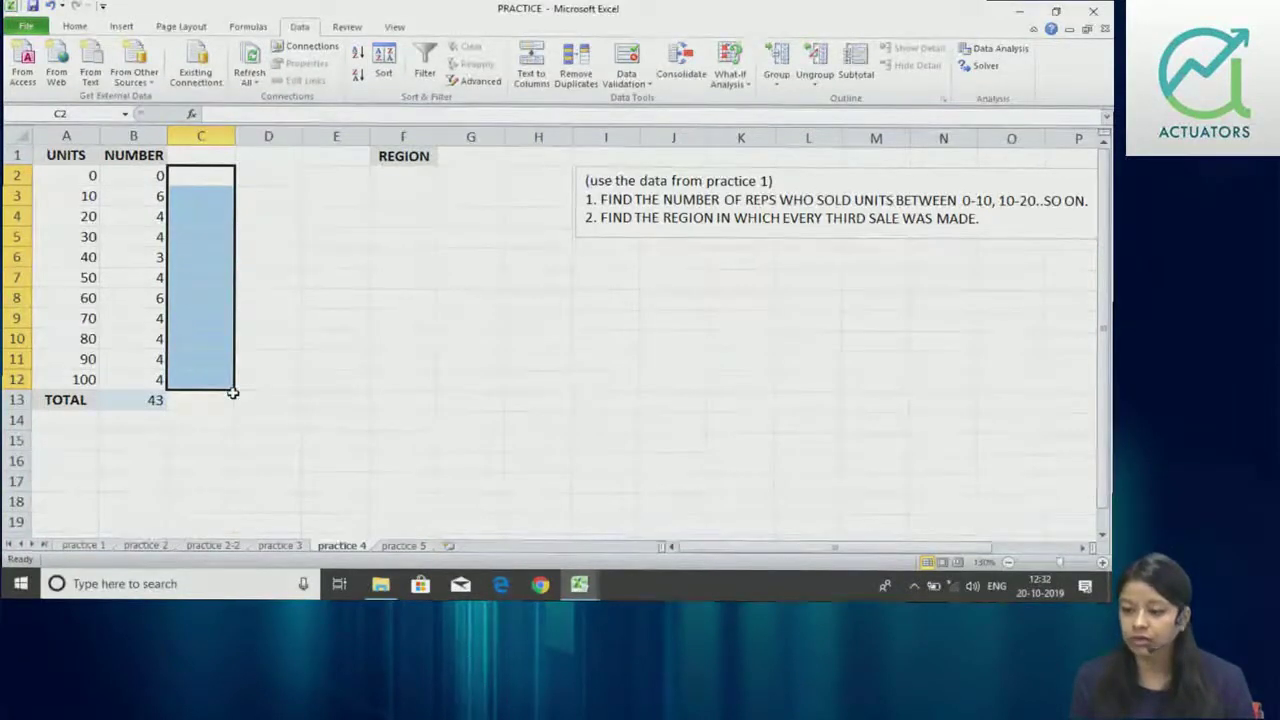
left_click(280, 119)
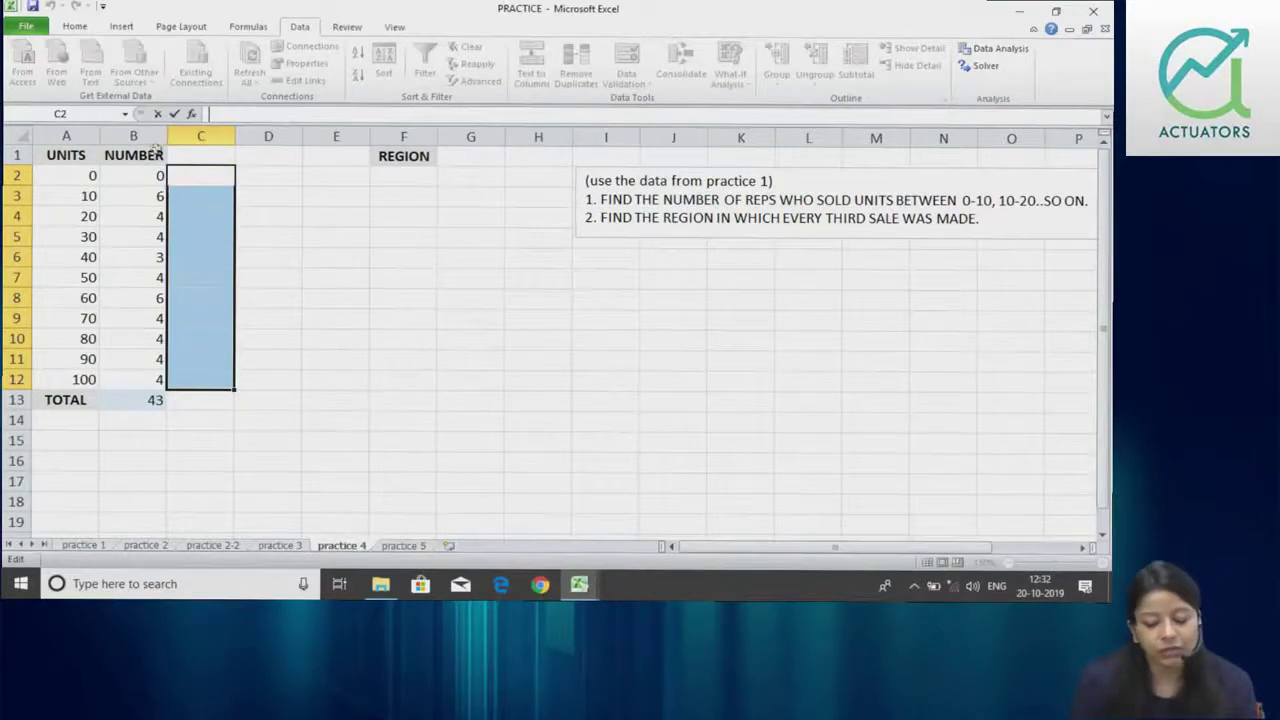
left_click(157, 174)
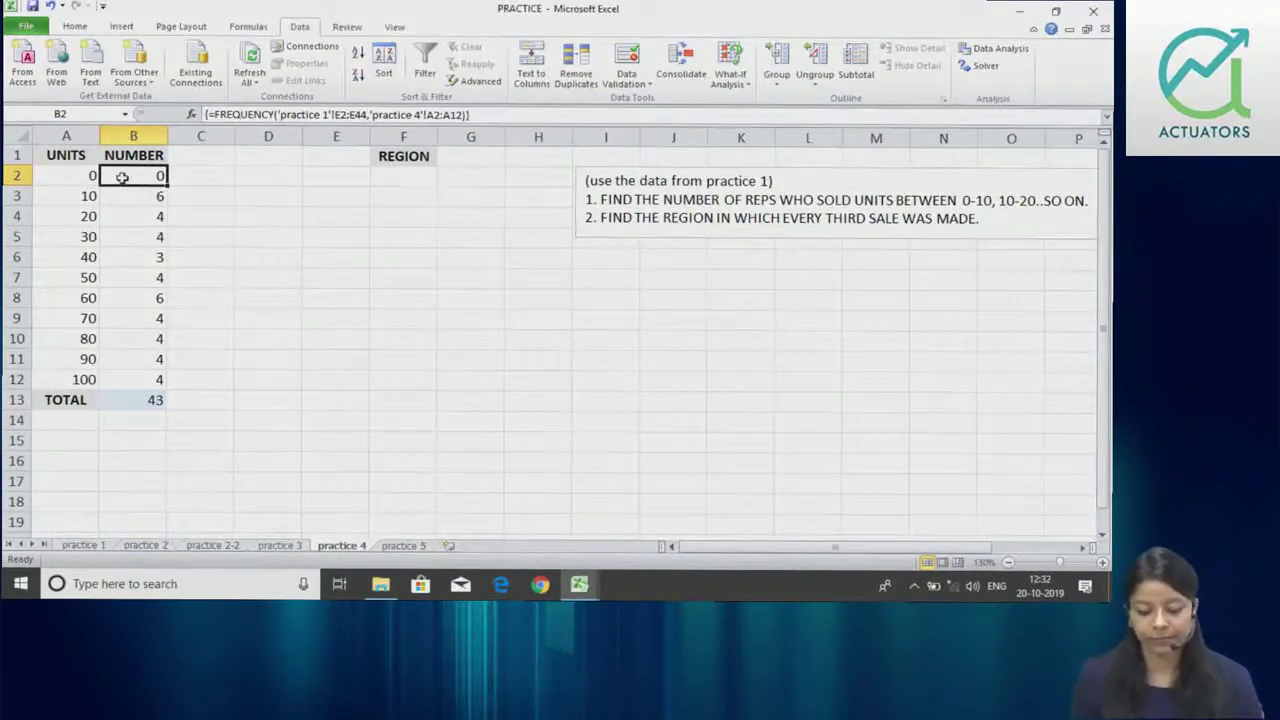
left_click_drag(123, 176, 120, 383)
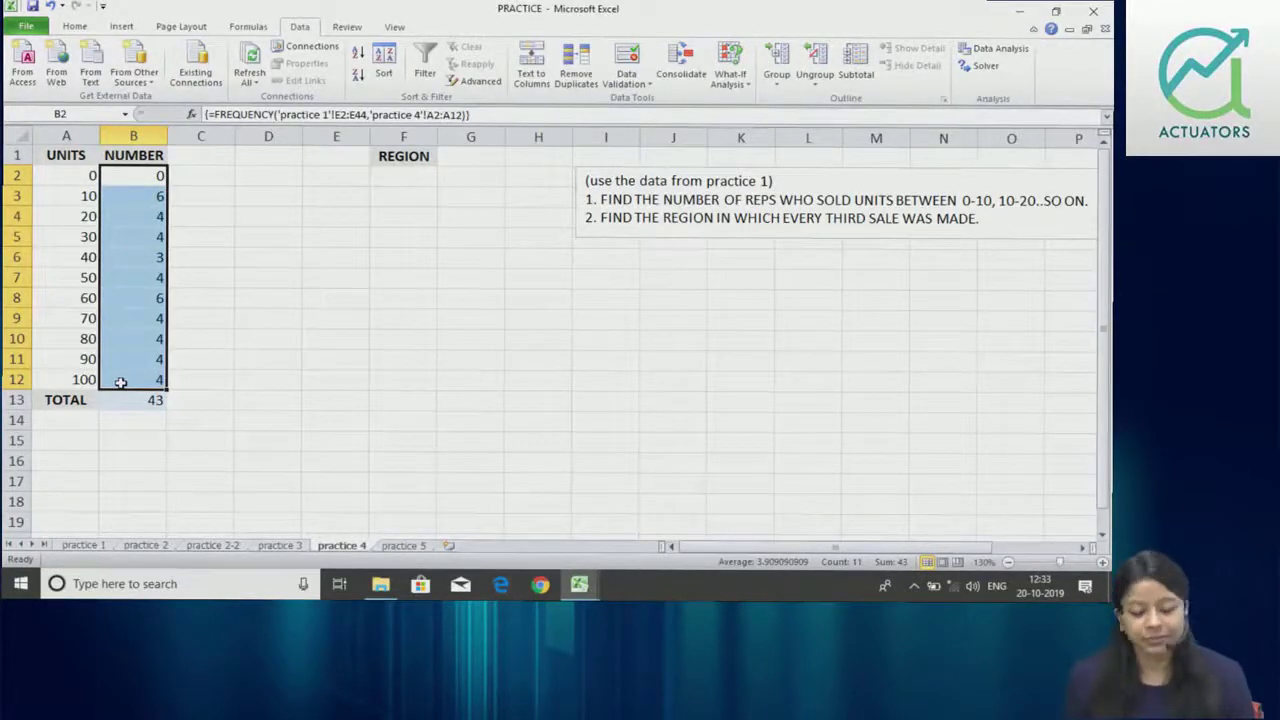
- Look over the practice 1 and practice 5 sheets, then select E2 on practice 4
left_click(608, 202)
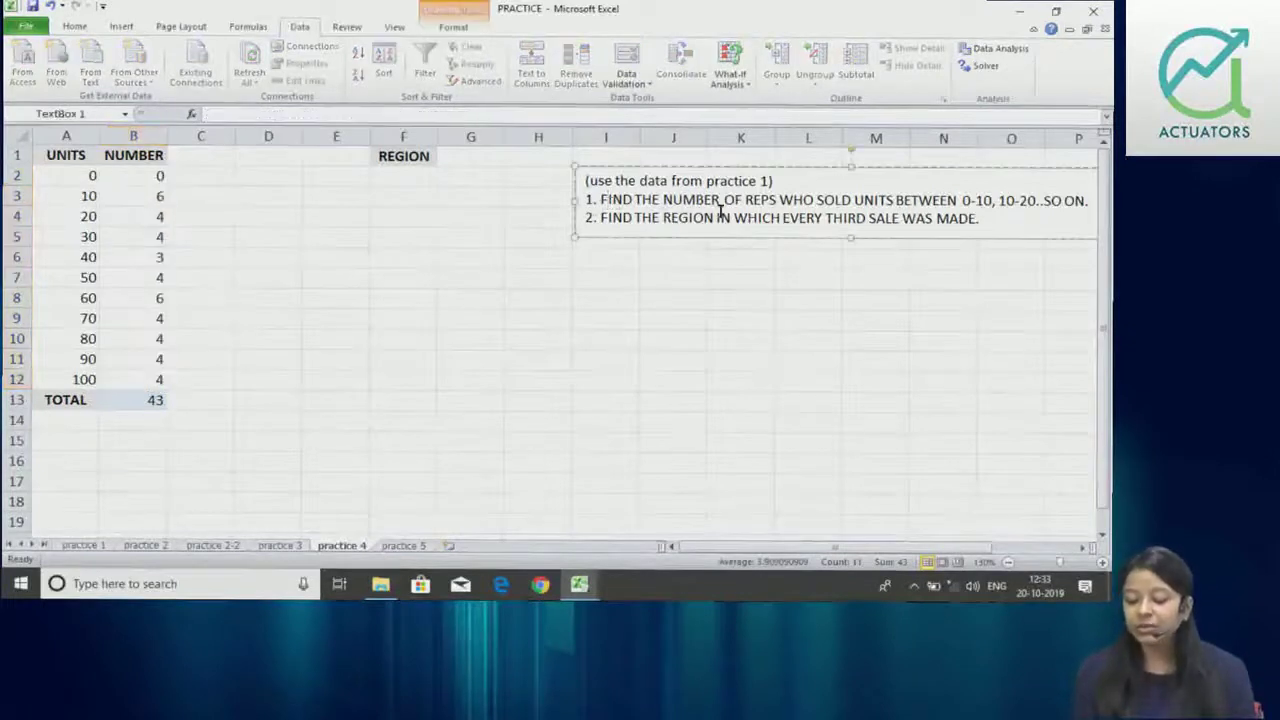
left_click(820, 357)
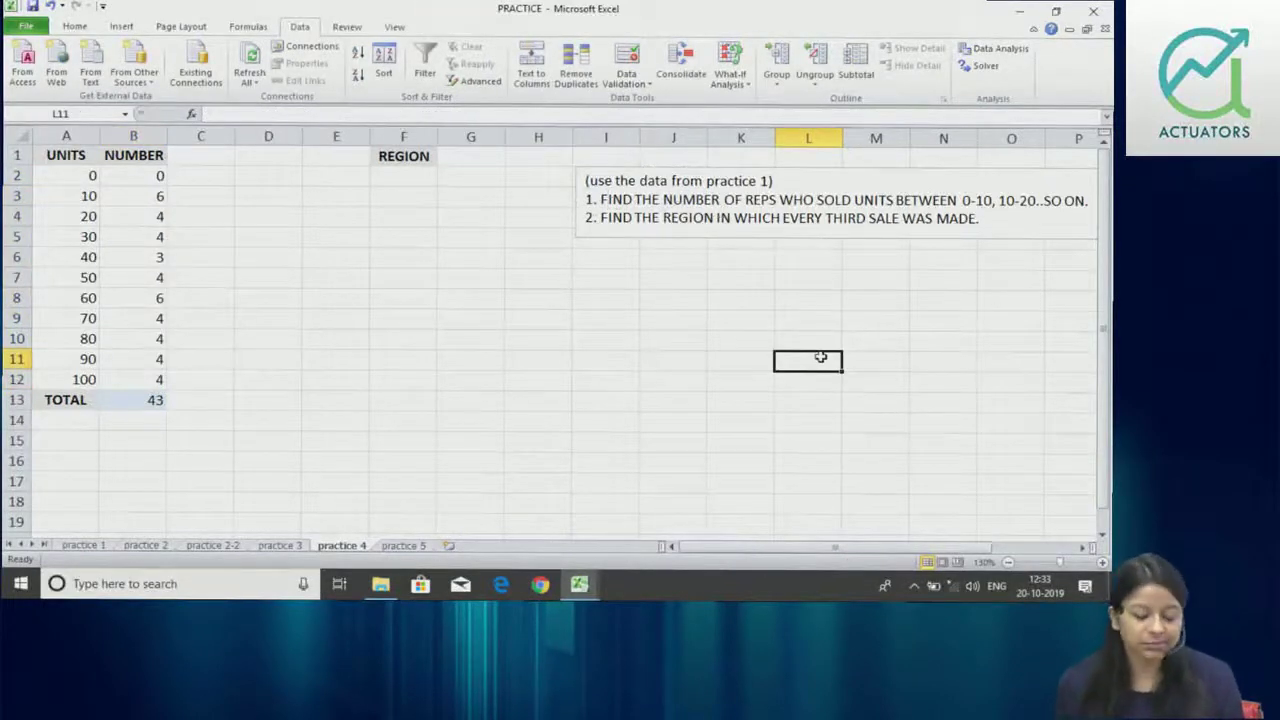
left_click(84, 545)
key("Up")
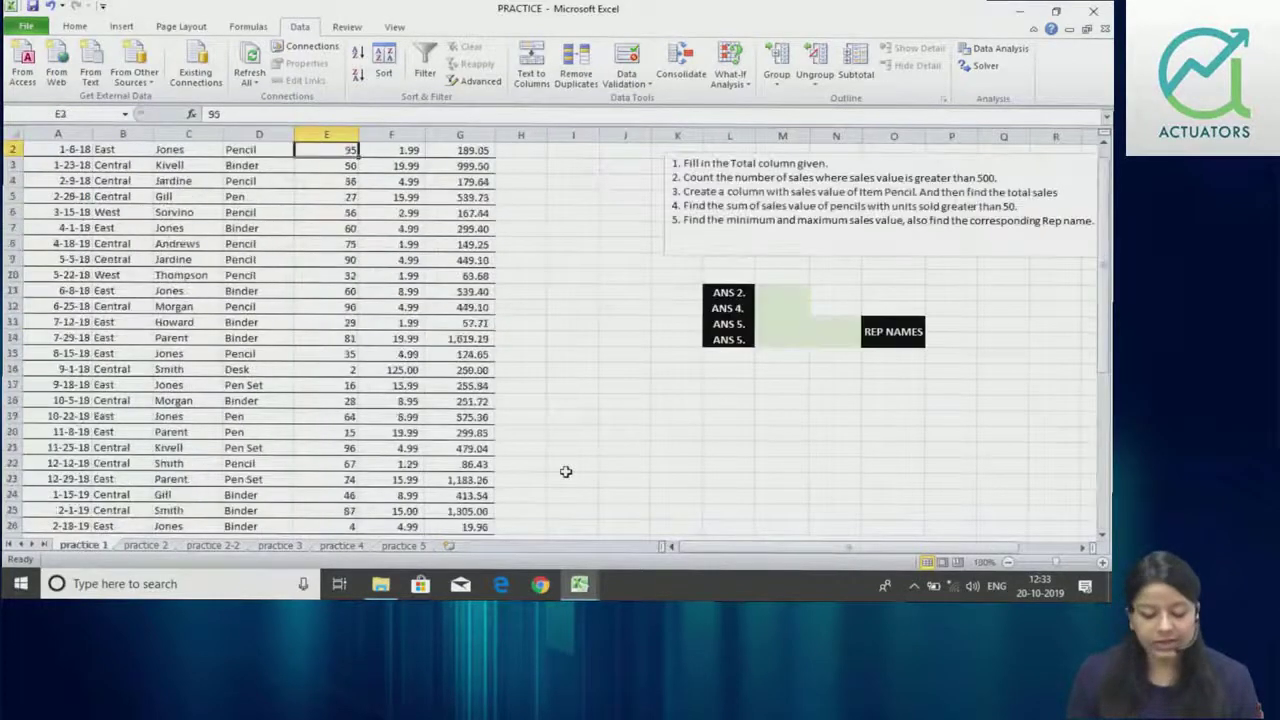
key("Up")
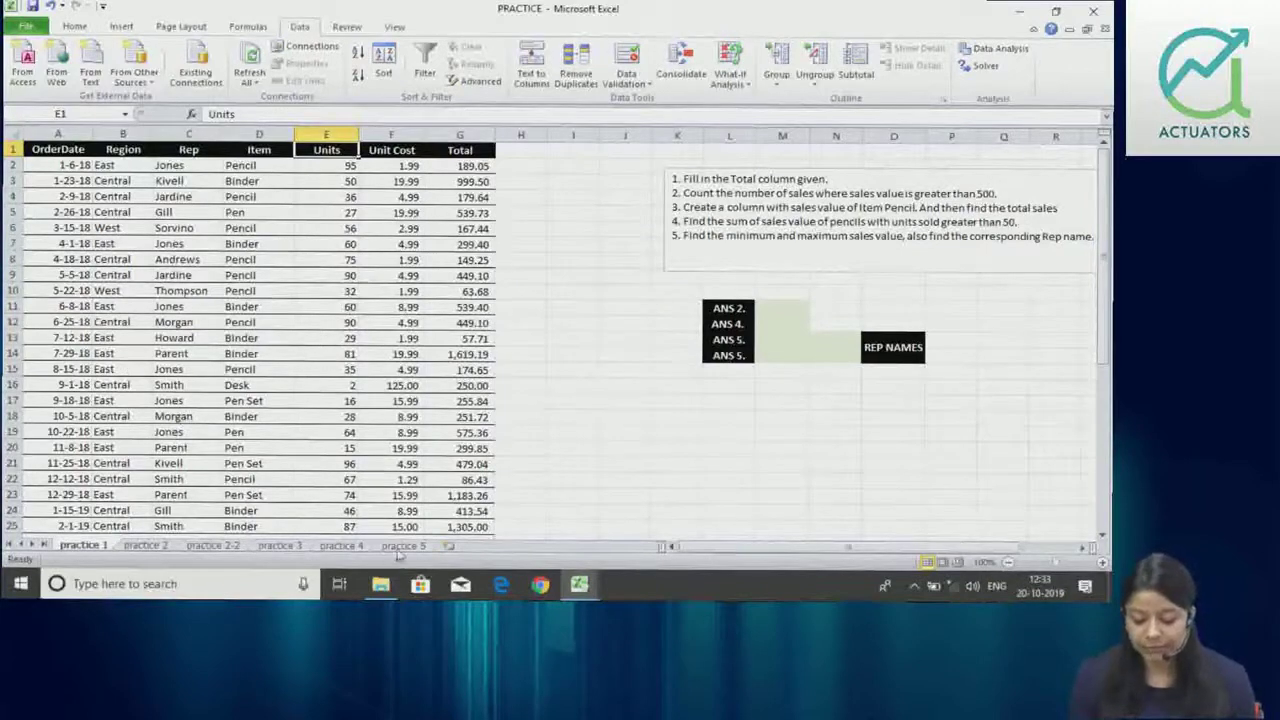
left_click(401, 547)
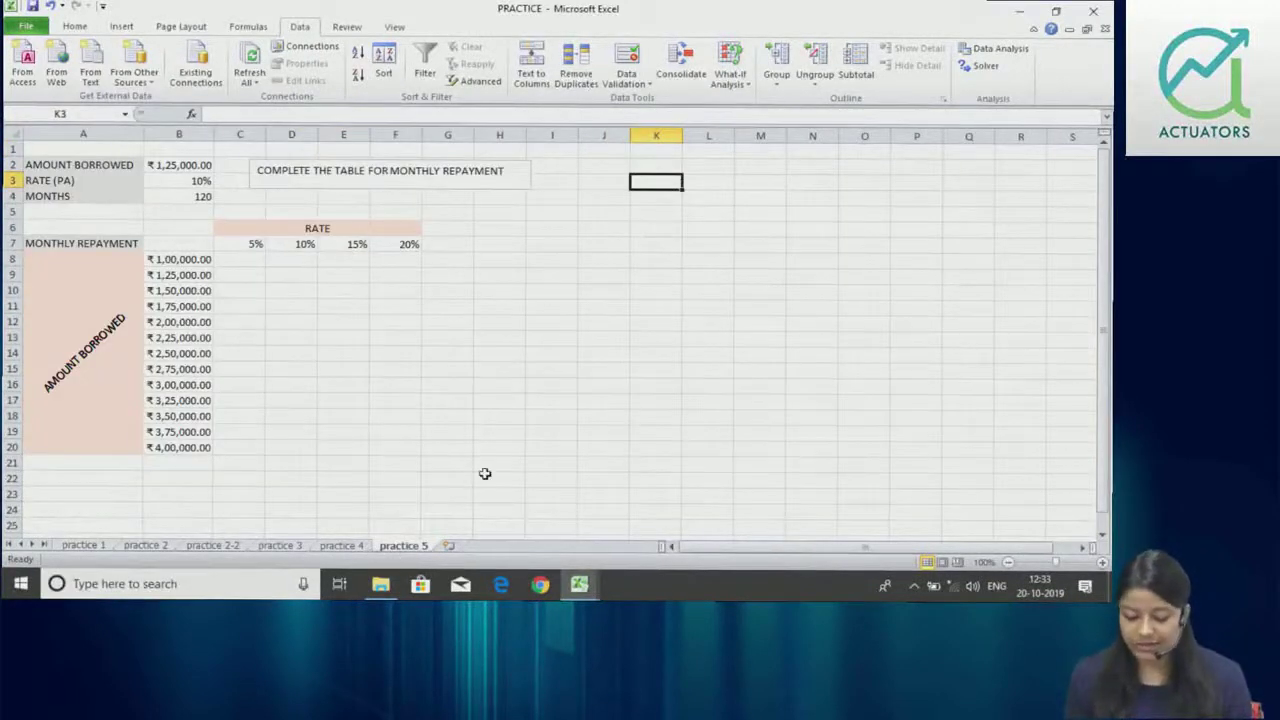
key("ctrl+Page_Up")
left_click(340, 174)
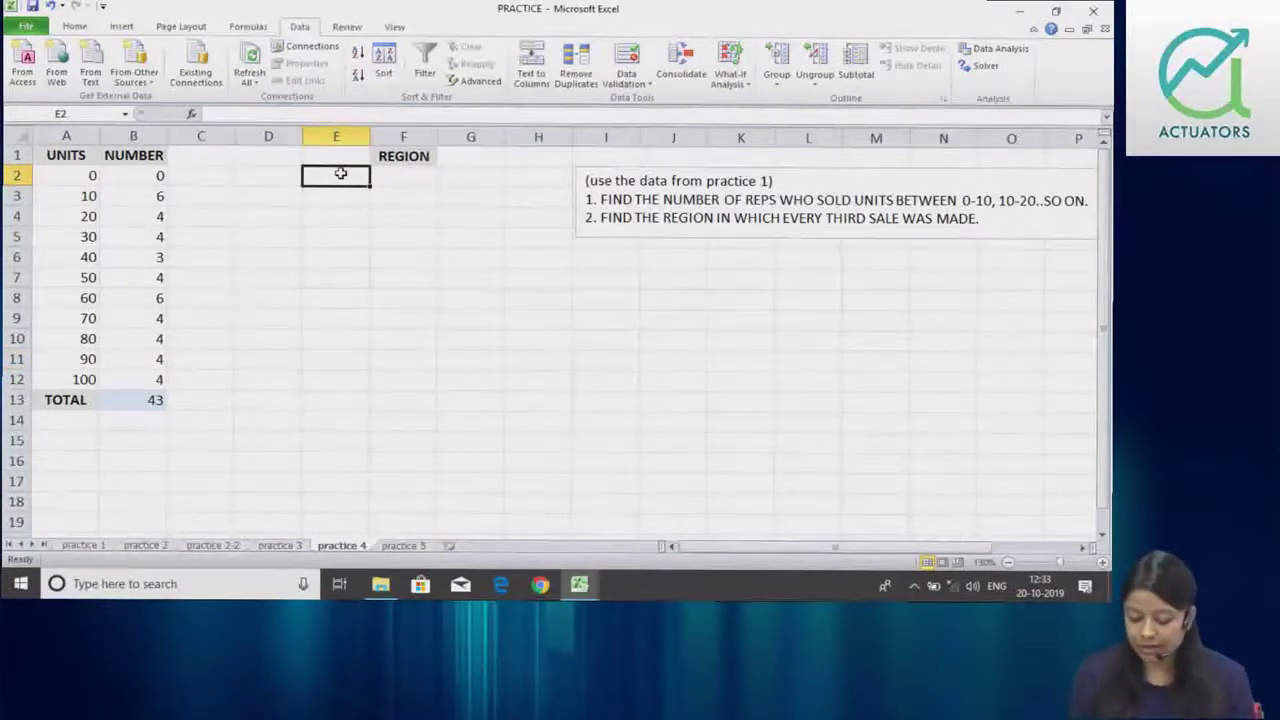
- Enter the numbers 1, 2, 3 and 4 in E2:E5, replacing a stray 3 first typed in E2
type("3")
key("Return")
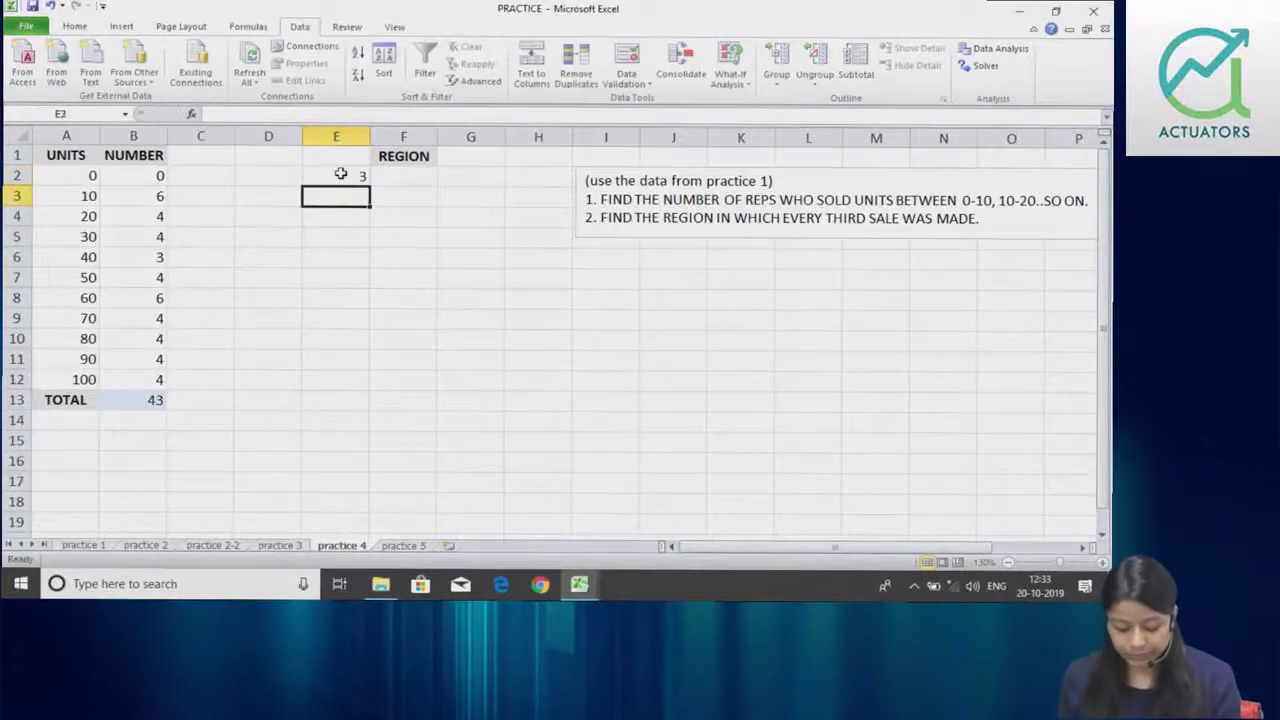
left_click(340, 174)
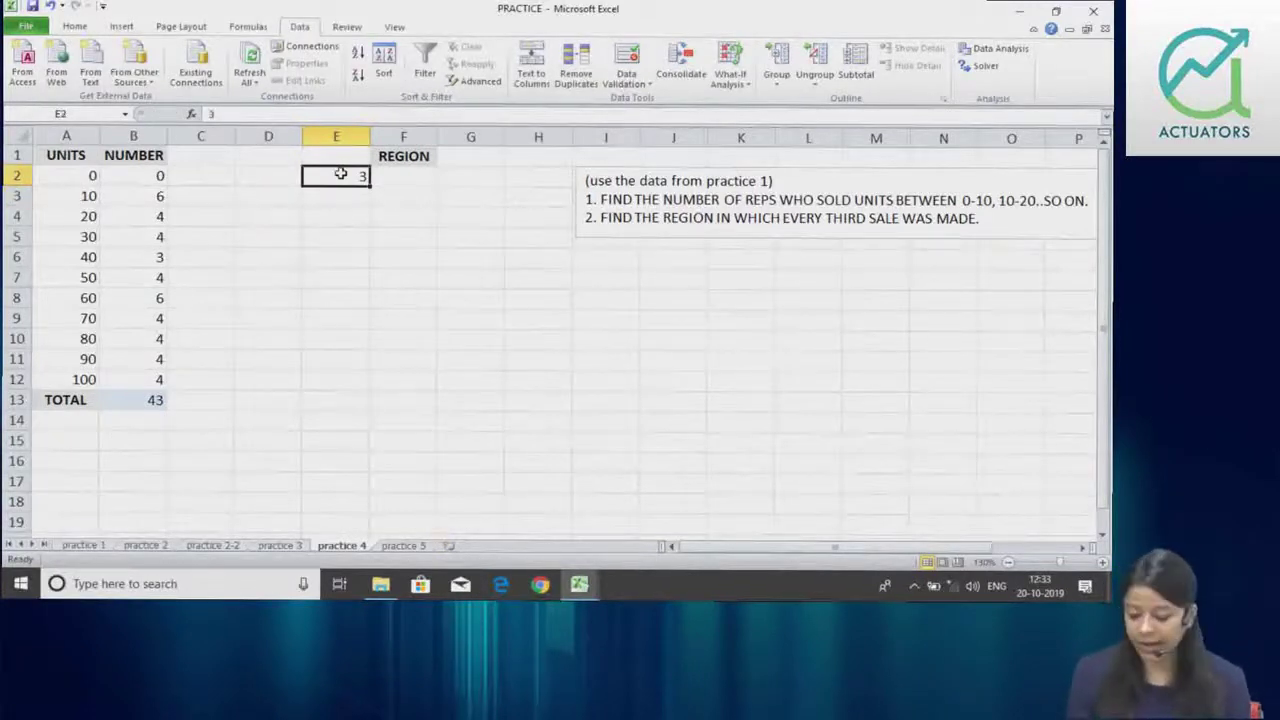
key("BackSpace")
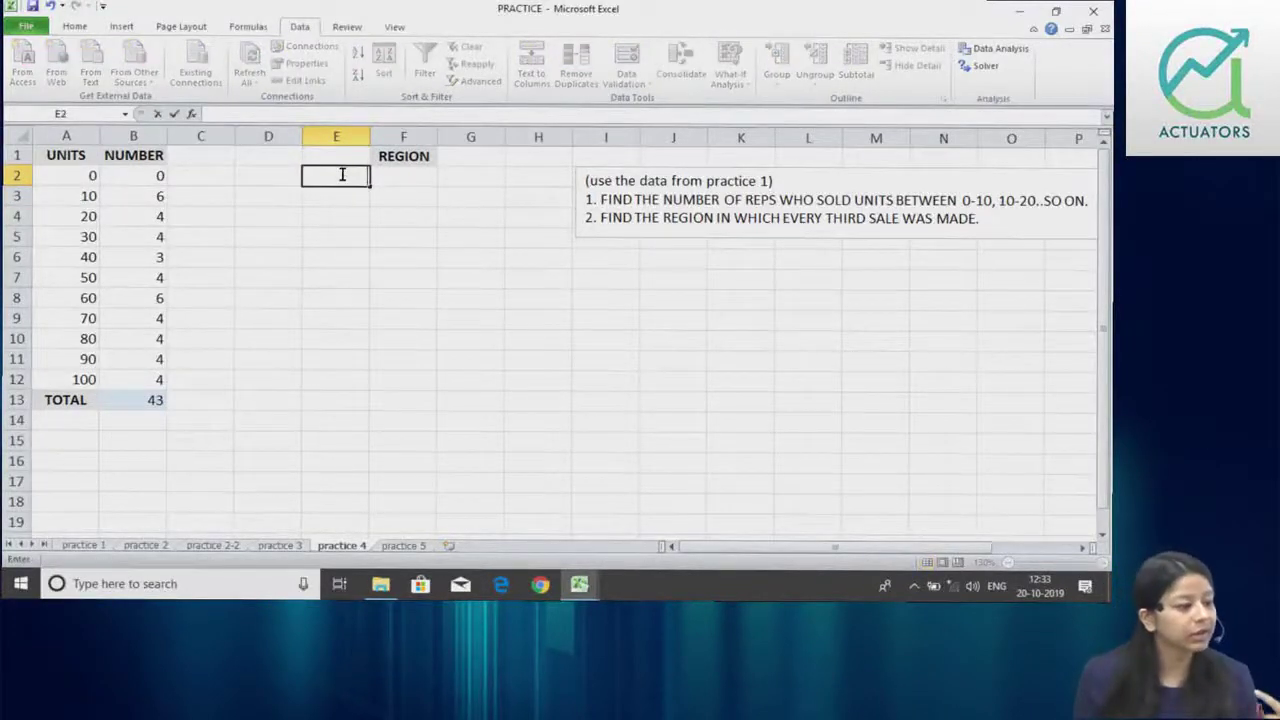
type("1")
key("Return")
type("2")
key("Return")
type("3")
key("Return")
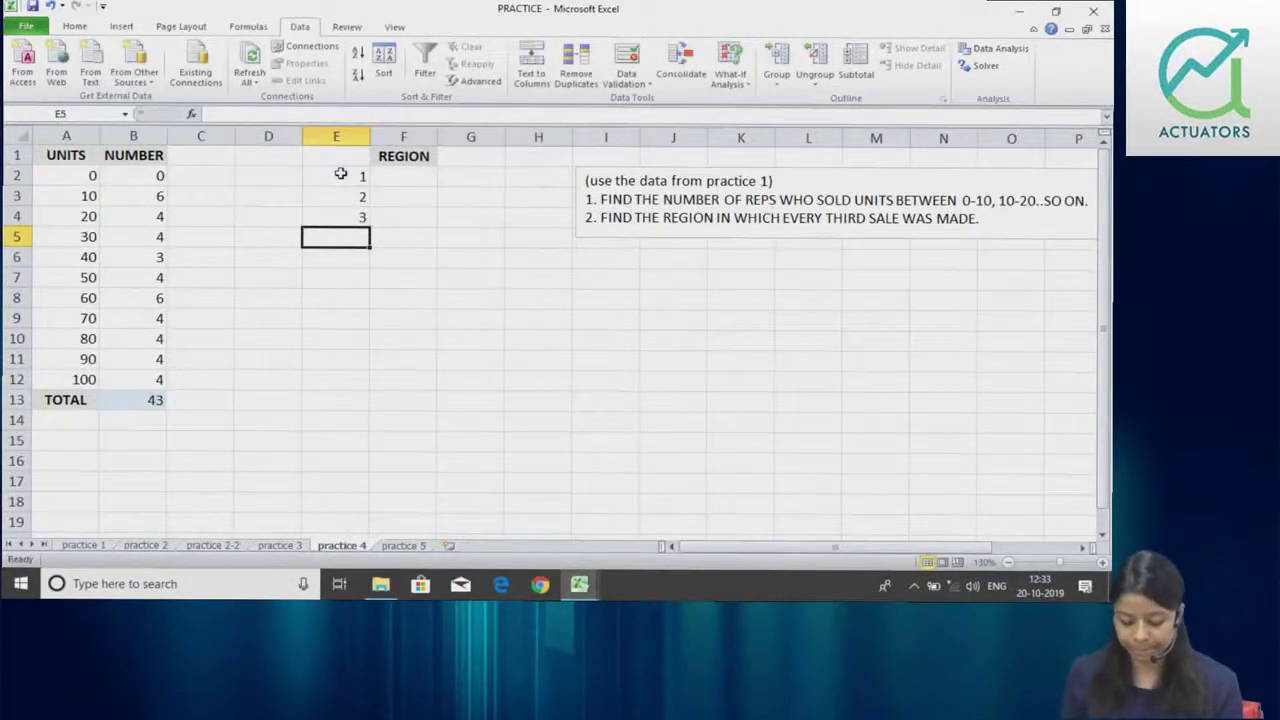
type("4")
key("Return")
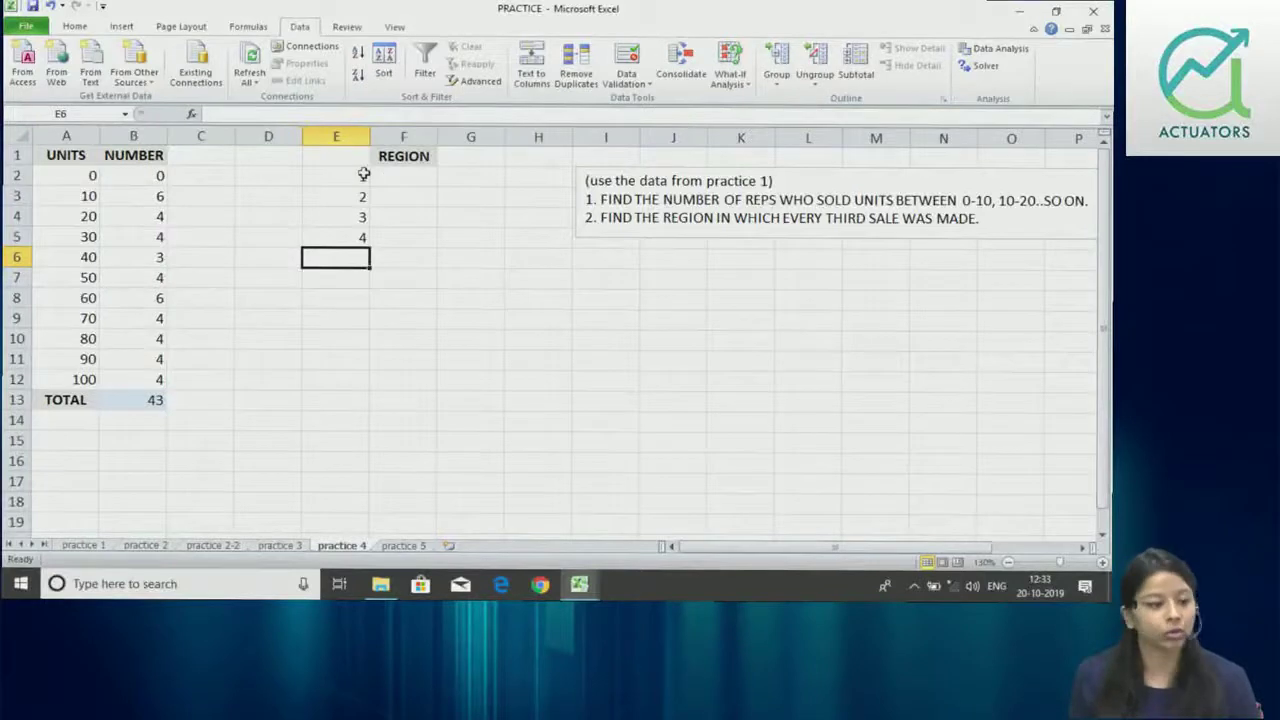
- Extend the 1–4 series down column E so E2:E15 holds 1 to 14
left_click_drag(364, 174, 361, 236)
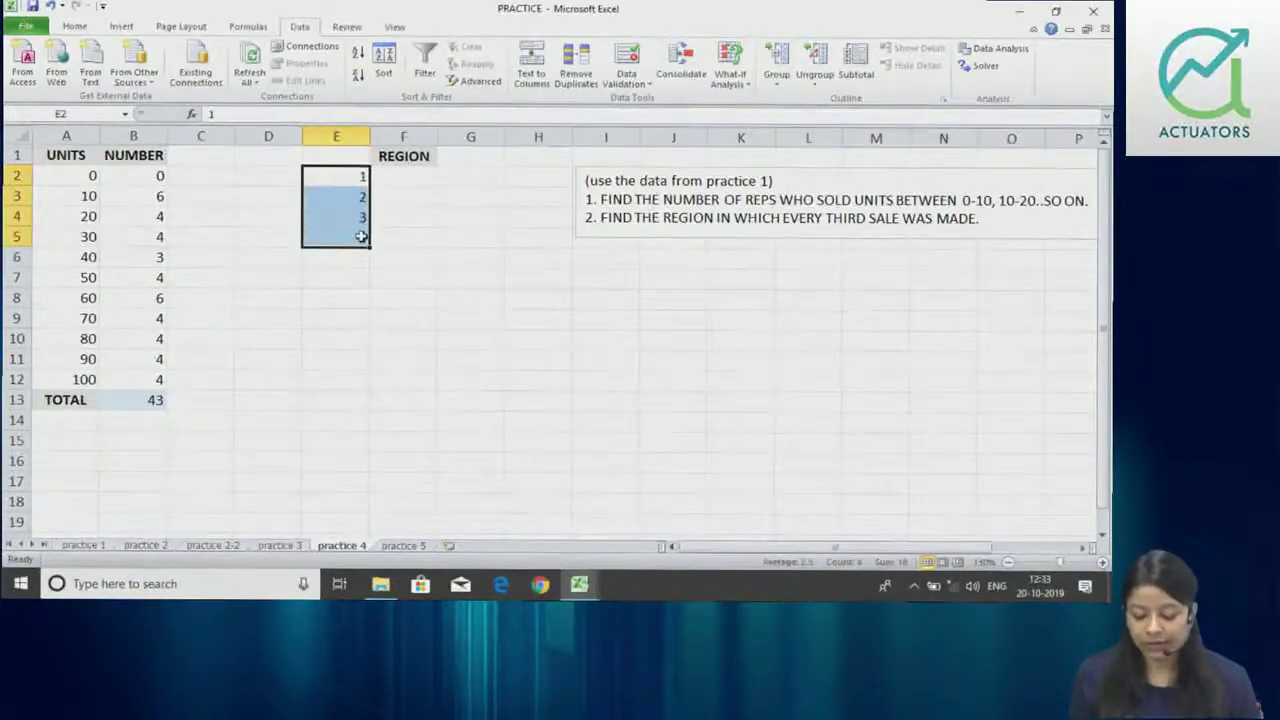
left_click_drag(367, 247, 364, 444)
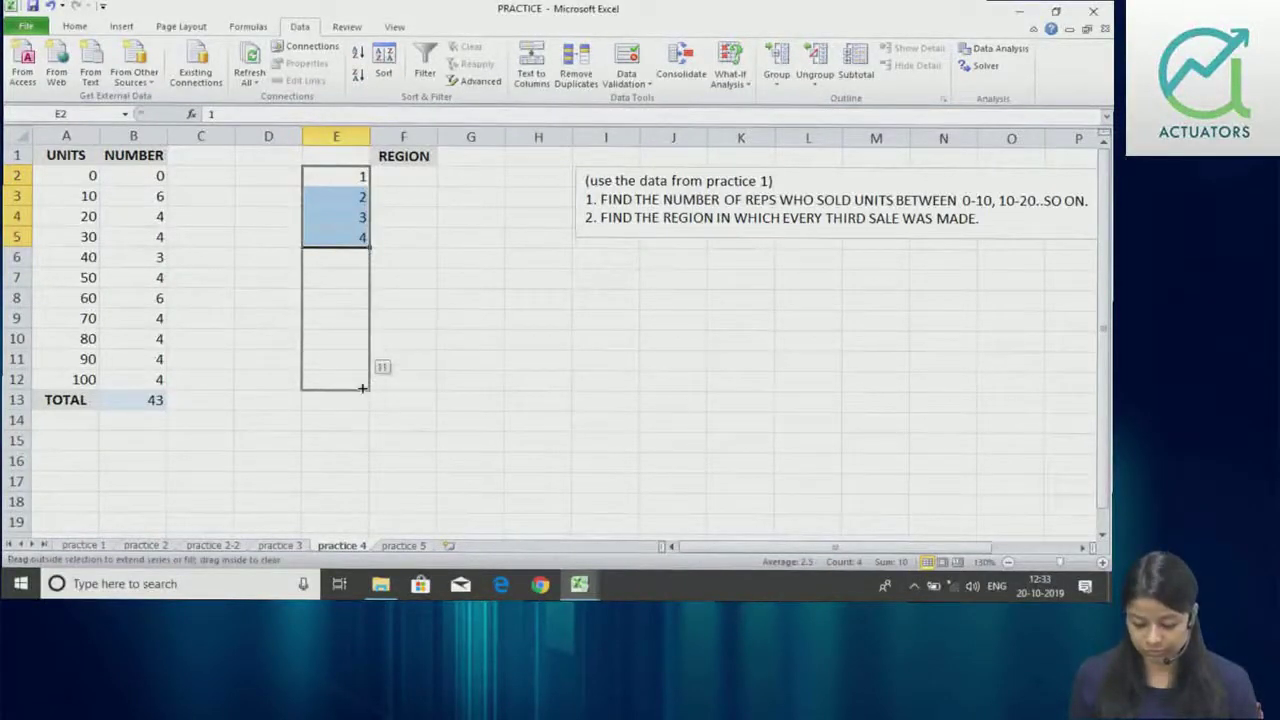
left_click_drag(364, 444, 361, 452)
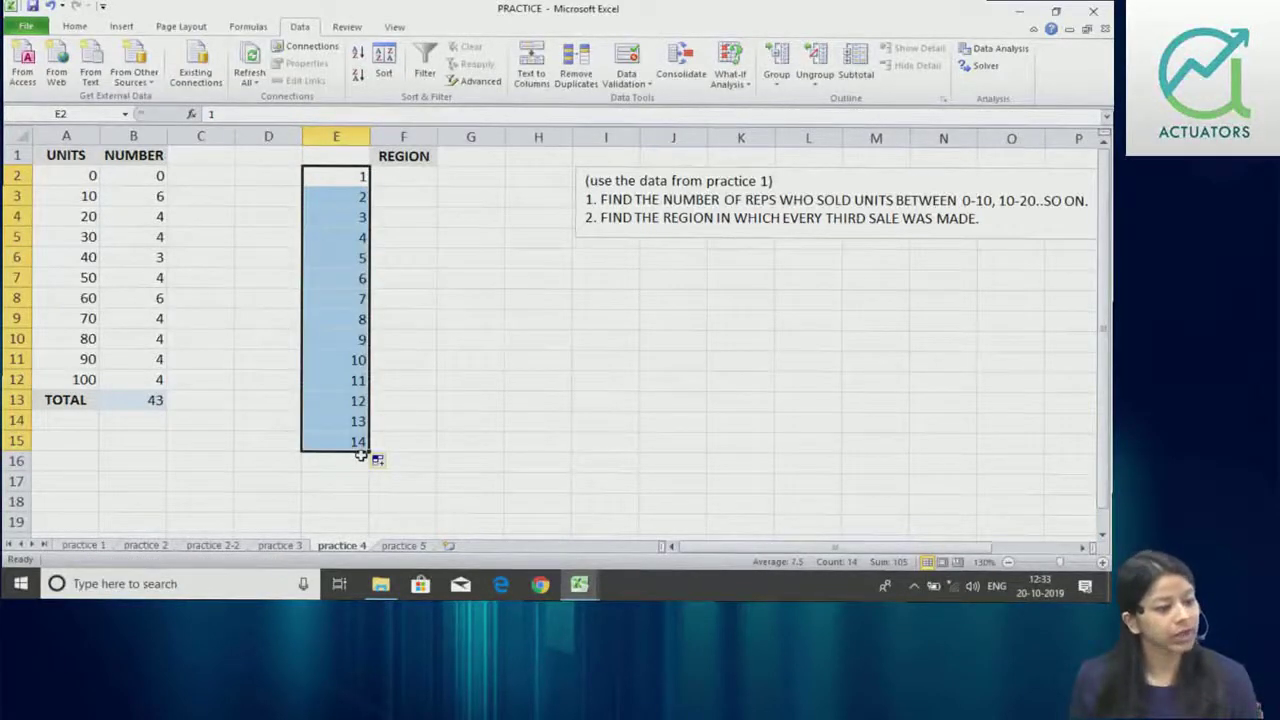
left_click(396, 180)
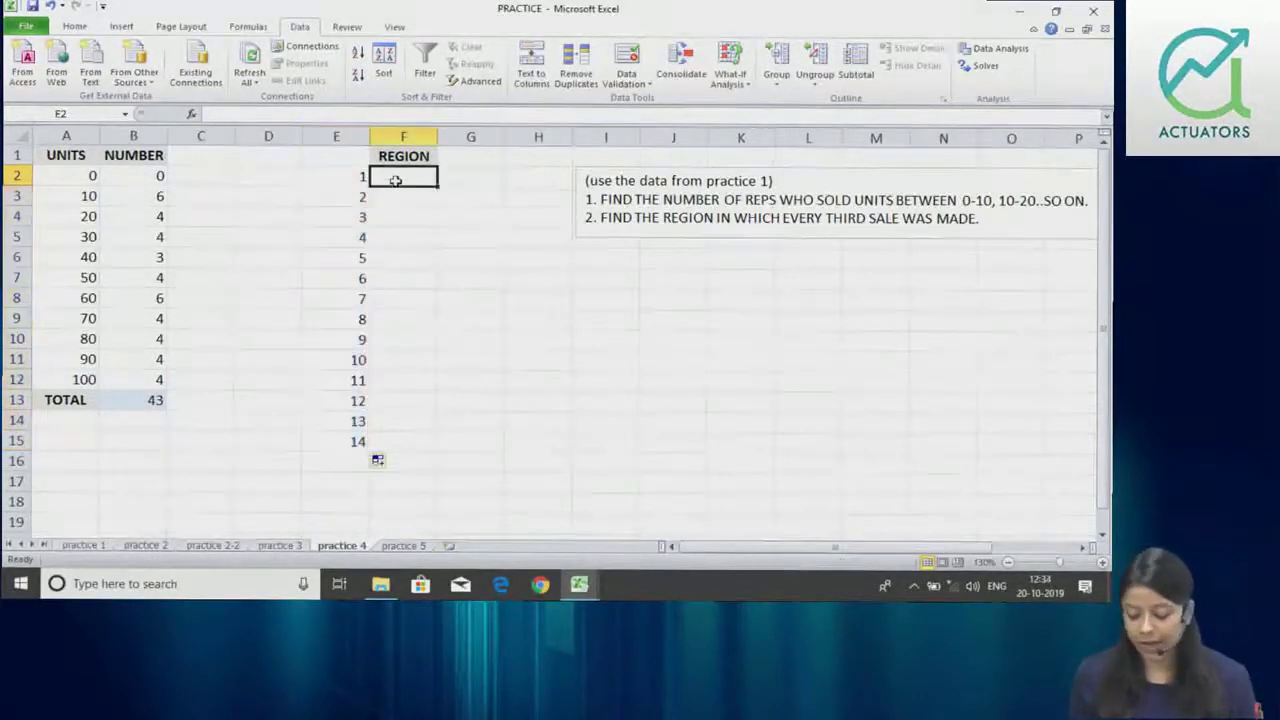
- Enter =OFFSET('practice 1'!$B$1,'practice 4'!E2*3,0) in F2 so it returns Central
type("=O")
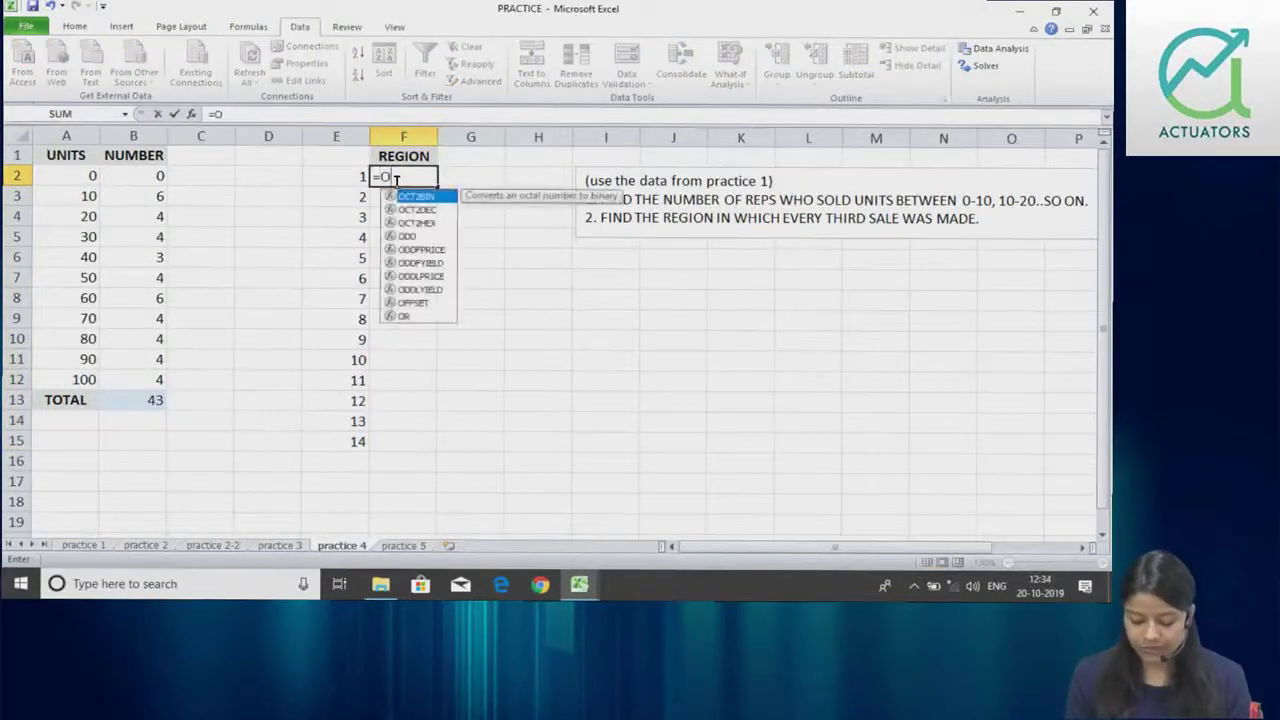
type("FFSET(")
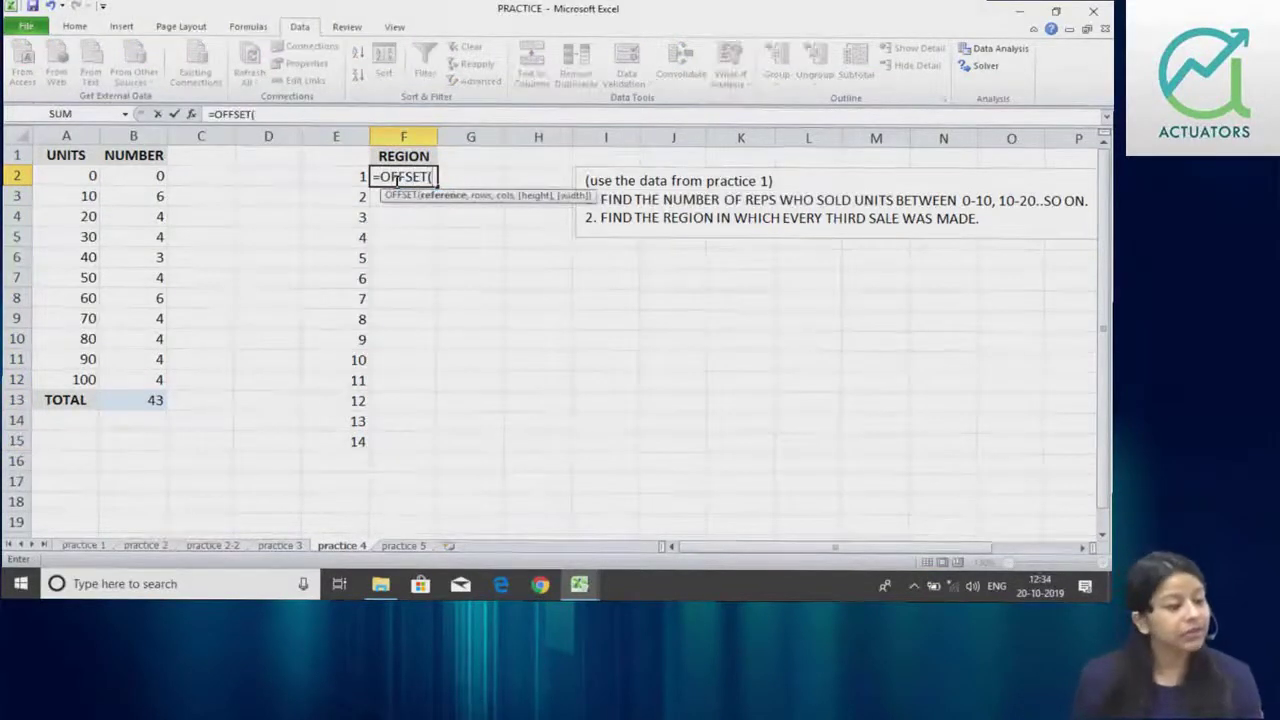
key("ctrl+Page_Up")
key("ctrl+Page_Up")
key("ctrl+Page_Up")
key("ctrl+Page_Up")
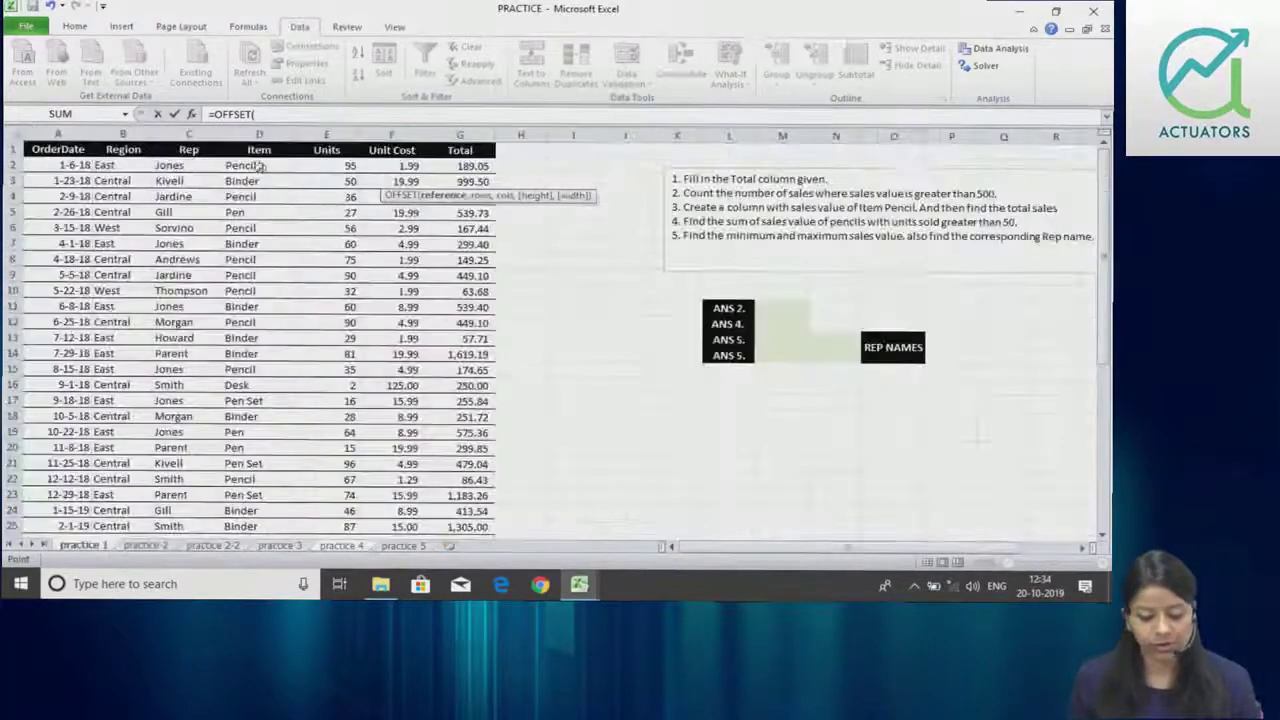
left_click(122, 149)
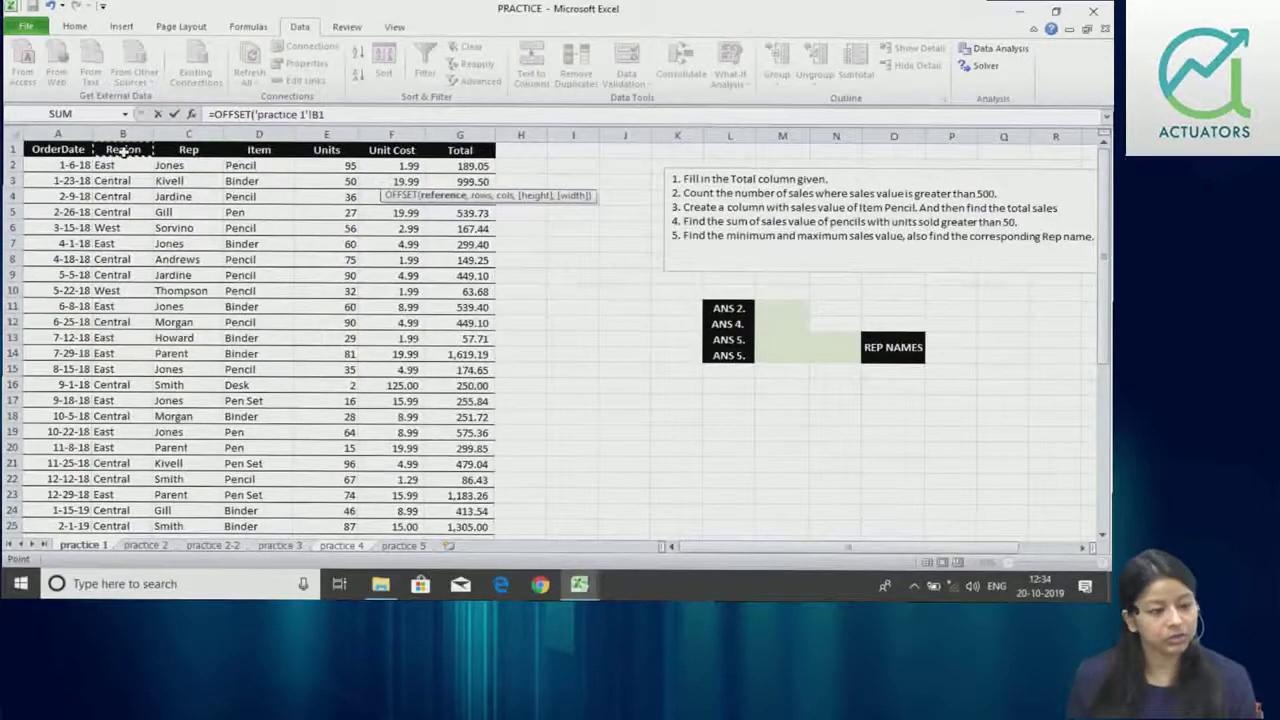
left_click(352, 112)
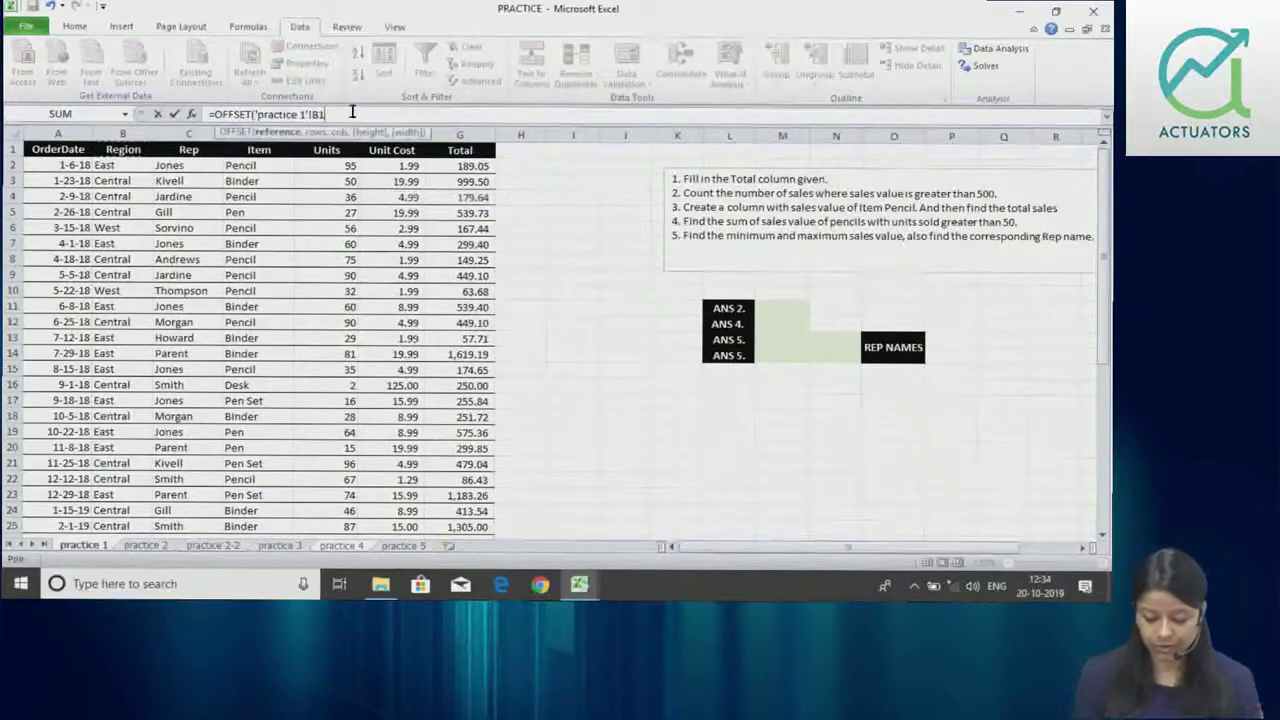
key("F4")
type(",")
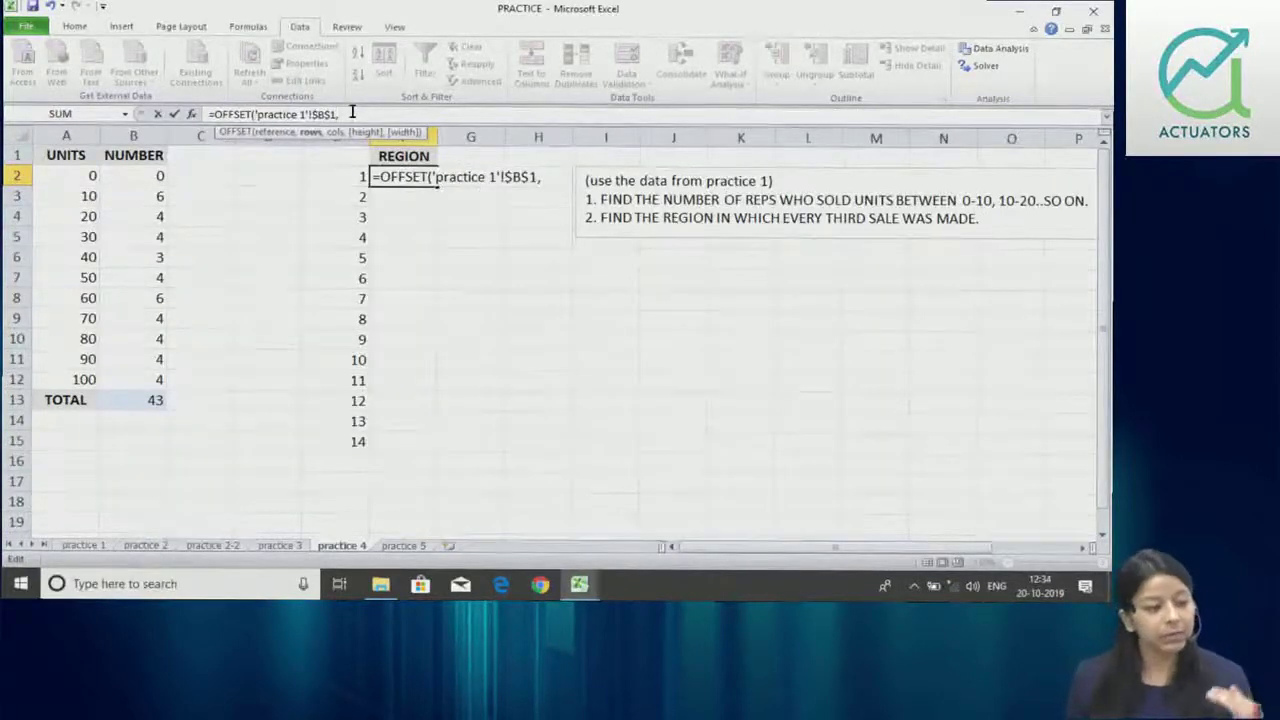
left_click(340, 177)
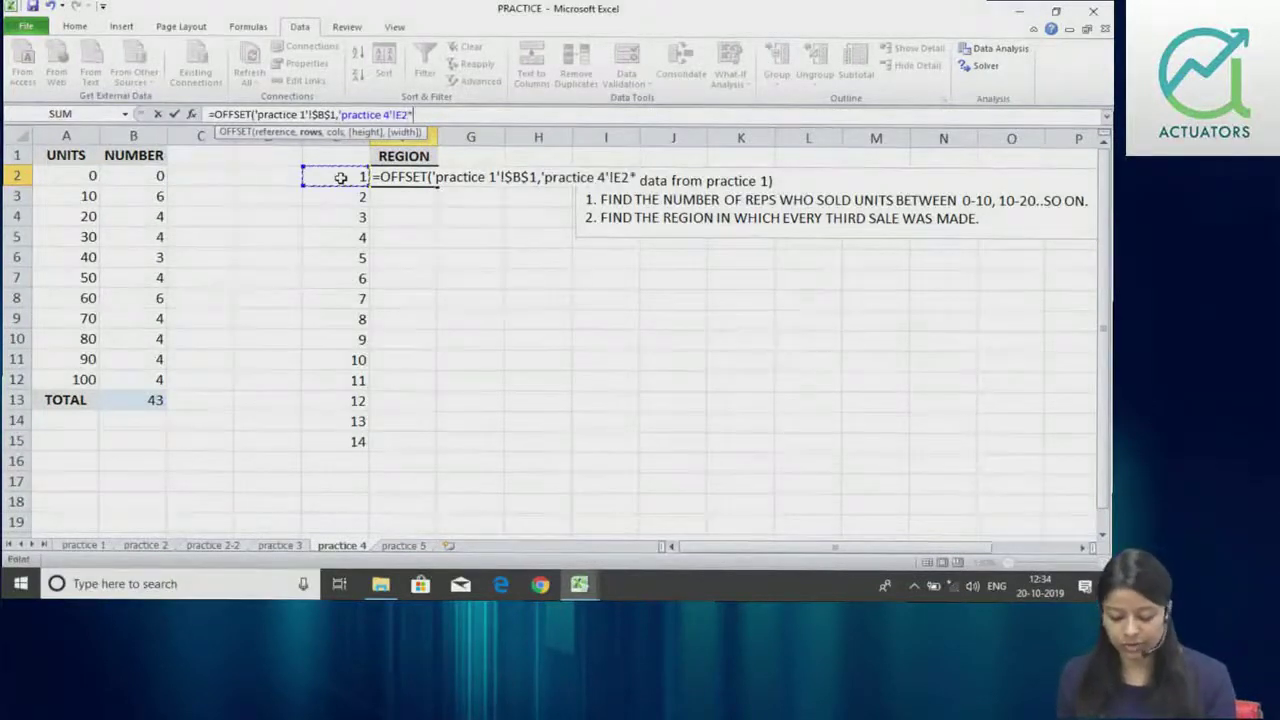
type("*3,0")
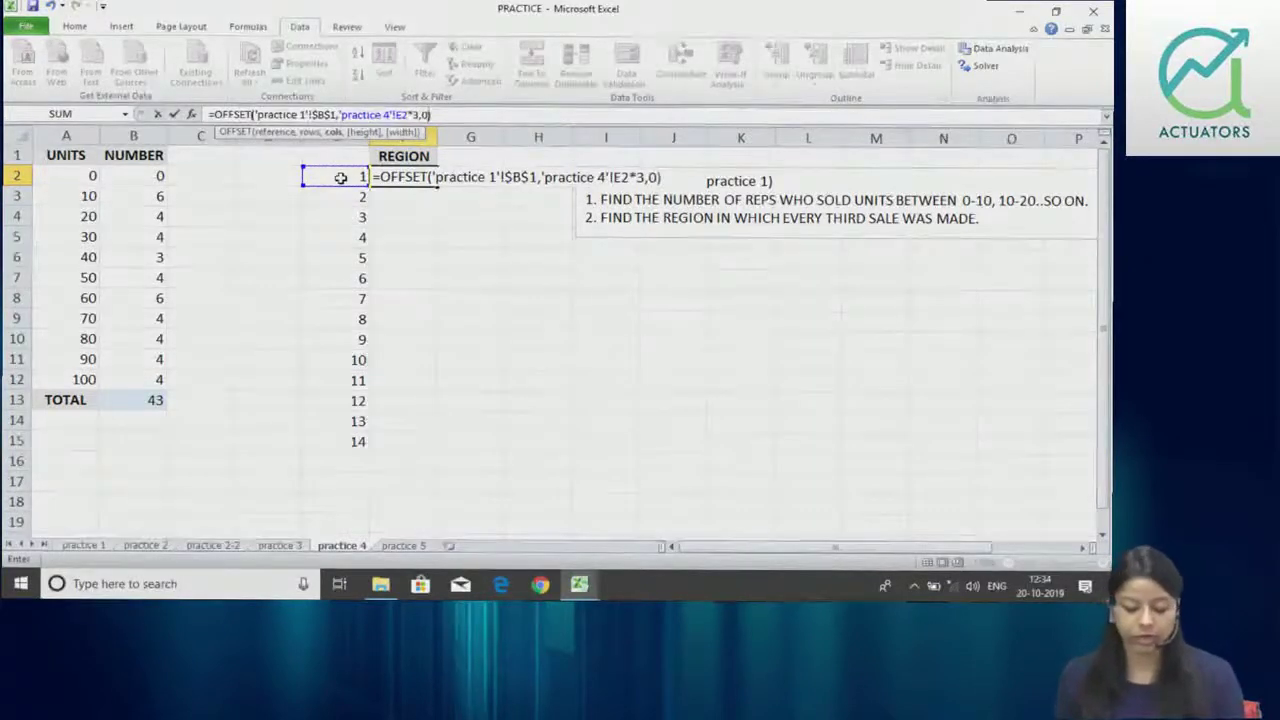
type(")")
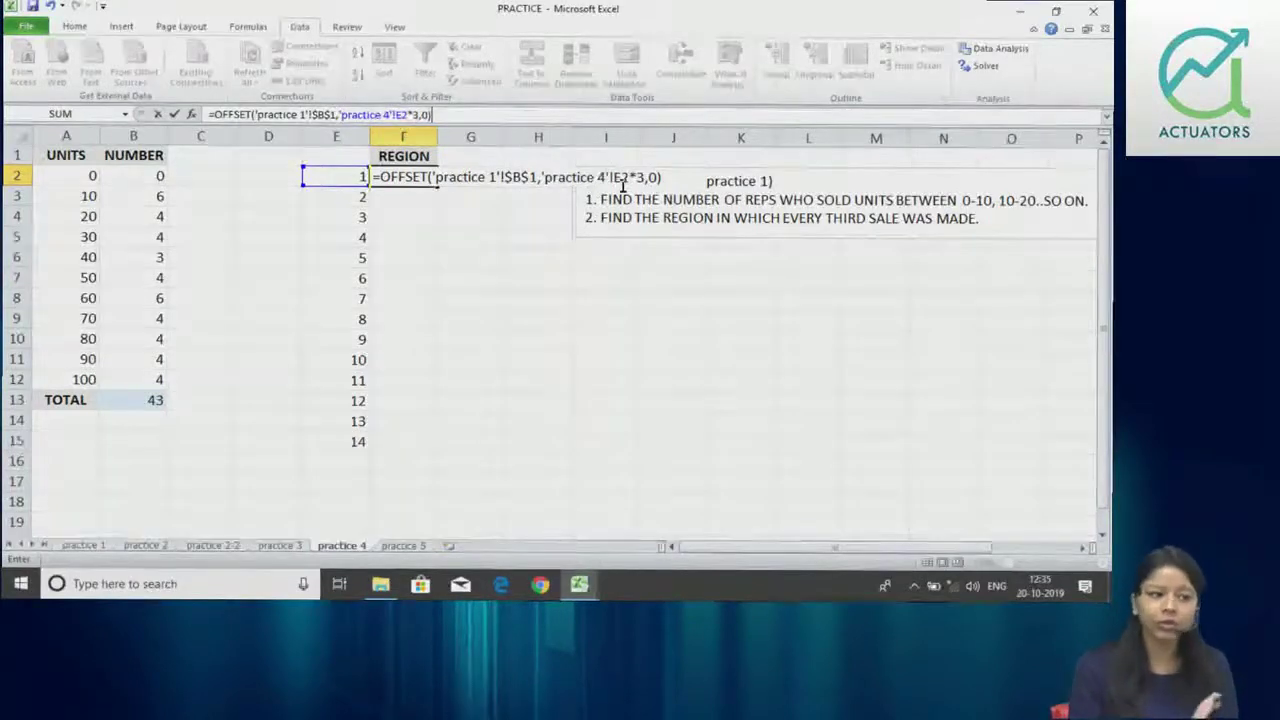
key("Return")
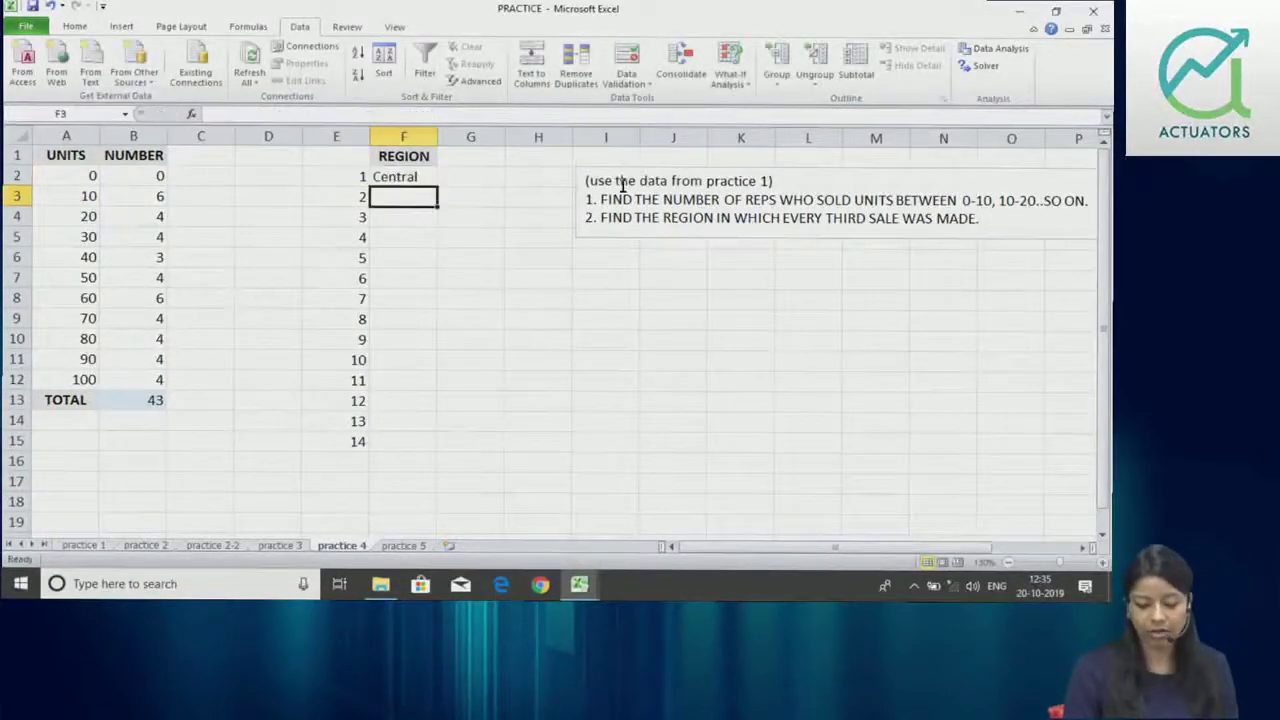
- Copy F2's OFFSET formula down the REGION column to F15 and check it
left_click(397, 181)
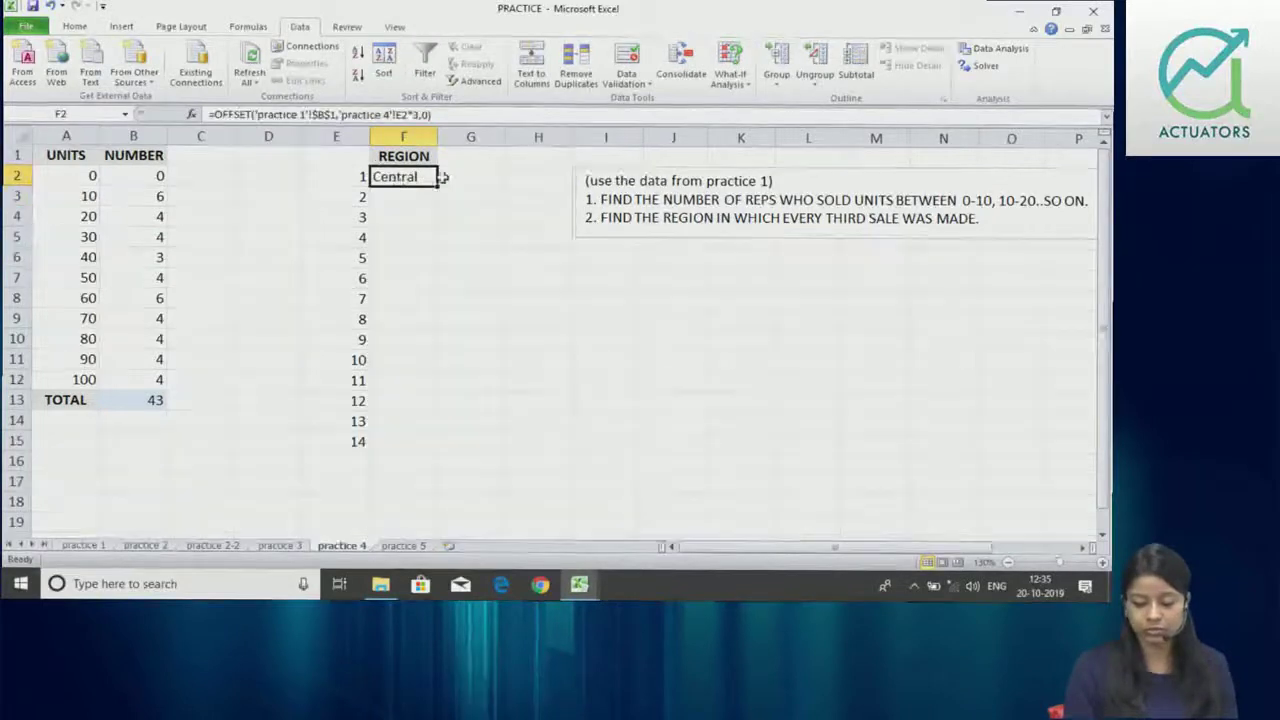
double_click(436, 185)
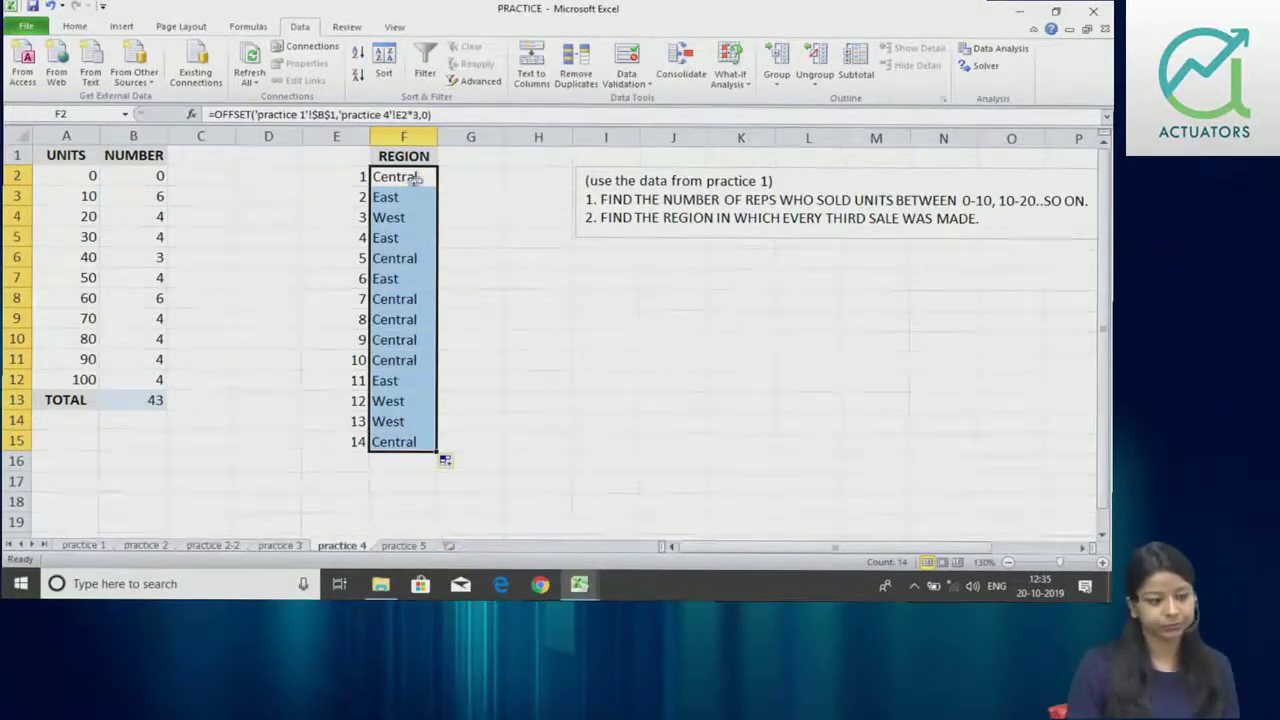
double_click(411, 177)
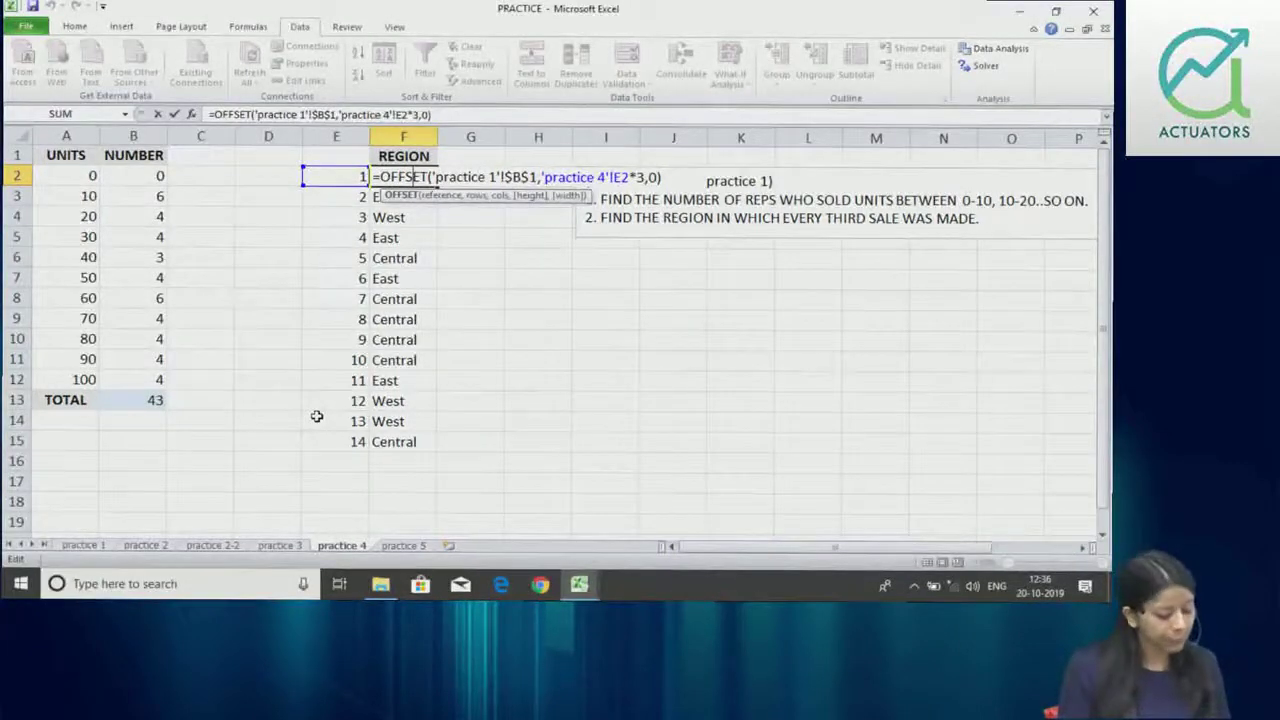
key("Return")
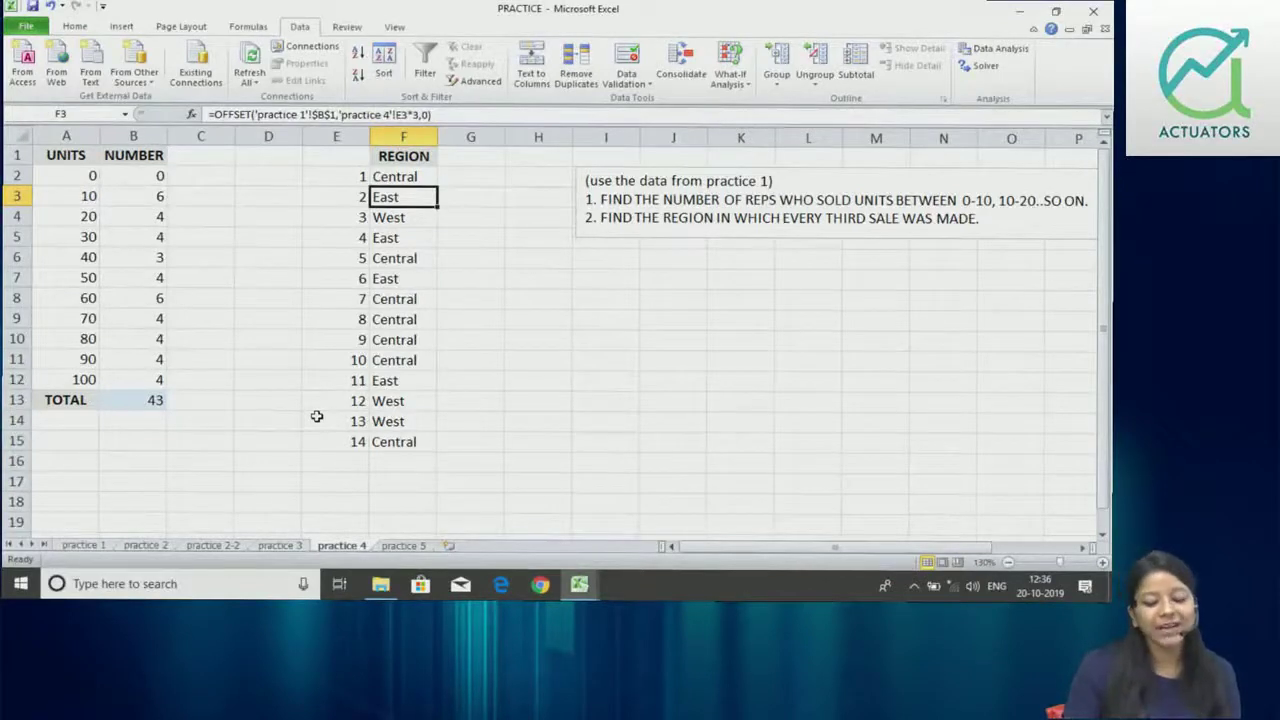
- Review F2's formula once more, then switch to the practice 5 sheet
left_click(408, 172)
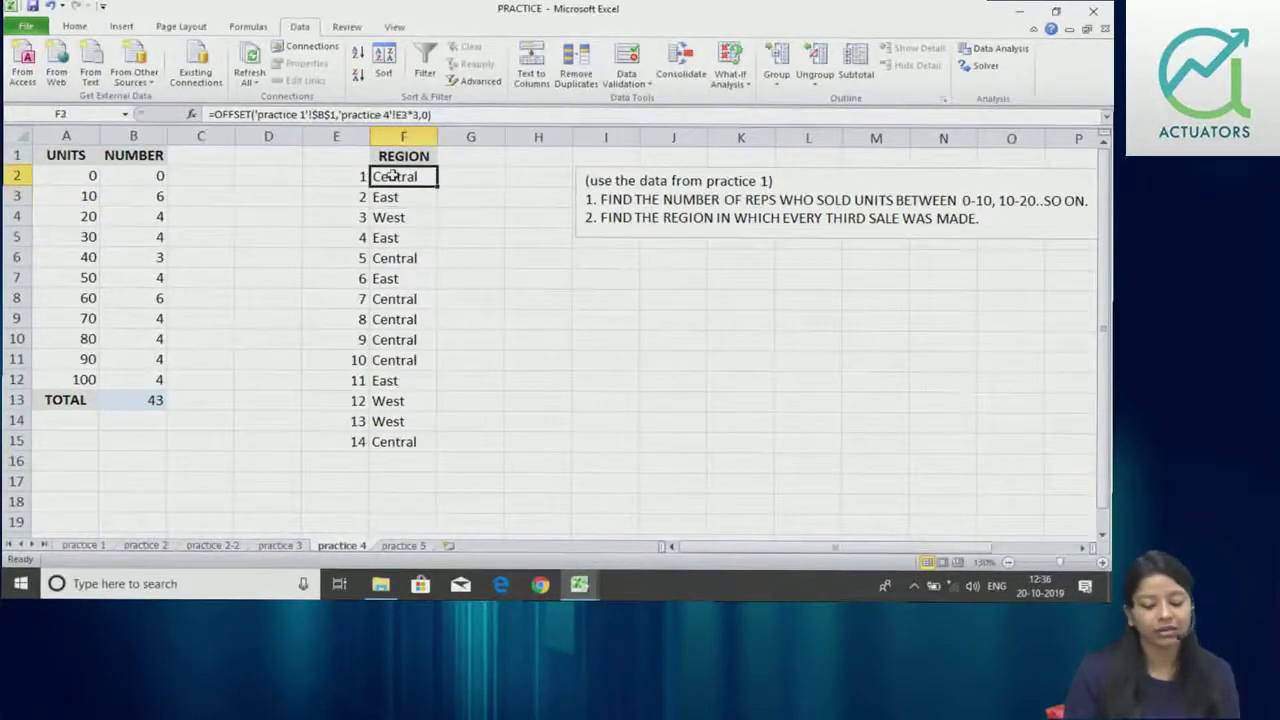
double_click(394, 176)
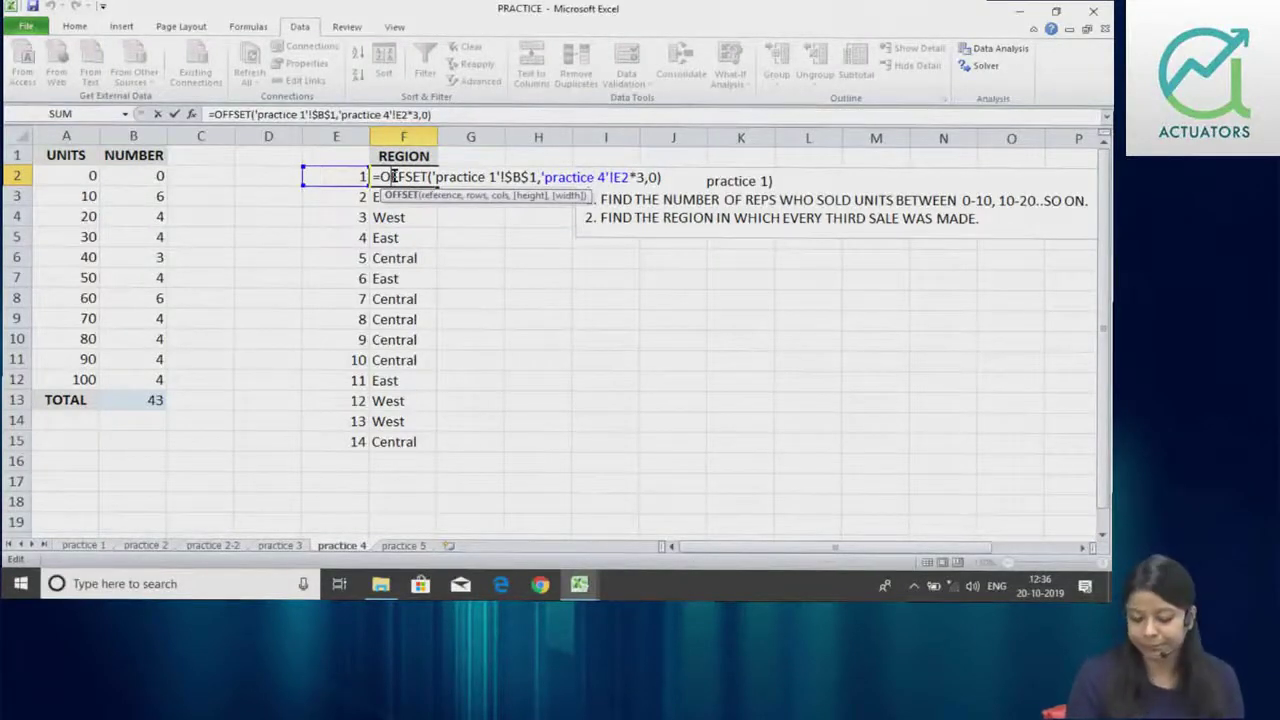
key("Return")
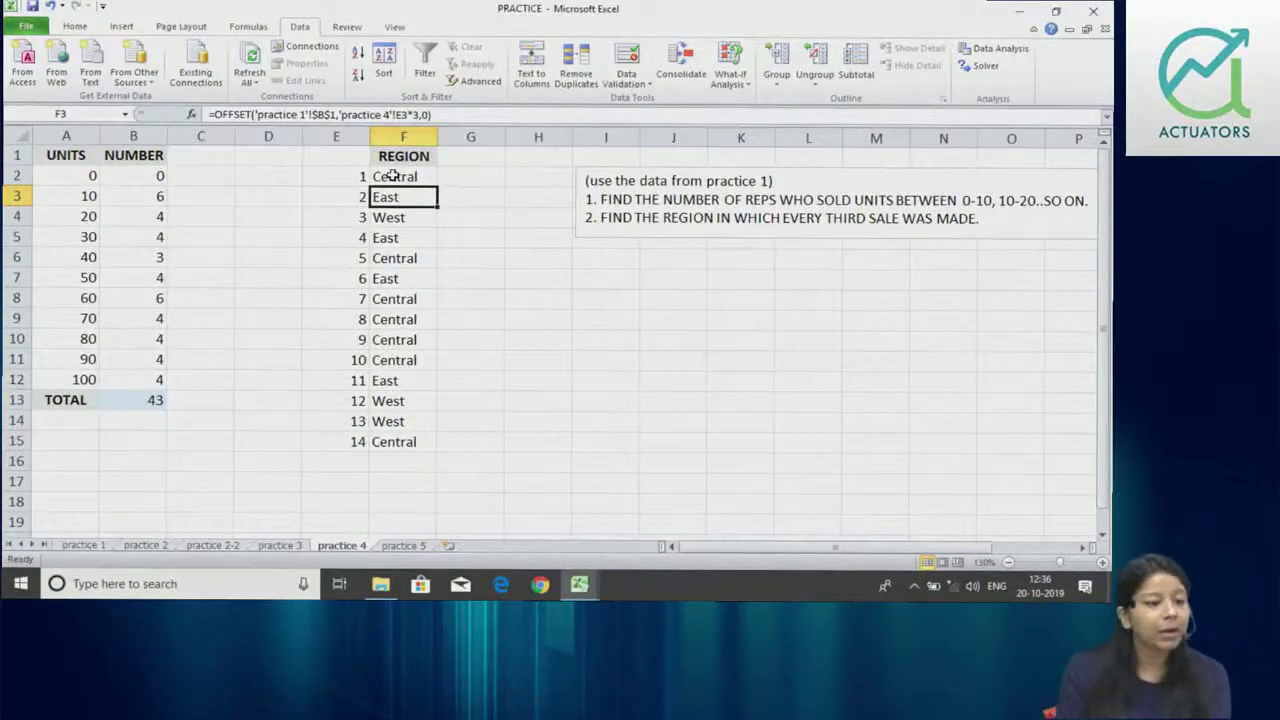
key("ctrl+Page_Down")
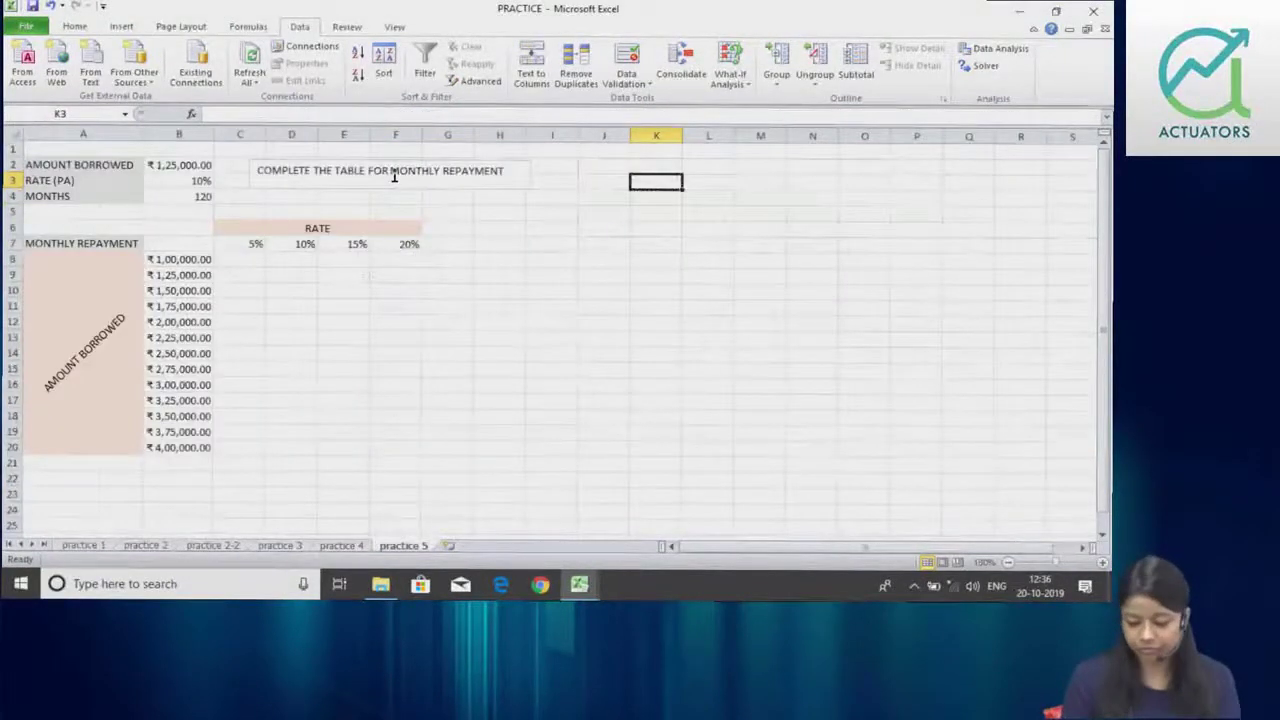
left_click(1100, 562)
left_click(1102, 562)
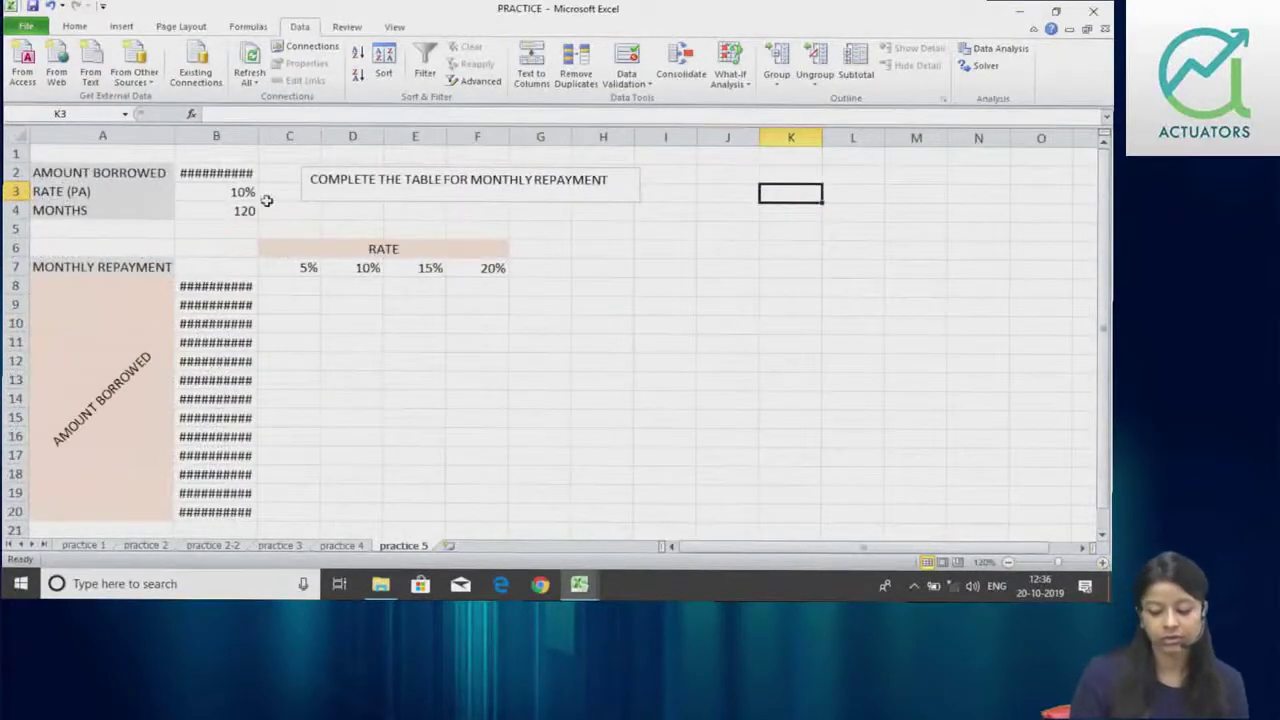
double_click(257, 136)
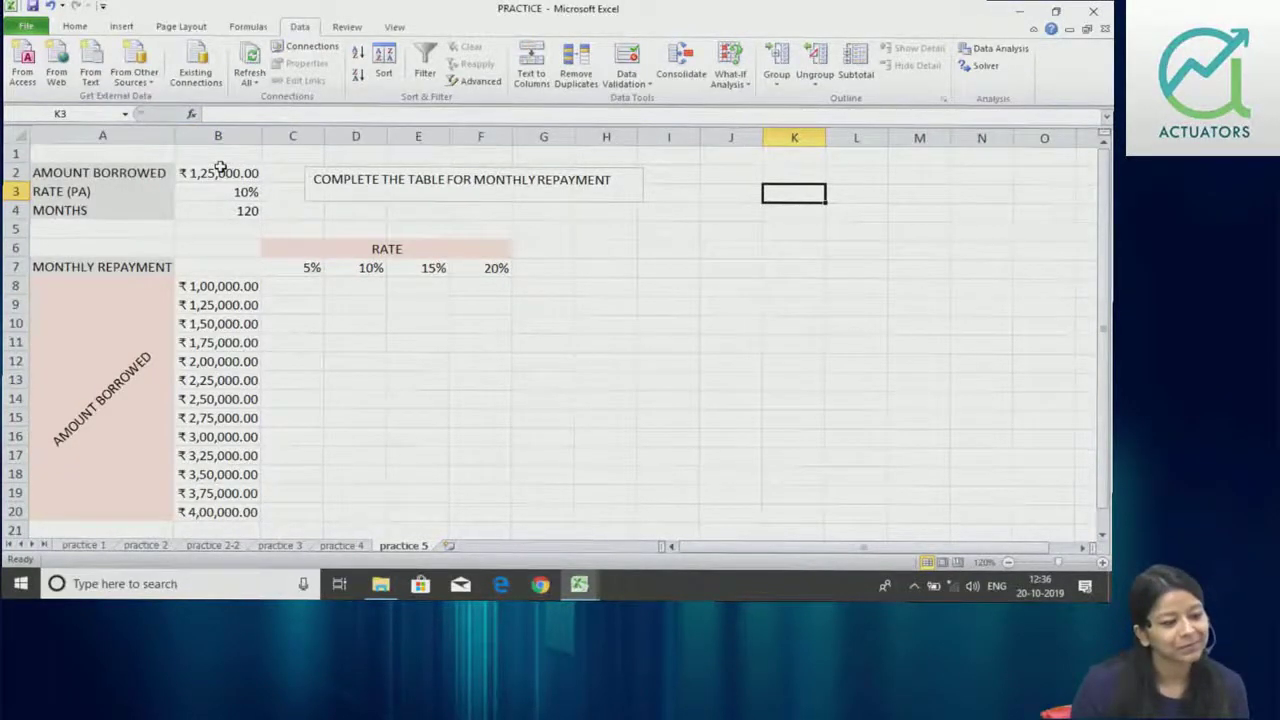
left_click(191, 272)
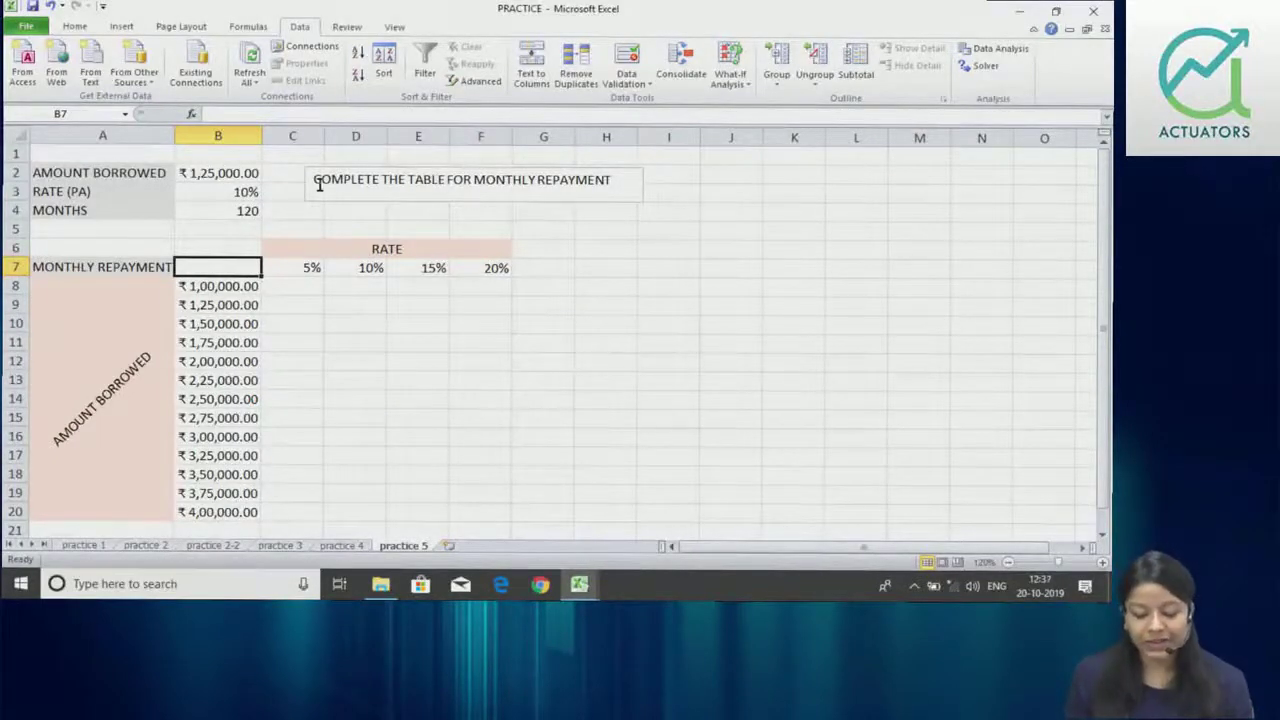
left_click(221, 173)
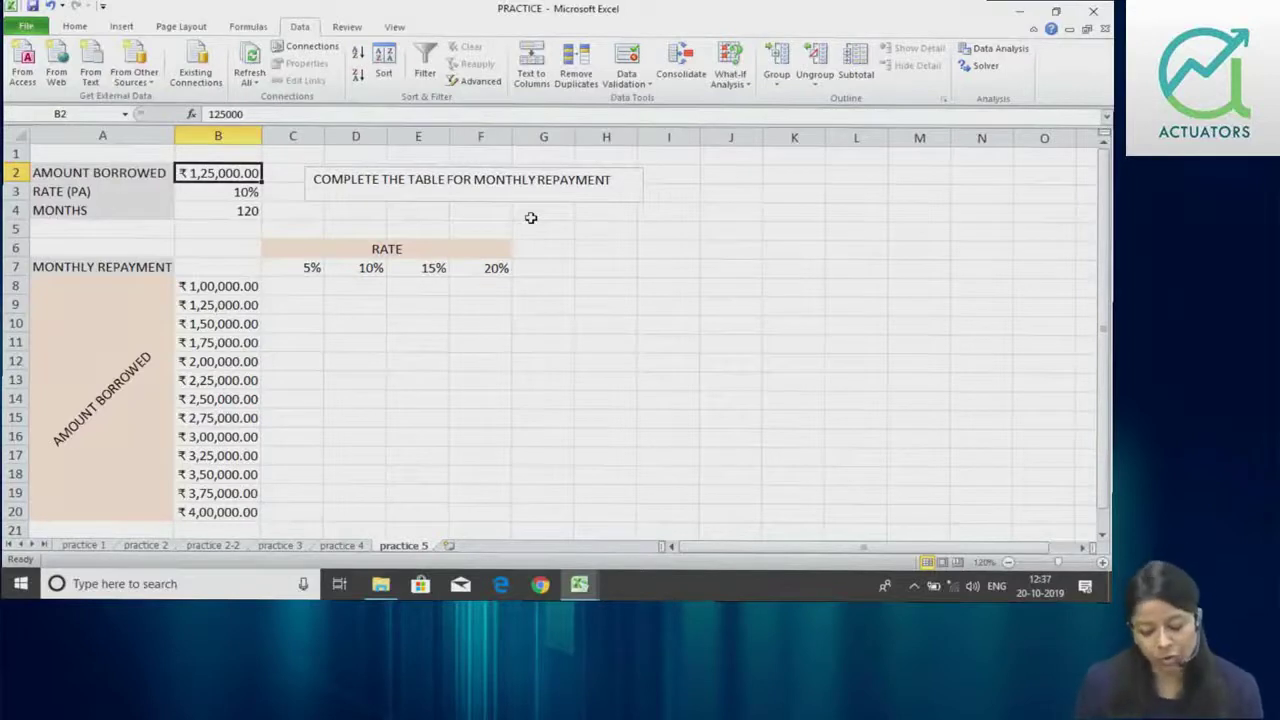
key("Down")
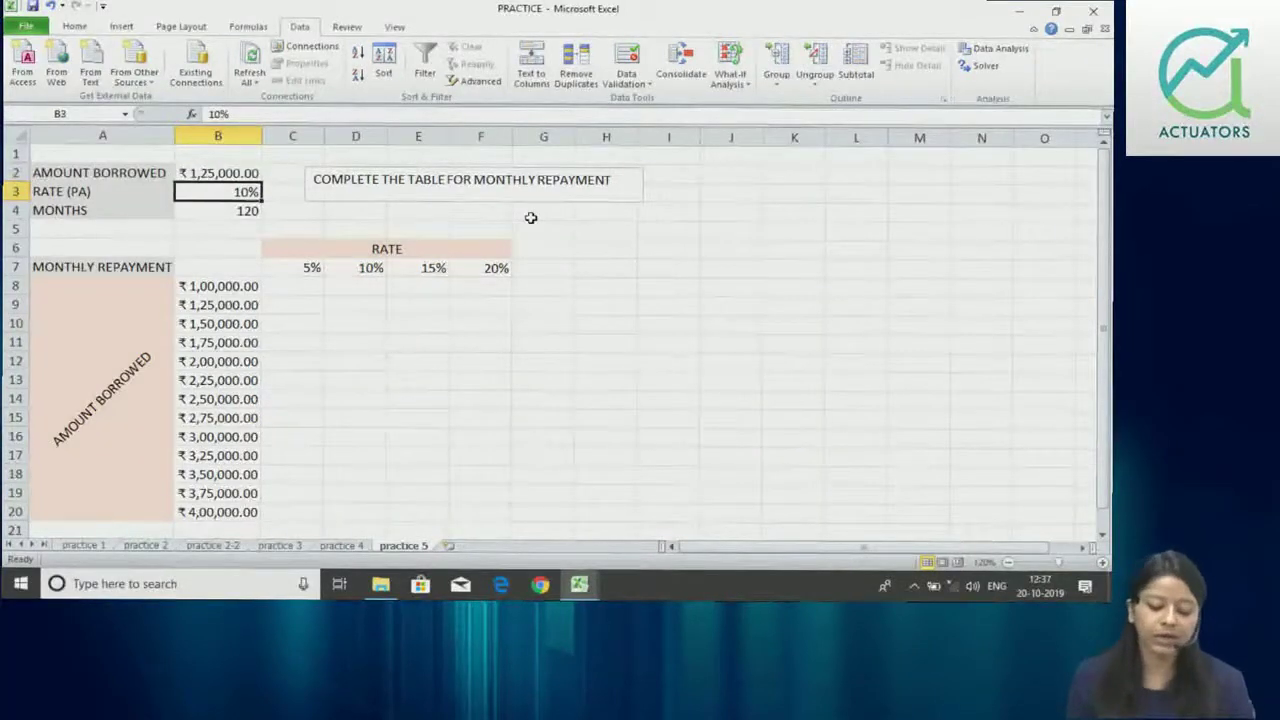
key("Down")
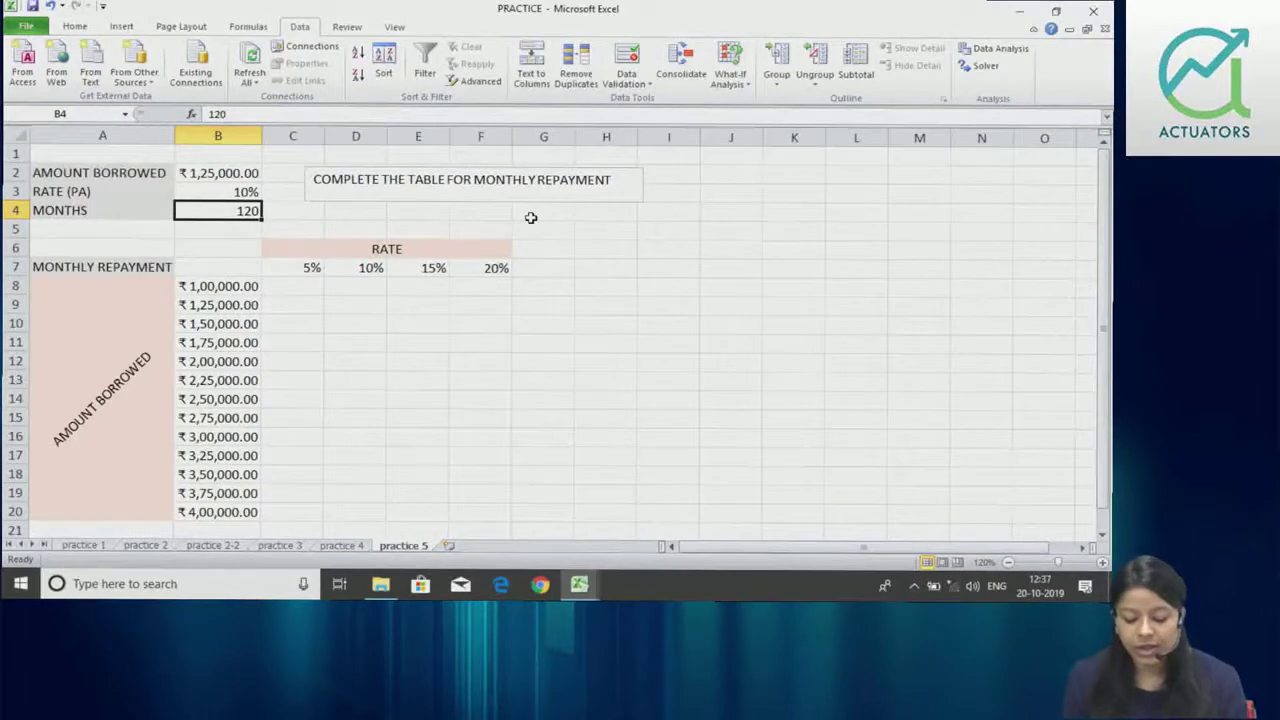
key("Down")
key("Down")
left_click_drag(312, 267, 494, 272)
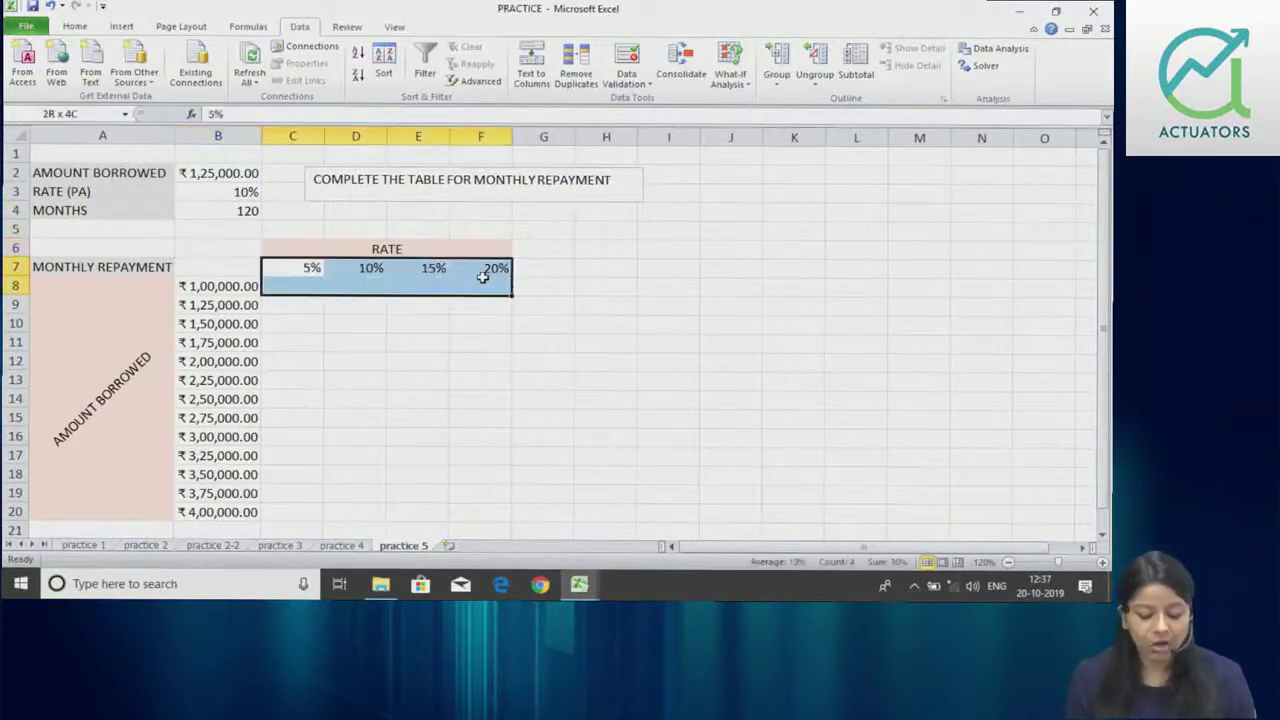
left_click_drag(218, 286, 238, 516)
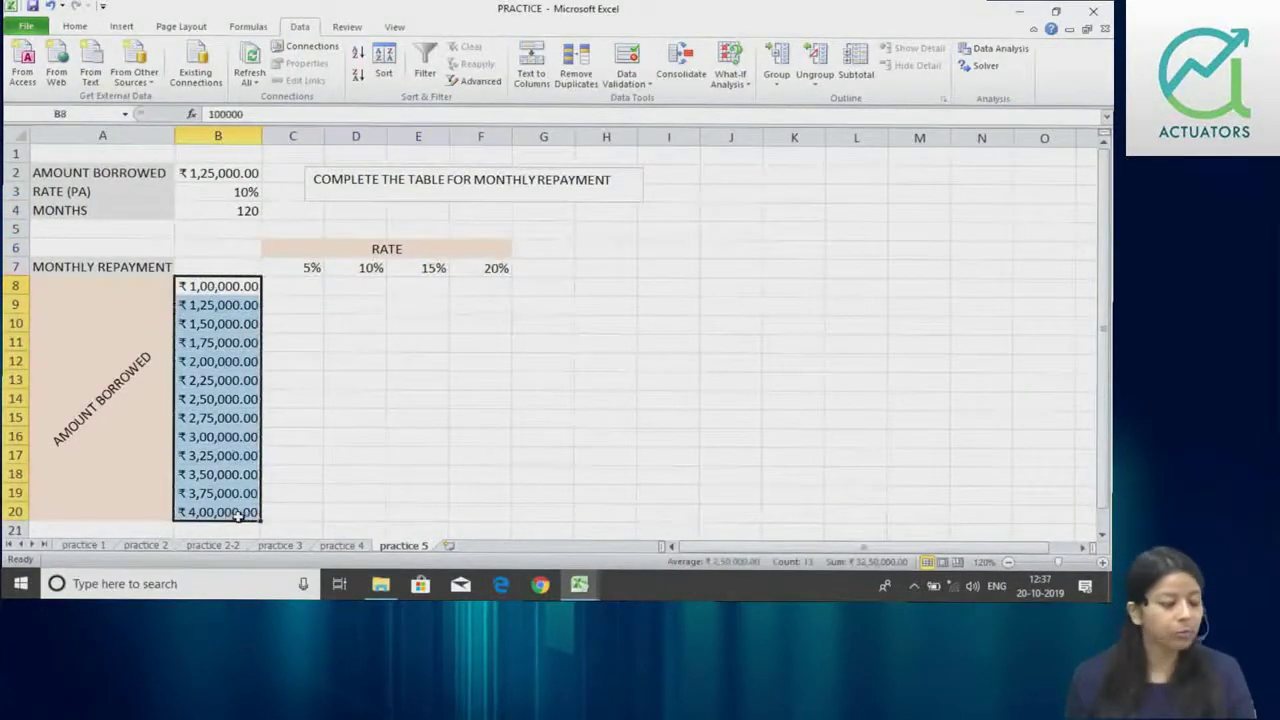
left_click(238, 514)
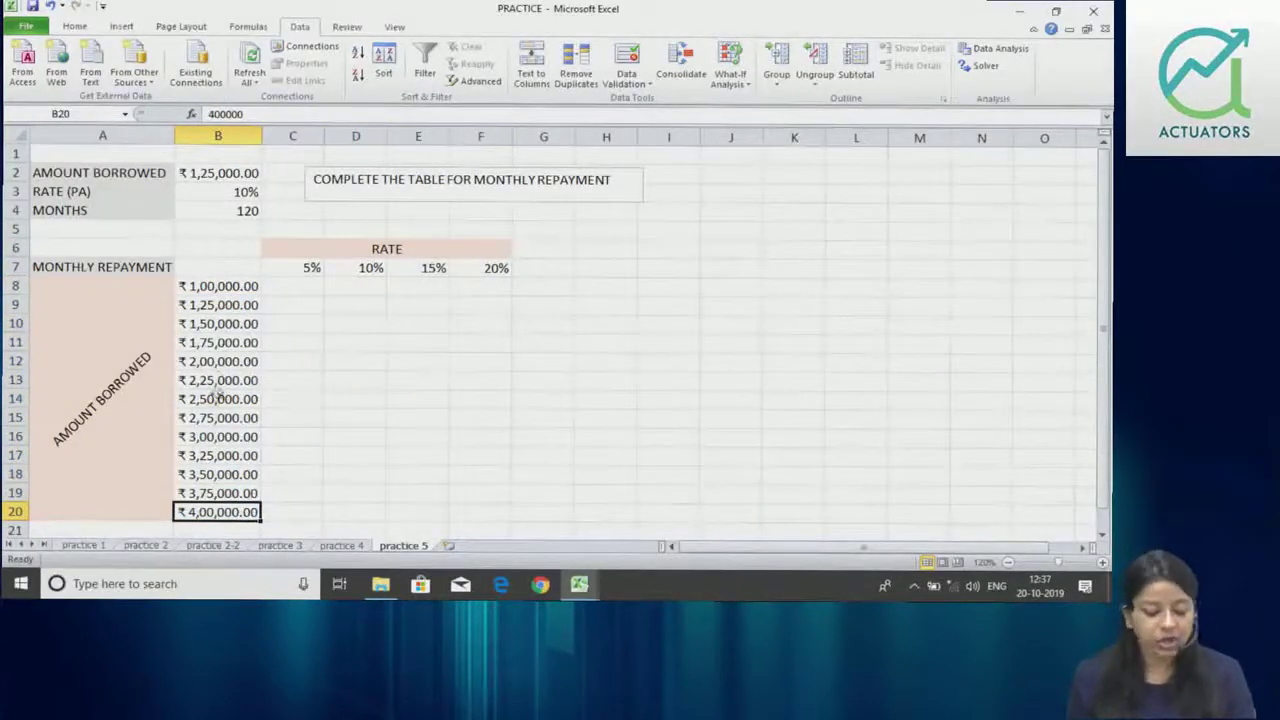
left_click_drag(298, 287, 470, 563)
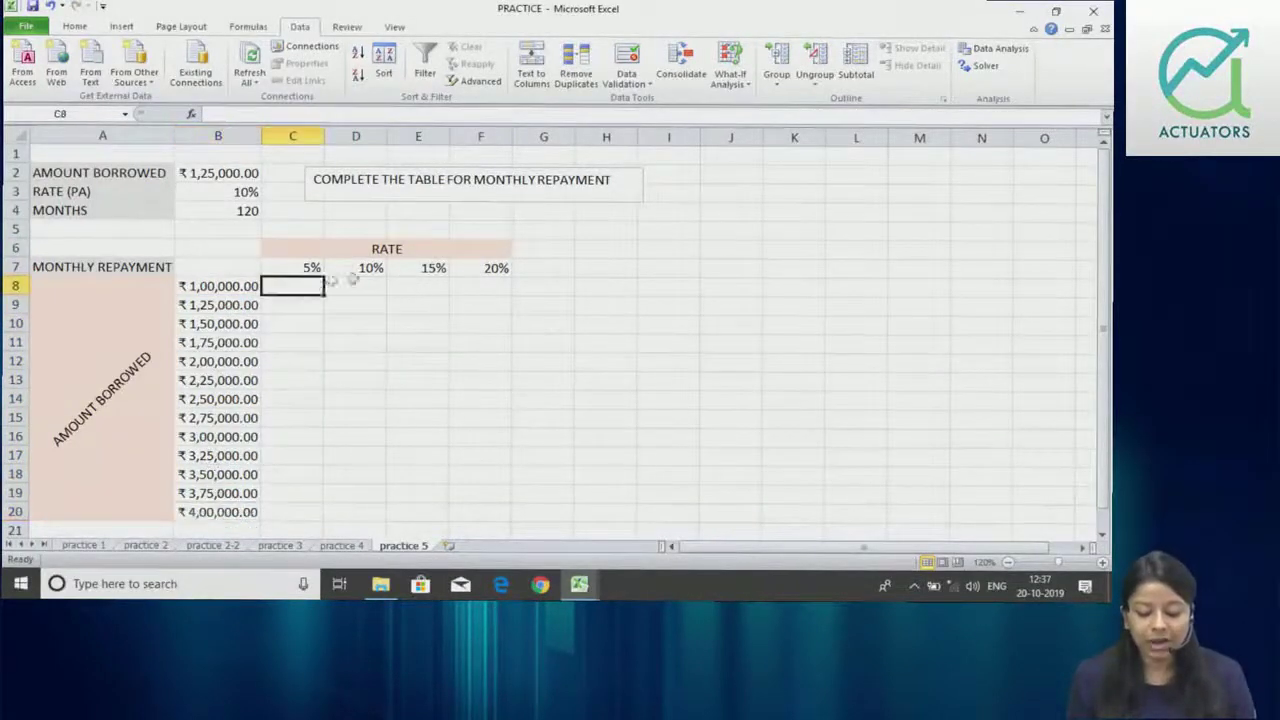
key("Up")
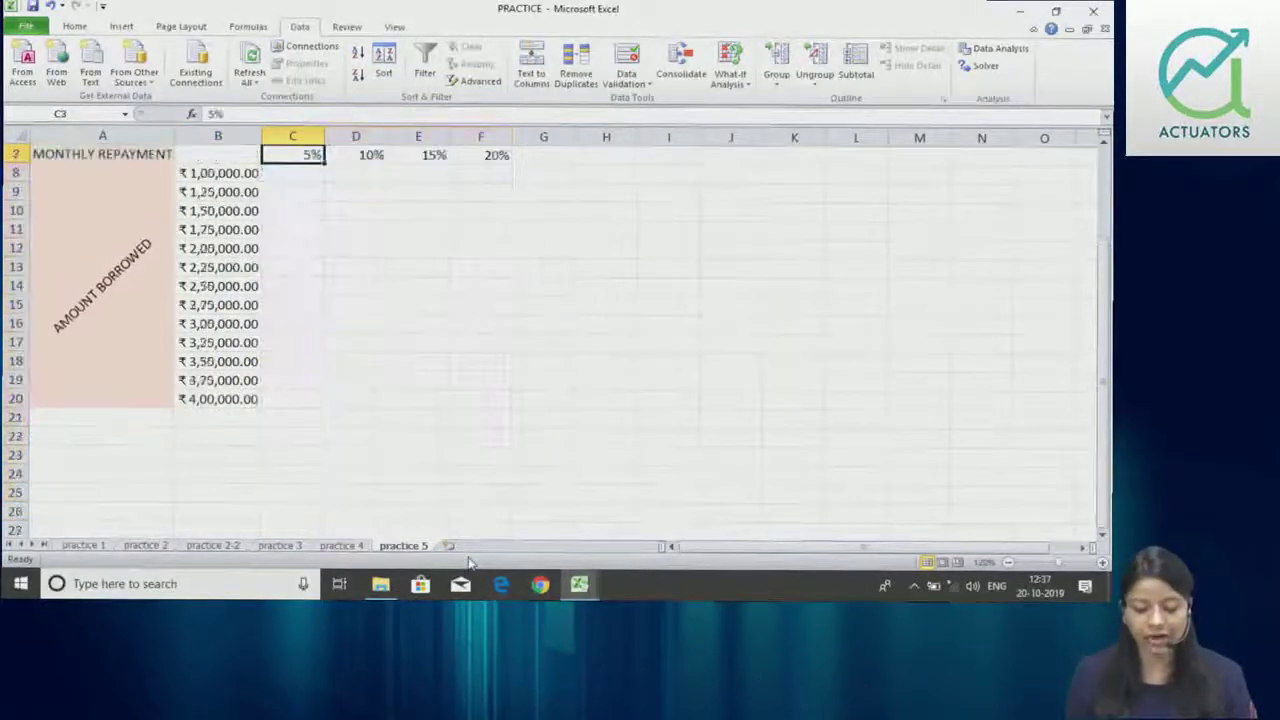
key("Up")
key("Up")
key("Up")
key("Down")
key("Down")
key("Down")
key("Down")
key("Down")
key("Left")
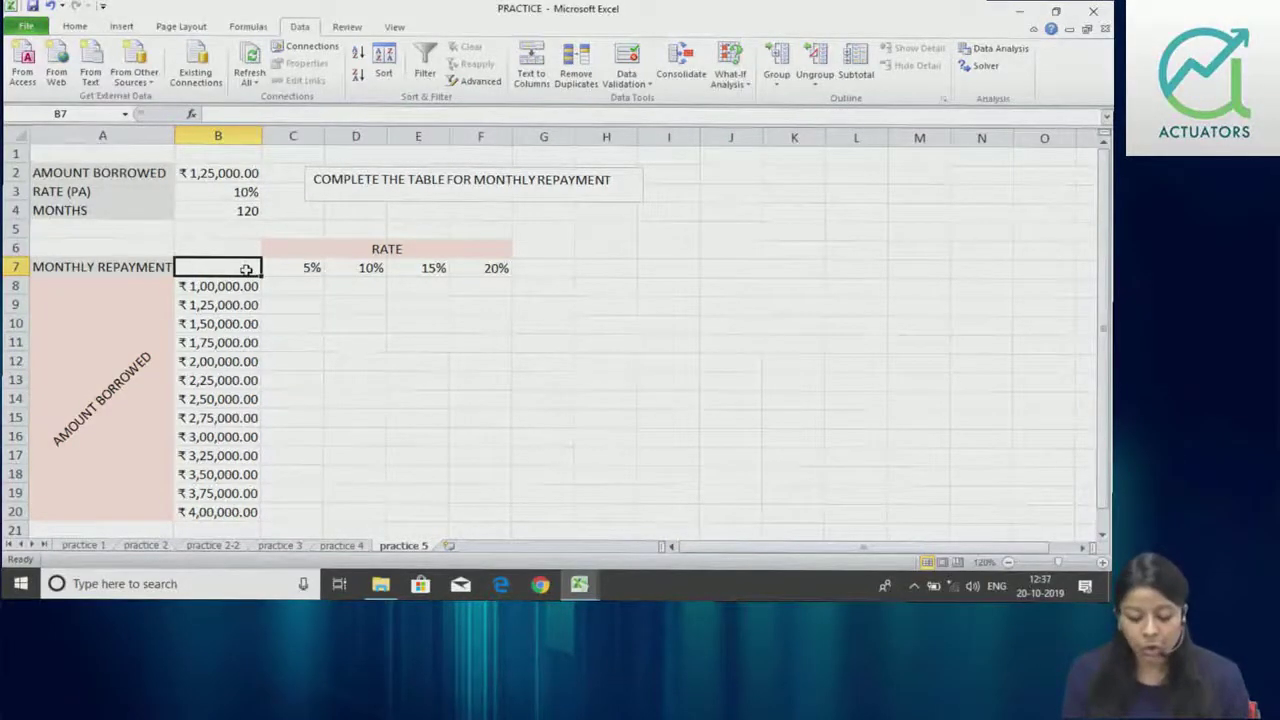
- Enter =PMT(B3/12,B4,B2) in B7, giving a monthly repayment of ₹-1,651.88
type("=")
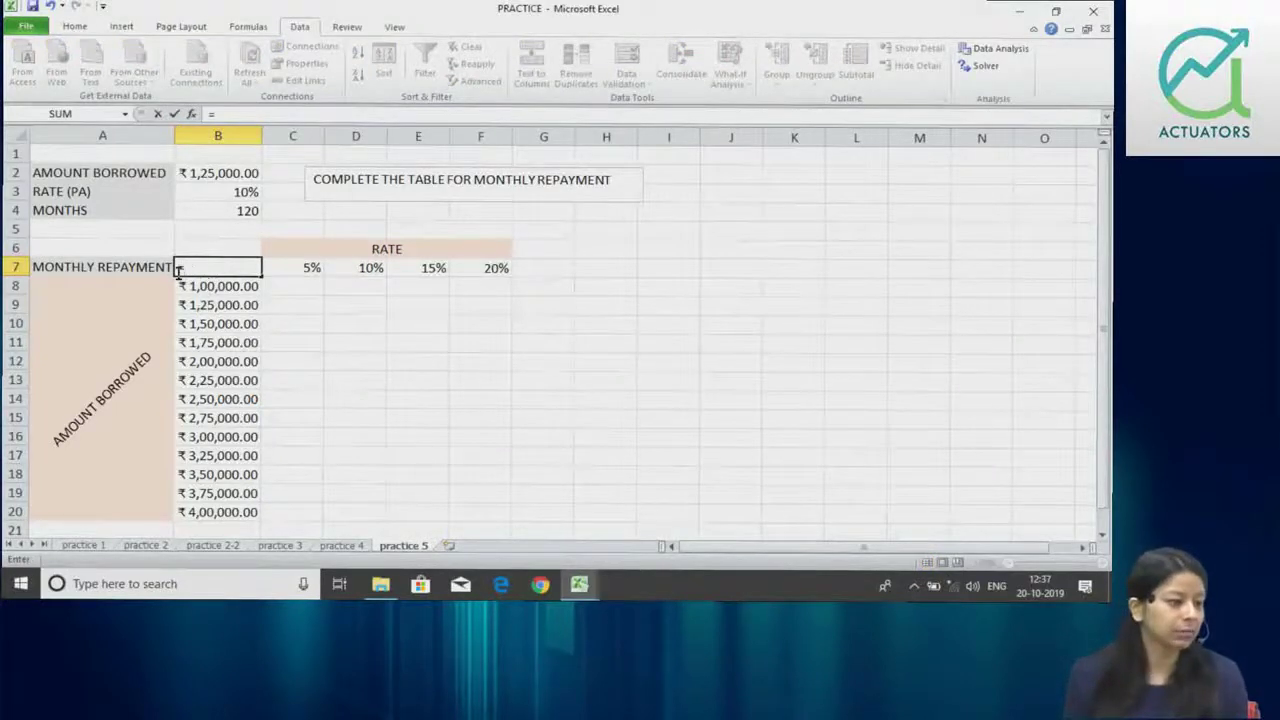
type("PM")
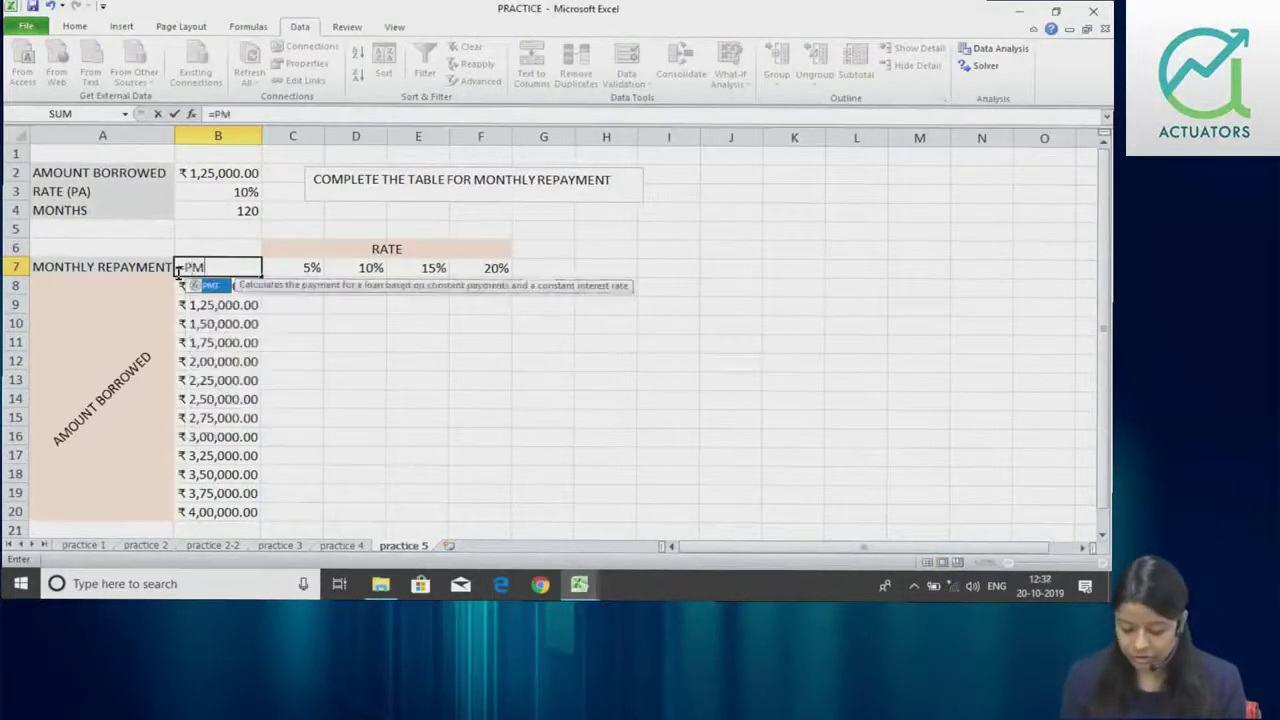
type("T(")
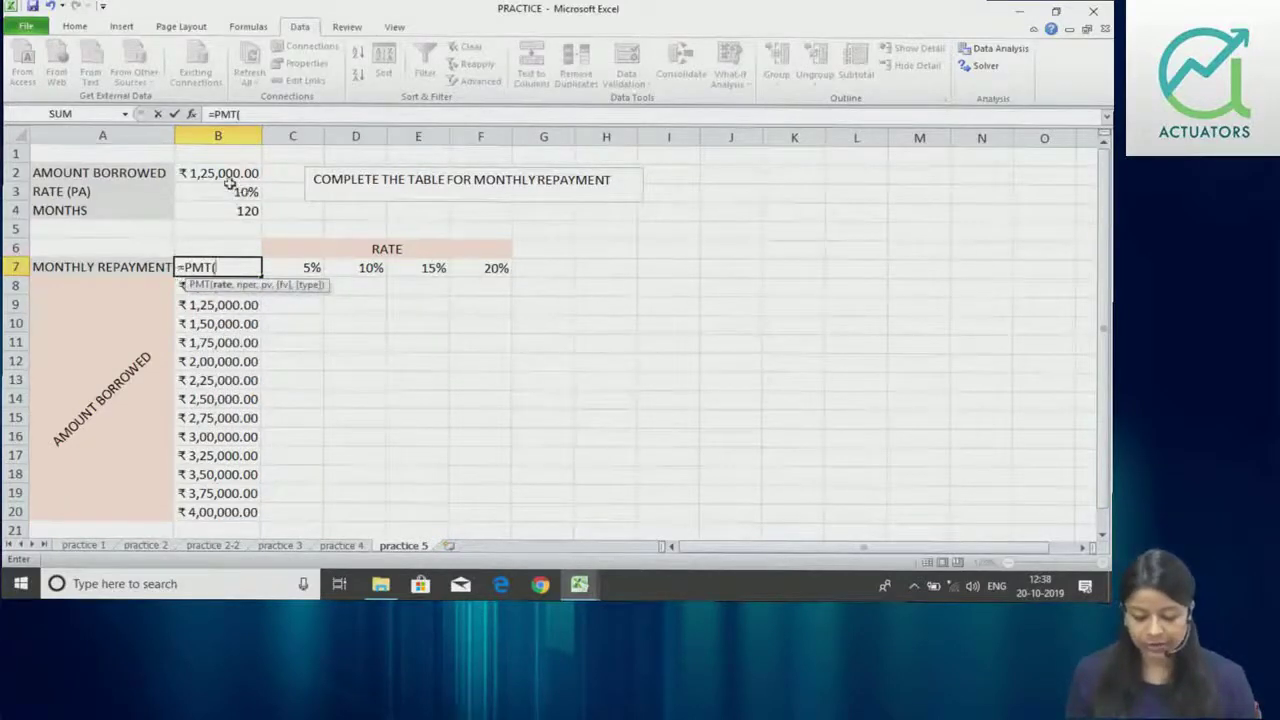
left_click(232, 190)
type(",12,")
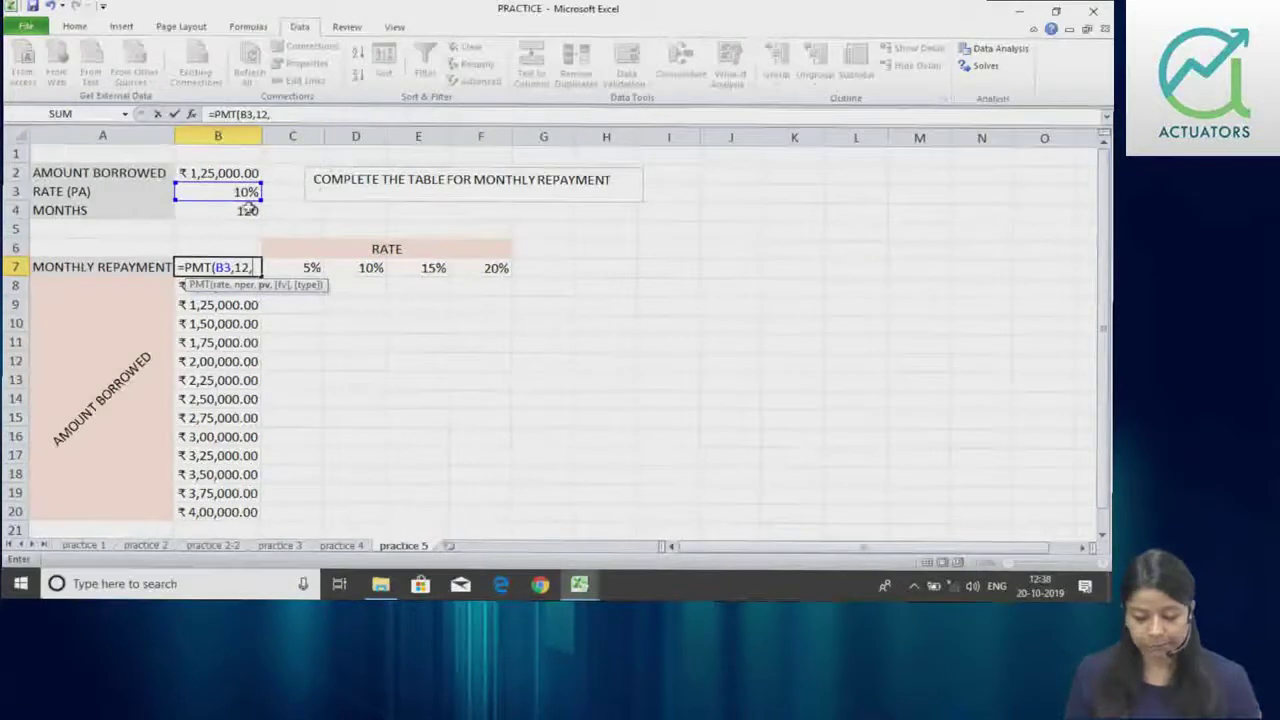
key("BackSpace")
key("BackSpace")
key("BackSpace")
key("BackSpace")
type("/12")
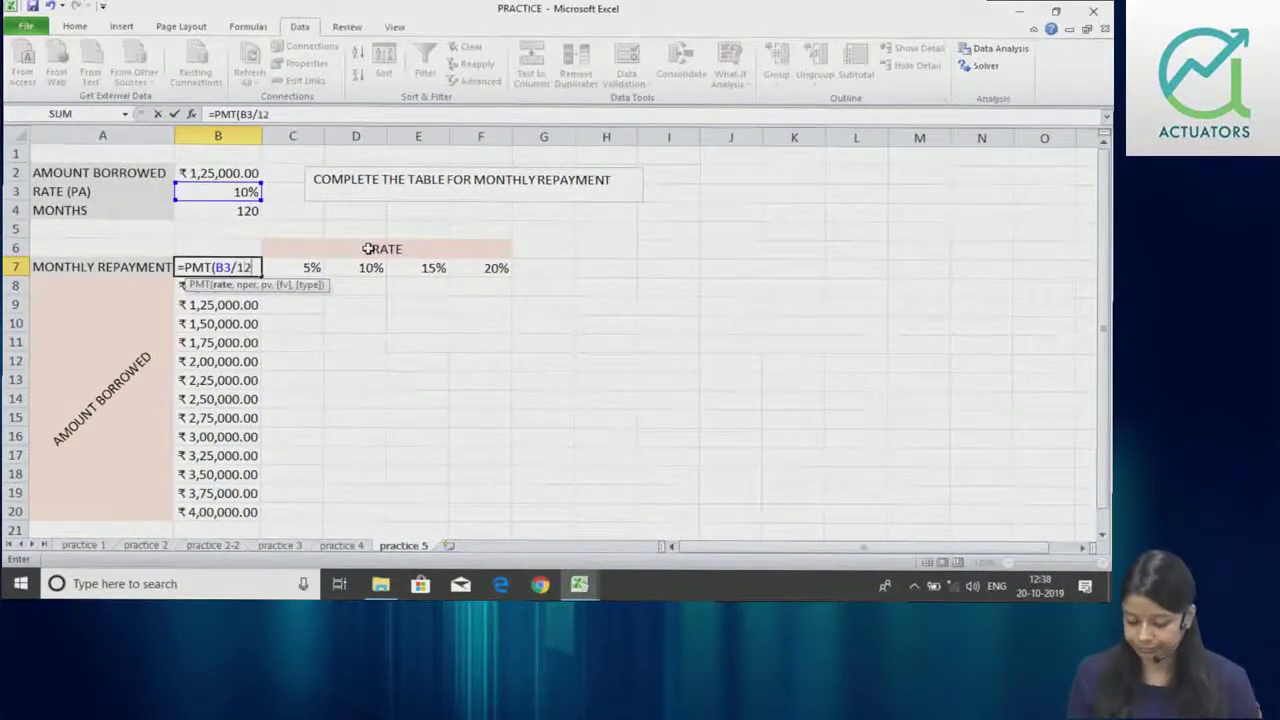
type(",")
left_click(241, 210)
type(",")
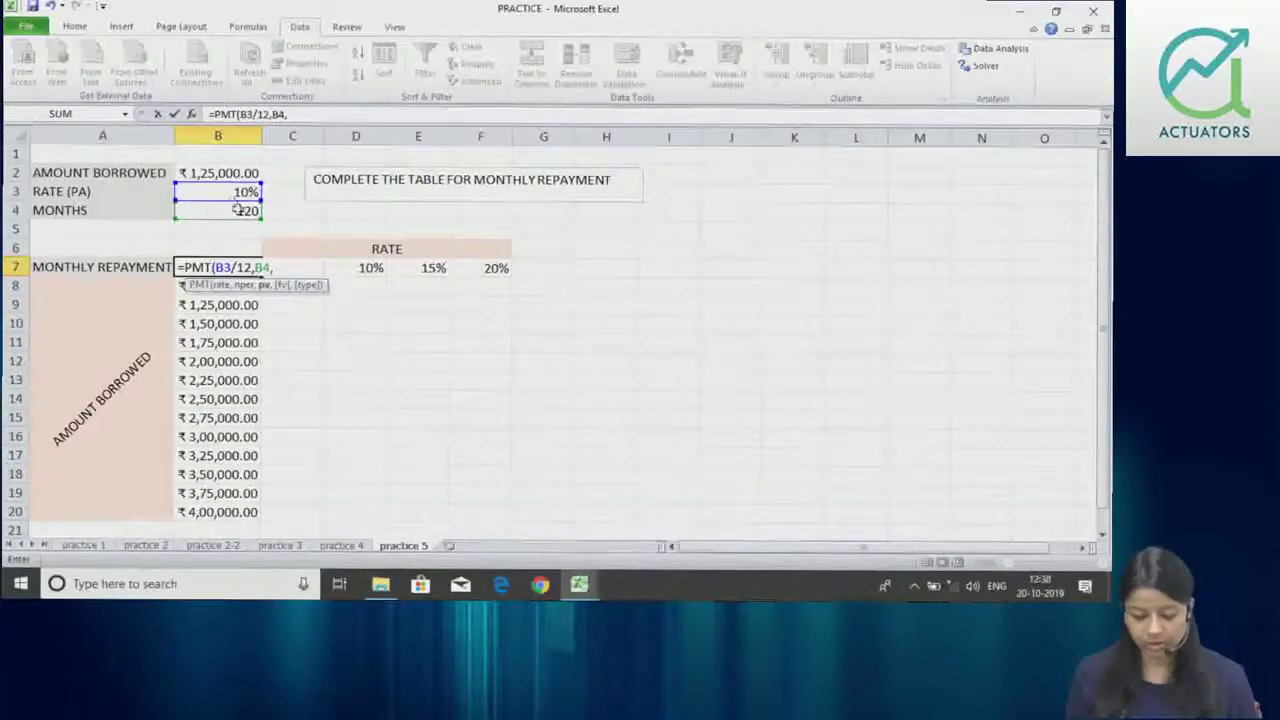
left_click(213, 173)
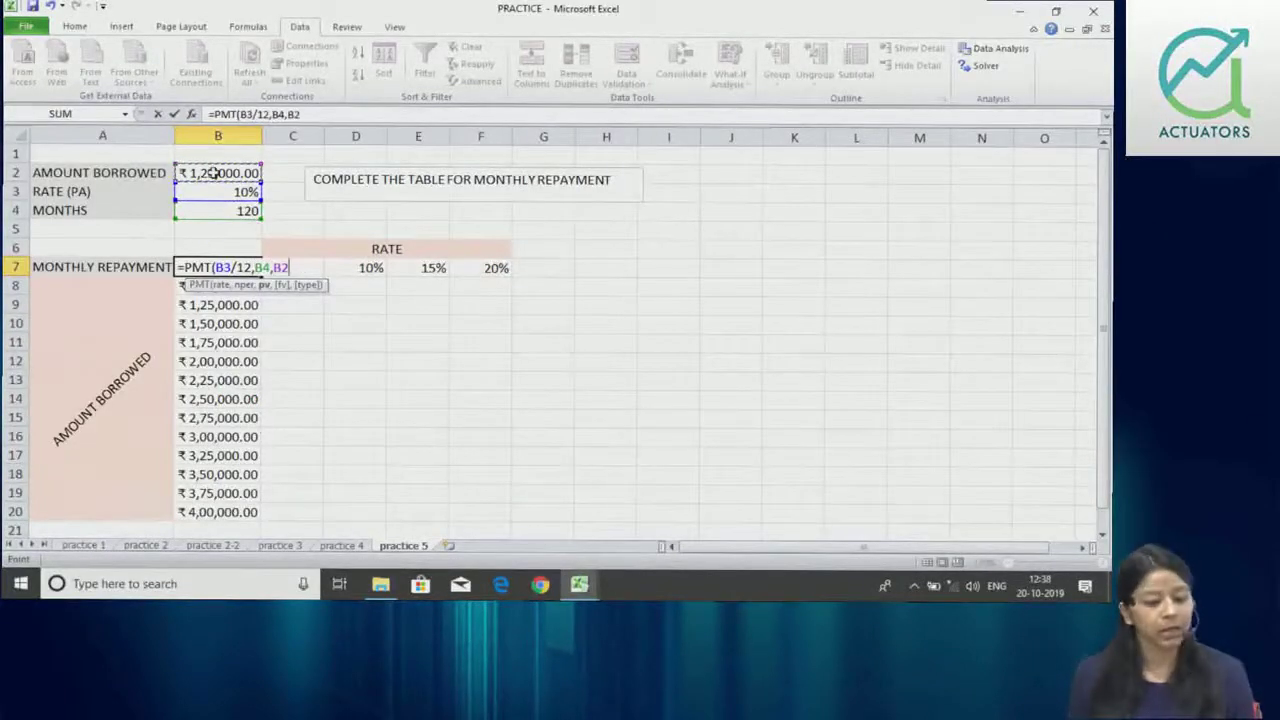
type(")")
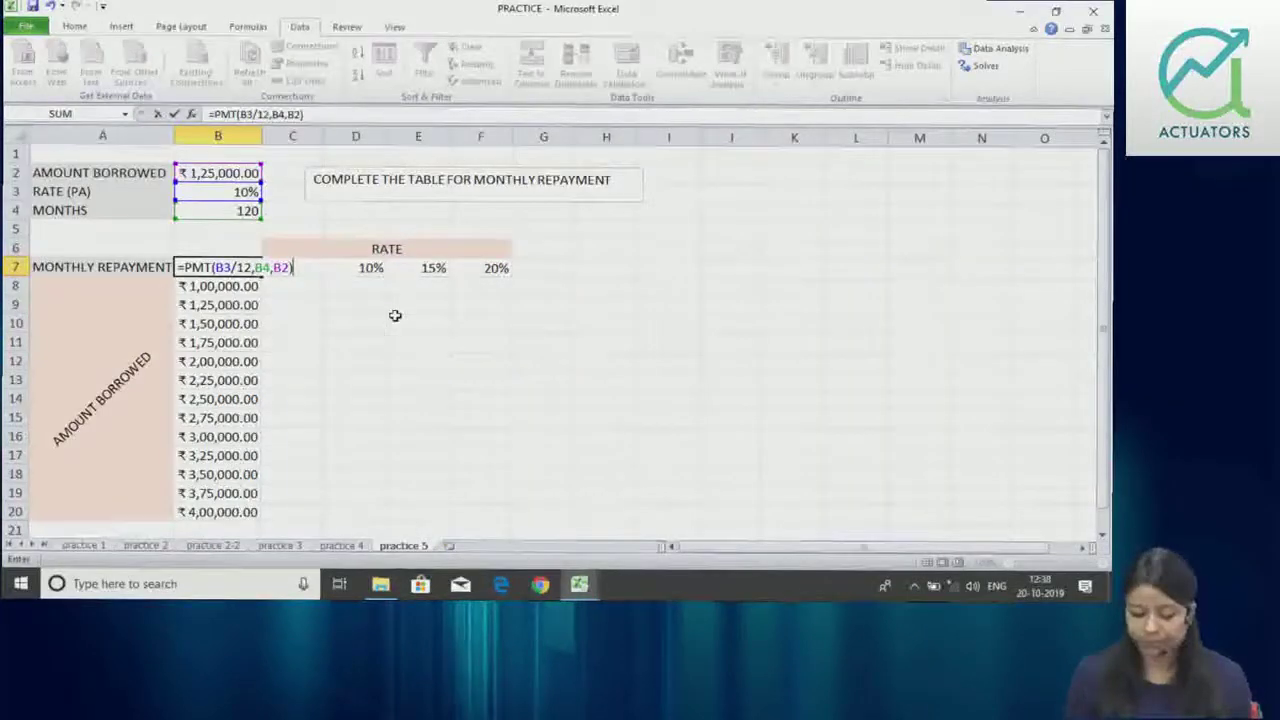
key("Return")
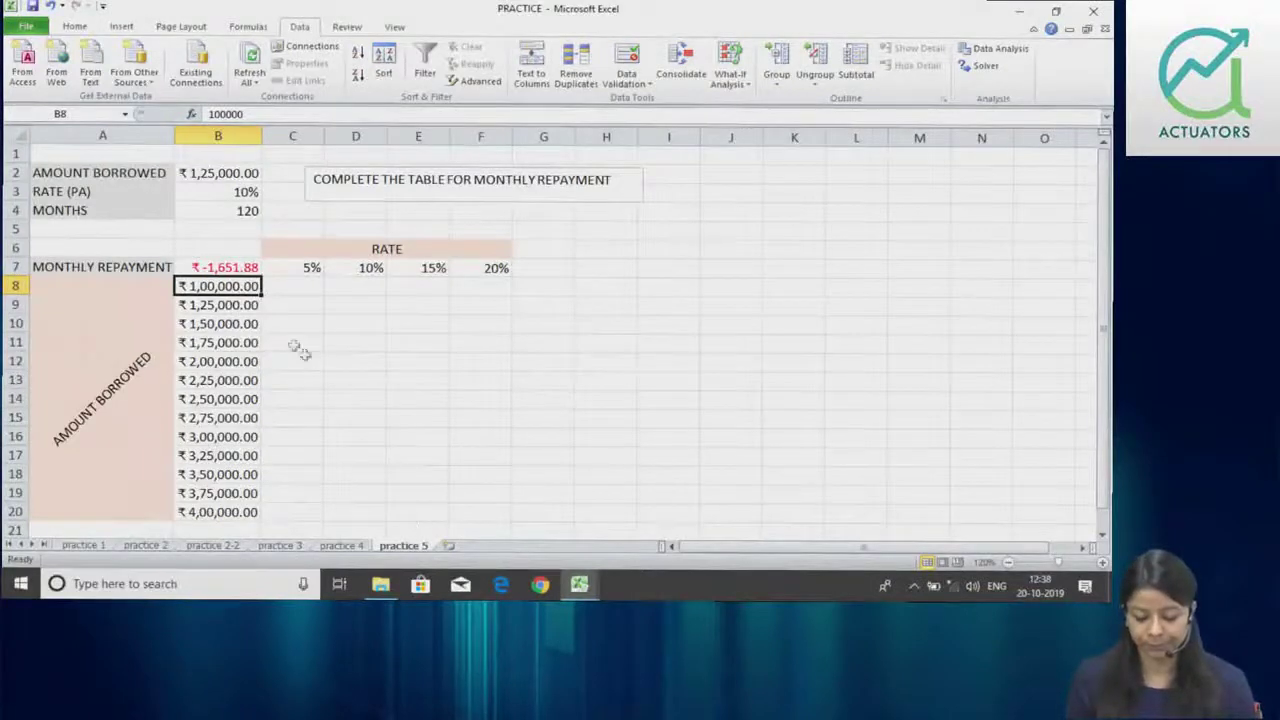
left_click(236, 268)
- Turn B7:F20 into a data table with row input cell B3 and column input cell B2
key("ctrl+shift+Right")
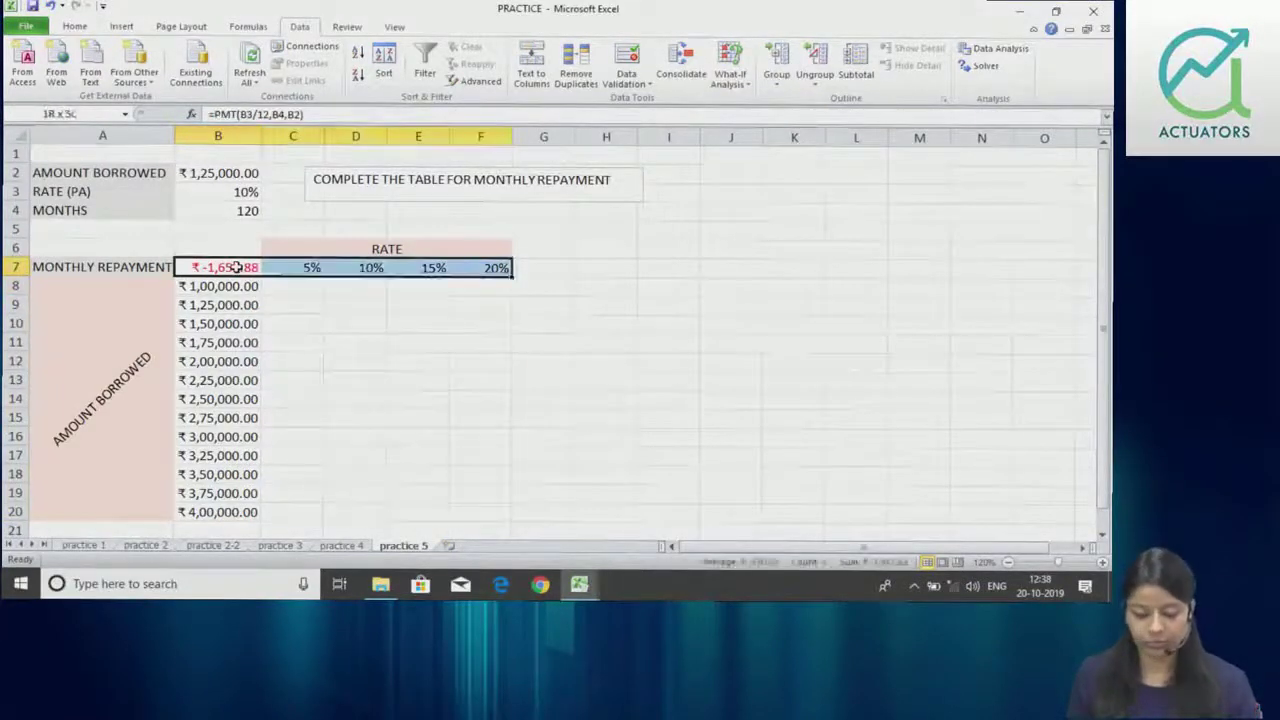
key("ctrl+shift+Down")
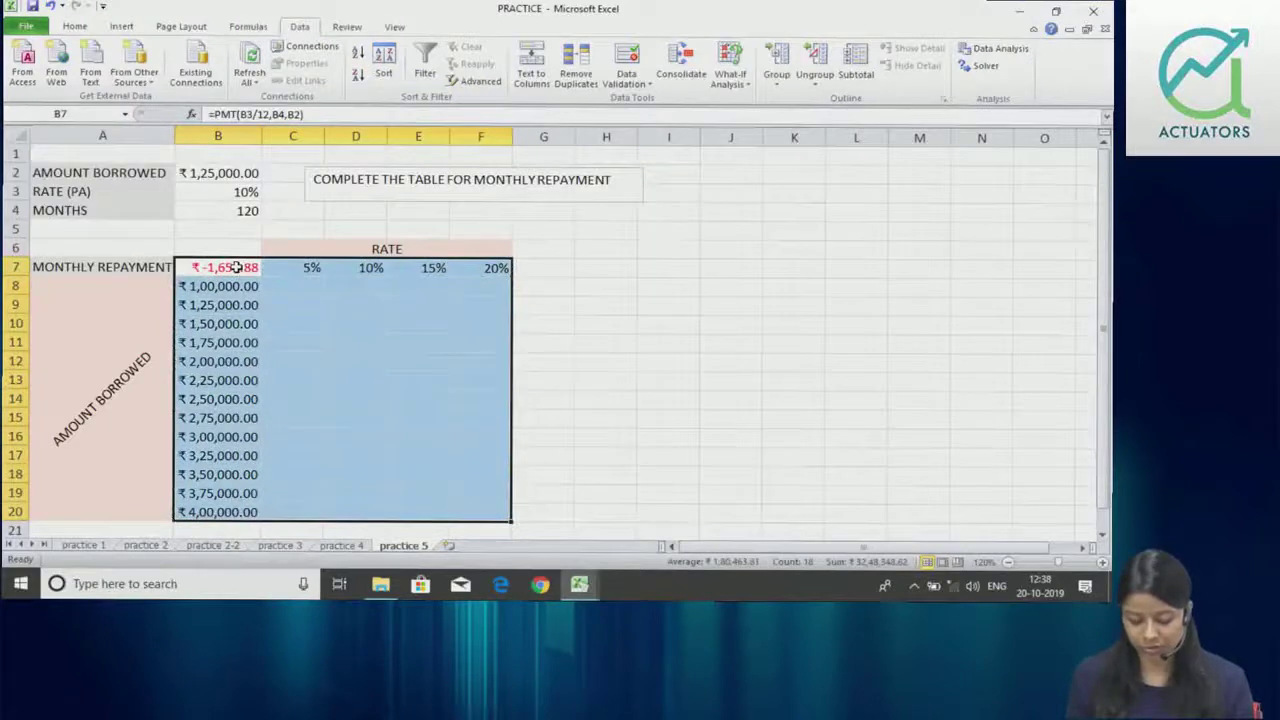
key("alt")
key("a")
key("w")
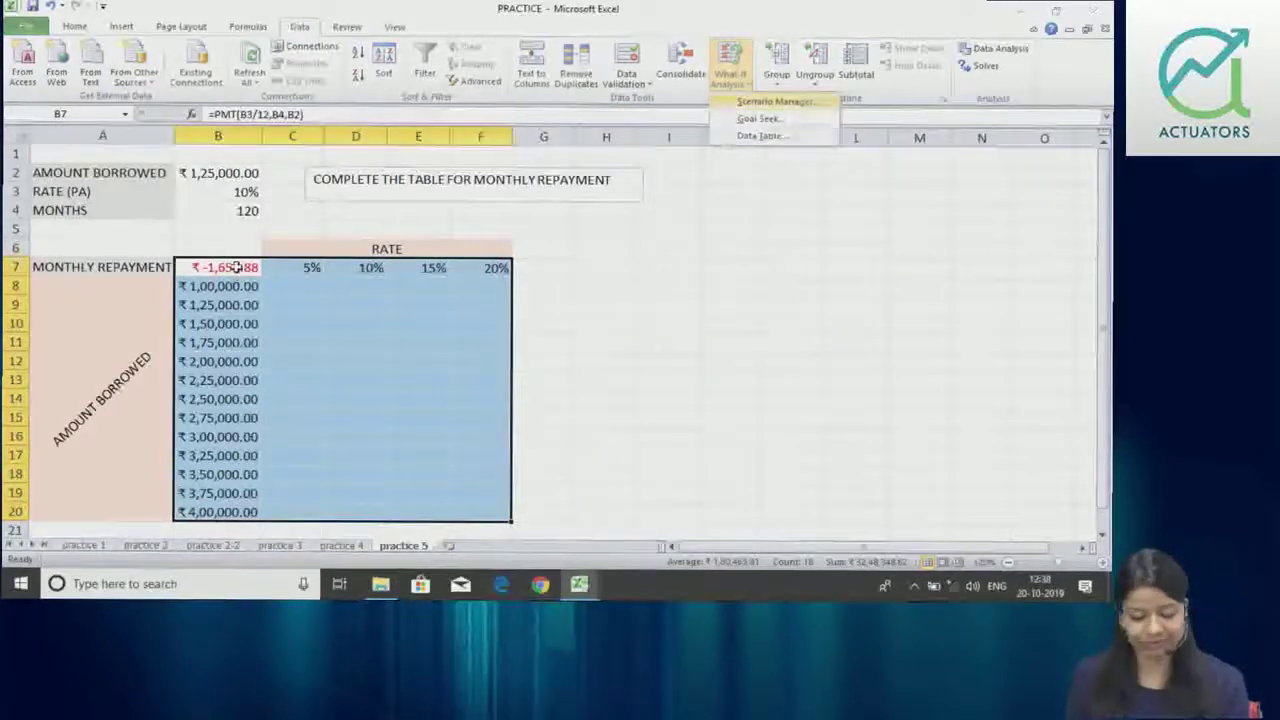
key("t")
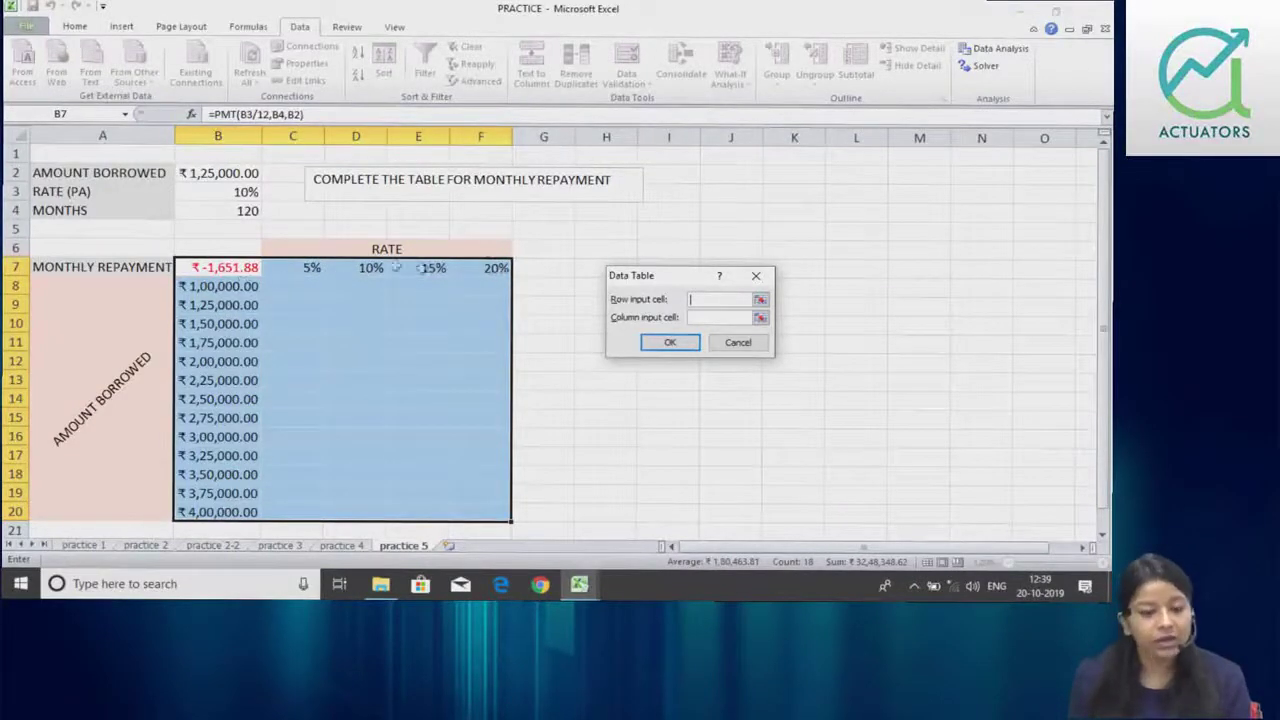
left_click(250, 190)
key("Tab")
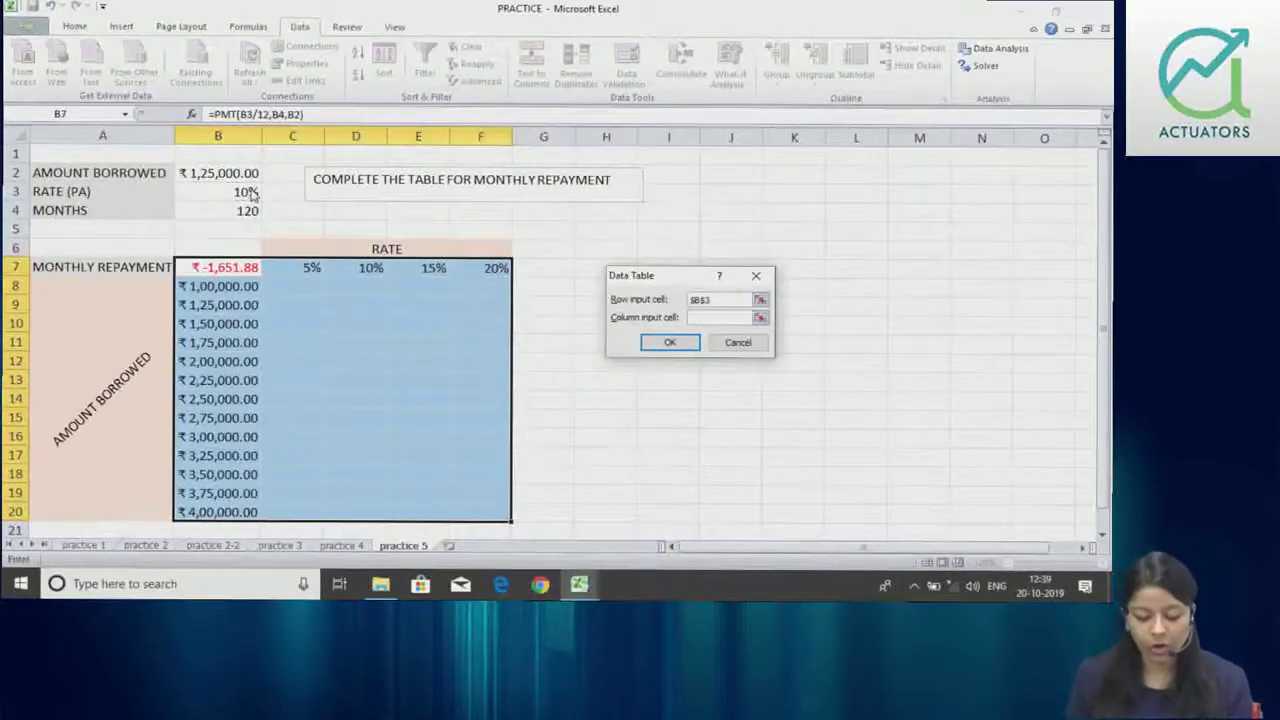
left_click(236, 174)
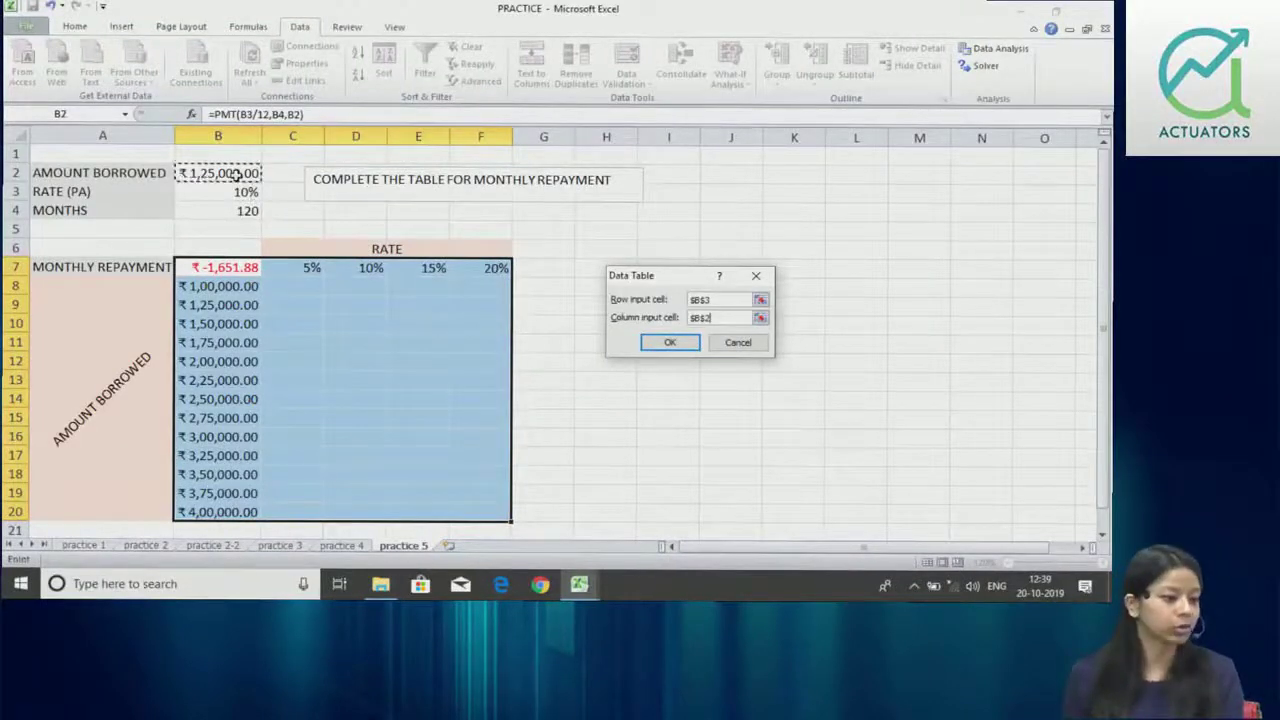
key("Return")
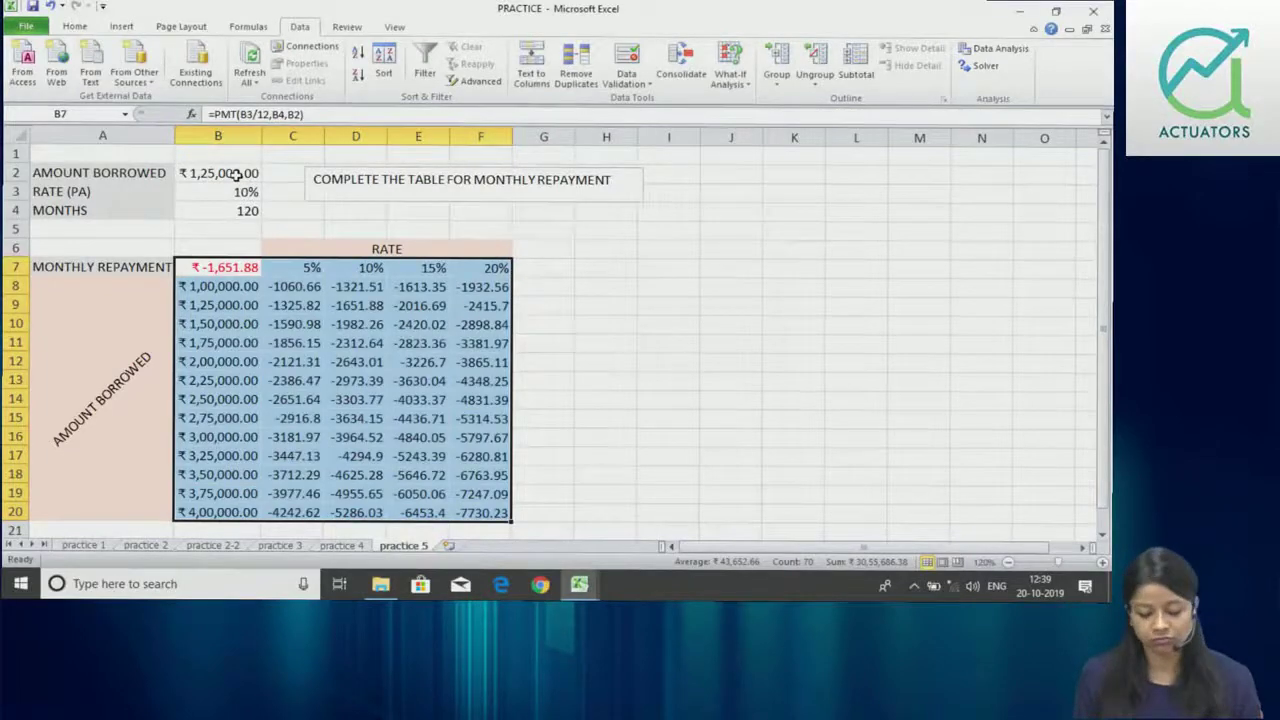
left_click(654, 288)
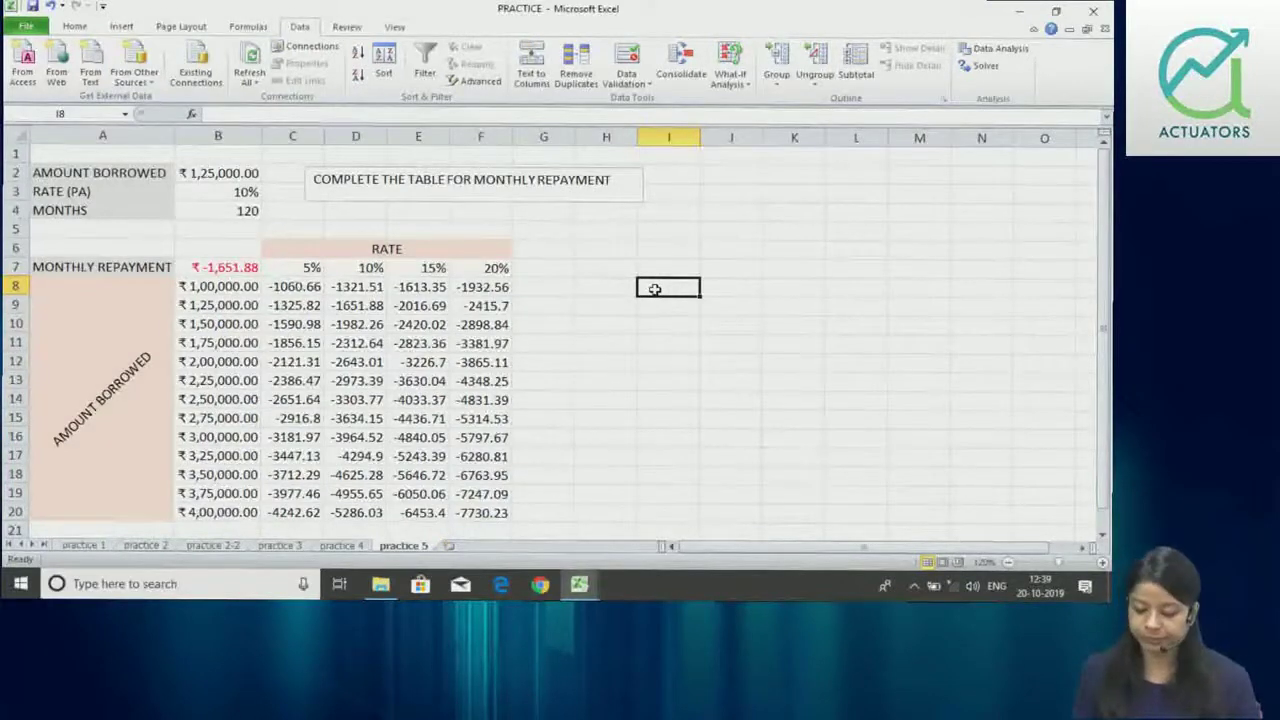
key("Left")
key("Left")
key("Left")
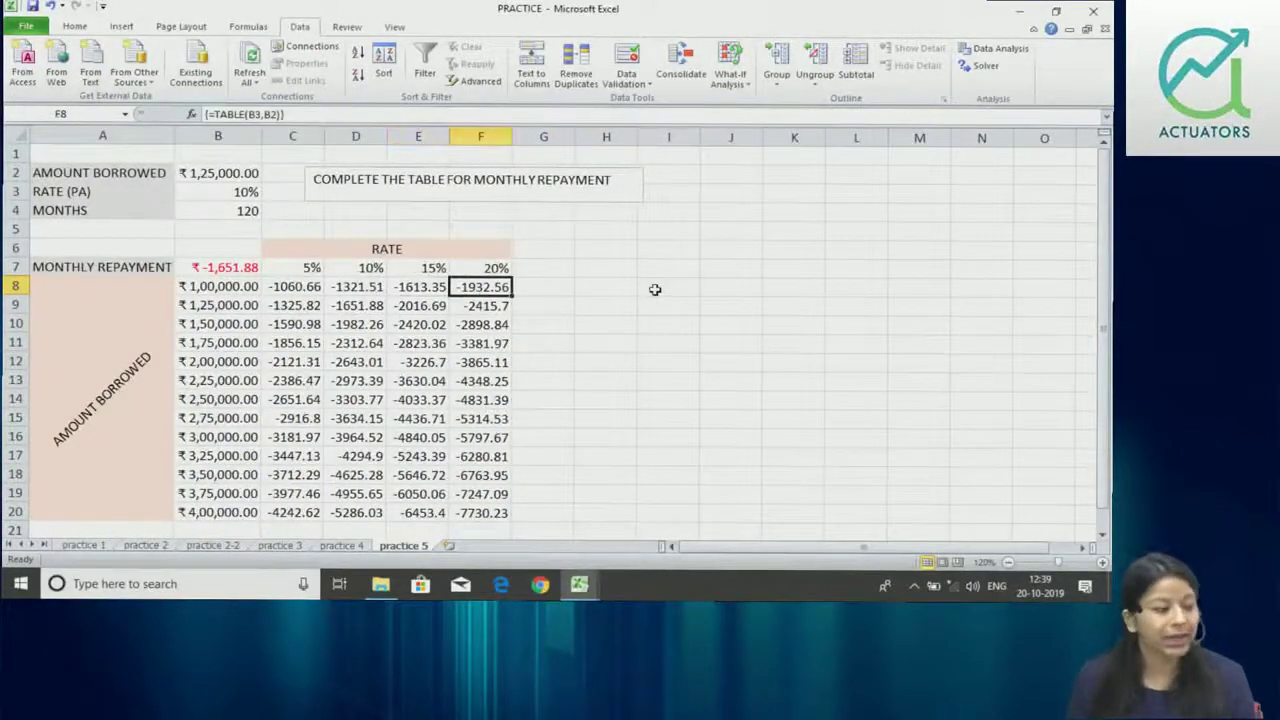